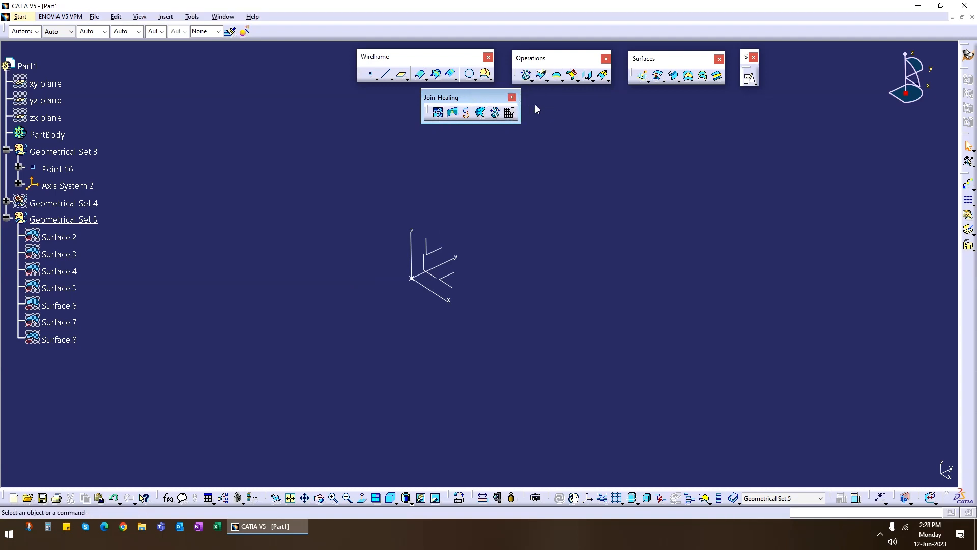
- Unhide Surface.2 through Surface.8 in Geometrical Set.5 to display the mouse-shaped body
left_click_drag(535, 109, 545, 99)
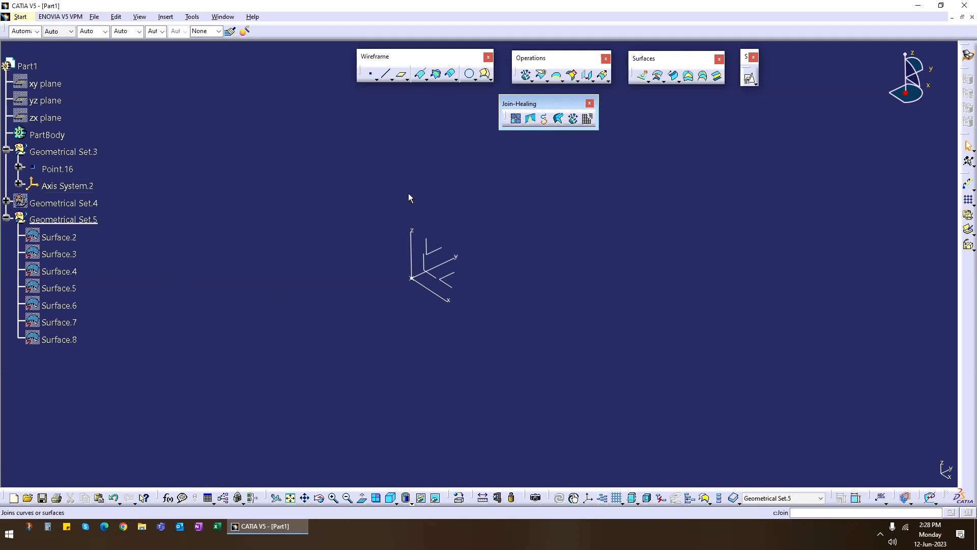
left_click(60, 237)
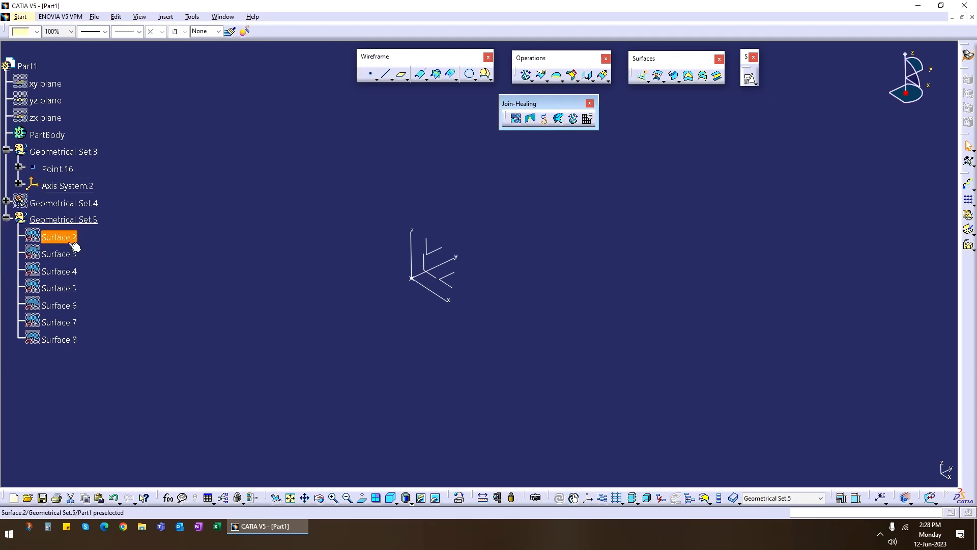
left_click(77, 322, "ctrl")
right_click(73, 340)
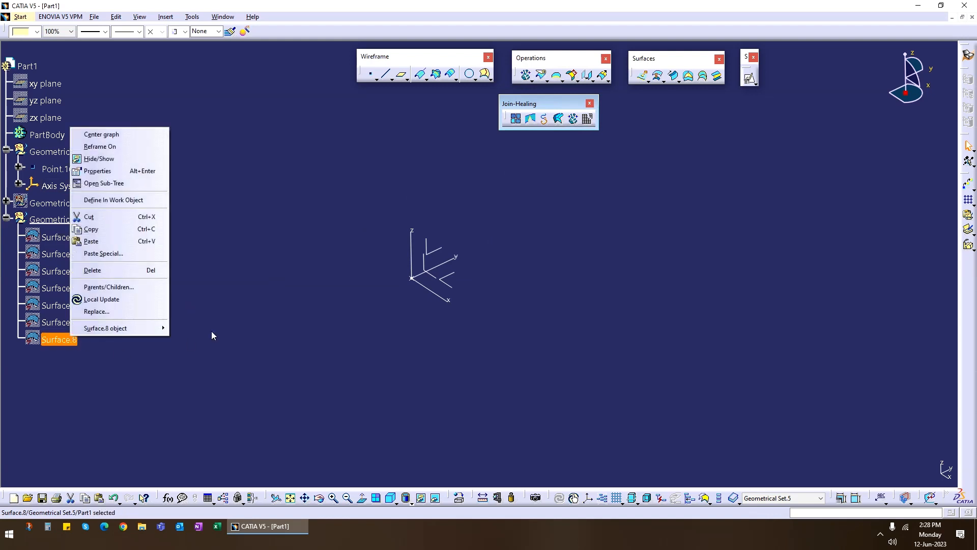
left_click(195, 366)
left_click(195, 367)
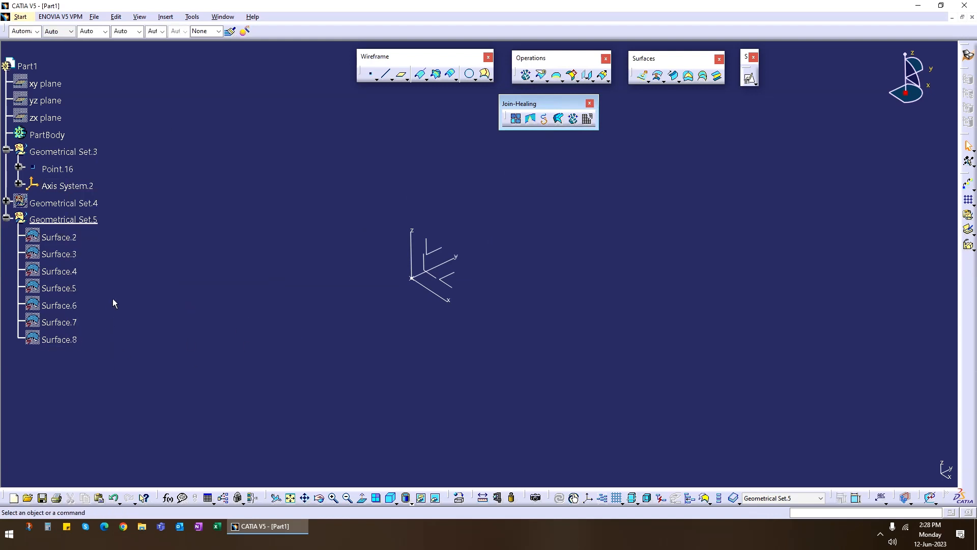
left_click(74, 238)
left_click(74, 338, "shift")
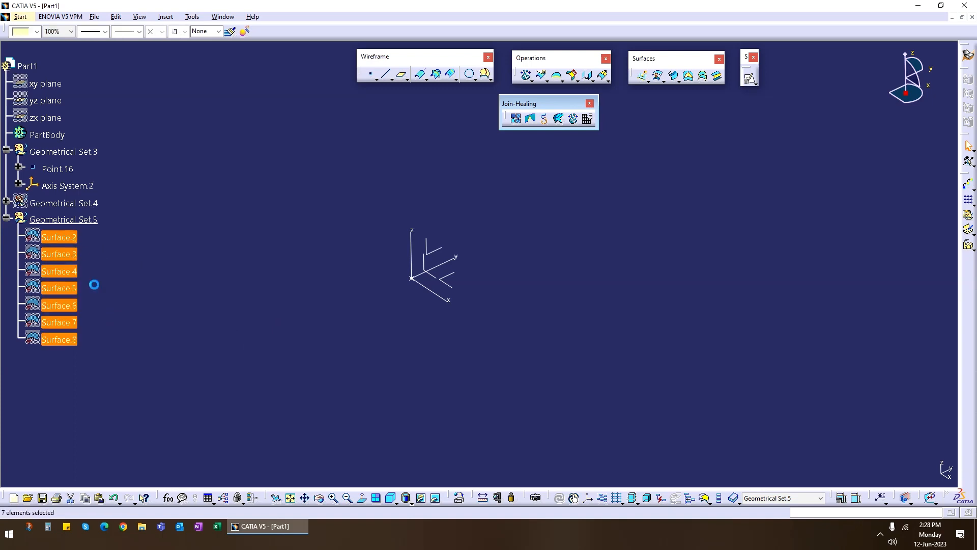
right_click(67, 340)
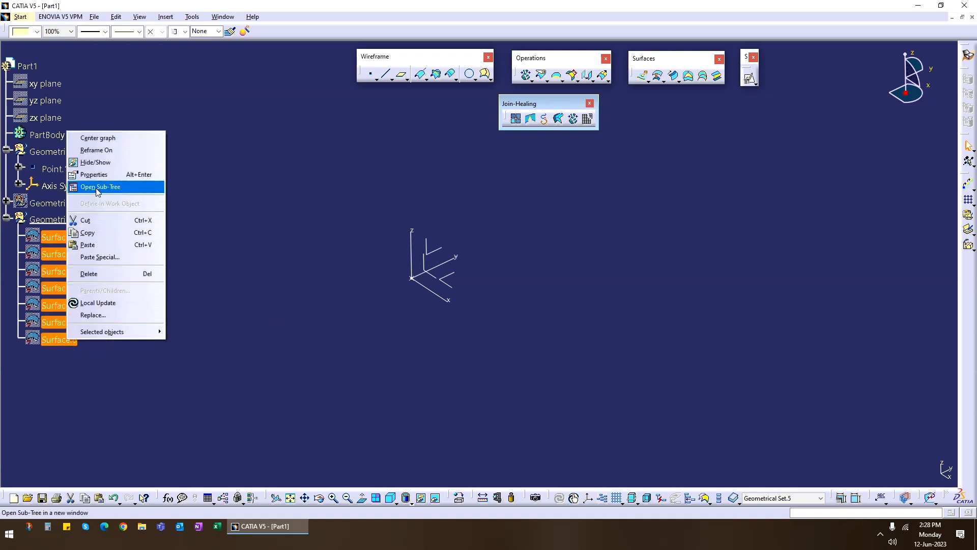
left_click(108, 163)
middle_click_drag(366, 355, 326, 306)
middle_click_drag(548, 373, 484, 331)
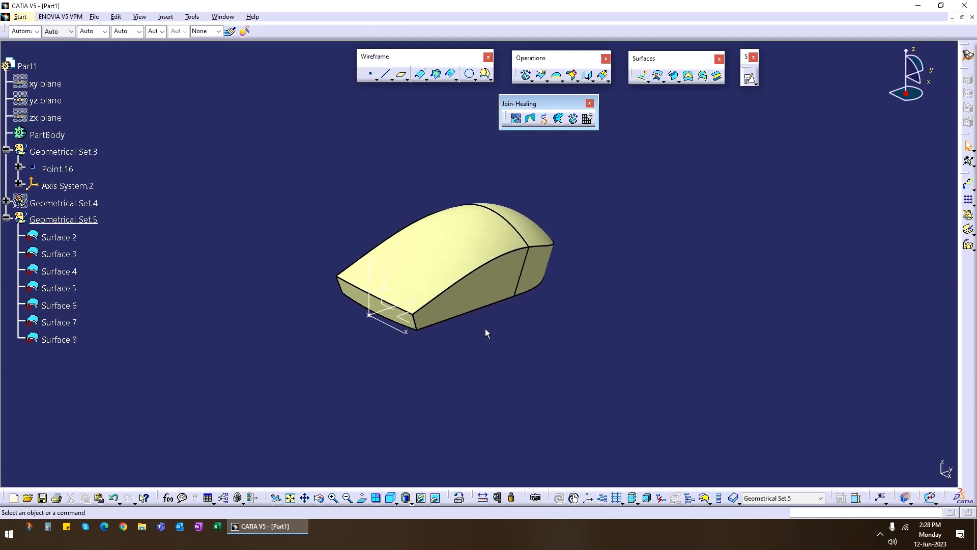
- Hide the front top surface (Surface.2), the far side wall (Surface.3) and the rear wall (Surface.4)
right_click(458, 230)
left_click(468, 252)
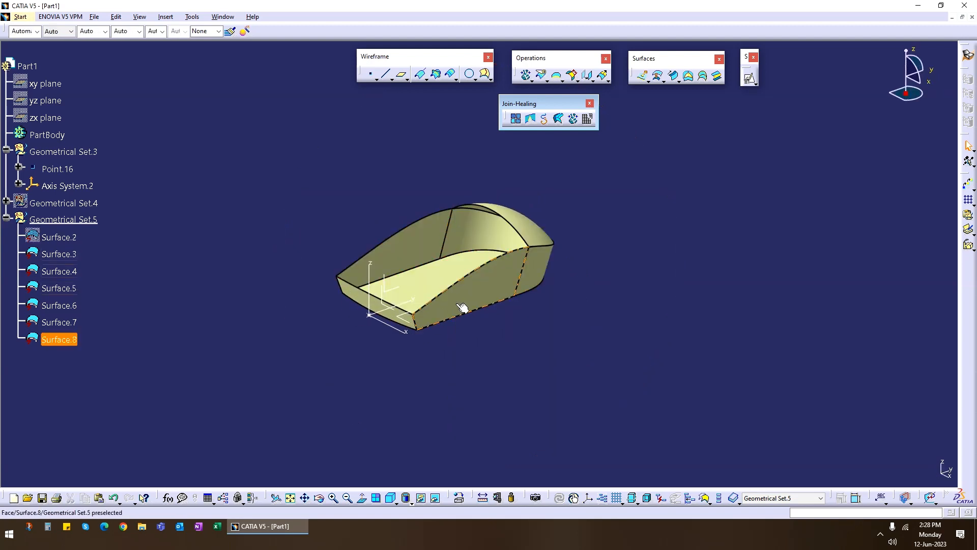
middle_click_drag(422, 351, 445, 285)
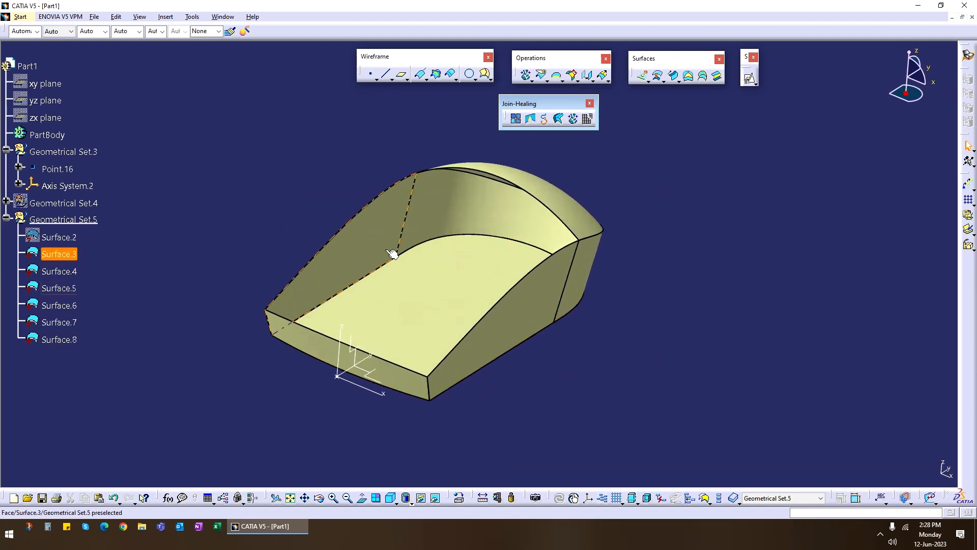
right_click(375, 239)
left_click(388, 262)
right_click(458, 197)
left_click(469, 220)
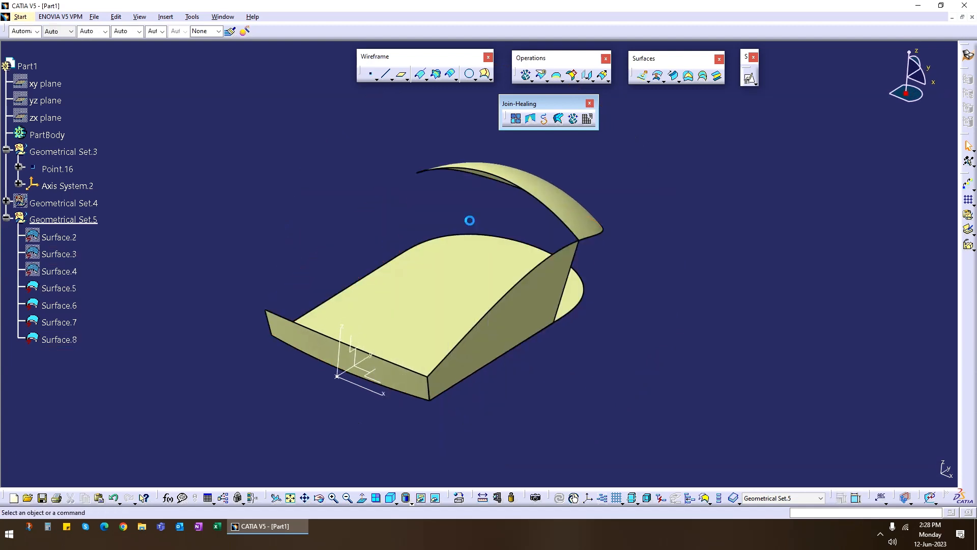
- Show Surface.4, Surface.3 and Surface.2 again
right_click(60, 273)
key("h")
right_click(58, 251)
type("hh")
right_click(56, 233)
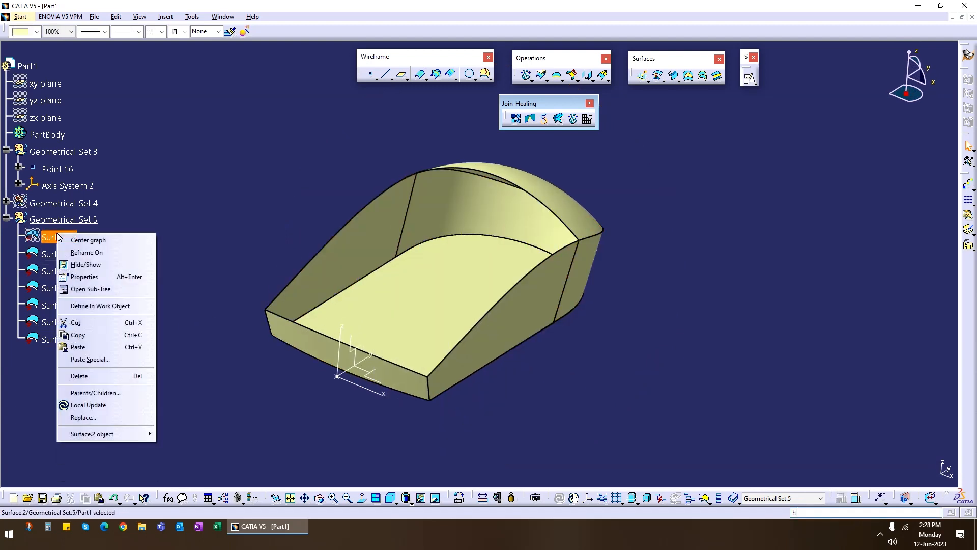
key("h")
mouse_move(436, 286)
middle_mouse_down()
mouse_move(460, 260)
mouse_move(519, 321)
mouse_move(447, 278)
middle_mouse_up()
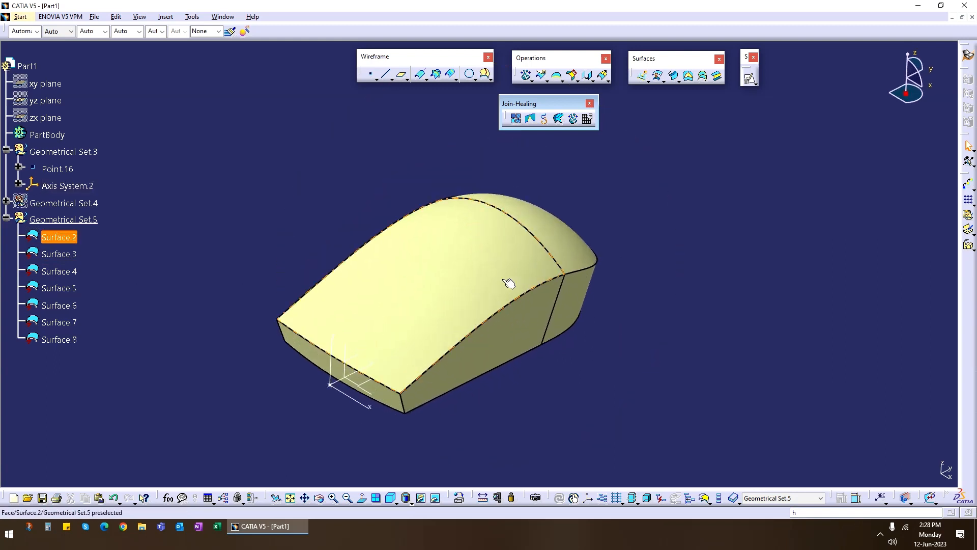
- Join Surface.2, Surface.8, Surface.6 and Surface.4 into one surface
left_click(515, 118)
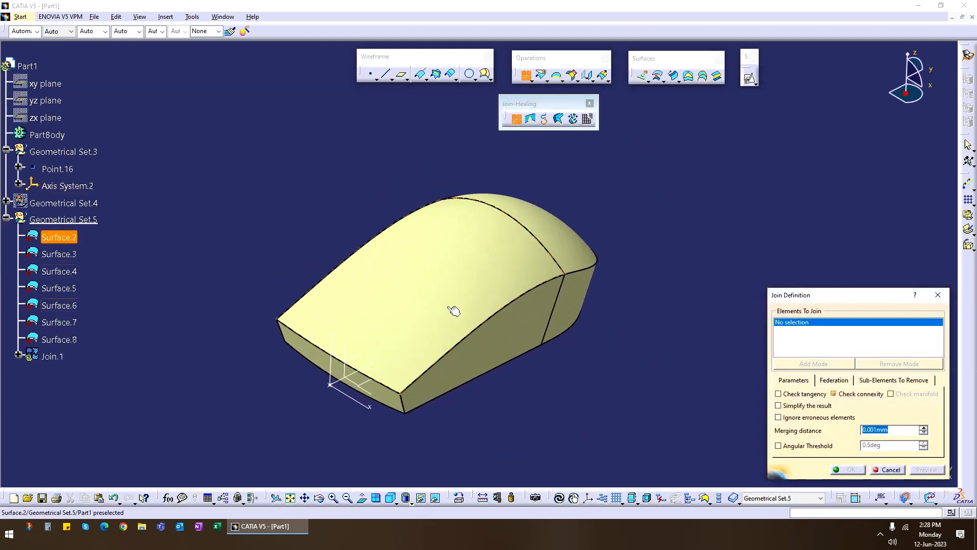
middle_click_drag(452, 325, 443, 364)
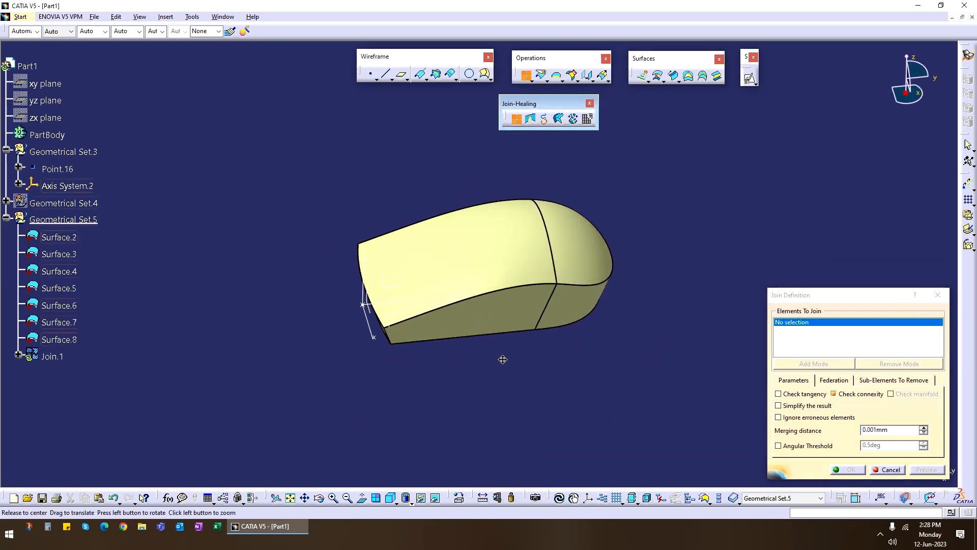
middle_click_drag(486, 365, 654, 295)
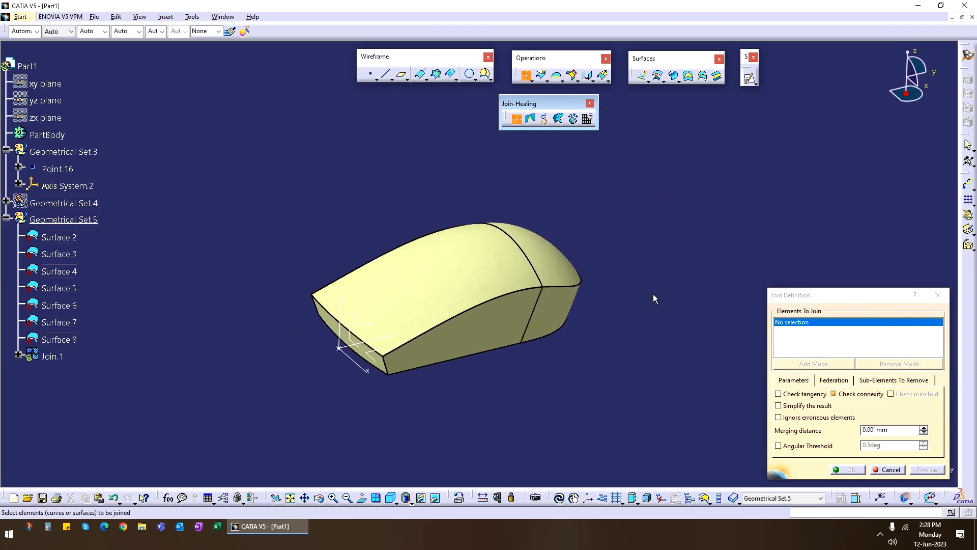
left_click(480, 275)
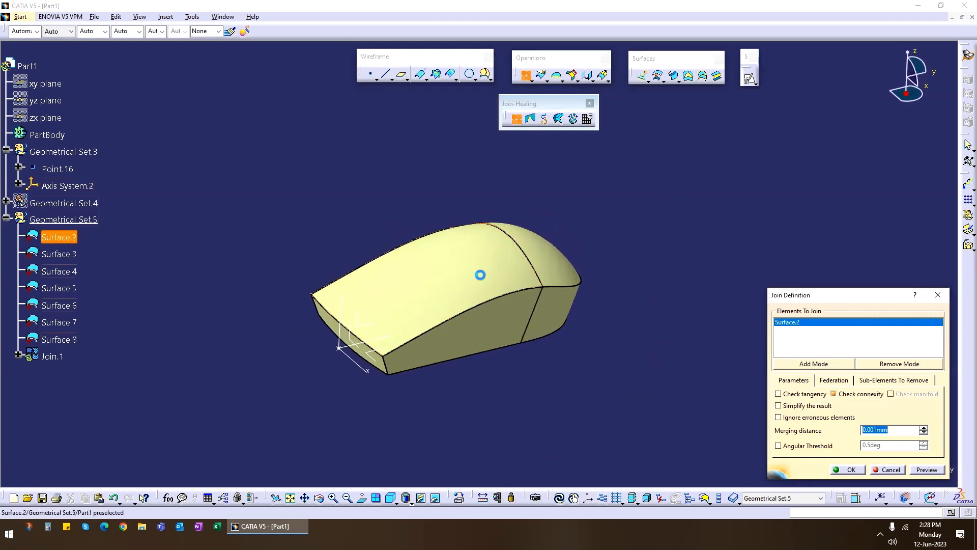
left_click(507, 334)
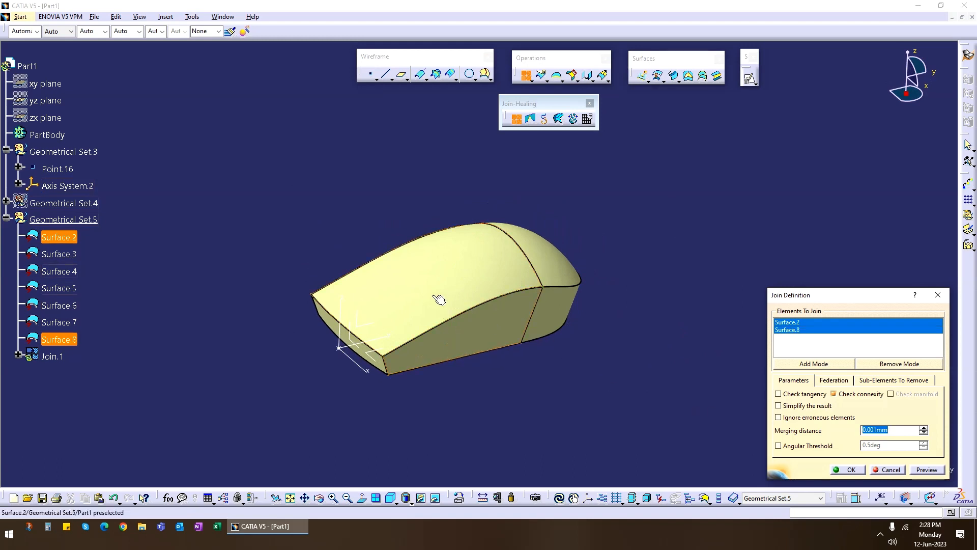
left_click(556, 264)
left_click(574, 332)
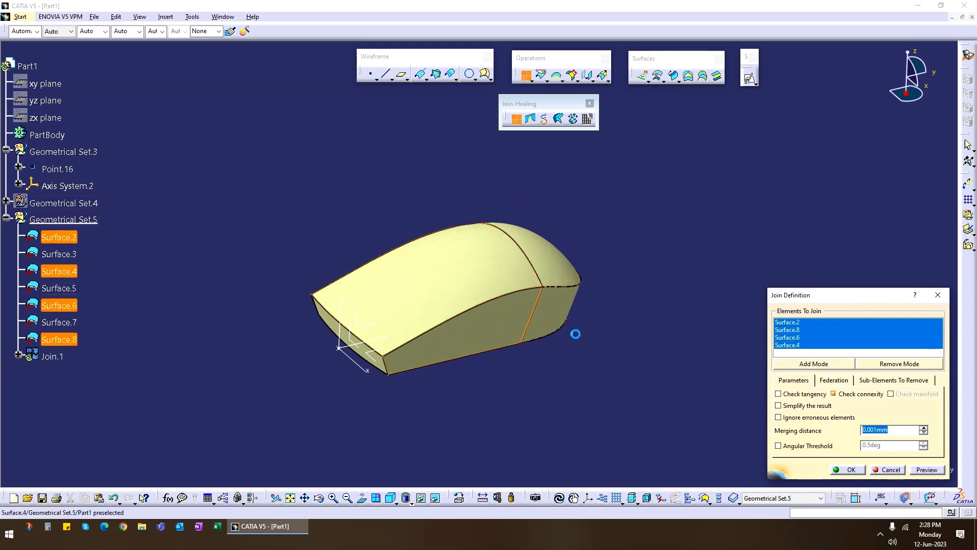
left_click(850, 469)
- Toggle the visibility of Join.1 to check which surfaces are left outside it
left_click(53, 356)
right_click(54, 356)
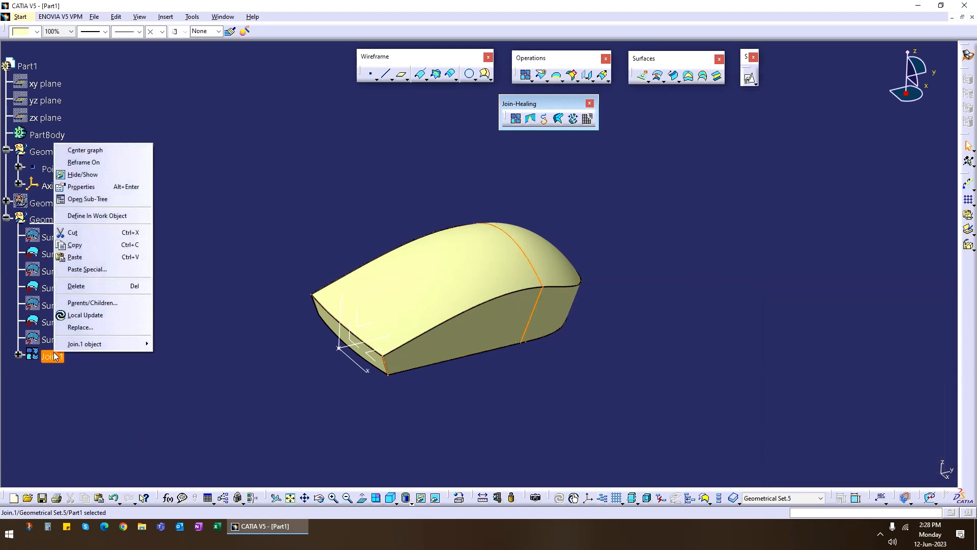
key("h")
right_click(56, 354)
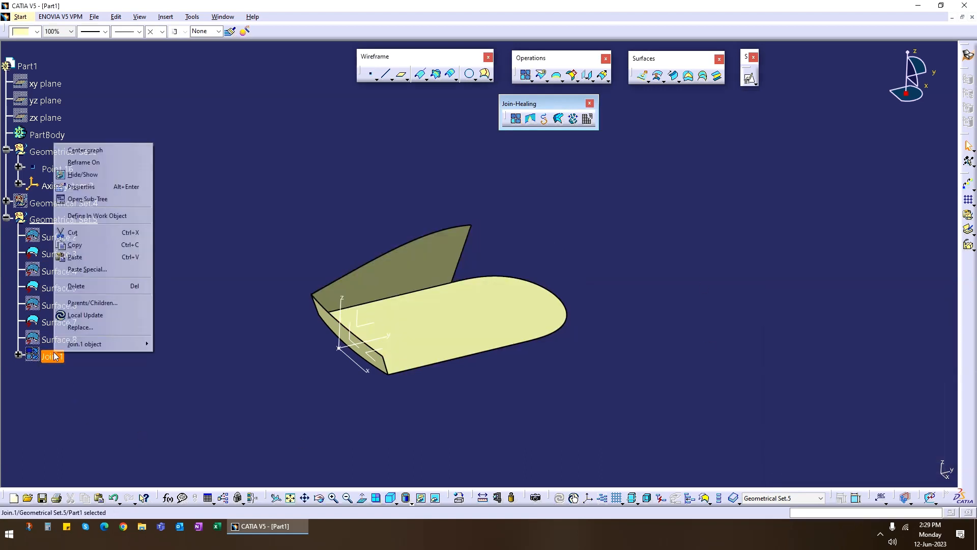
key("h")
- Undo the visibility changes and the four-surface join so that the surfaces are separate again
key("ctrl+z")
key("ctrl+z")
key("ctrl+z")
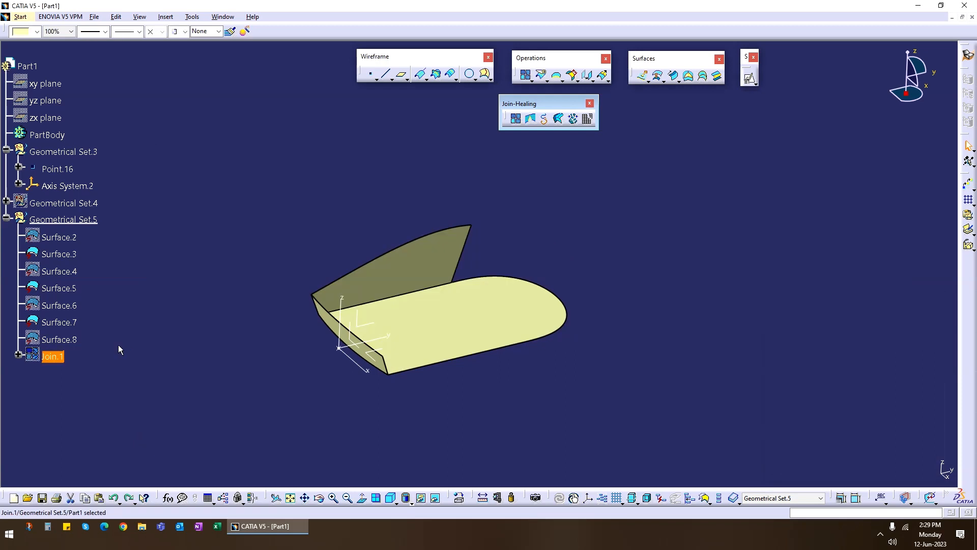
left_click(330, 397)
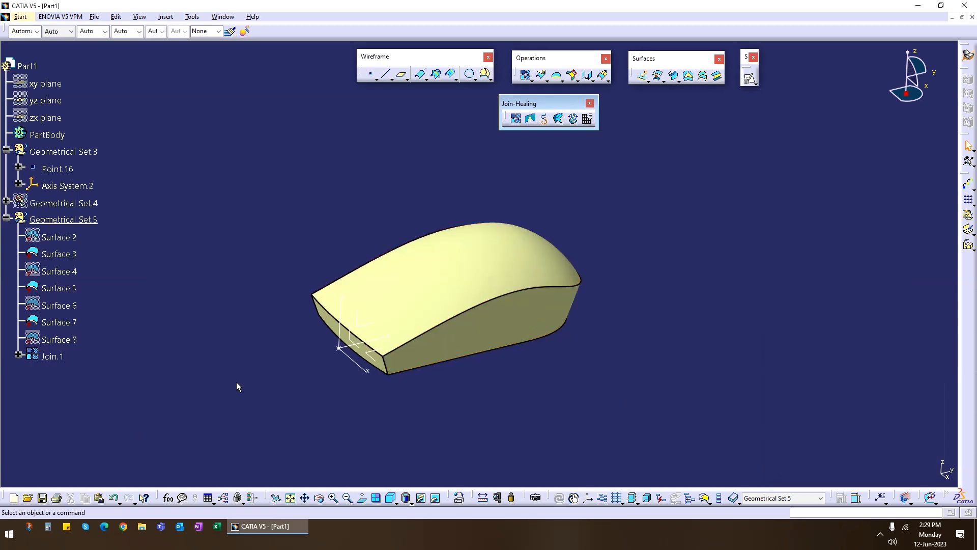
key("ctrl+z")
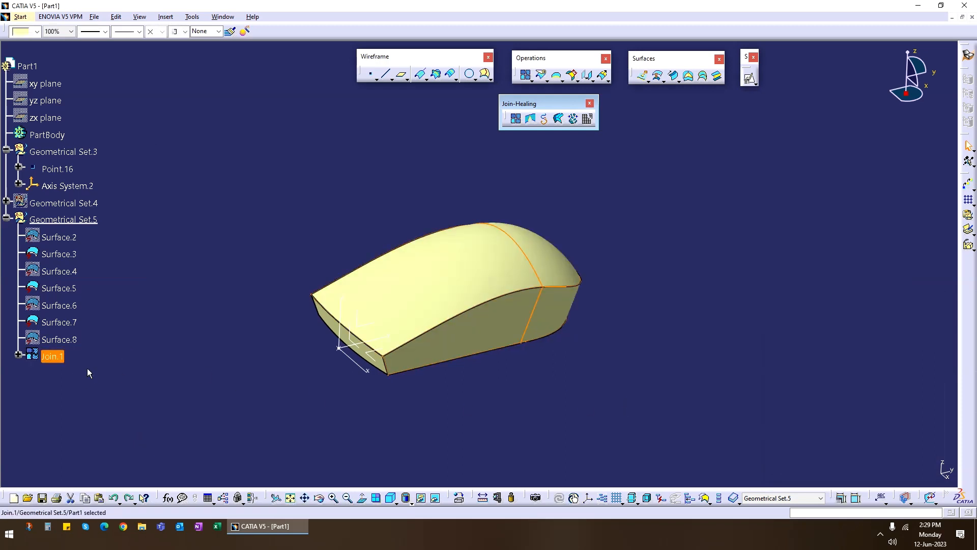
left_click(95, 376)
key("ctrl+z")
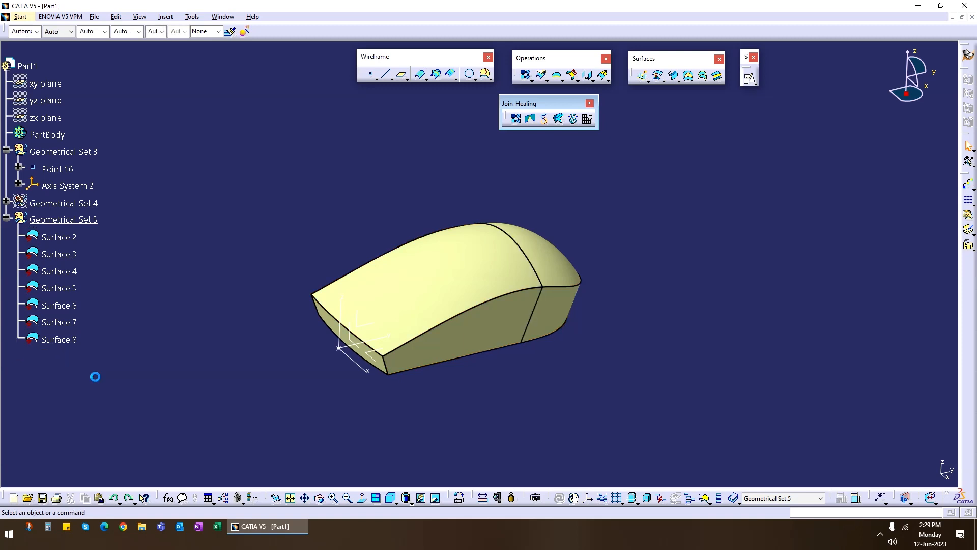
- Join all seven surfaces by picking Surface.2 and adding the others through Distance Propagation
left_click(515, 119)
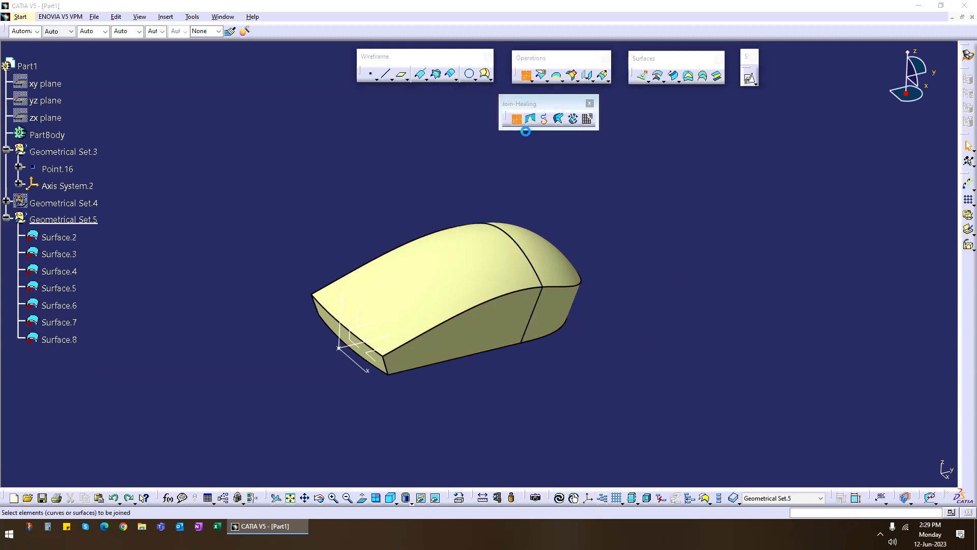
left_click(524, 230)
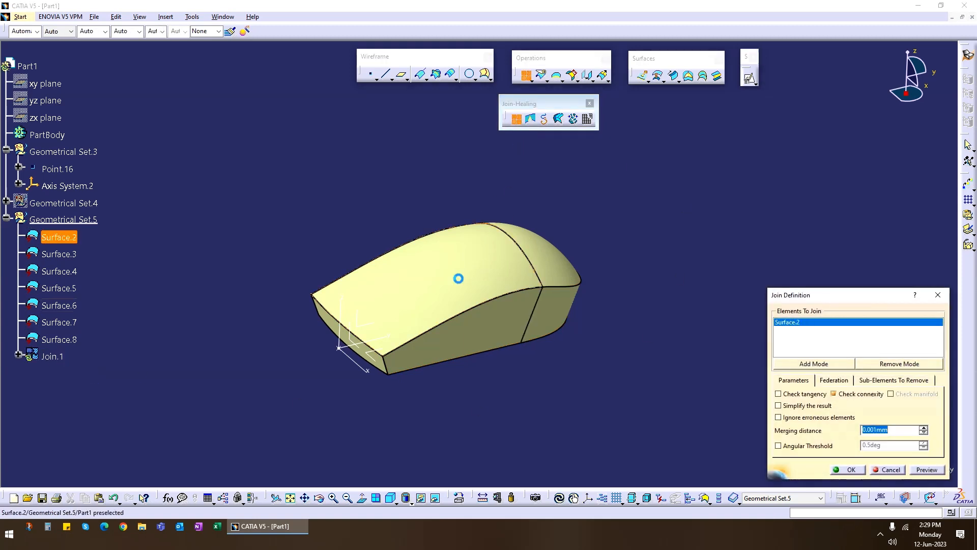
right_click(788, 325)
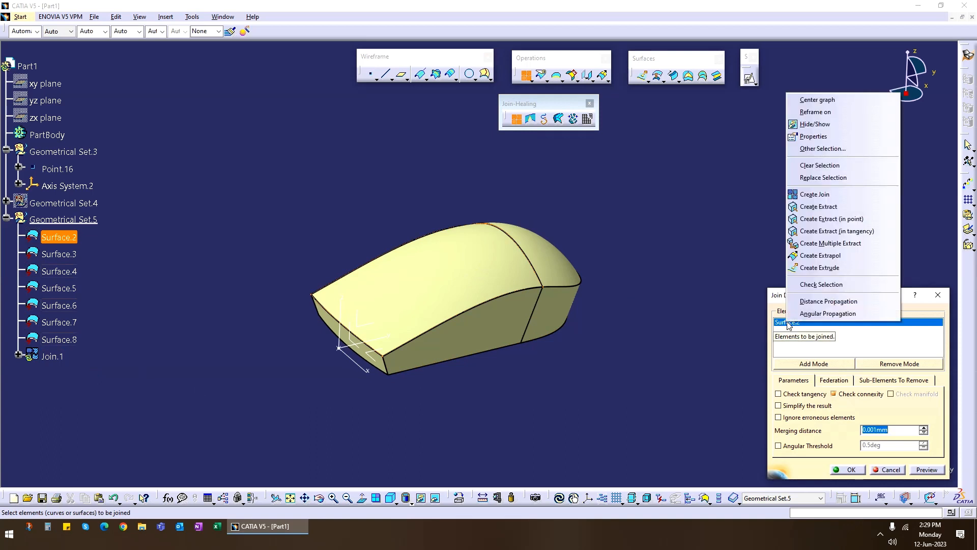
left_click(843, 301)
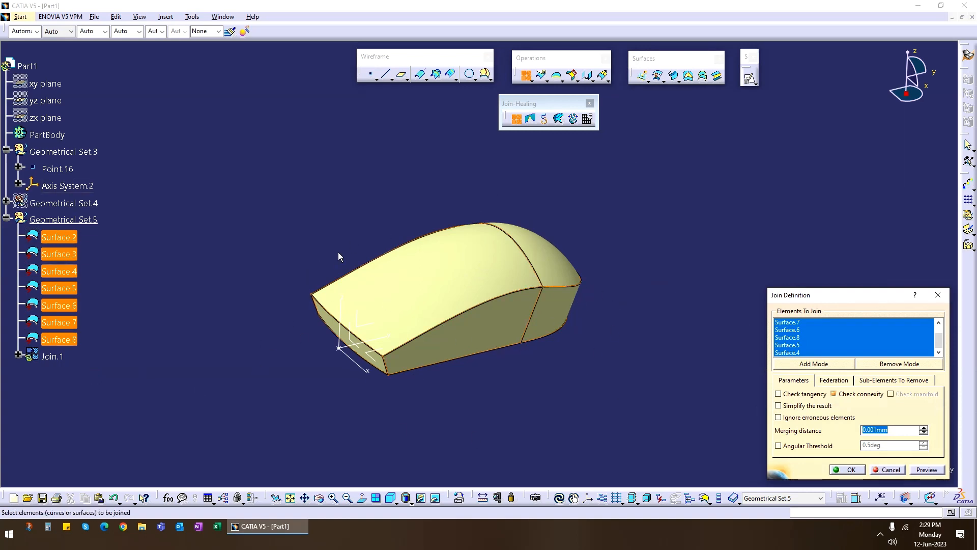
middle_click_drag(282, 332, 551, 362)
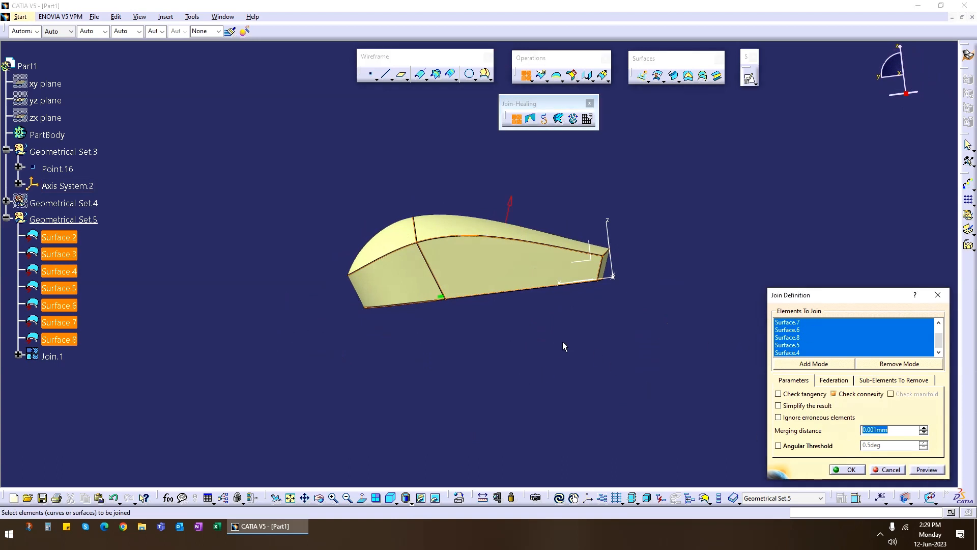
middle_click_drag(562, 340, 509, 239)
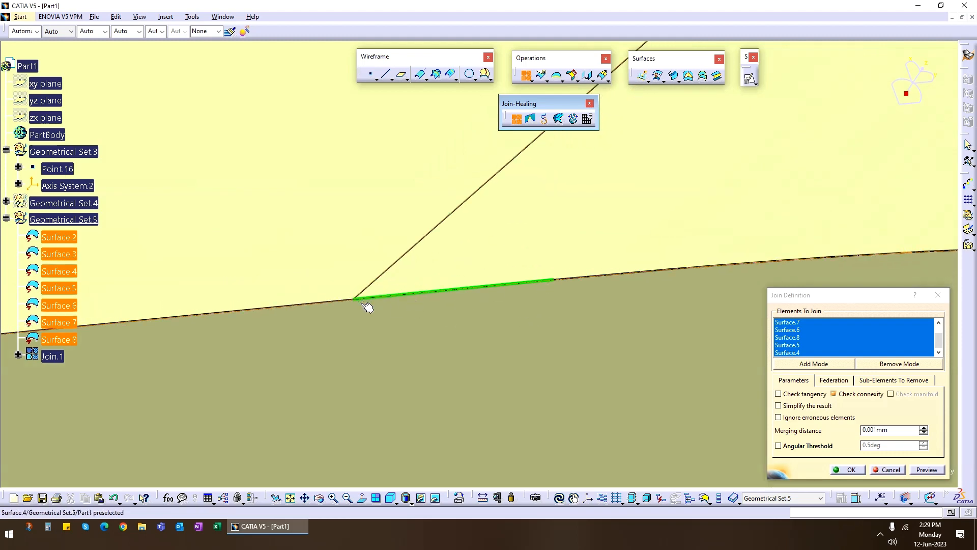
middle_click_drag(341, 310, 496, 306)
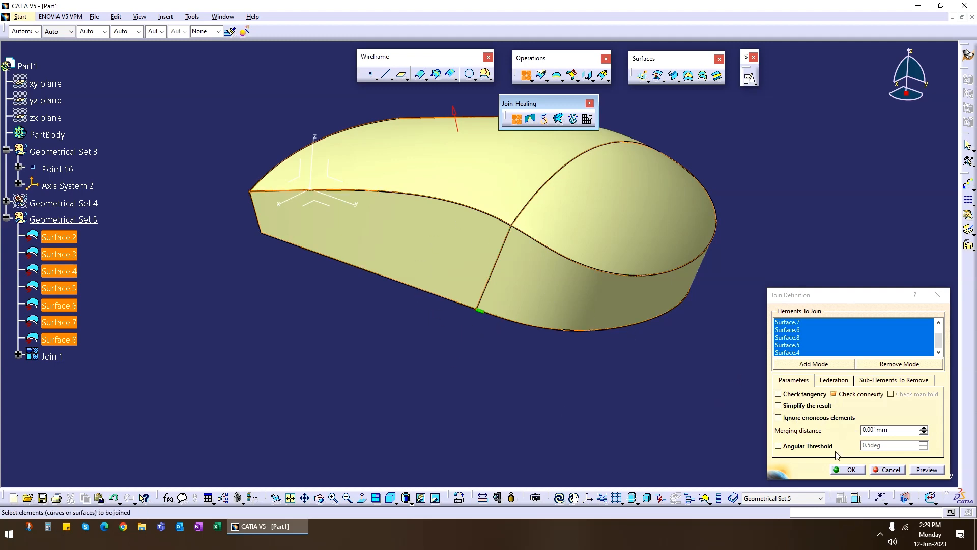
left_click(848, 469)
- Hide Join.1
middle_click_drag(260, 283, 494, 374)
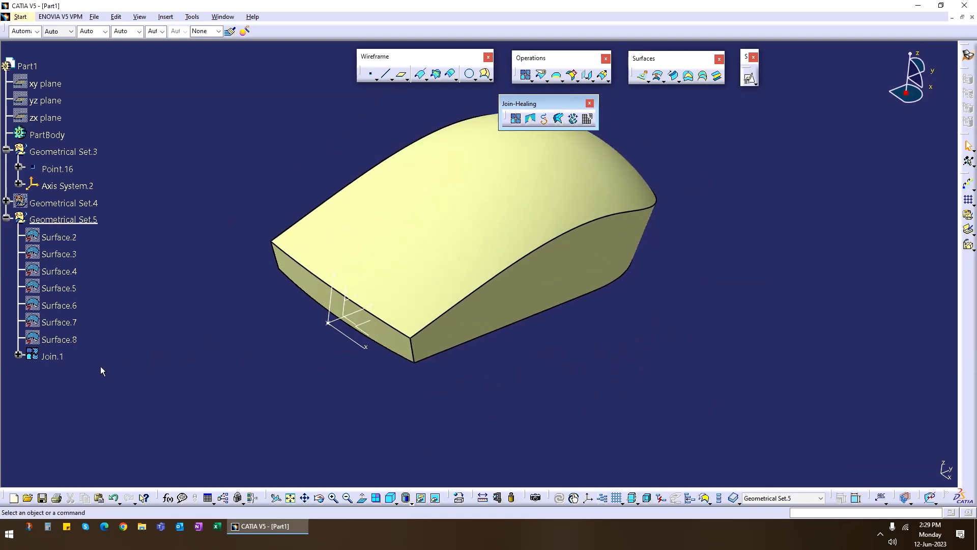
left_click(54, 356)
right_click(57, 355)
left_click(87, 174)
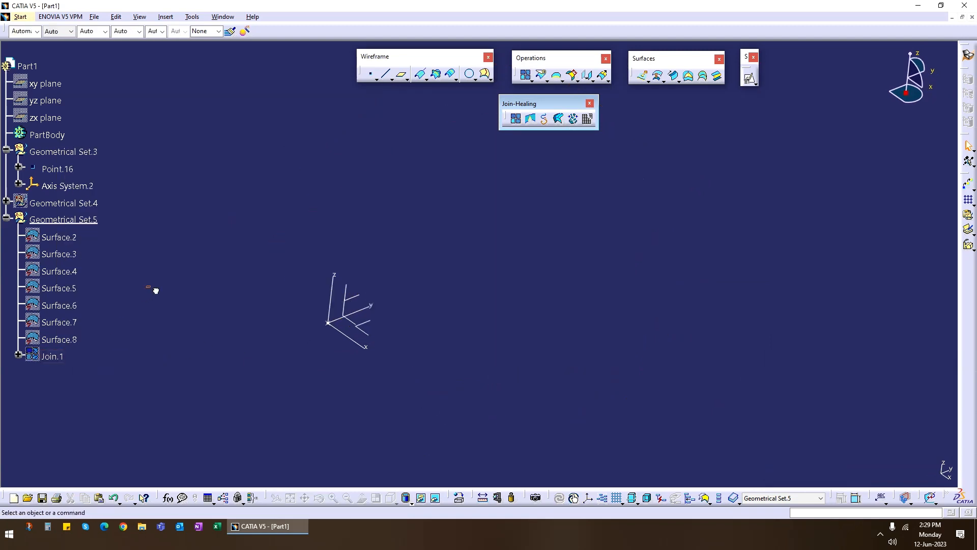
- Show the original Surface.2, Surface.3 and Surface.4 from Geometrical Set.5
right_click(77, 238)
left_click(102, 271)
right_click(61, 254)
left_click(90, 280)
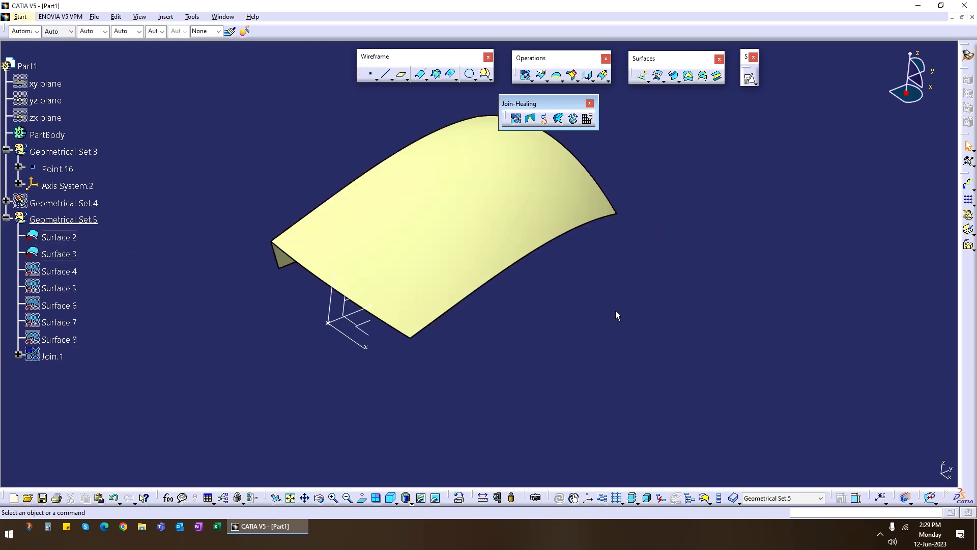
right_click(98, 271)
left_click(119, 298)
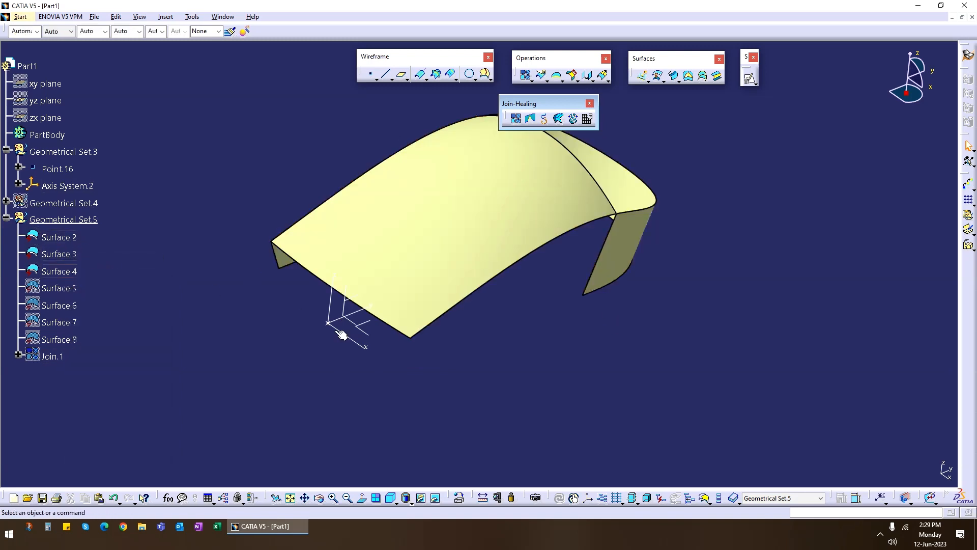
- Show Surface.5 in Geometrical Set.5, hide it again and show Surface.6
middle_click_drag(553, 354, 383, 422)
right_click(57, 285)
key("h")
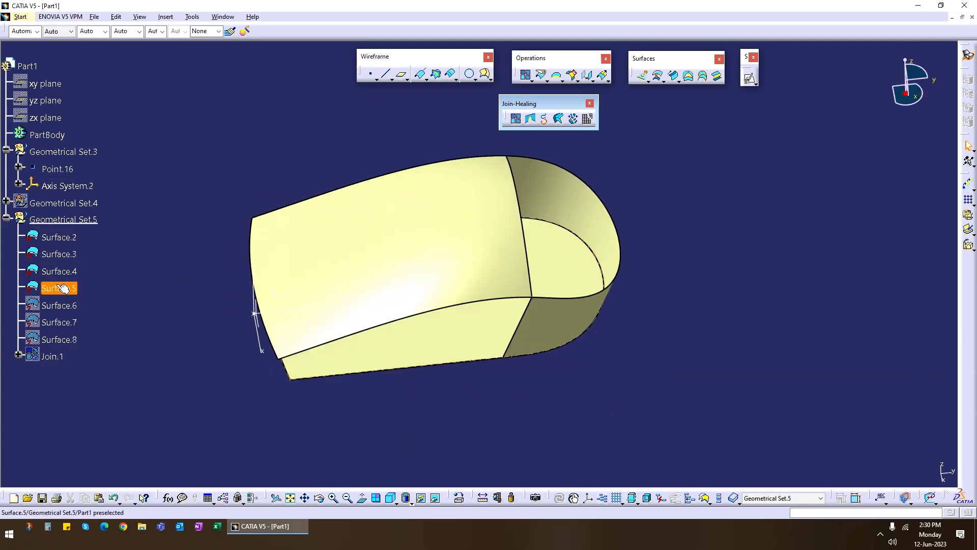
right_click(58, 285)
key("h")
right_click(58, 306)
key("h")
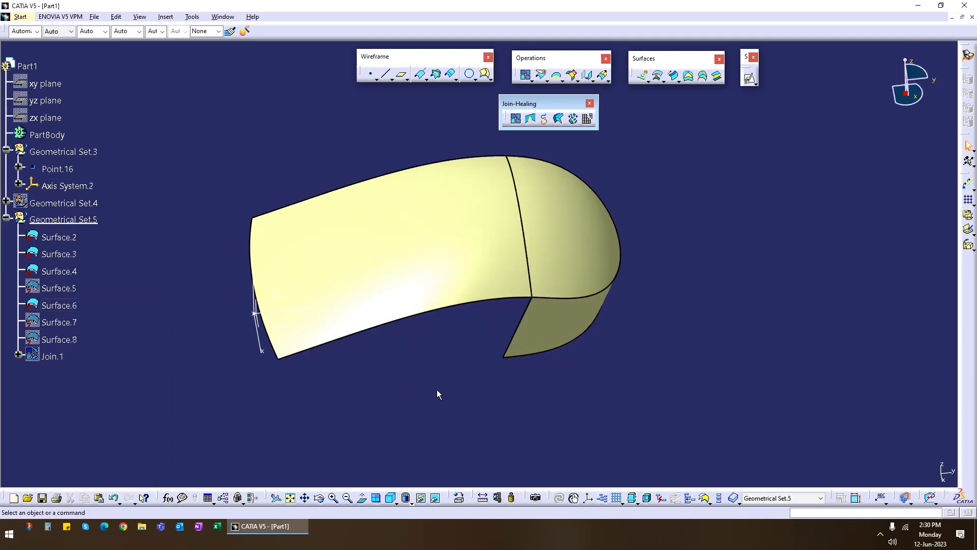
- Try joining the visible surfaces from Surface.2 with Angular Propagation and preview the open boundaries, without creating the join
middle_click_drag(437, 389, 504, 204)
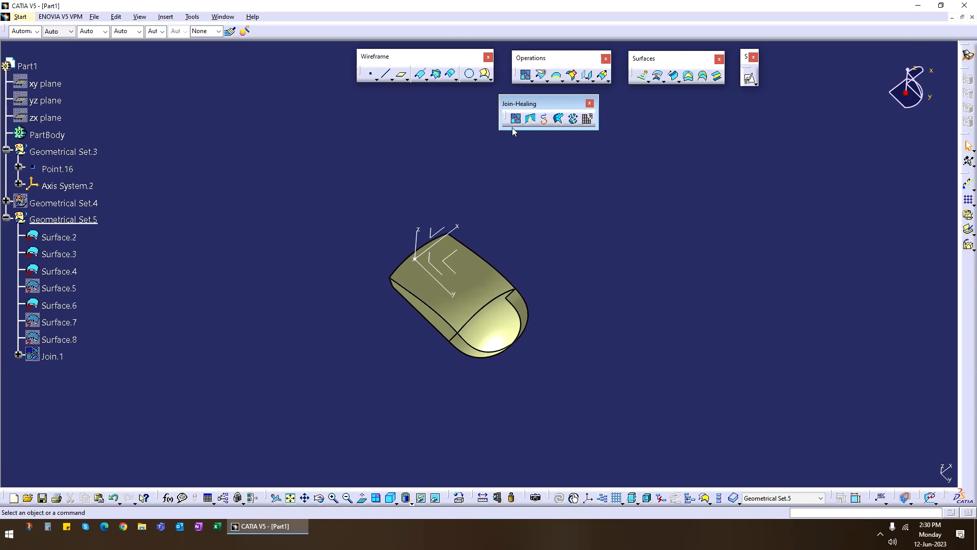
left_click(515, 118)
left_click(489, 286)
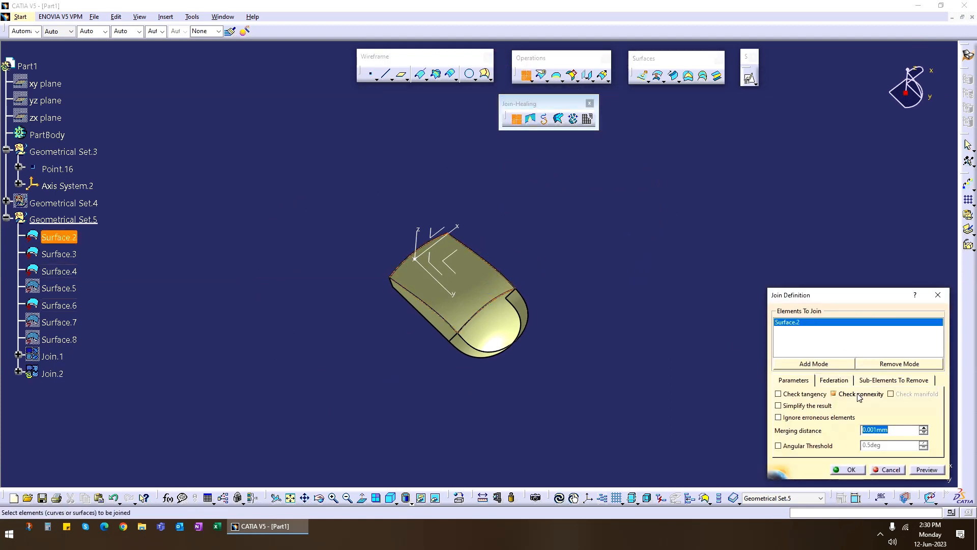
right_click(796, 330)
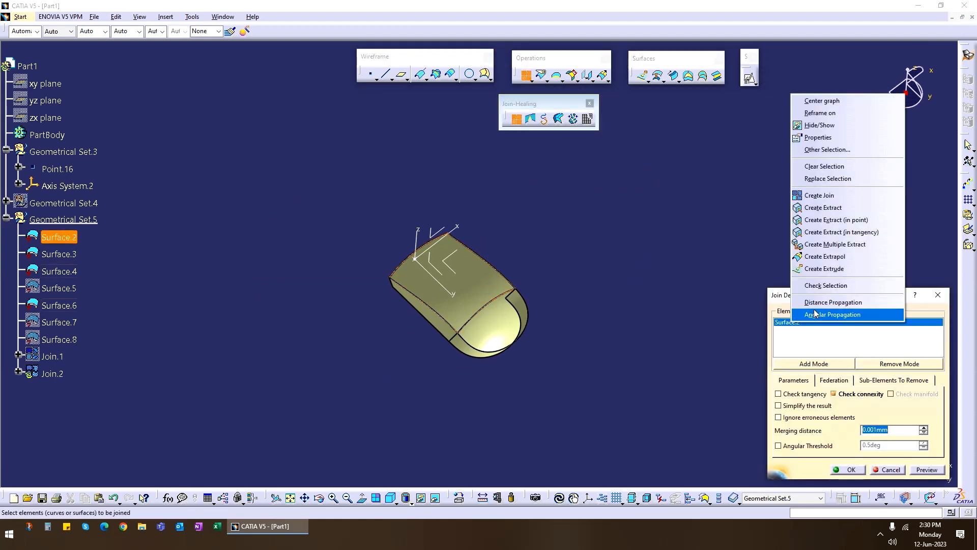
left_click(814, 319)
left_click(928, 469)
middle_click_drag(524, 283, 596, 274)
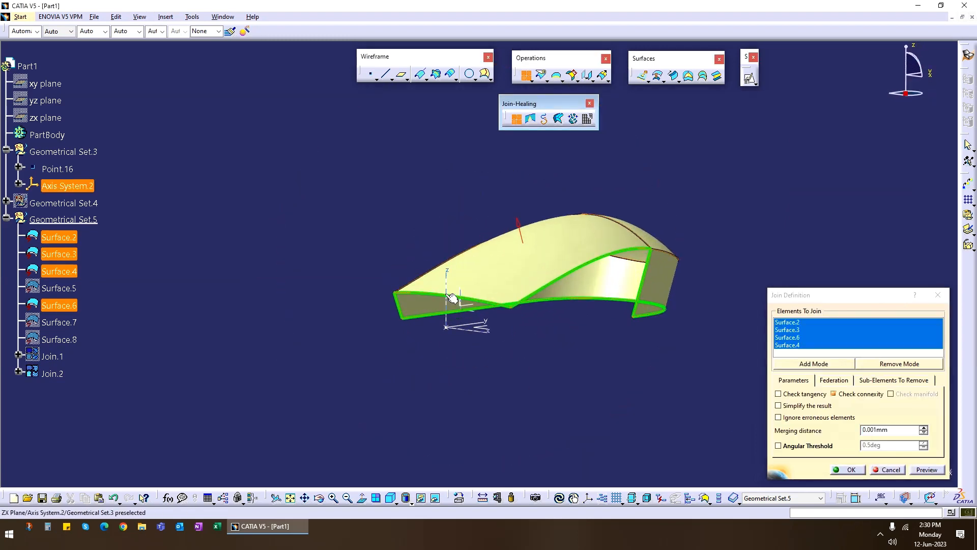
middle_click_drag(586, 385, 458, 379)
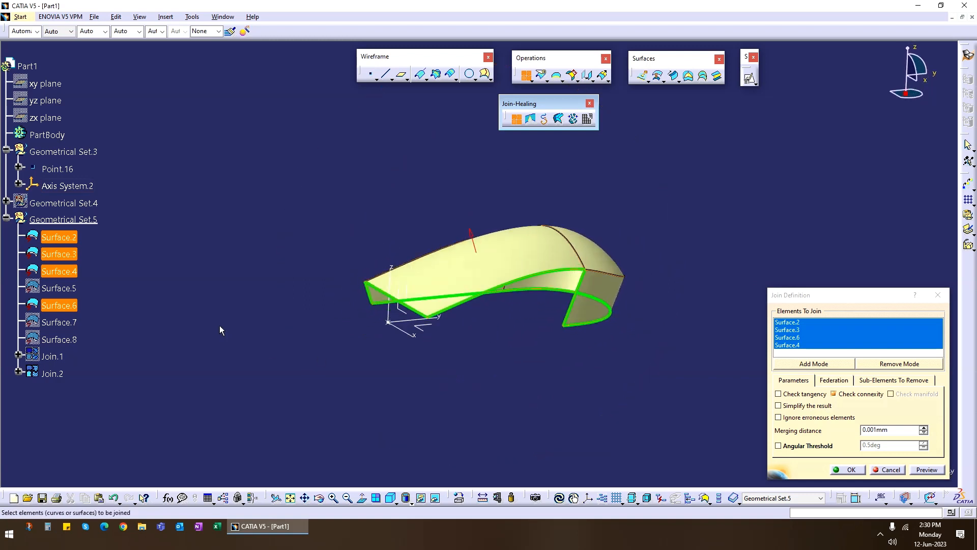
left_click(889, 470)
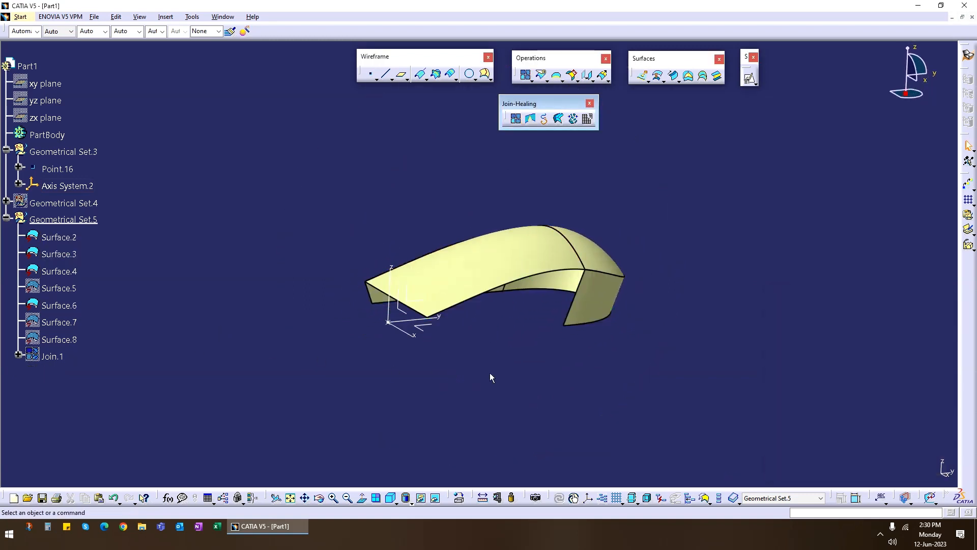
- Show Surface.5, Surface.7 and Surface.8 in Geometrical Set.5
right_click(57, 359)
left_click(74, 157)
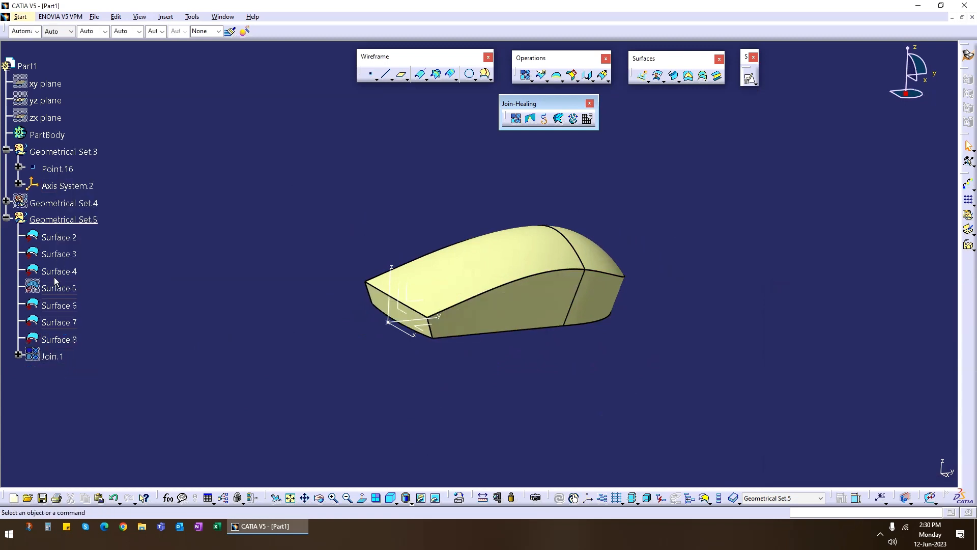
right_click(56, 281)
left_click(77, 312)
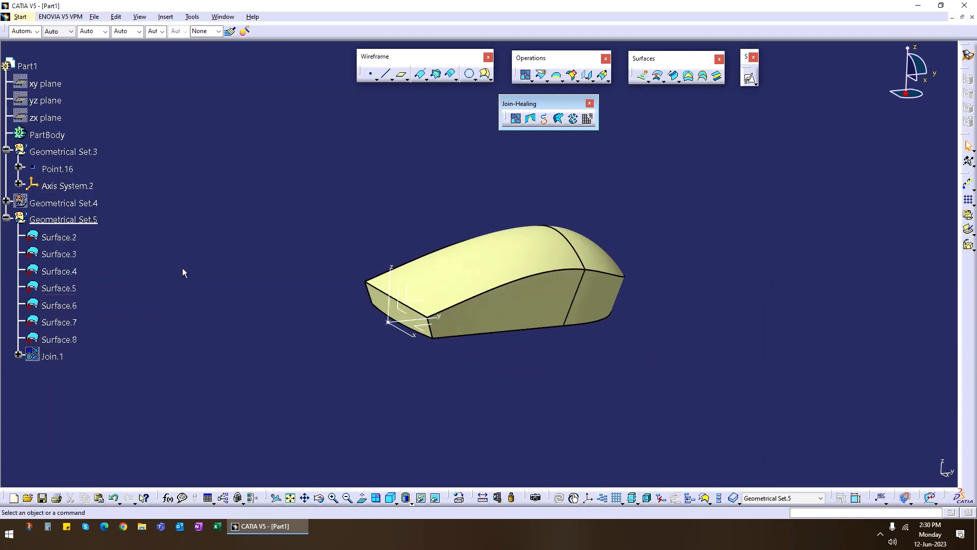
- Join all seven surfaces by picking Surface.2 and propagating the selection, keeping the 0.001 mm merging distance, and inspect the green boundary edge
left_click(515, 118)
left_click(482, 276)
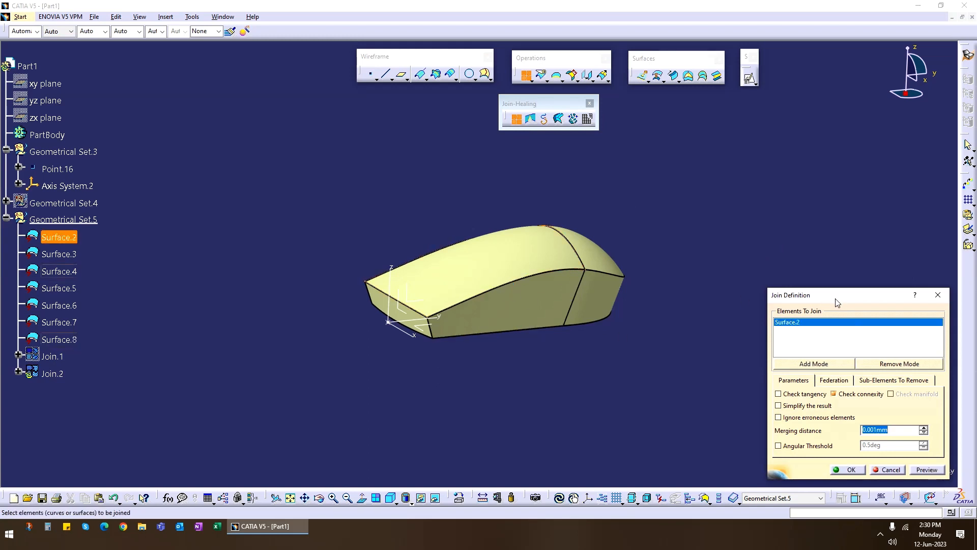
right_click(788, 324)
left_click(829, 313)
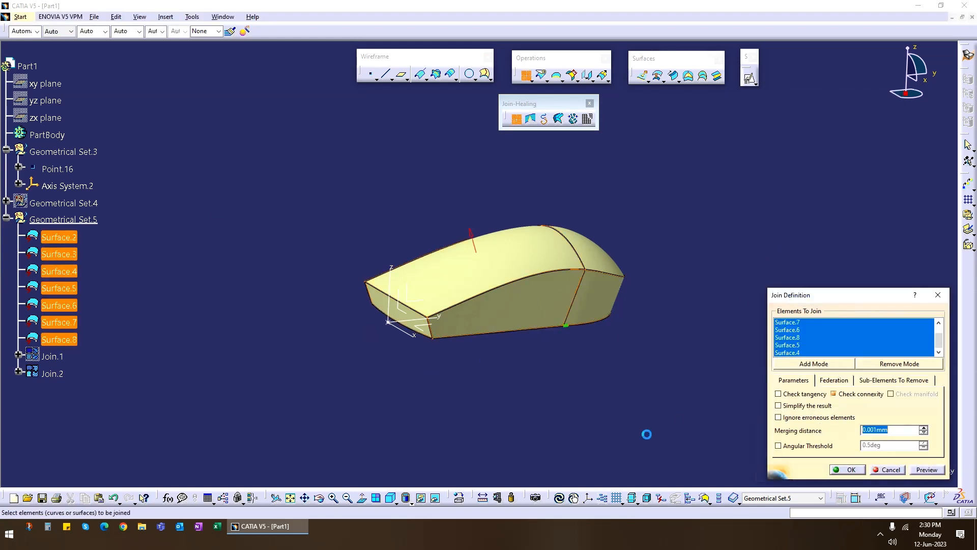
middle_click_drag(568, 395, 331, 205)
middle_click_drag(406, 308, 364, 257)
middle_click_drag(319, 395, 356, 364)
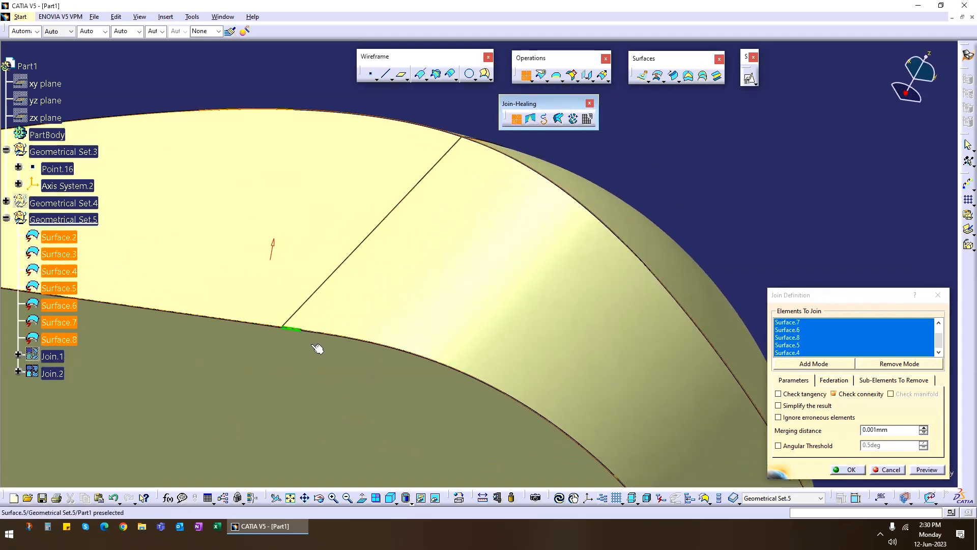
middle_click_drag(289, 345, 404, 331)
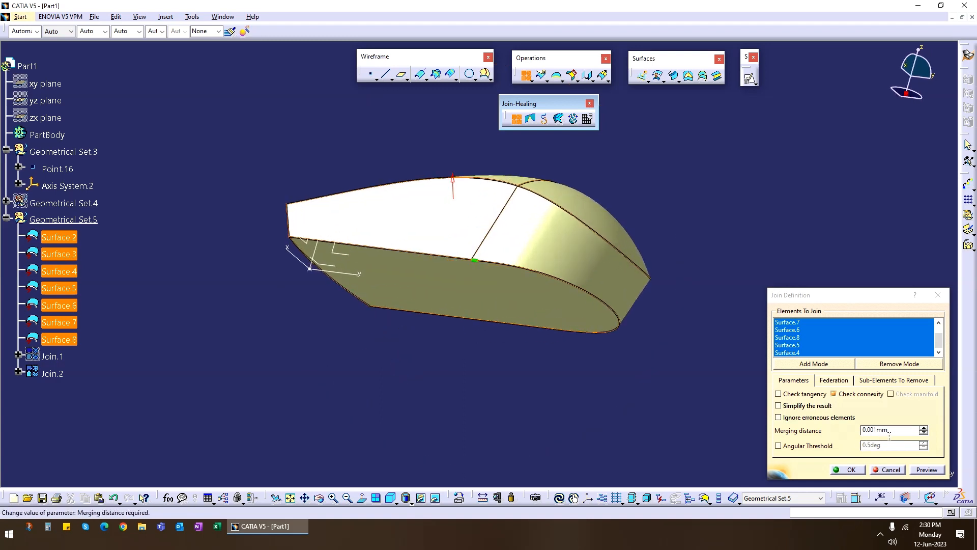
left_click(848, 470)
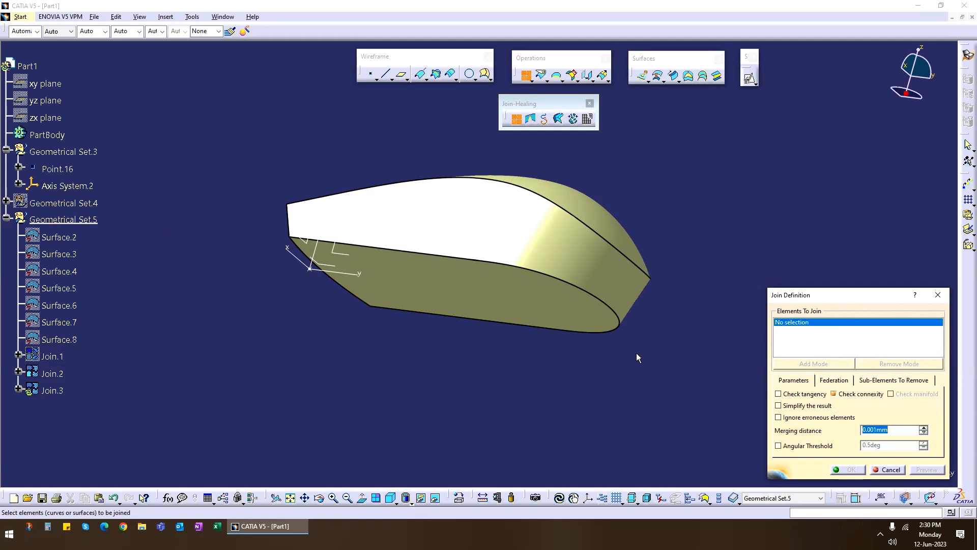
- Begin a new join with Join.2 as the element to join and inspect the mouse body
left_click(467, 241)
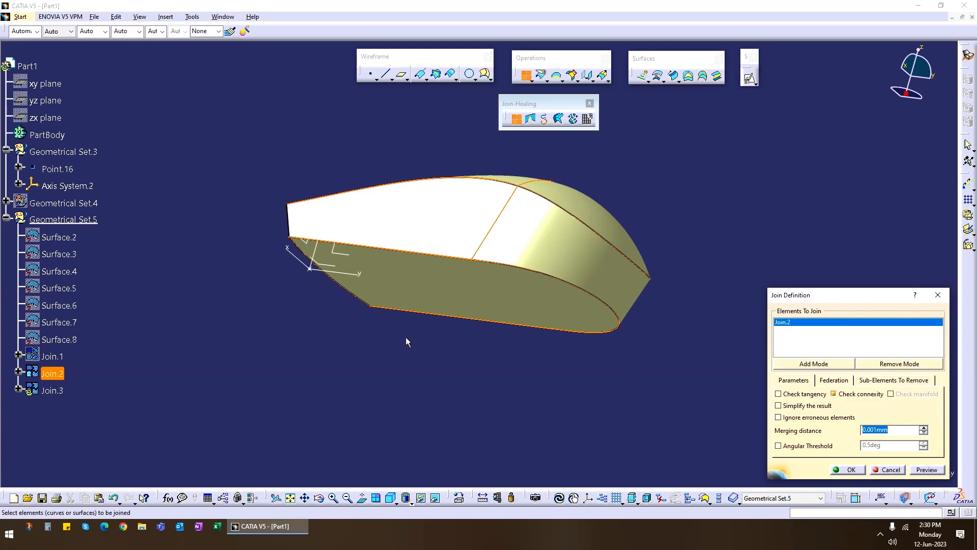
scroll(406, 270, "up", 1)
middle_click_drag(406, 270, 583, 362)
middle_click_drag(380, 282, 534, 338)
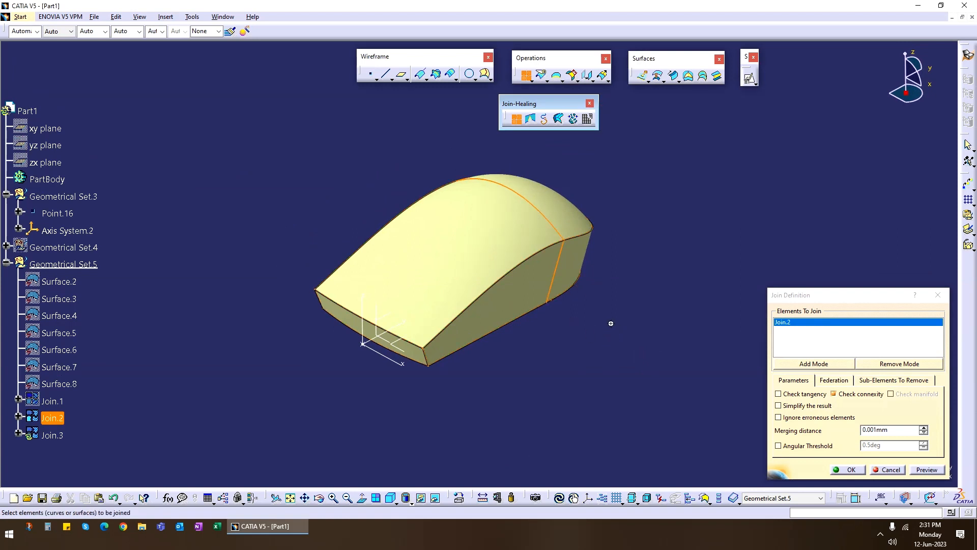
middle_click_drag(611, 323, 568, 342)
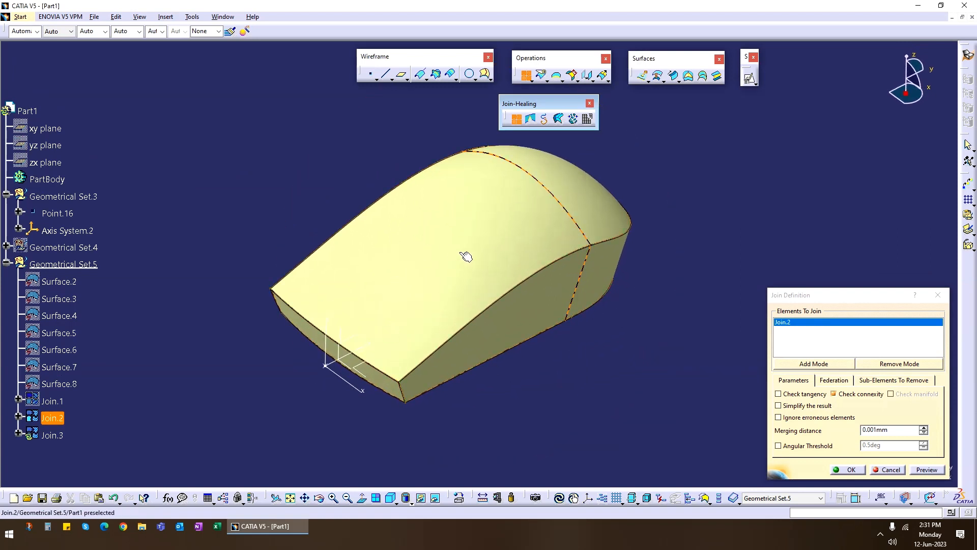
scroll(523, 392, "down", 1)
middle_click_drag(524, 392, 553, 356)
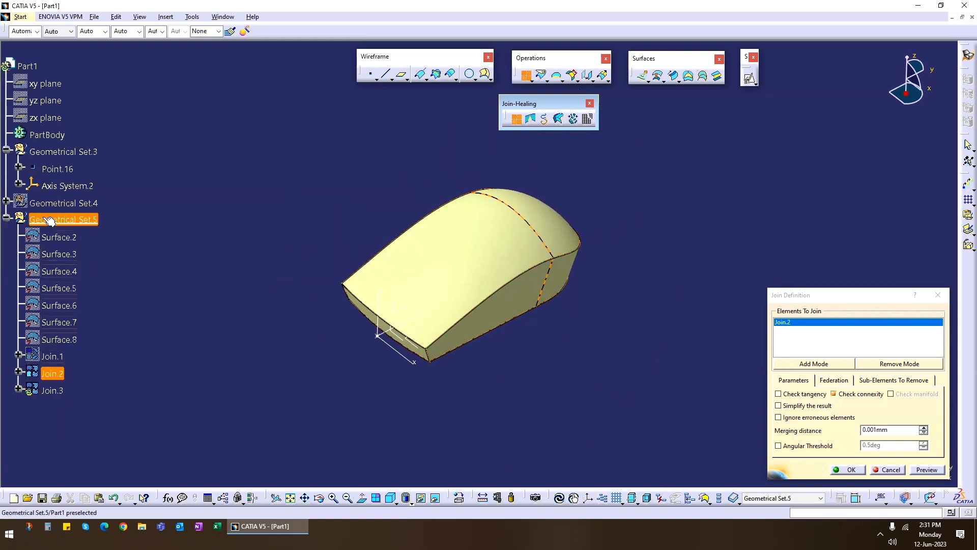
middle_click_drag(540, 335, 526, 341)
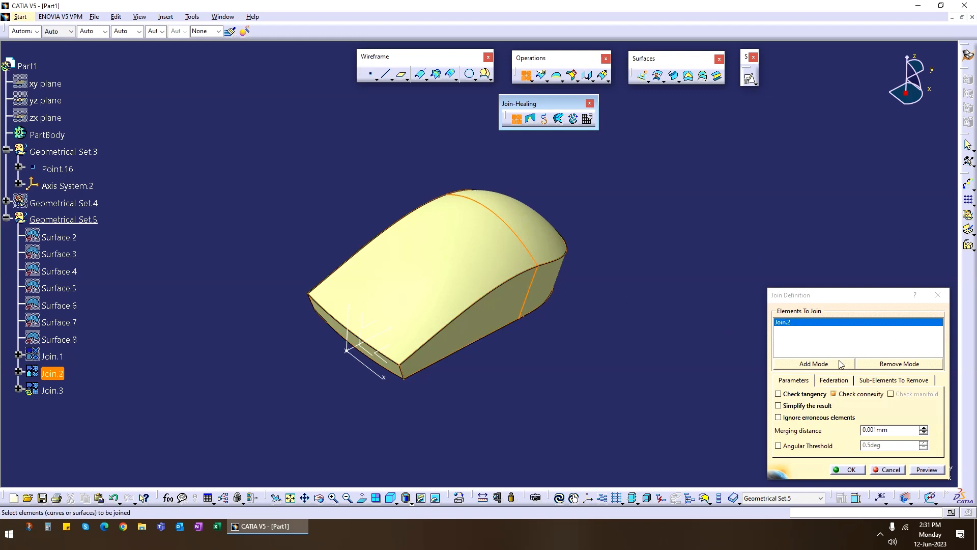
- Exclude the large top face of Join.2 as a sub-element to remove, create the join and inspect the opened body
left_click(910, 368)
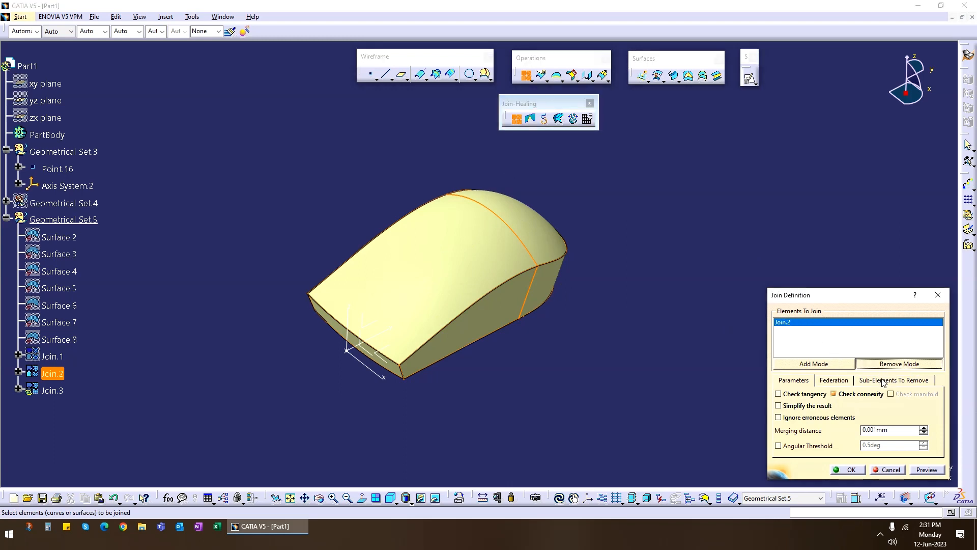
left_click(896, 380)
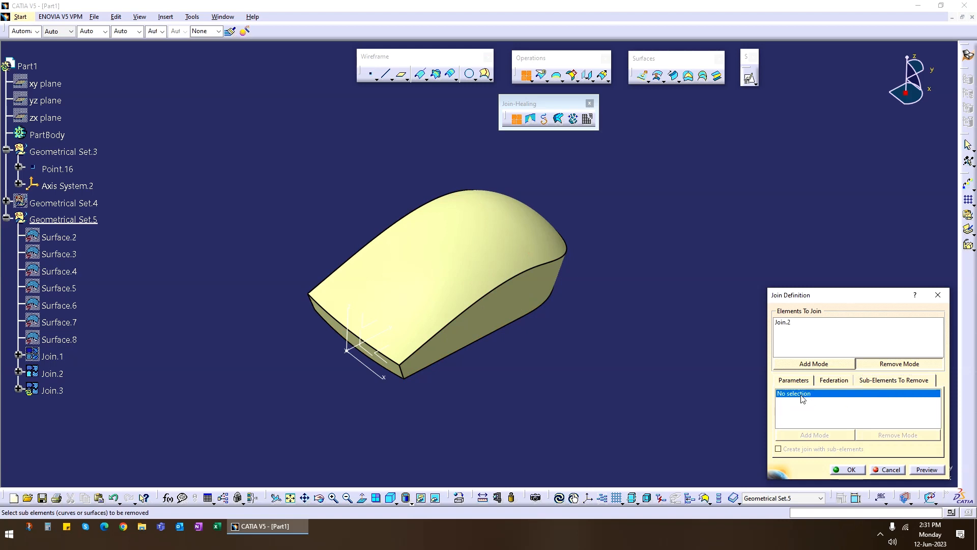
left_click(428, 261)
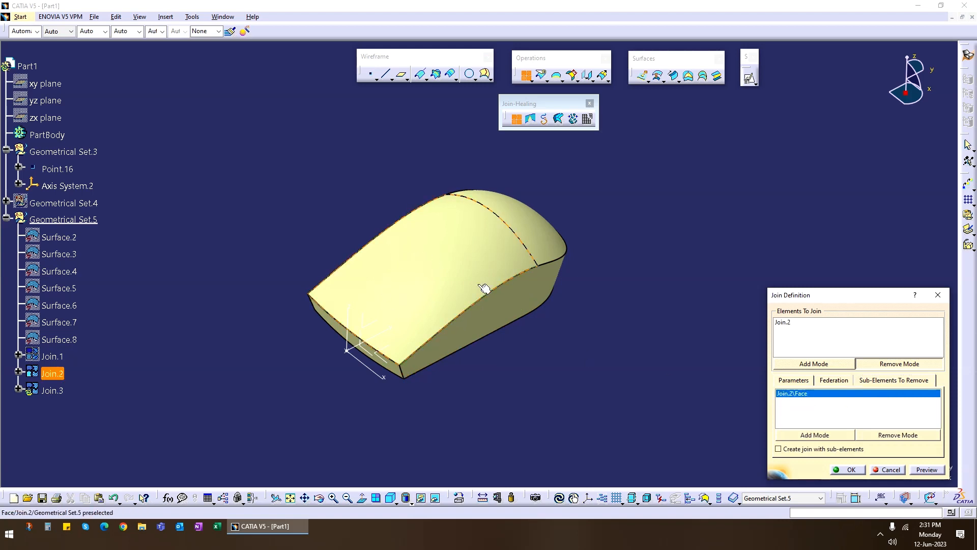
left_click(851, 469)
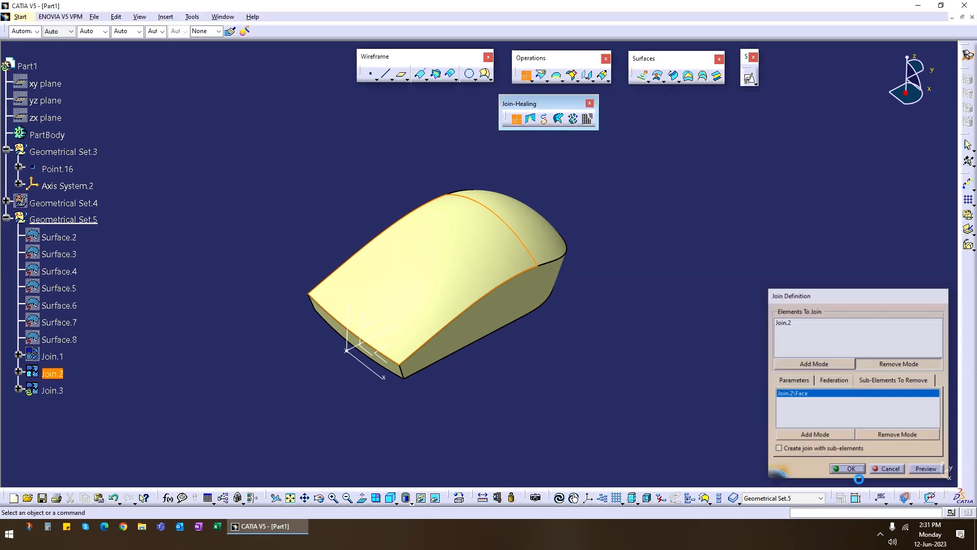
middle_click_drag(307, 335, 538, 320)
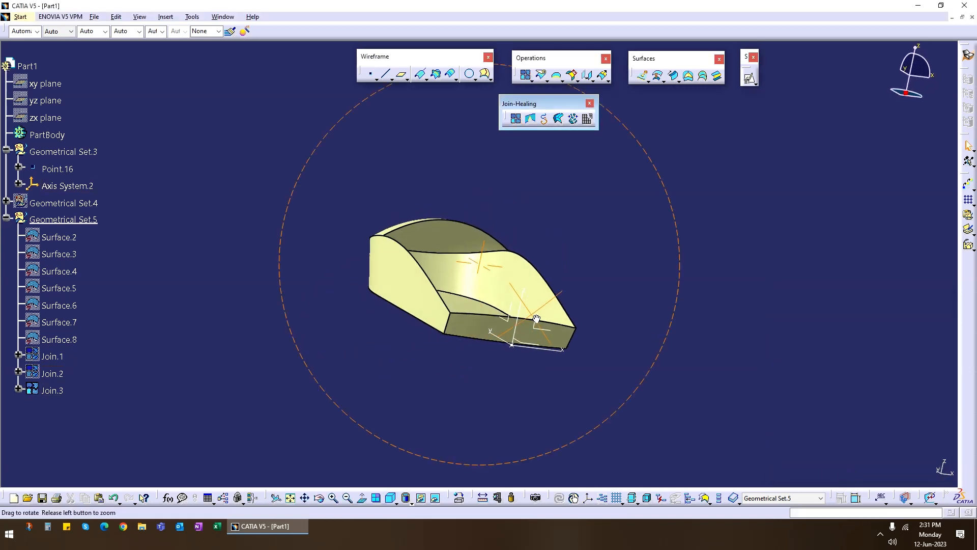
middle_click_drag(620, 306, 526, 325)
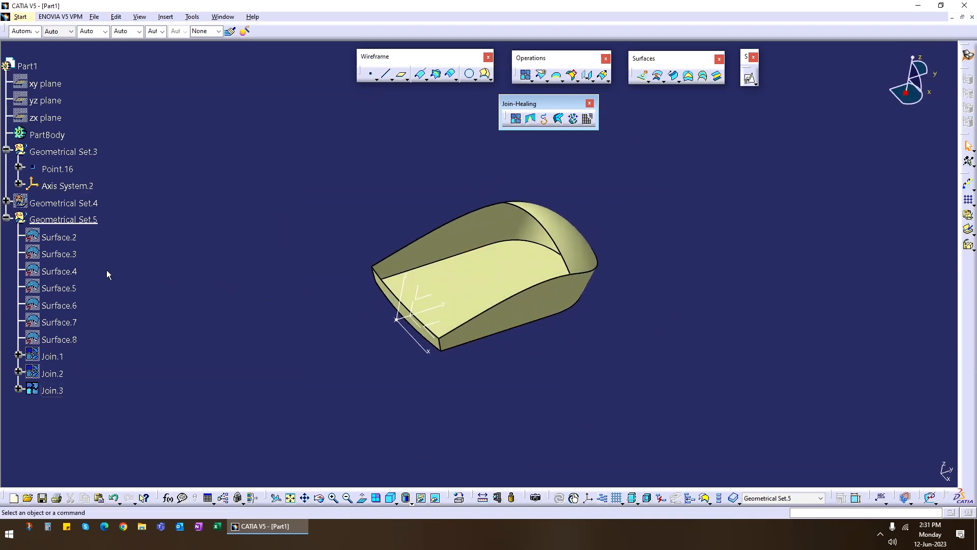
- Show the original Surface.2 over the opening in Join.3
left_click(66, 273)
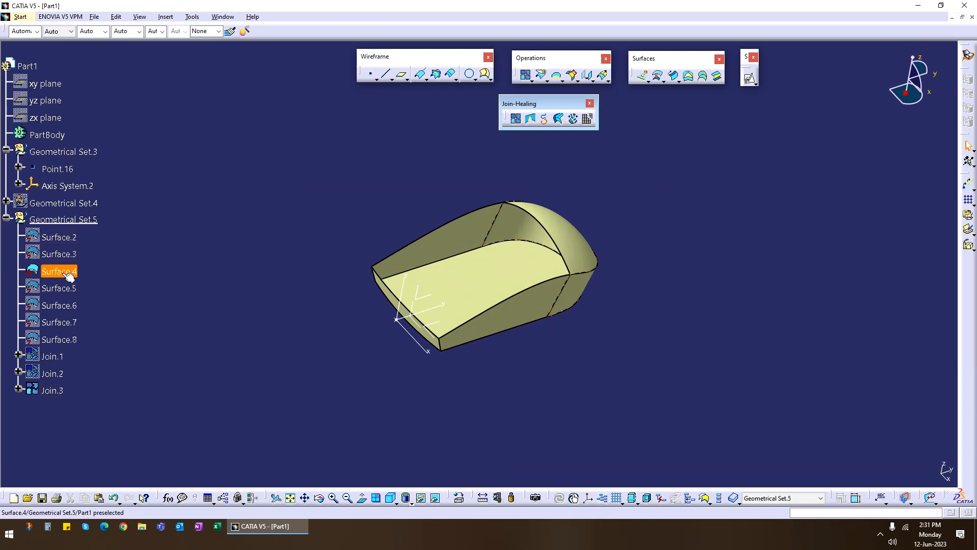
right_click(62, 274)
left_click(59, 255)
right_click(59, 243)
left_click(88, 271)
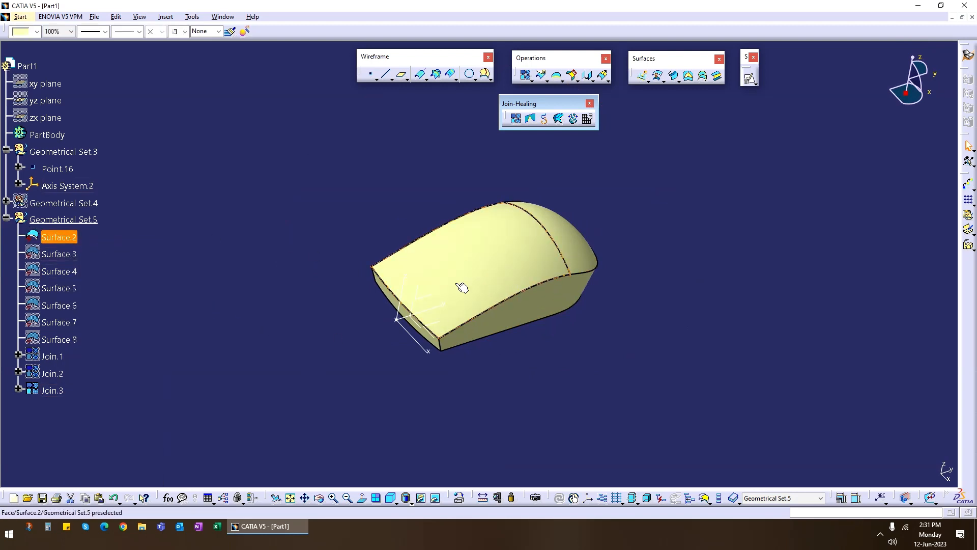
middle_click_drag(634, 283, 591, 288)
left_click(614, 220)
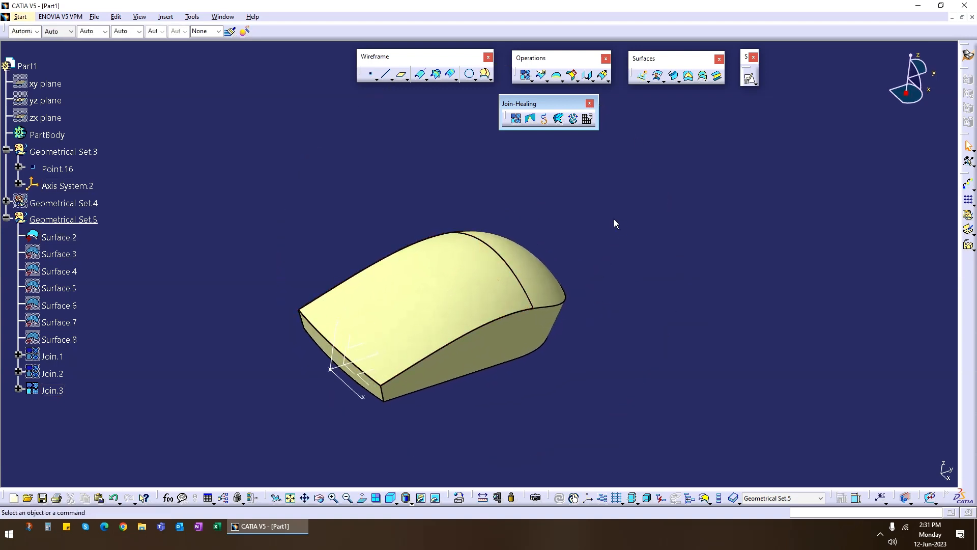
left_click(515, 118)
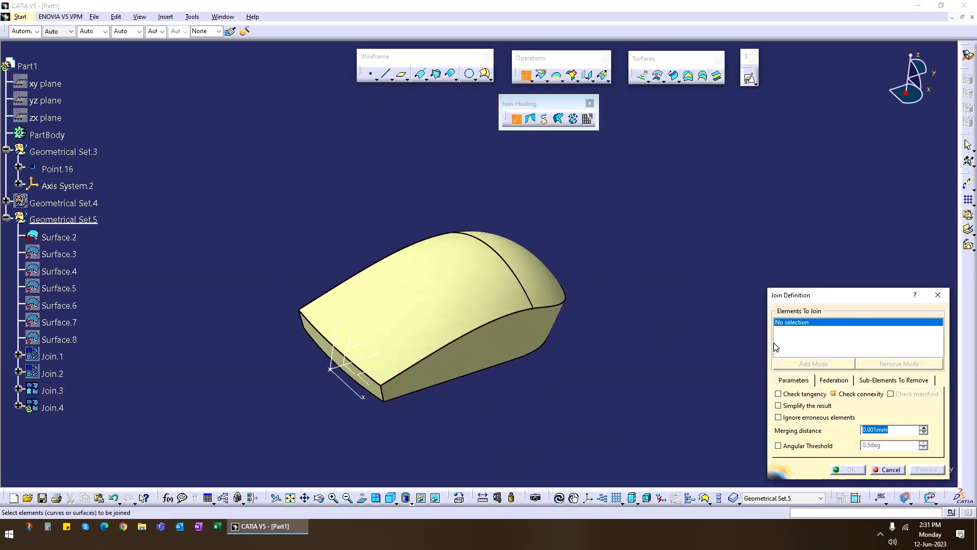
left_click(887, 470)
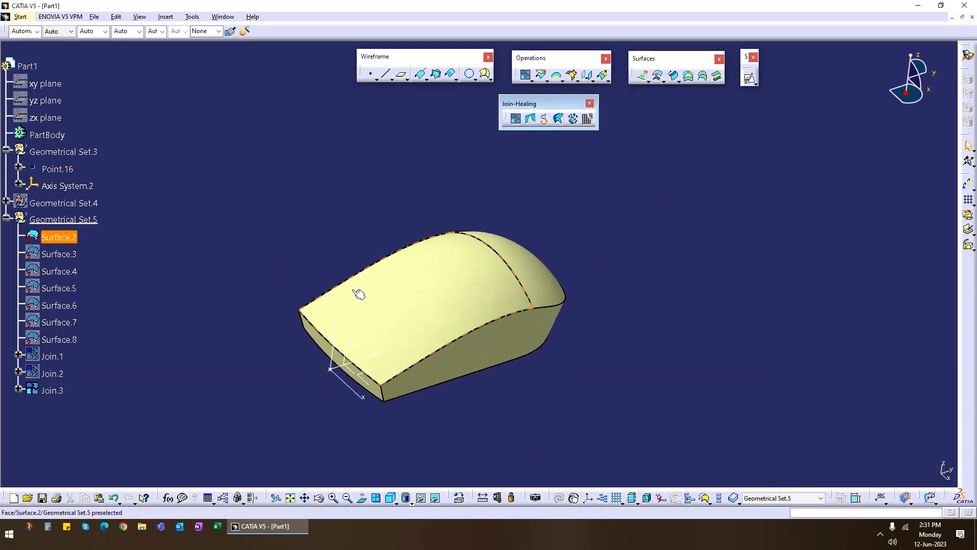
- Hide Join.3 and Surface.2, and show Join.2
right_click(55, 390)
key("h")
right_click(60, 240)
key("h")
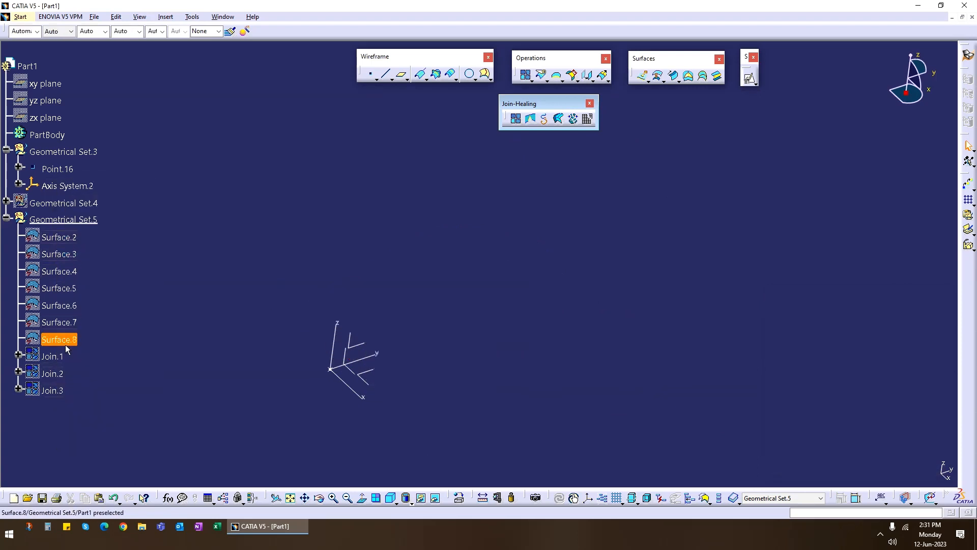
right_click(49, 373)
key("h")
- Create another join from Join.2 with its large top face excluded as a sub-element to remove
middle_click_drag(364, 397, 488, 347)
left_click(516, 118)
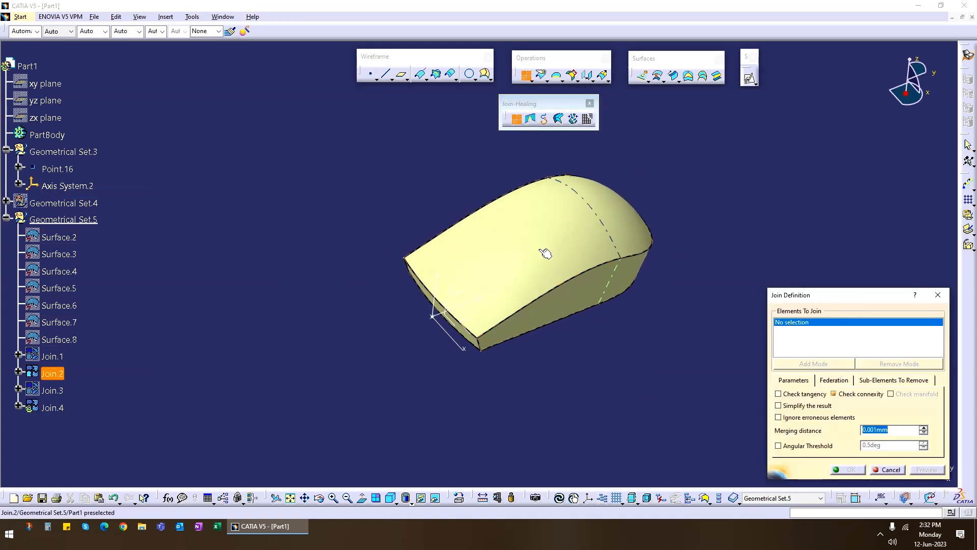
left_click(549, 267)
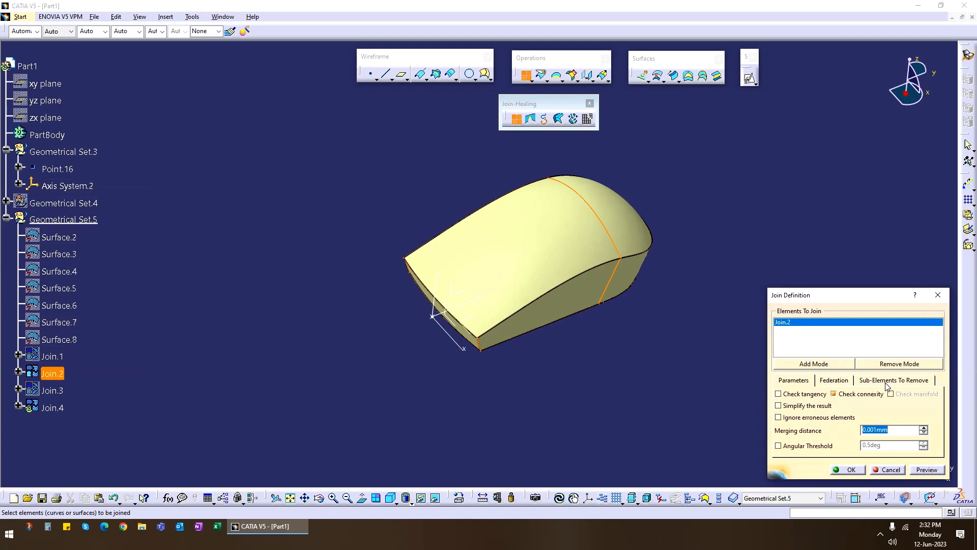
left_click(905, 383)
middle_click_drag(634, 343, 585, 320)
left_click(525, 290)
middle_click_drag(648, 409, 674, 407)
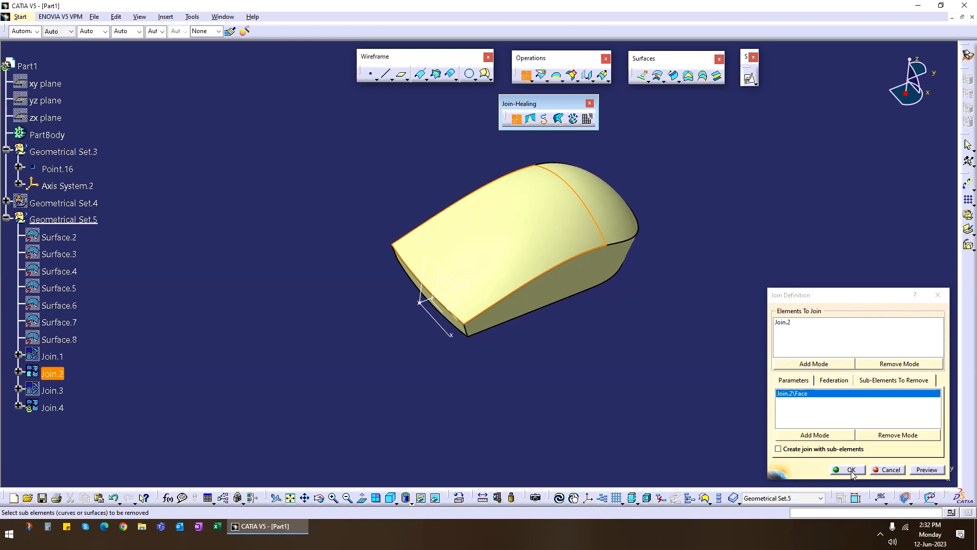
left_click(851, 469)
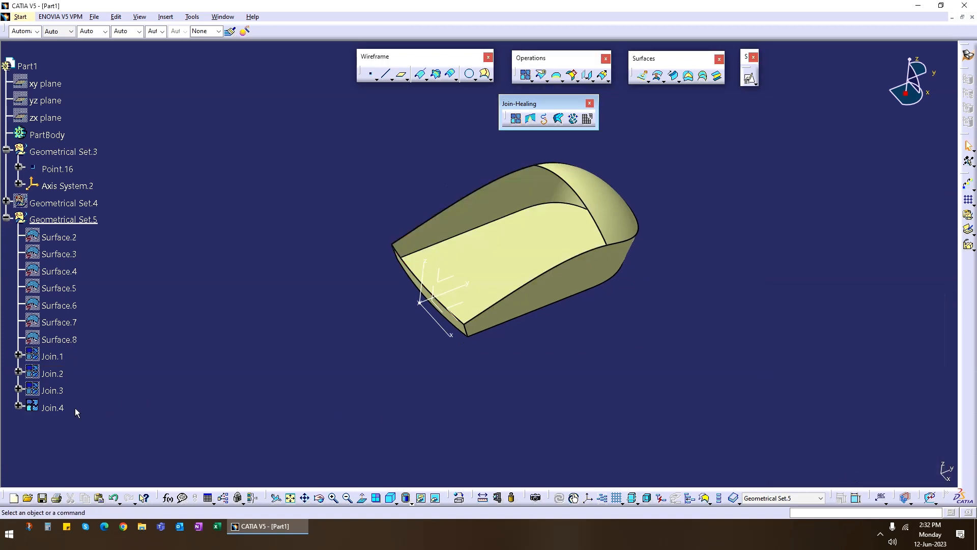
- Show Join.3 and Join.2 together with Join.4, and undo both display changes
left_click(54, 408)
right_click(51, 393)
left_click(61, 402)
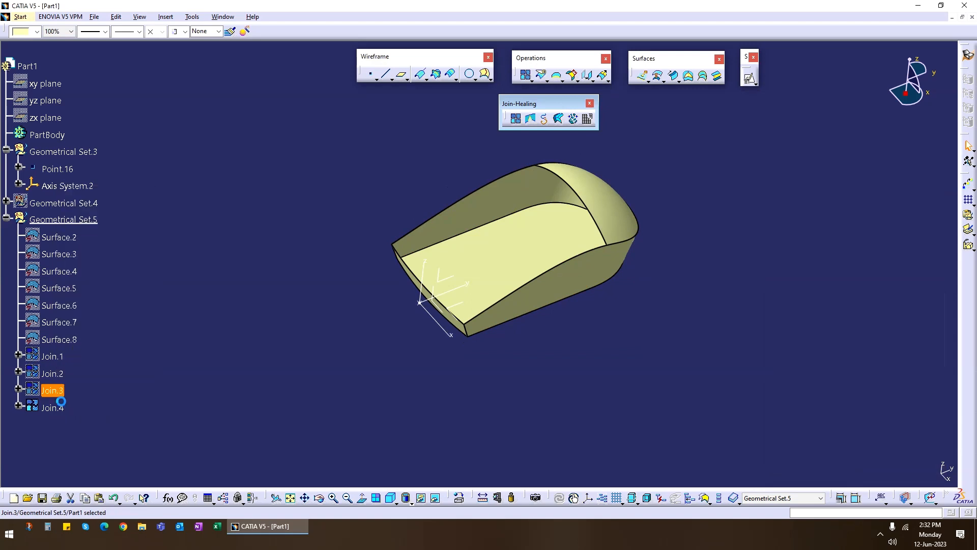
right_click(55, 377)
key("h")
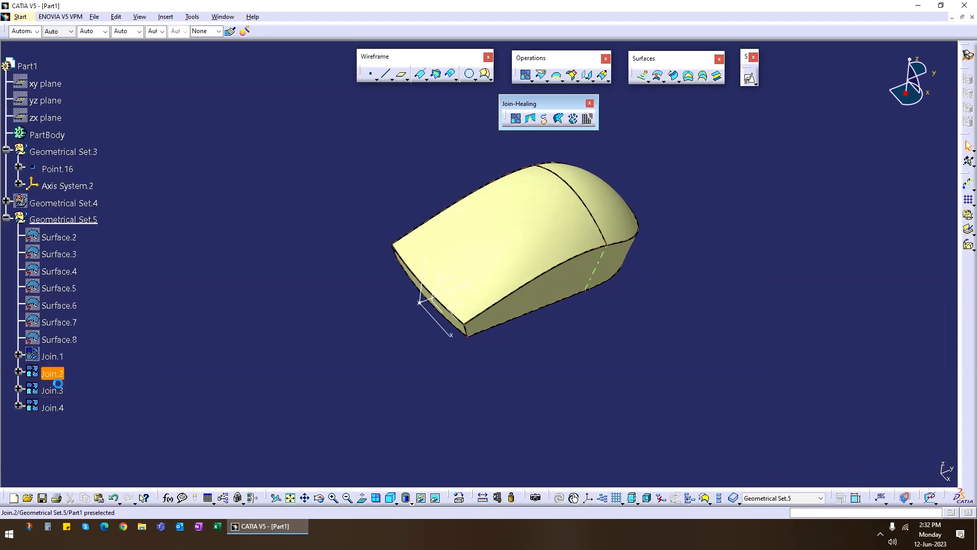
left_click(172, 375)
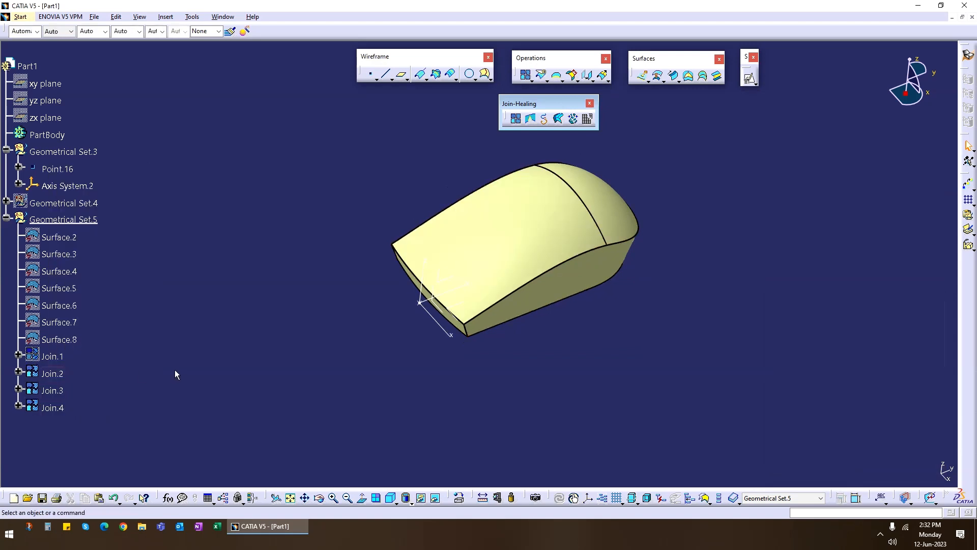
key("ctrl+z")
key("ctrl+y")
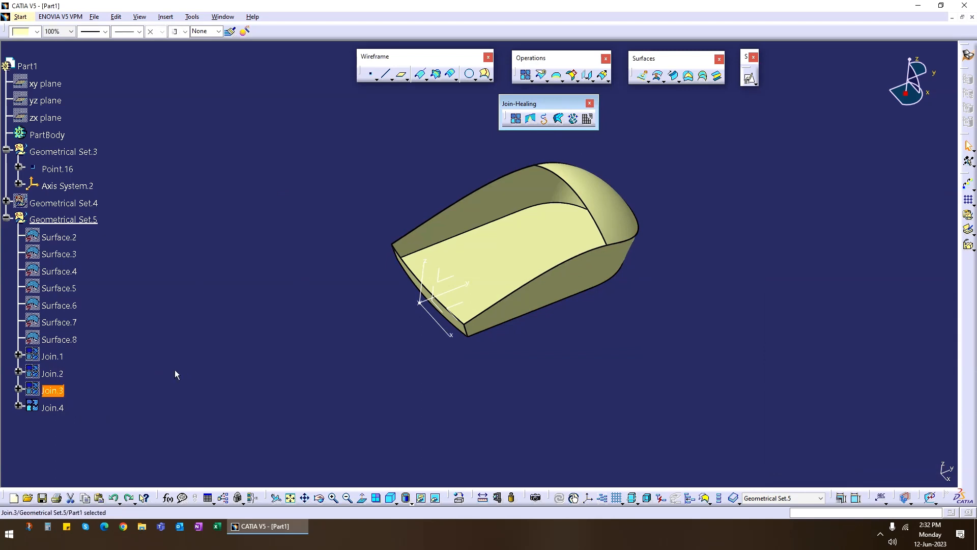
- Delete Join.2, Join.3 and Join.4, and show Join.1
left_click(53, 407)
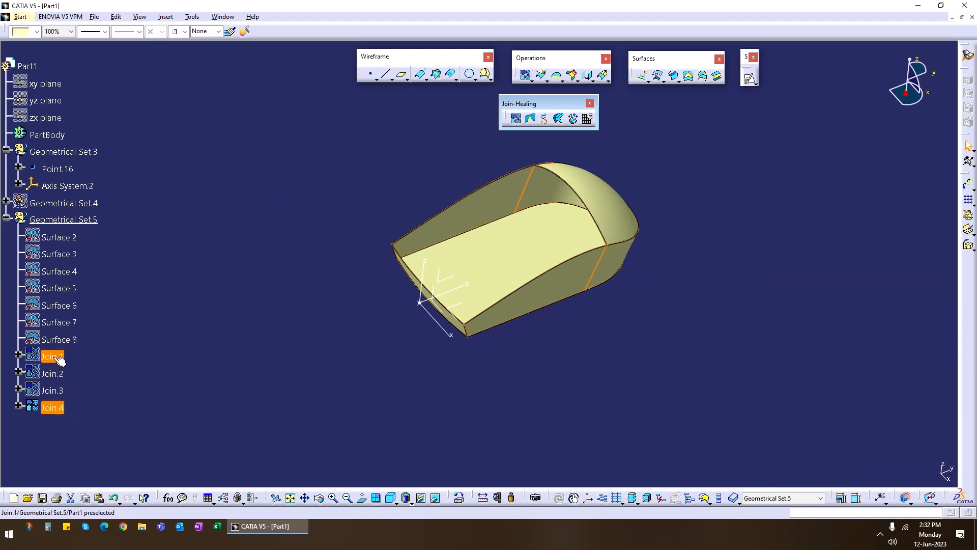
left_click(57, 374, "shift")
key("Delete")
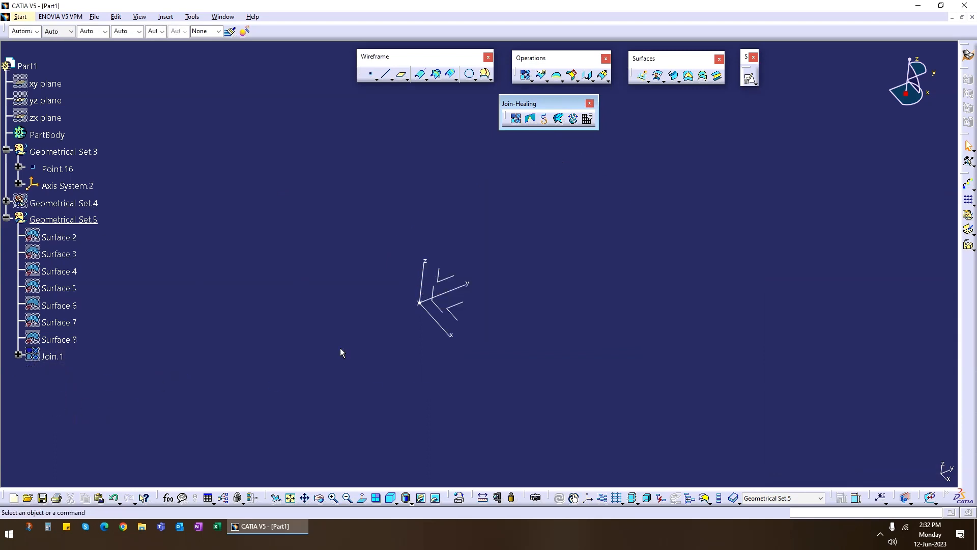
left_click(56, 356)
right_click(57, 359)
left_click(92, 175)
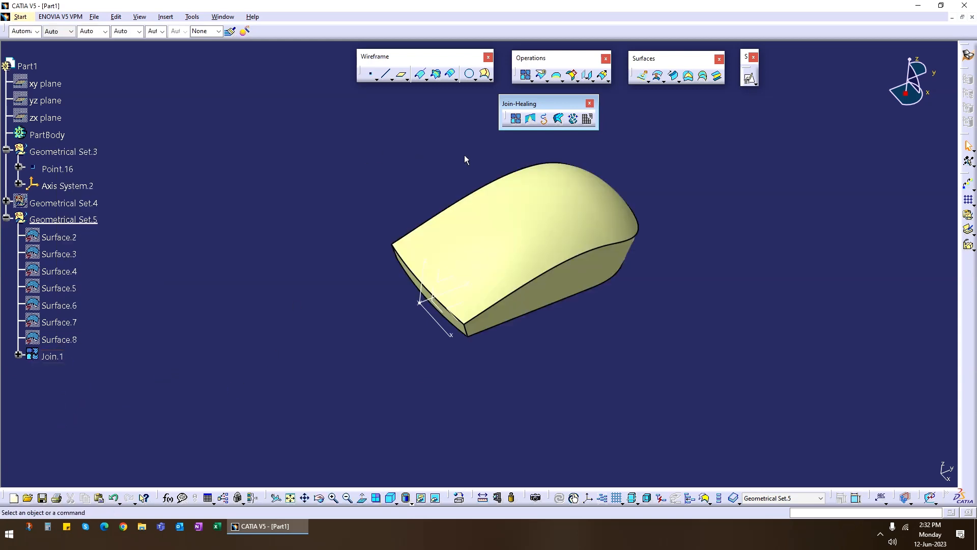
- Join Join.1 with its large top face as the sub-element to remove, enabling Create join with sub-elements
left_click(515, 118)
middle_click_drag(655, 319, 630, 324)
left_click(52, 356)
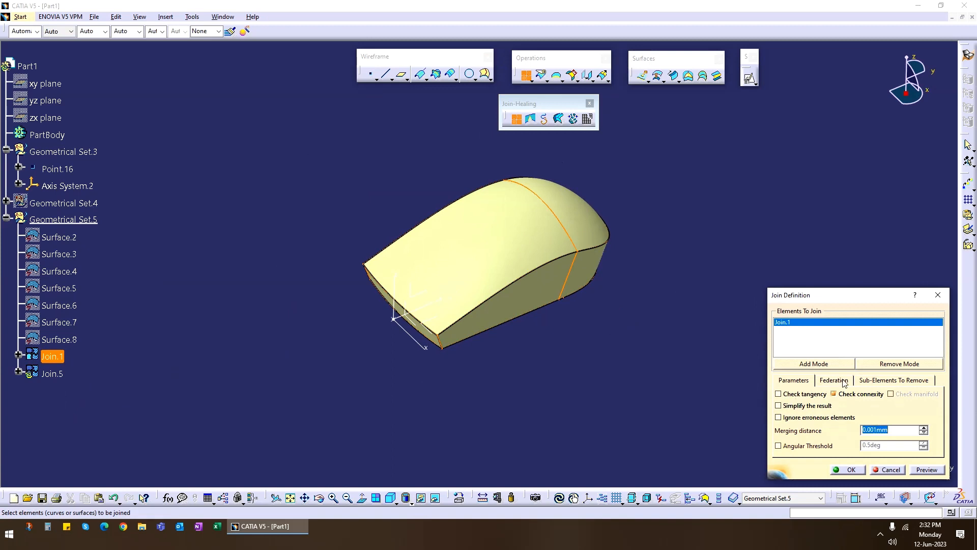
left_click(882, 381)
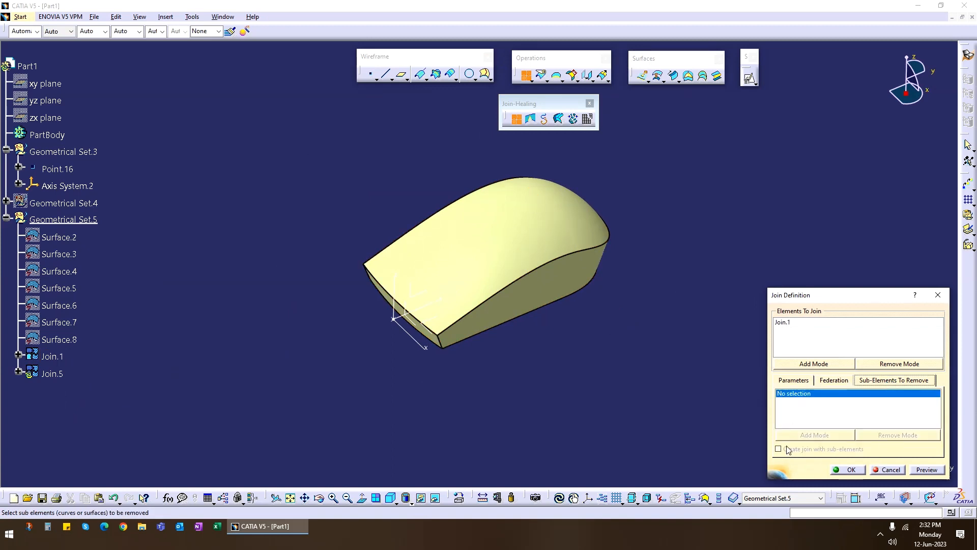
left_click(540, 309)
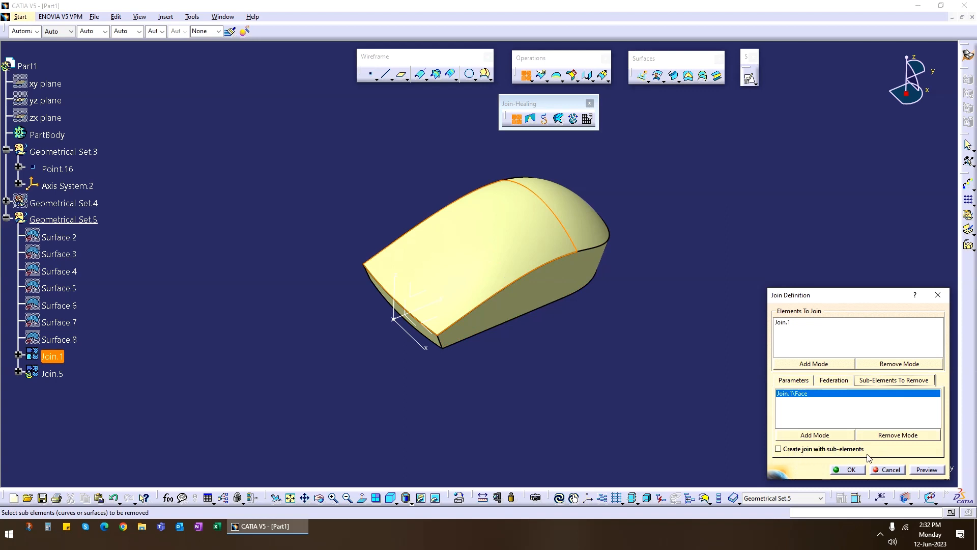
left_click(778, 449)
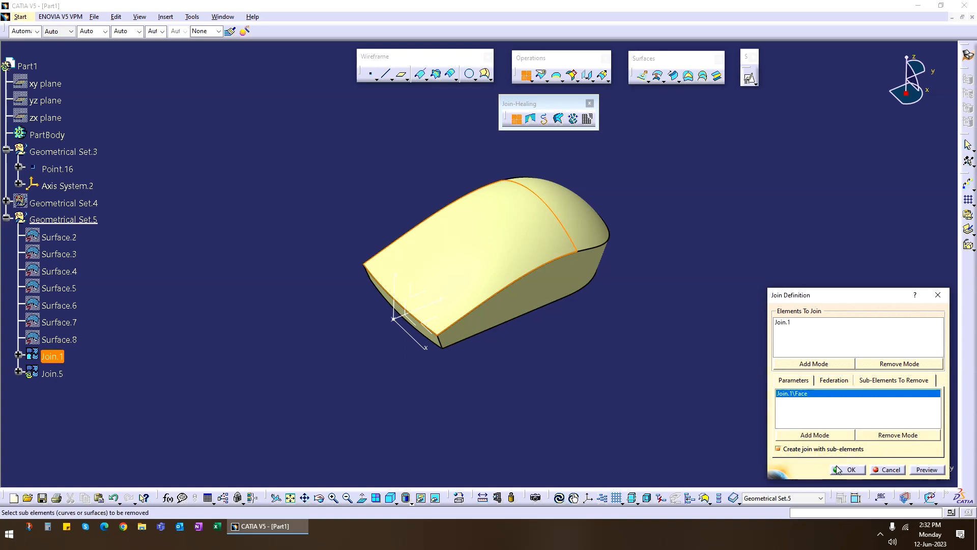
left_click(851, 469)
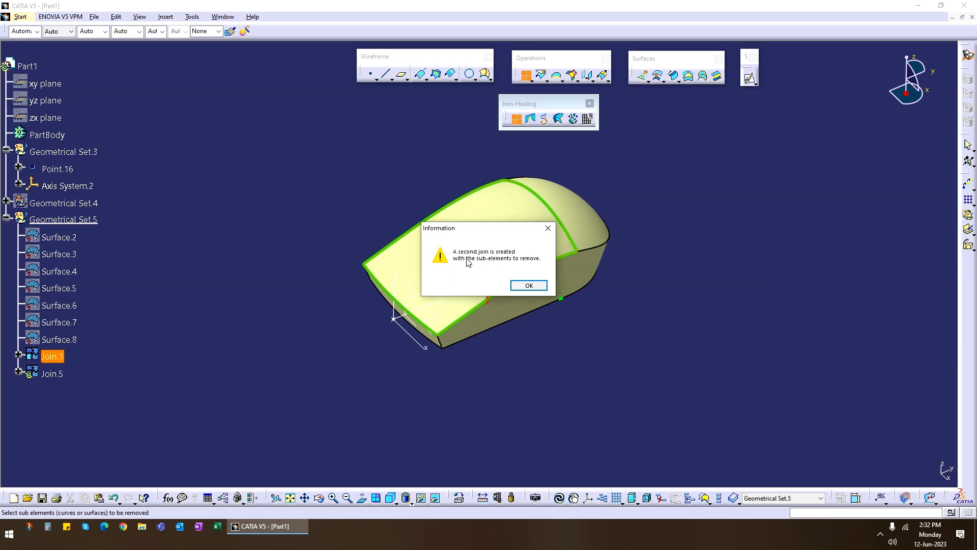
left_click(528, 286)
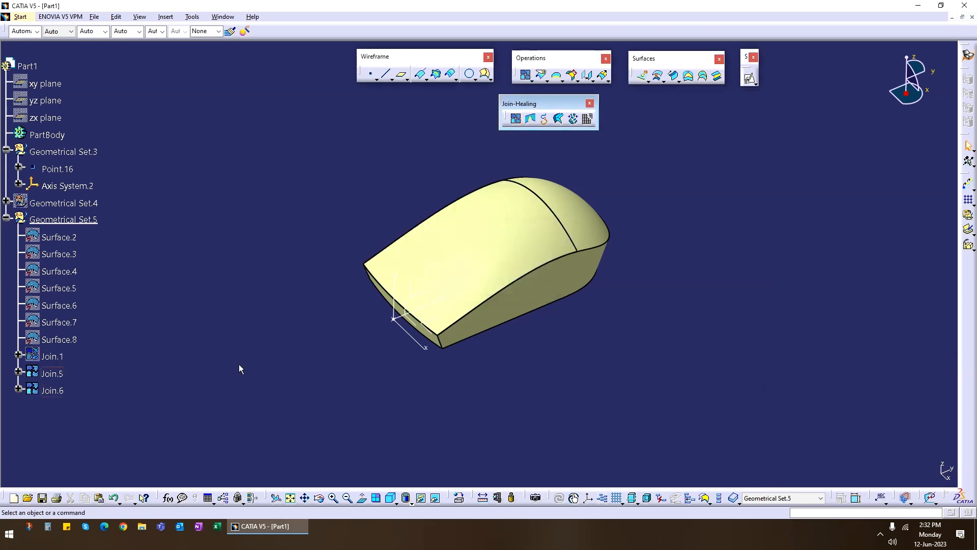
- Hide and re-show Join.5 and Join.6 in turn to examine the surface each join contains
left_click(52, 374)
left_click(52, 390, "ctrl")
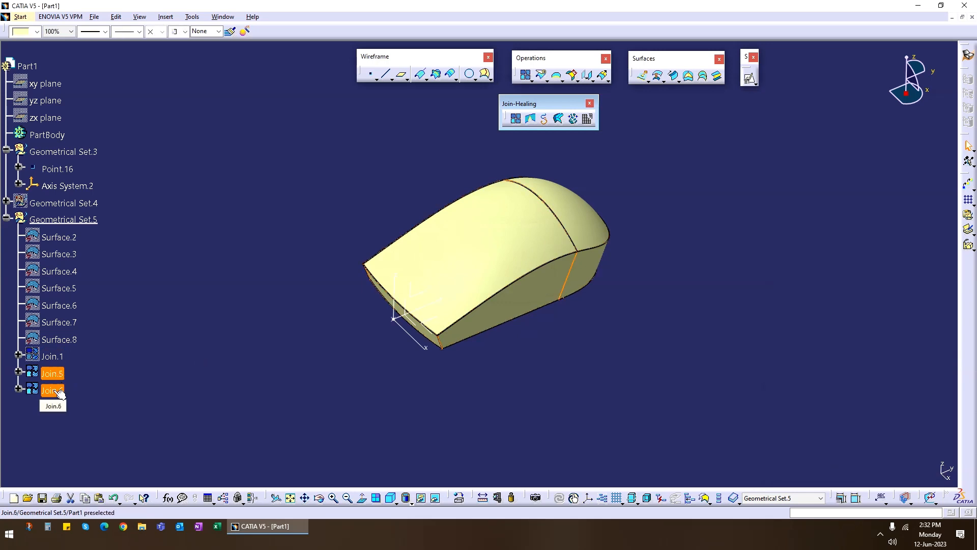
right_click(54, 375)
left_click(82, 198)
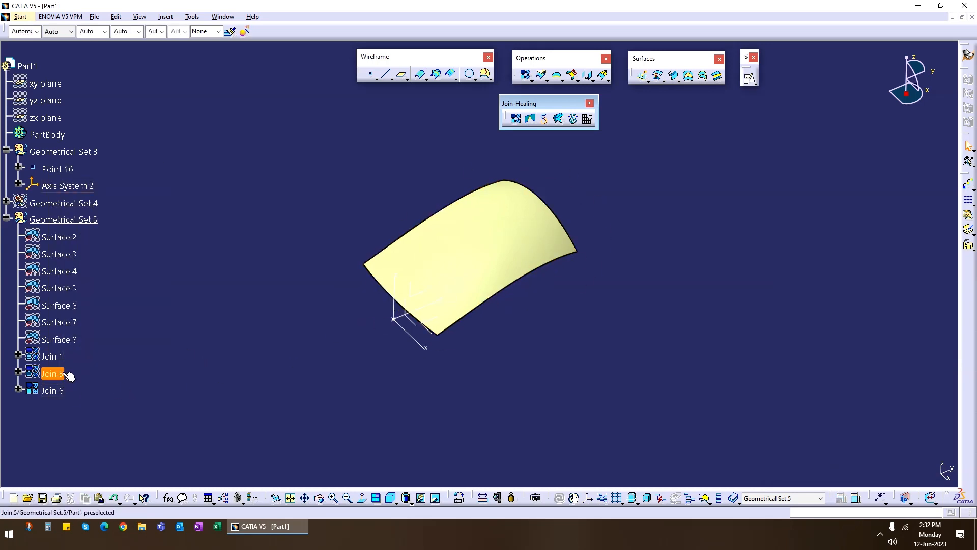
right_click(59, 375)
key("h")
right_click(55, 392)
key("h")
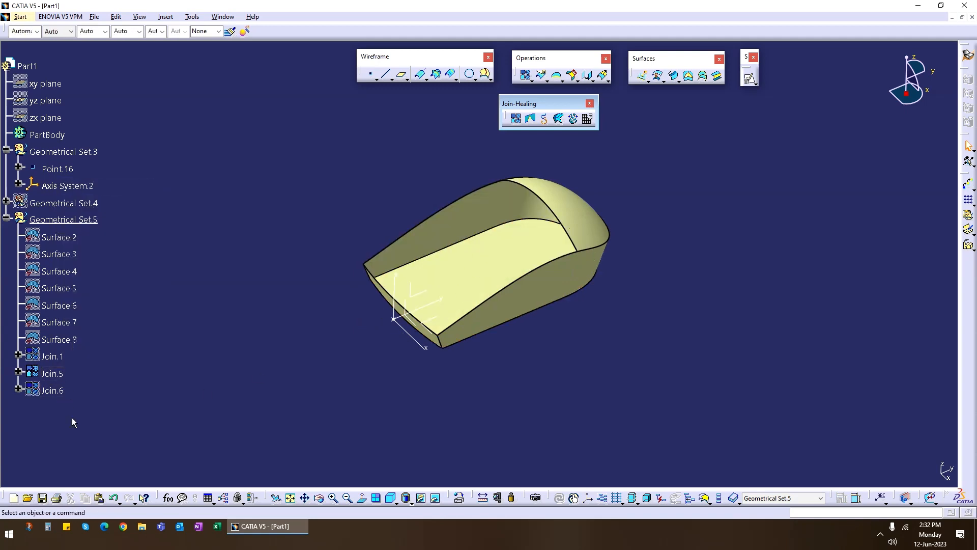
right_click(55, 393)
key("h")
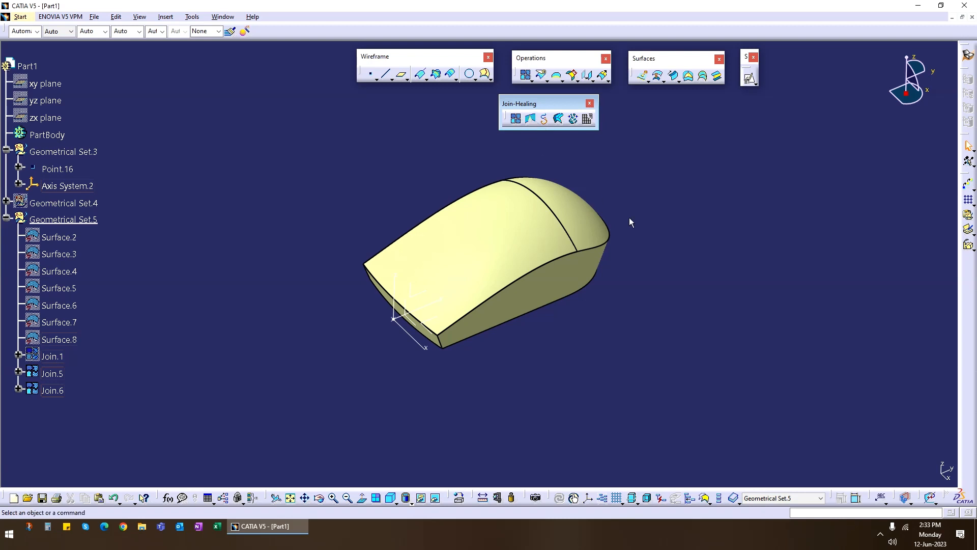
- Create a Multiple Extract of the two long side edges and the rounded end edge around the mouse body's upper rim, without propagation
mouse_move(581, 313)
middle_mouse_down()
mouse_move(528, 319)
mouse_move(574, 299)
middle_mouse_up()
middle_click_drag(453, 264, 506, 275)
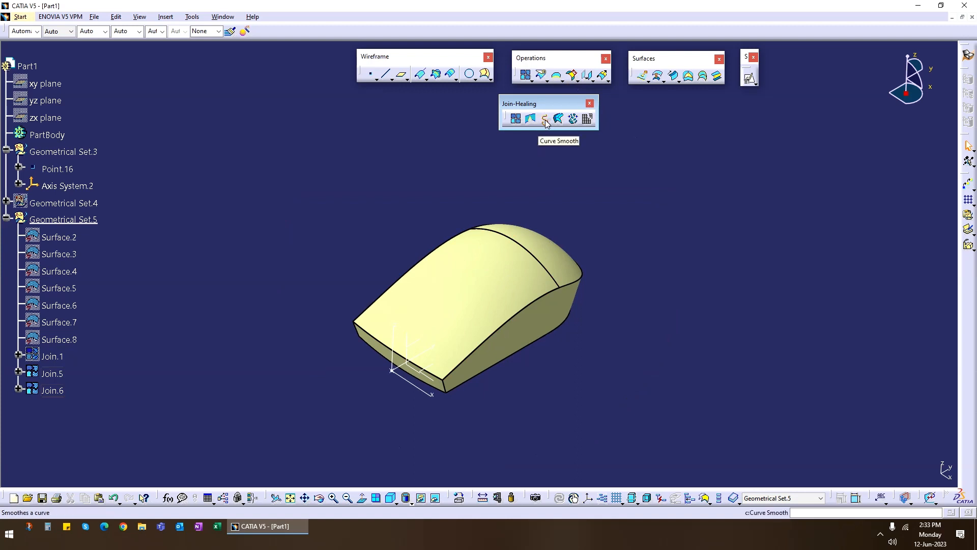
middle_click_drag(504, 241, 388, 382)
middle_click_drag(521, 194, 542, 176)
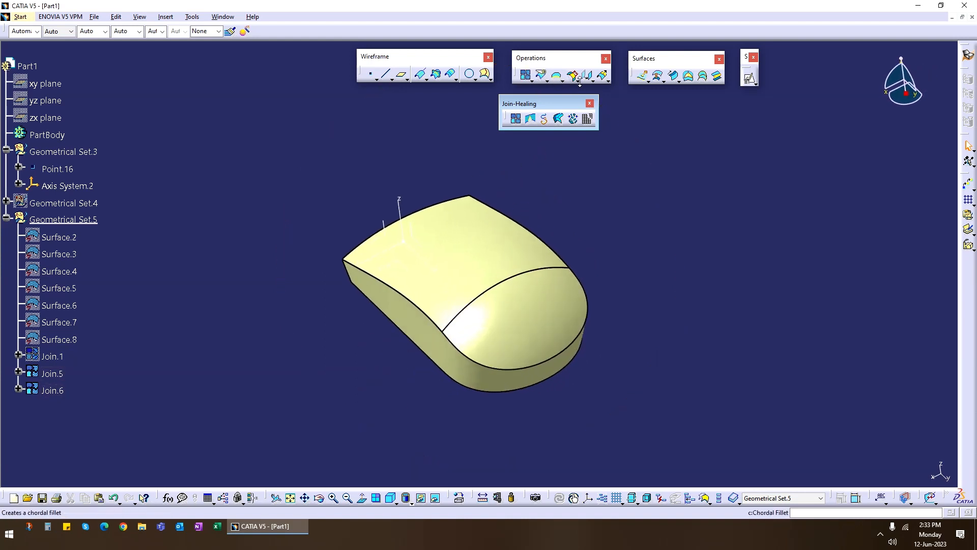
left_click(562, 80)
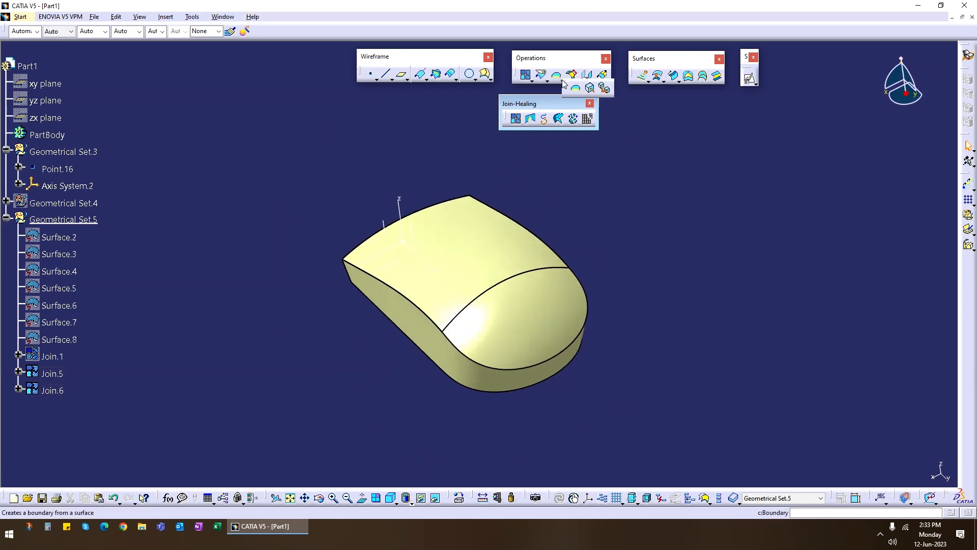
left_click(607, 90)
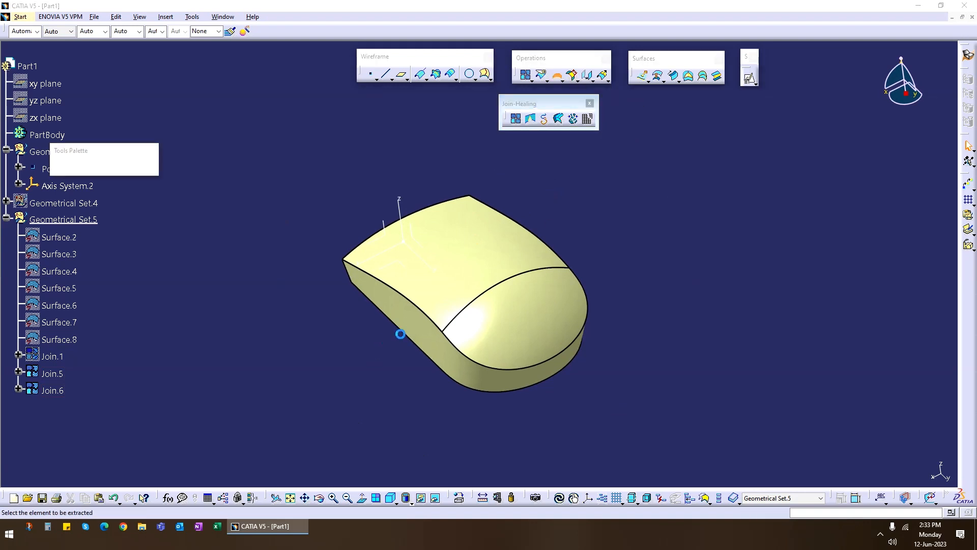
left_click(435, 324)
left_click(484, 366)
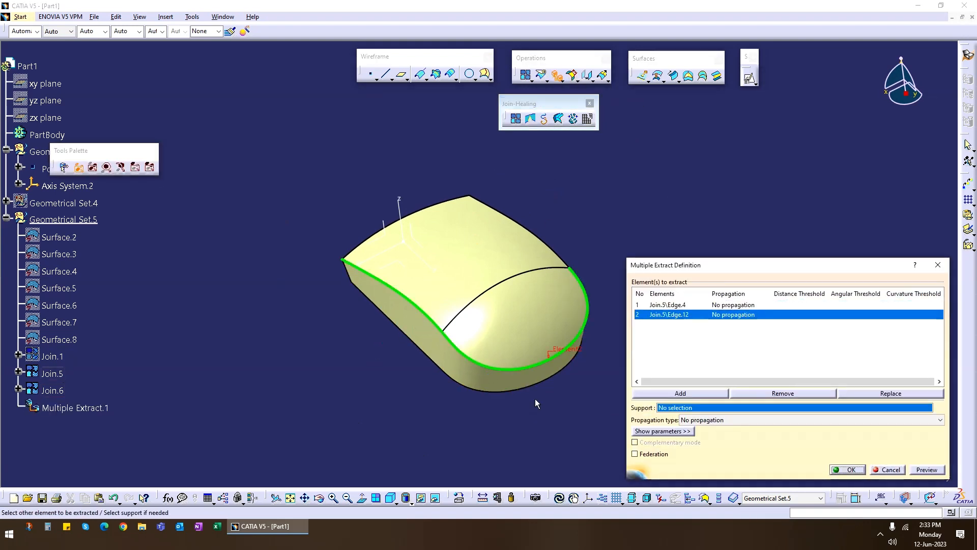
middle_click_drag(535, 399, 494, 300)
left_click(494, 300)
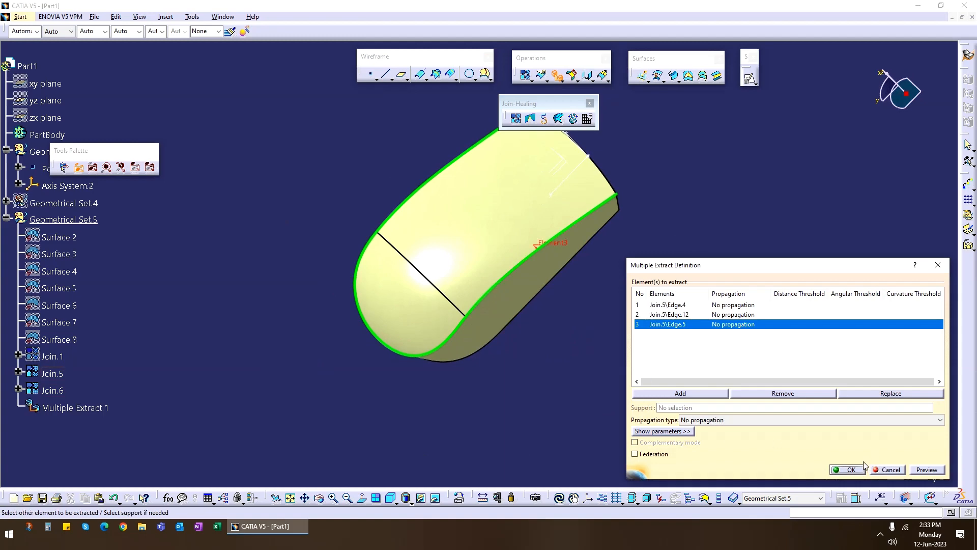
left_click(849, 469)
- Hide Join.6 and Join.5 to leave only the extracted rim curve in view
middle_click_drag(358, 414, 380, 363)
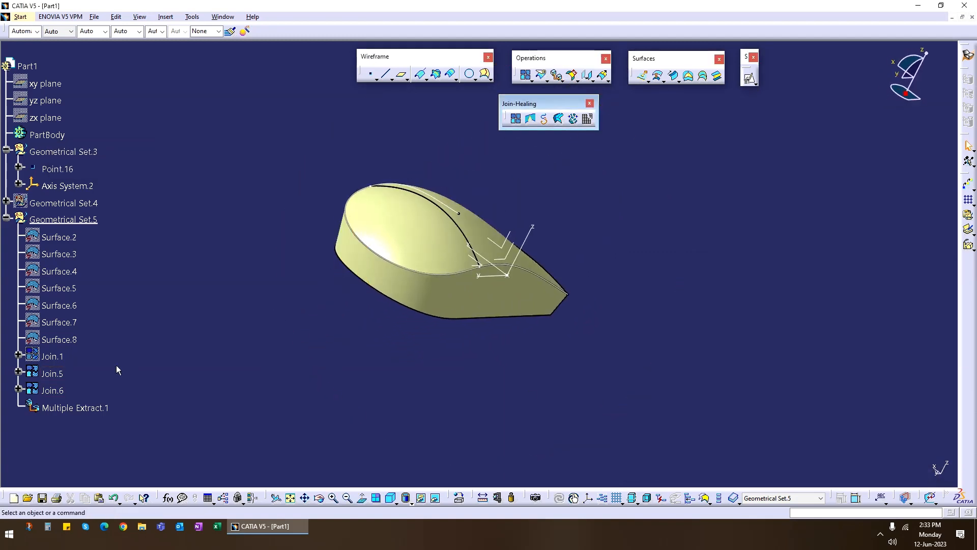
right_click(58, 391)
key("h")
right_click(60, 372)
key("h")
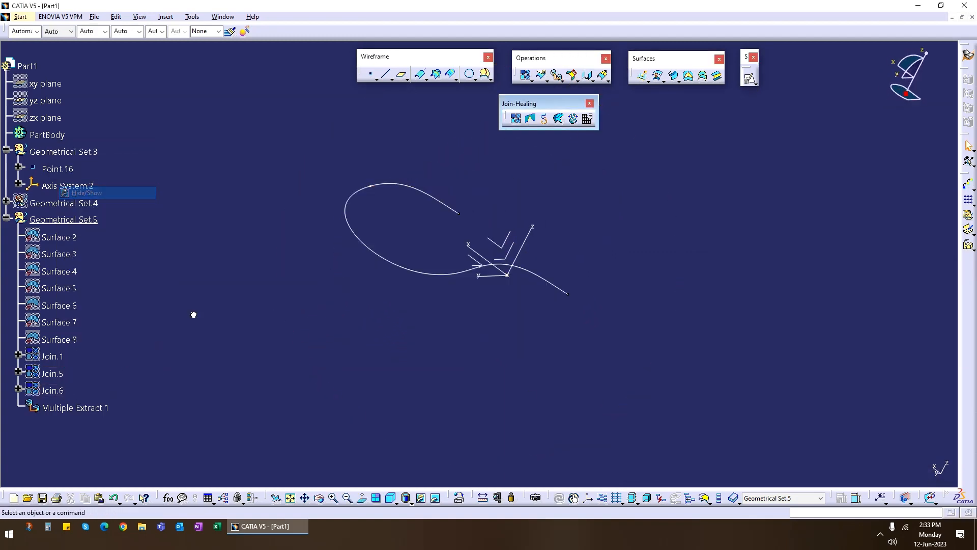
- Extrude Multiple Extract.1 as a surface along the Z axis of Axis System.2, with Limit 1 at -35 mm and Limit 2 at -22 mm
middle_click_drag(300, 279, 593, 325)
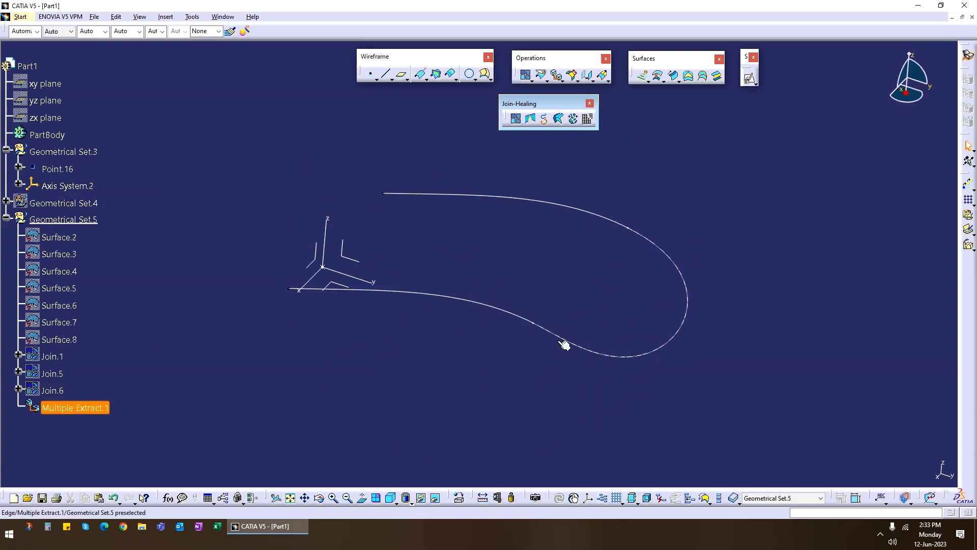
left_click(643, 77)
left_click(503, 310)
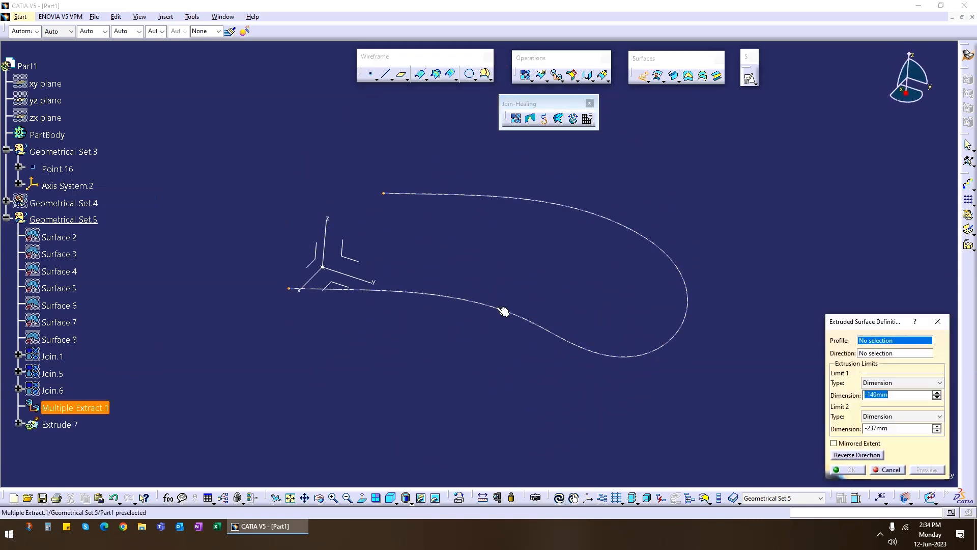
left_click(331, 232)
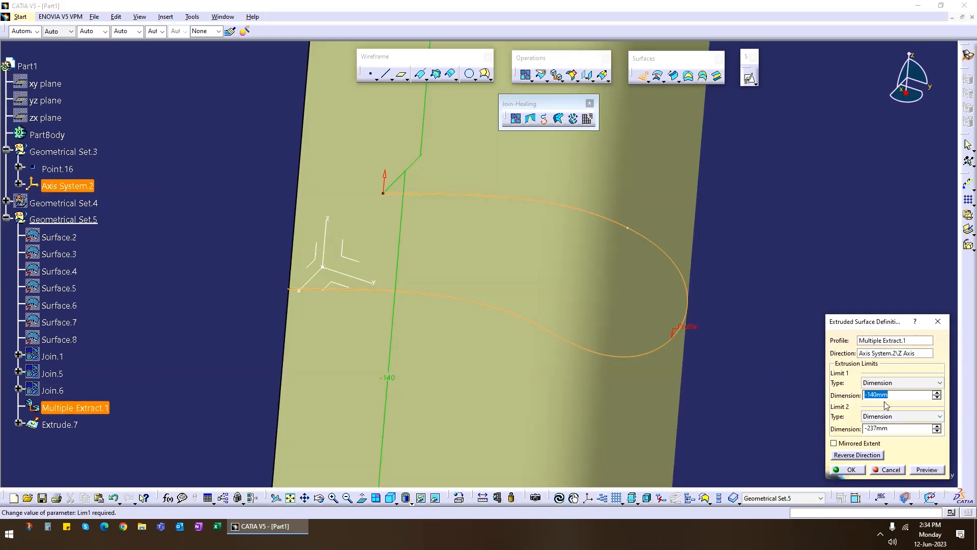
middle_click_drag(436, 287, 466, 385)
middle_click_drag(470, 294, 452, 338)
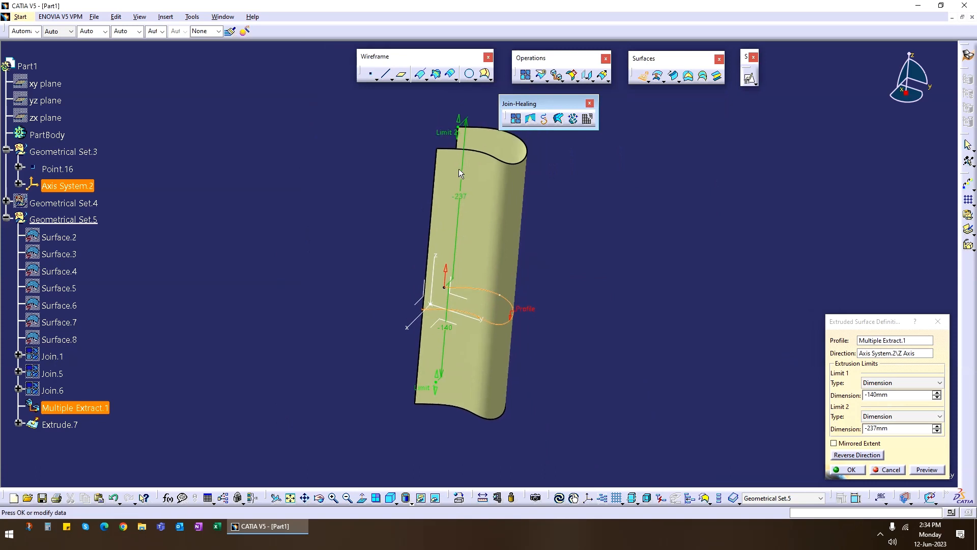
left_click_drag(455, 134, 448, 279)
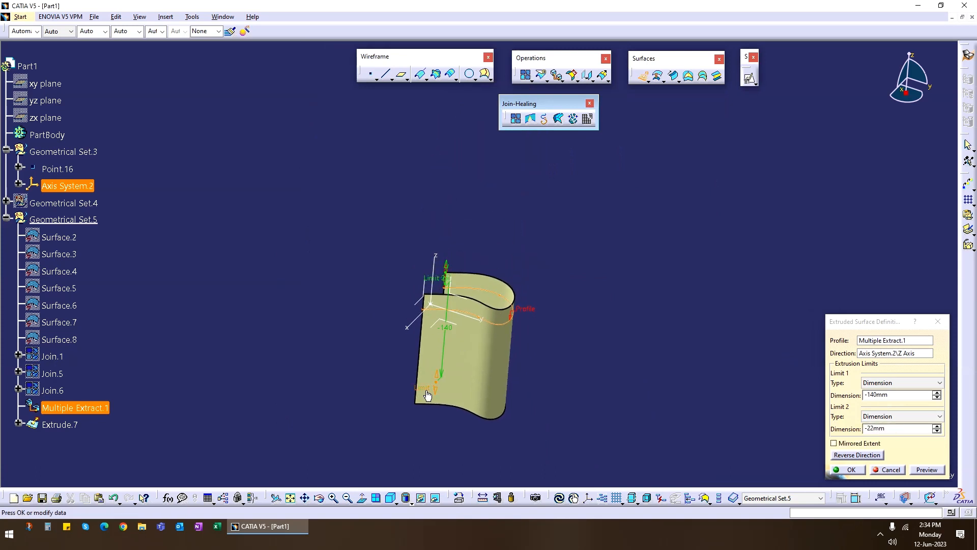
left_click_drag(427, 396, 452, 330)
left_click(851, 469)
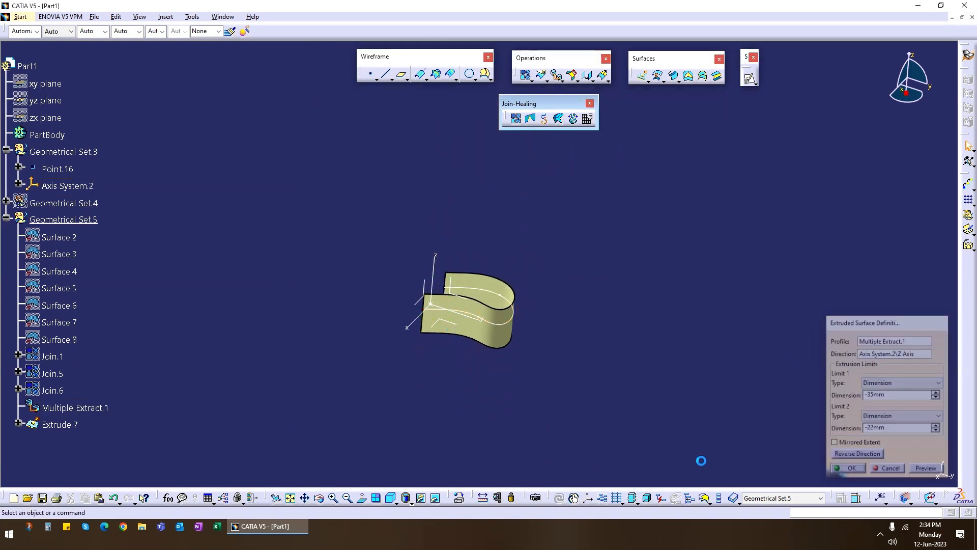
- Display the model in Shading with Edges mode and examine the edges between the faces of the extruded surface
mouse_move(700, 460)
middle_mouse_down()
mouse_move(465, 360)
mouse_move(585, 255)
mouse_move(355, 382)
mouse_move(355, 391)
middle_mouse_up()
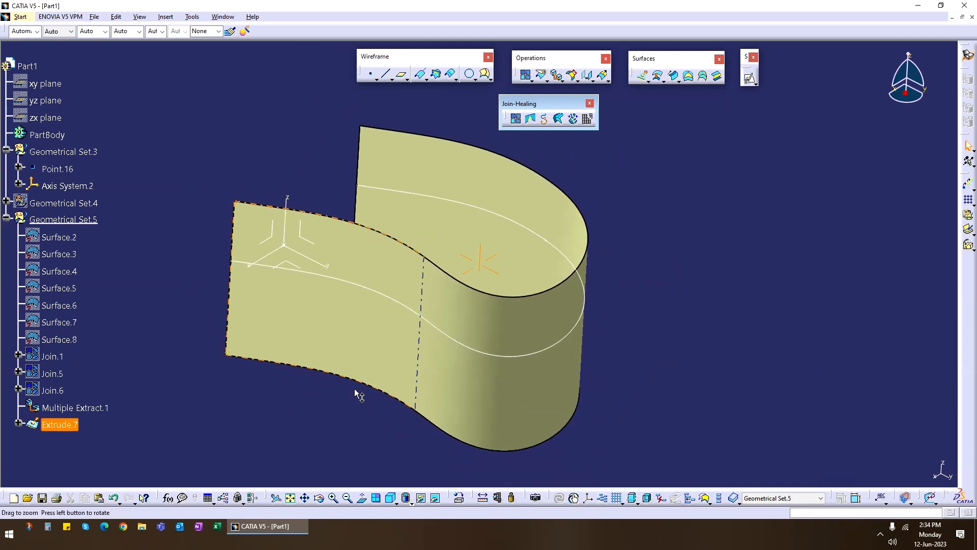
left_click(356, 392)
left_click(411, 503)
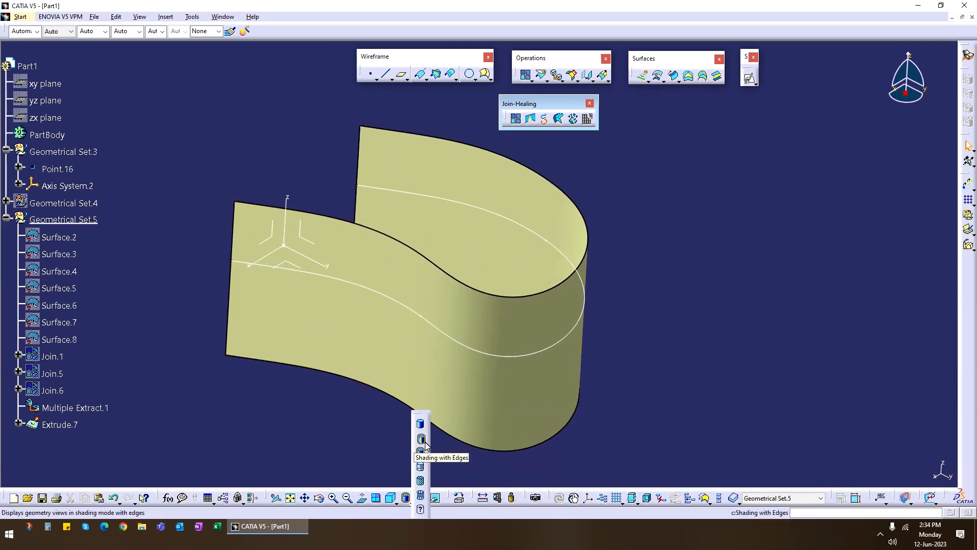
left_click(426, 442)
left_click(490, 390)
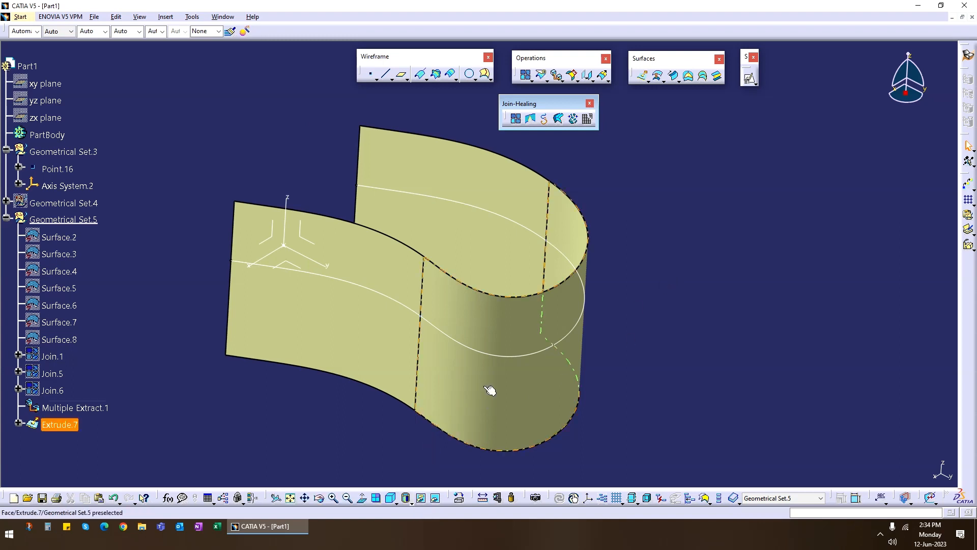
mouse_move(490, 390)
middle_mouse_down()
mouse_move(451, 363)
mouse_move(452, 337)
middle_mouse_up()
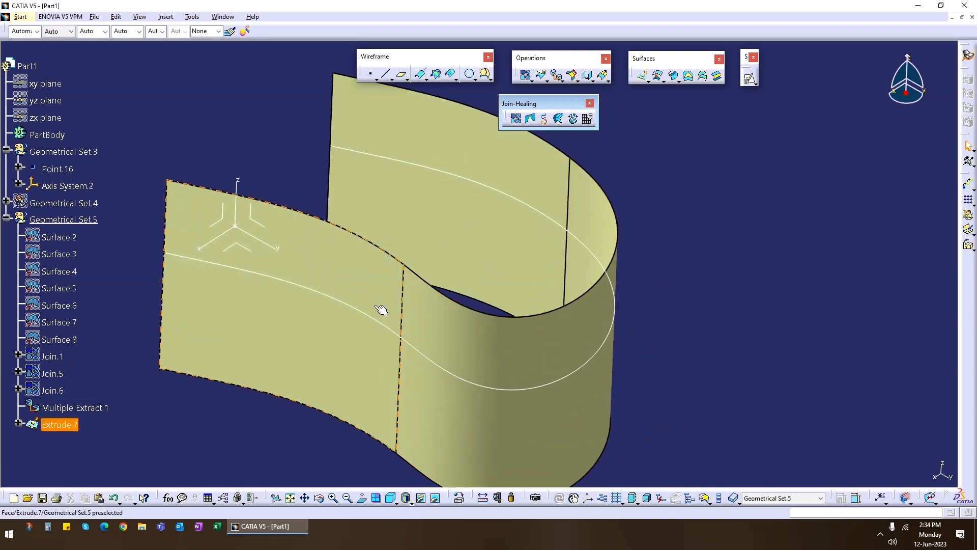
left_click(404, 357)
left_click(408, 362)
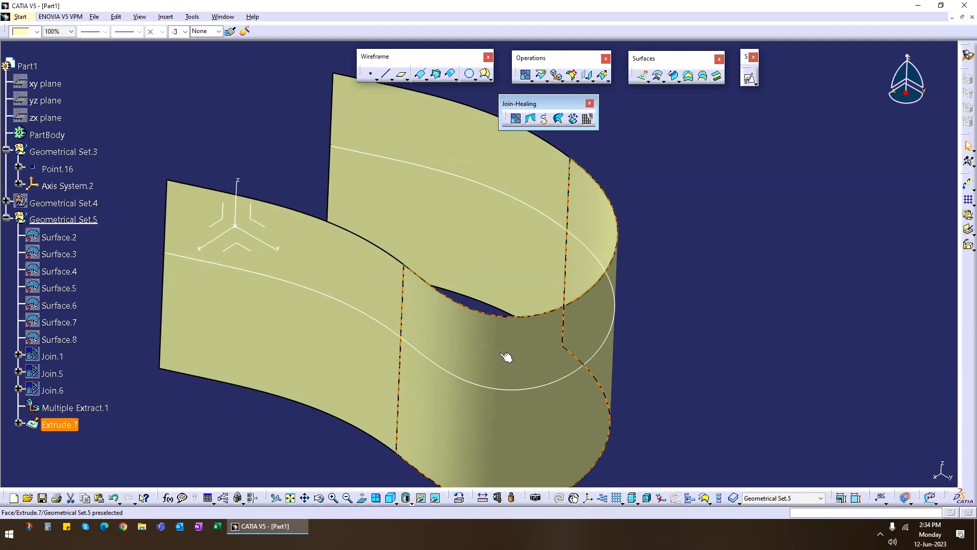
middle_click_drag(467, 257, 560, 359)
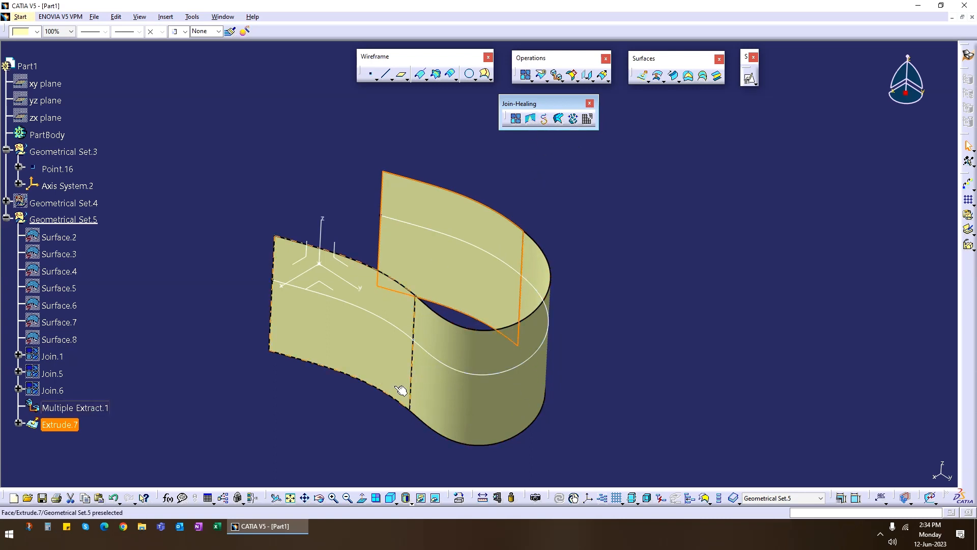
- Hide Extrude.7 and smooth Multiple Extract.1 with the Curve Smooth command, using Curvature continuity
right_click(72, 430)
left_click(96, 246)
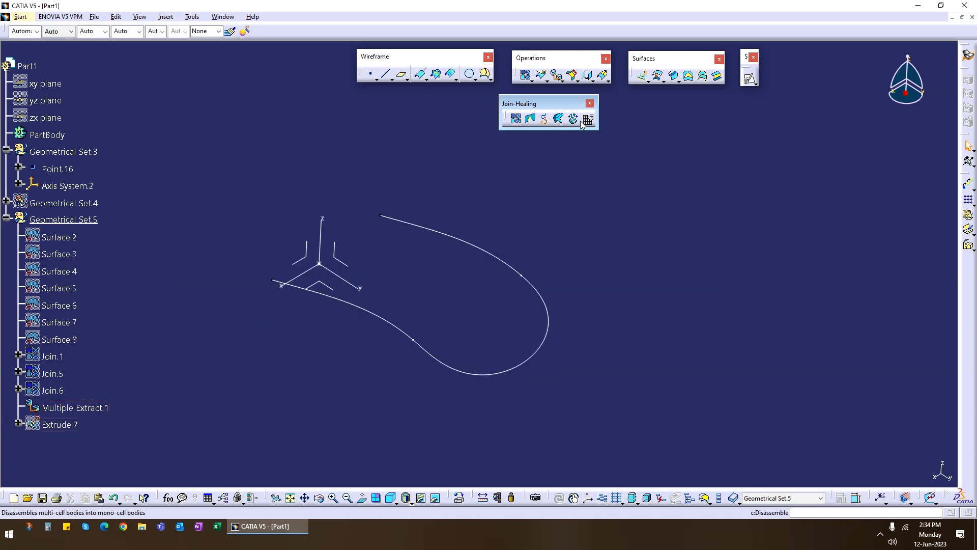
left_click(544, 119)
left_click(550, 310)
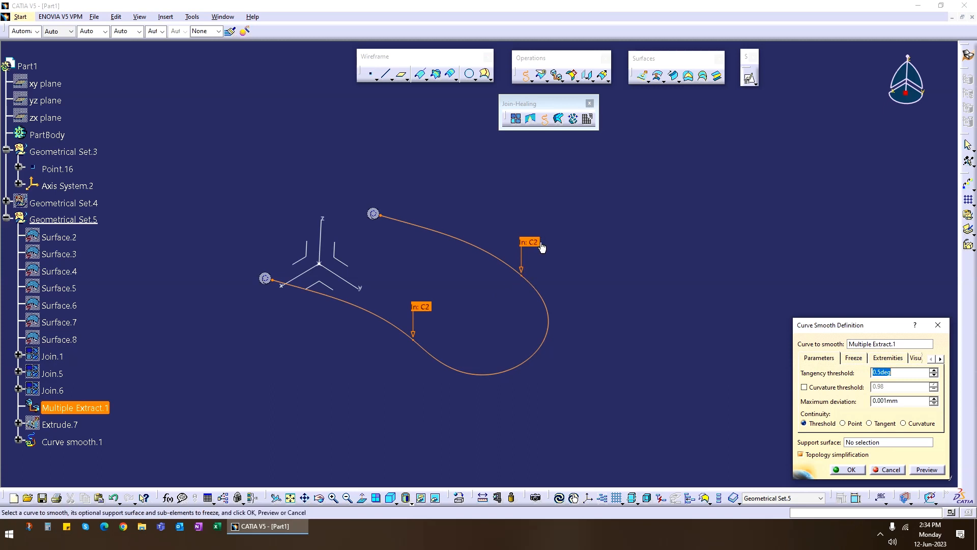
left_click(911, 424)
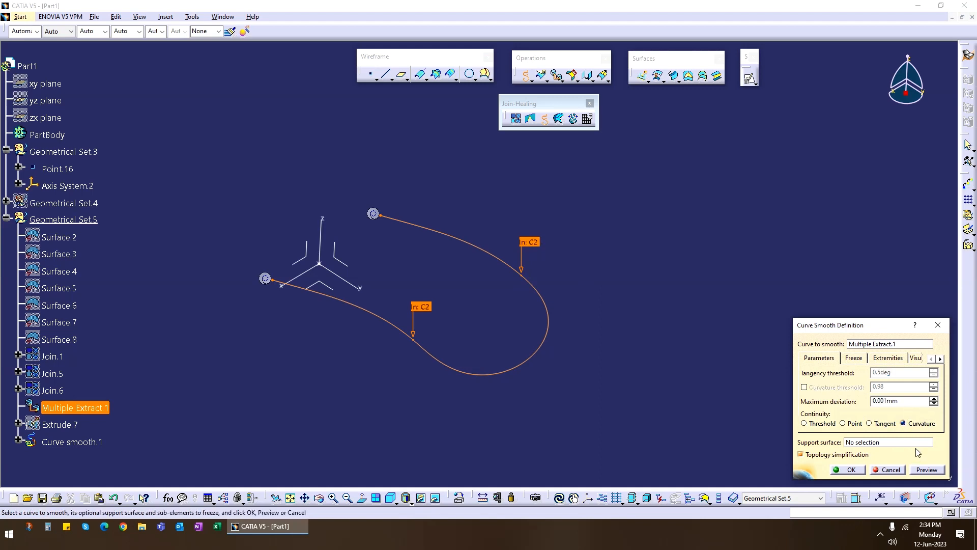
left_click(846, 470)
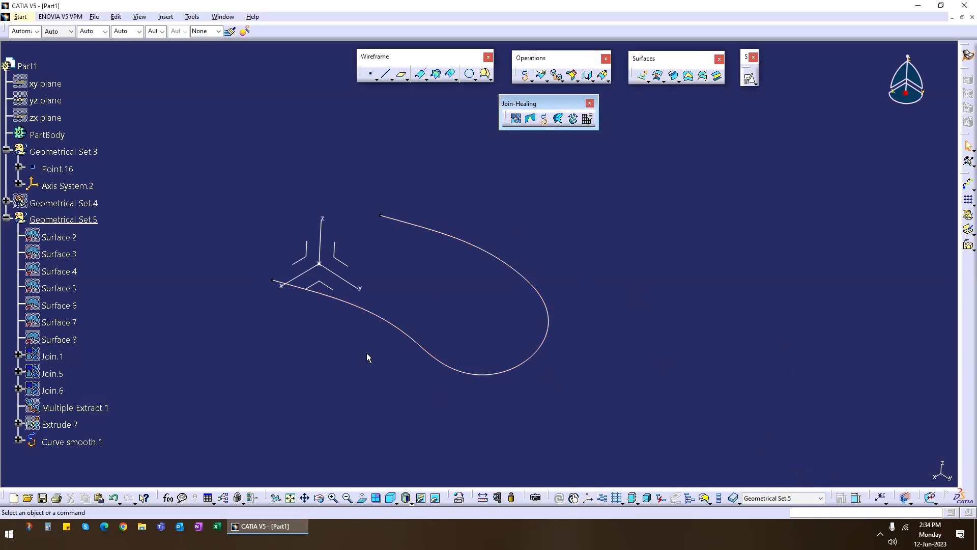
middle_click_drag(366, 353, 436, 313)
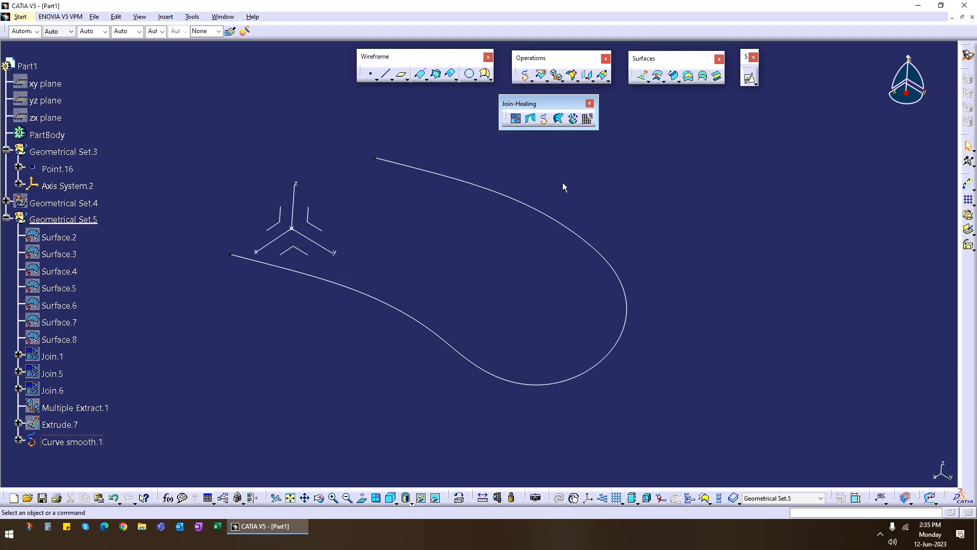
- Review the Surface Simplification command's options without creating a feature
left_click(559, 120)
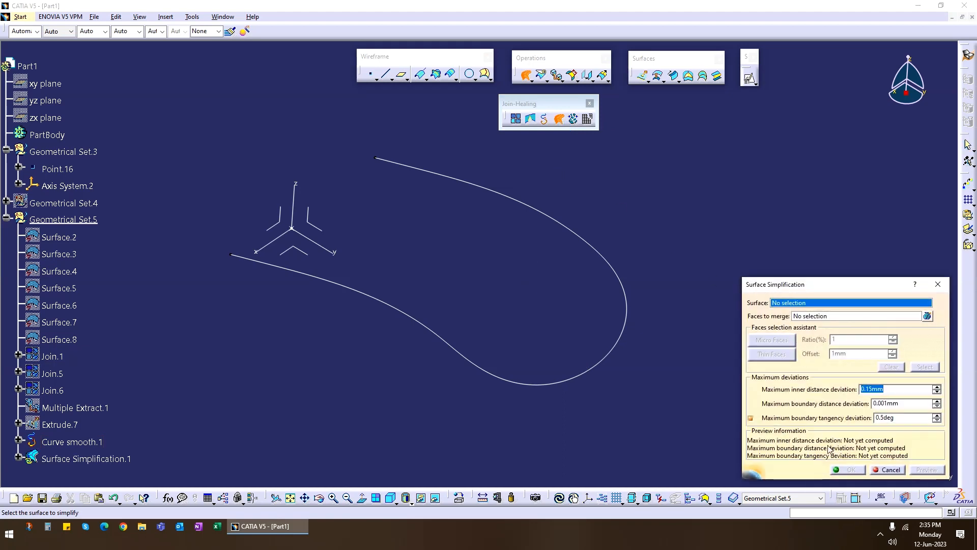
left_click(888, 469)
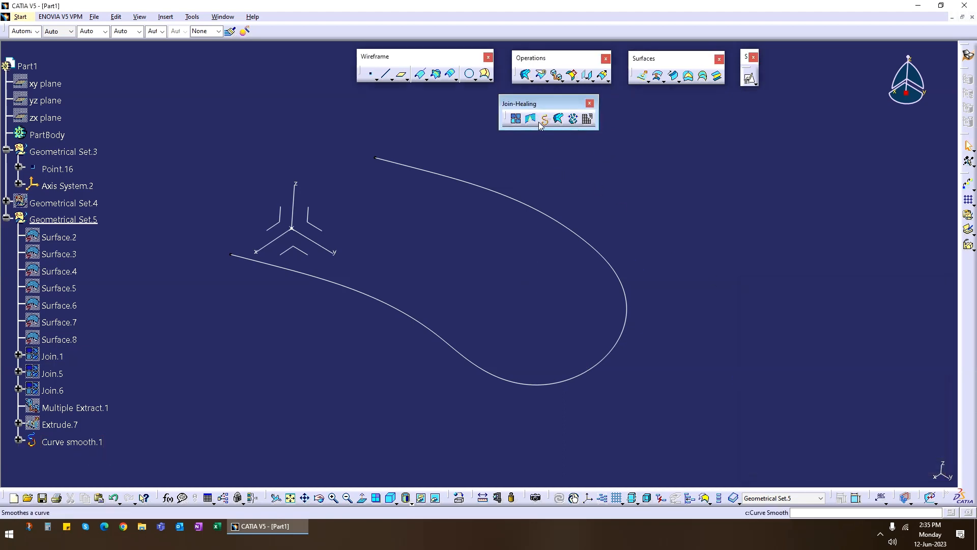
- Hide Curve smooth.1 and show Surface.3, the side surface of the mouse body
left_click(393, 309)
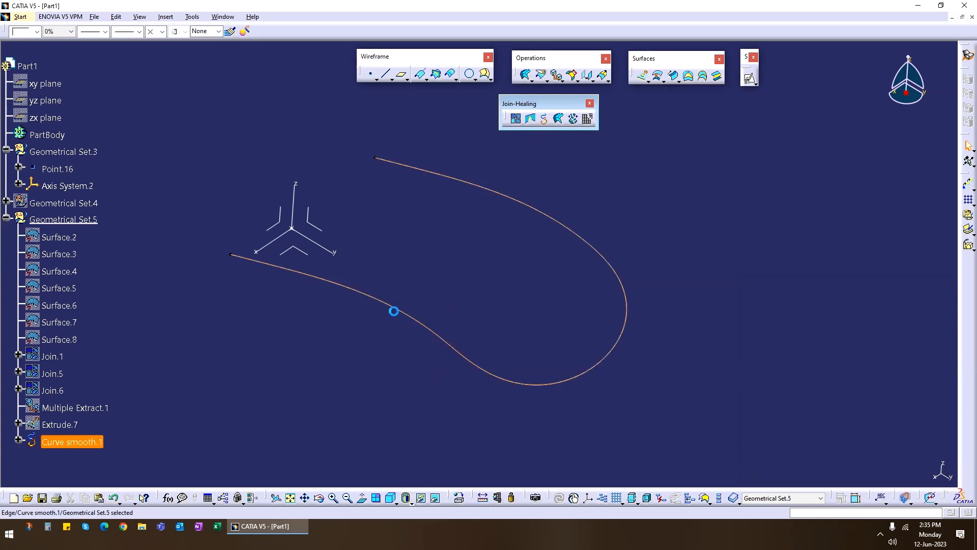
key("space")
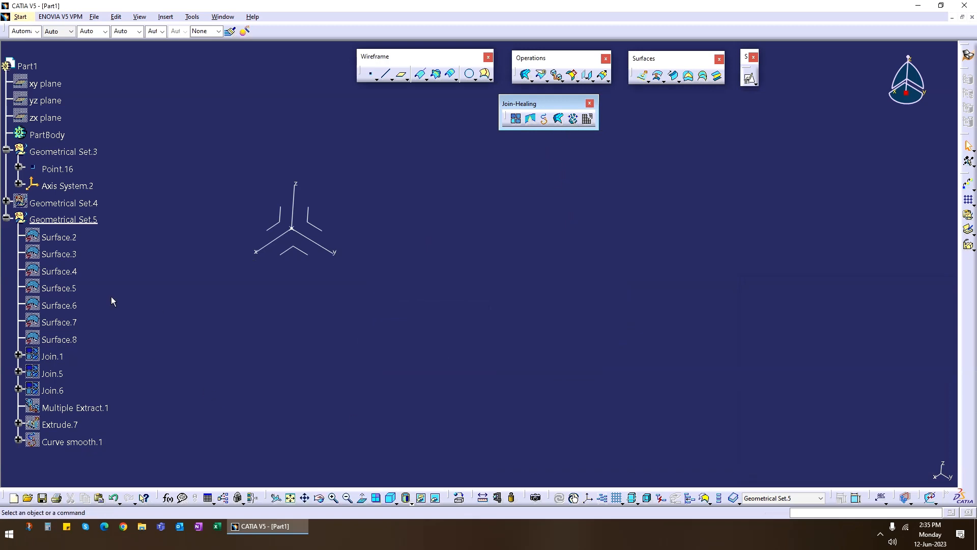
left_click(59, 254)
right_click(60, 253)
left_click(101, 281)
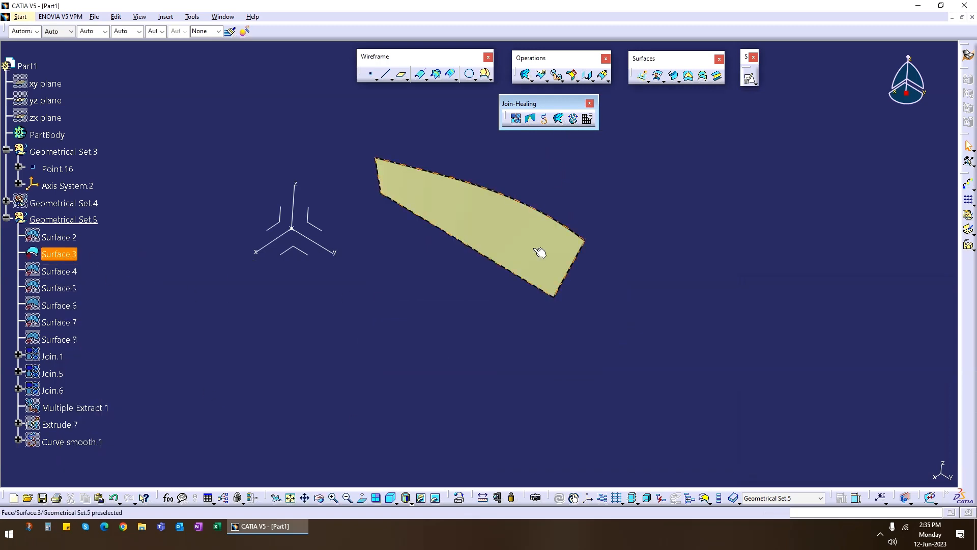
middle_click_drag(540, 253, 516, 359)
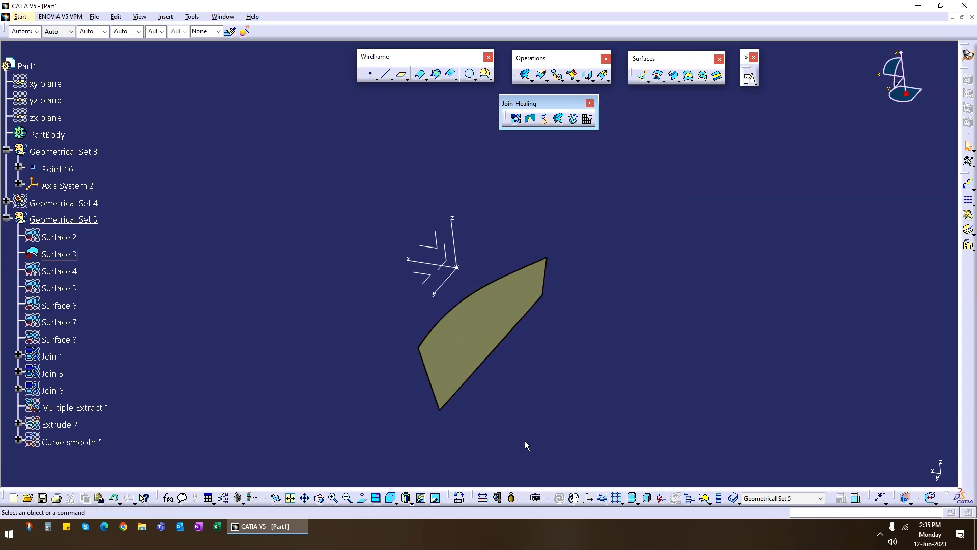
- Untrim Surface.3 and compare the restored surface with its trimmed boundary
left_click(573, 119)
left_click(513, 312)
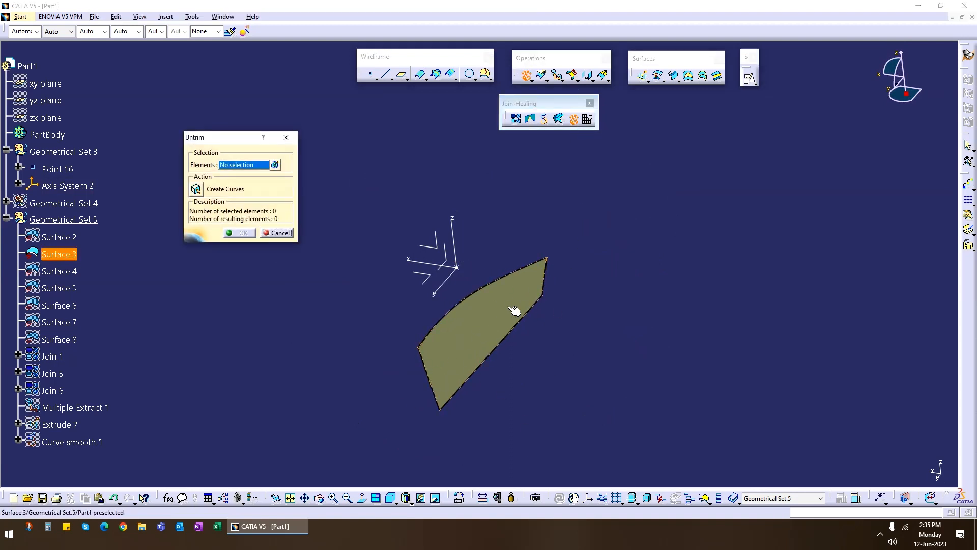
left_click(239, 233)
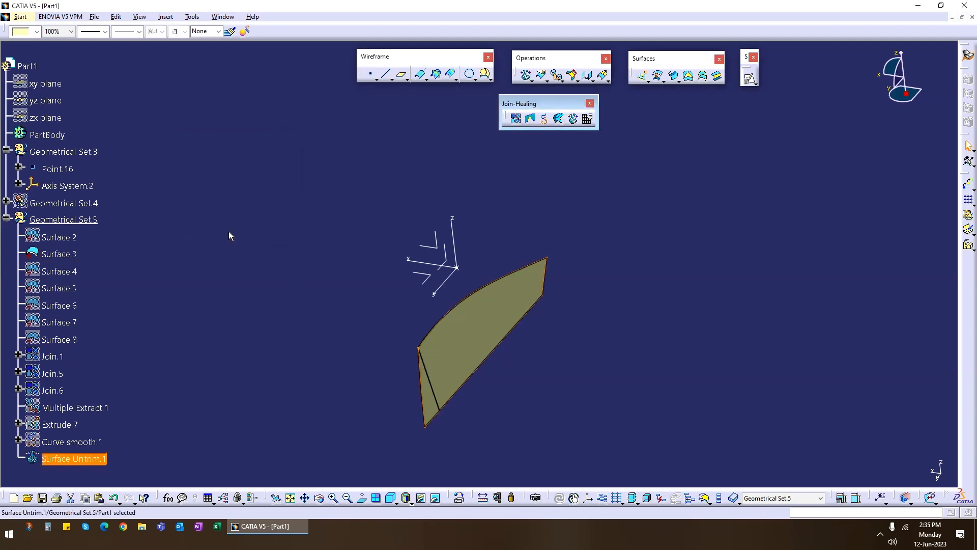
middle_click_drag(545, 388, 399, 340)
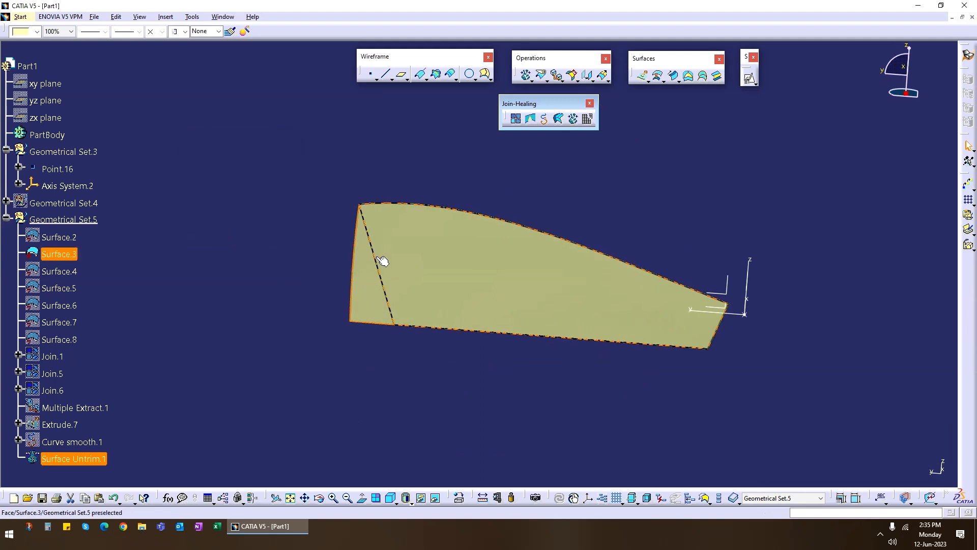
- Hide Surface.3 and its untrimmed surface, and show Surface.2, the mouse body's top surface
right_click(367, 301)
left_click(396, 328)
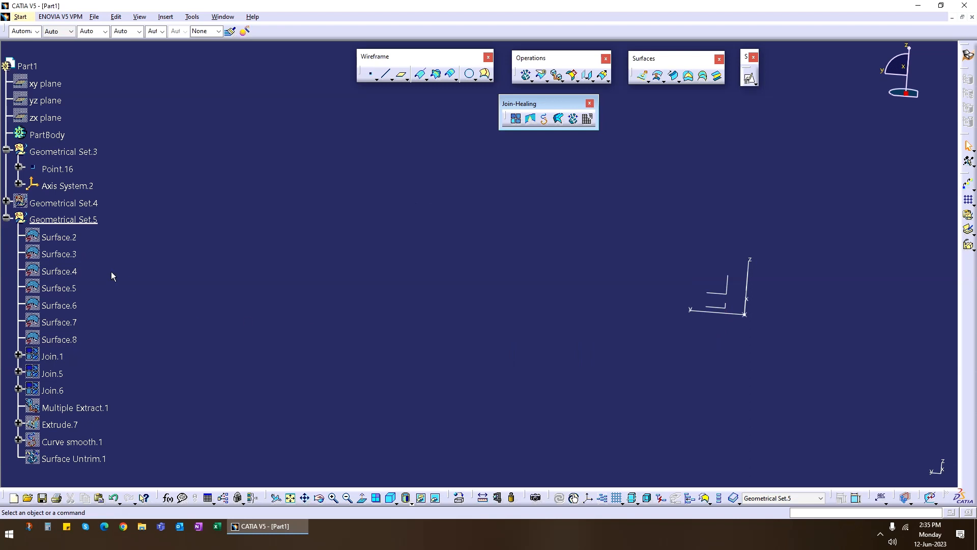
right_click(63, 240)
left_click(73, 264)
middle_click_drag(466, 299, 410, 221)
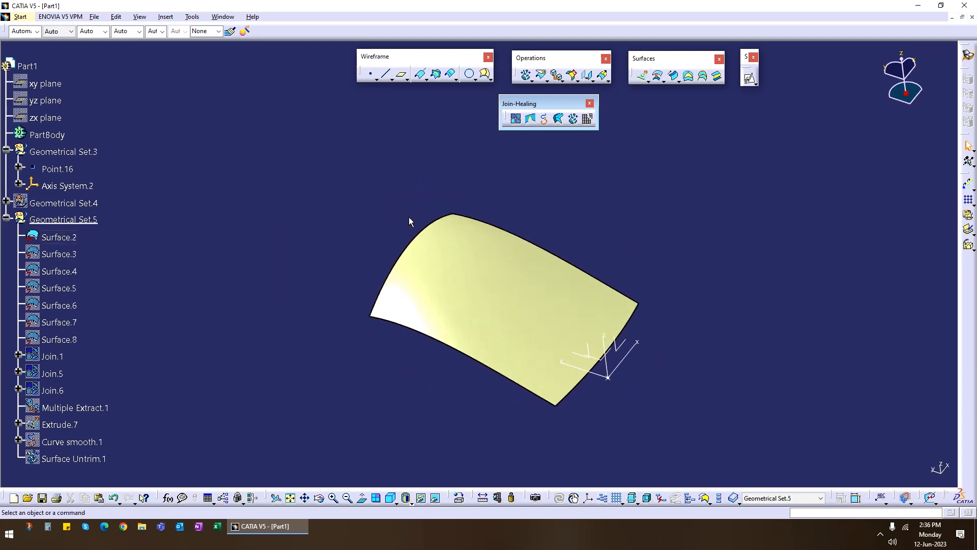
left_click(450, 239)
middle_click_drag(489, 306, 465, 291)
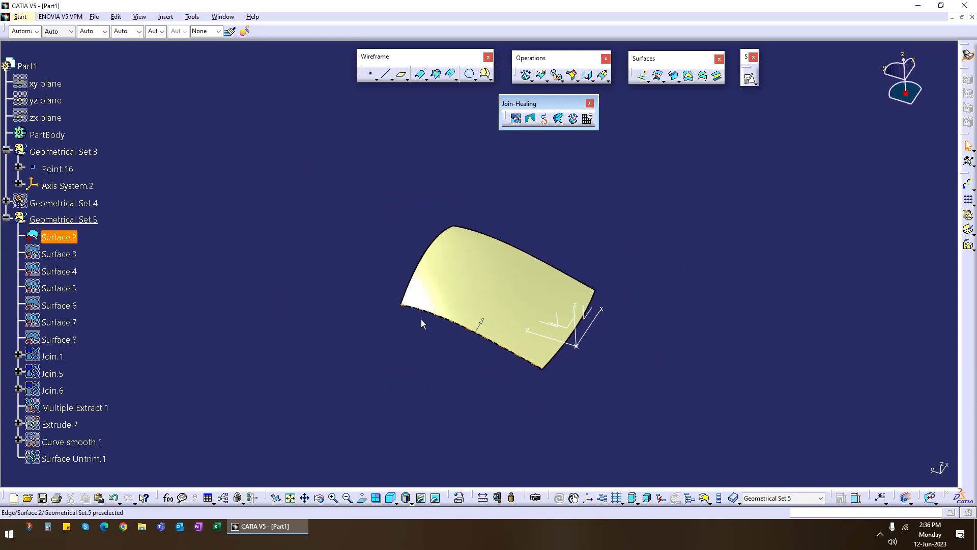
left_click(606, 334)
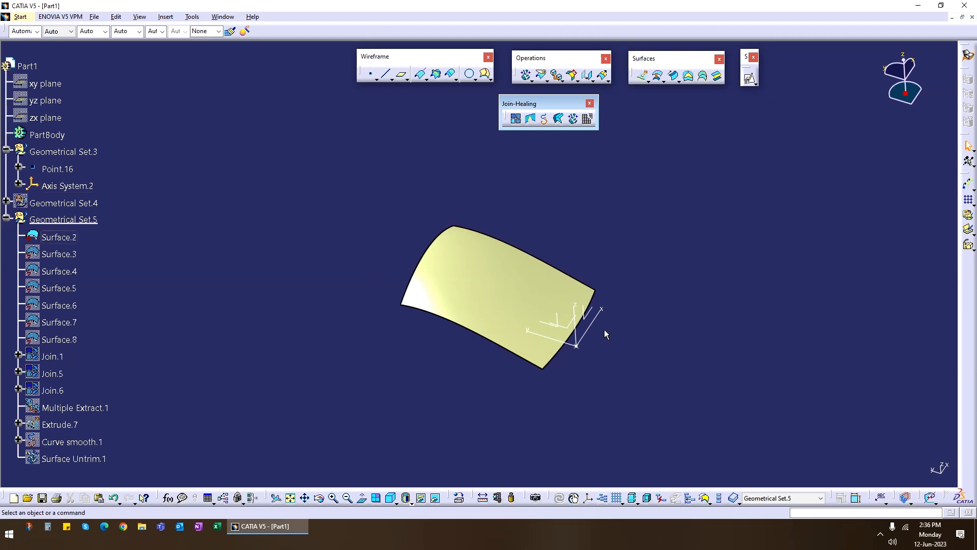
- Untrim Surface.2 and examine where the restored surface extends past the original edges
left_click(573, 118)
left_click(464, 277)
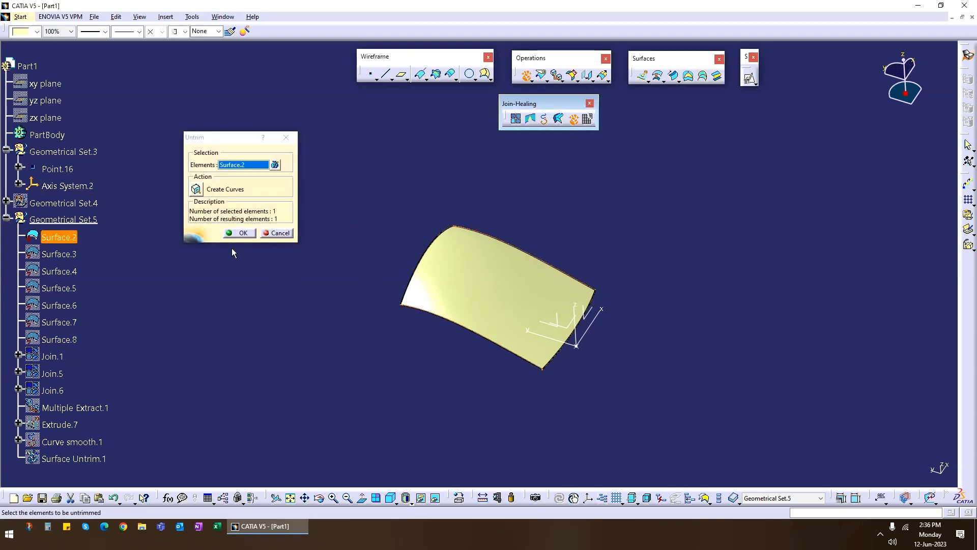
left_click(236, 235)
middle_click_drag(362, 337, 423, 343)
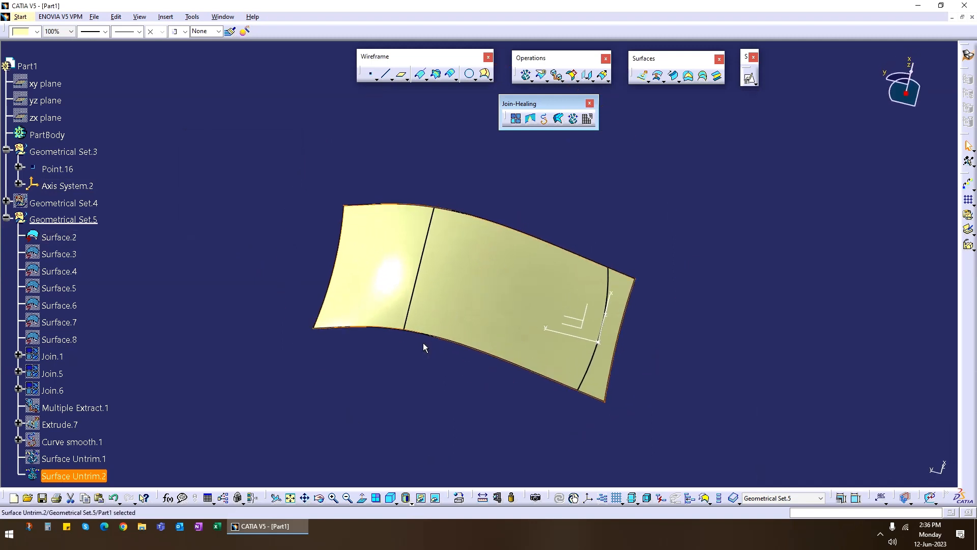
left_click(697, 328)
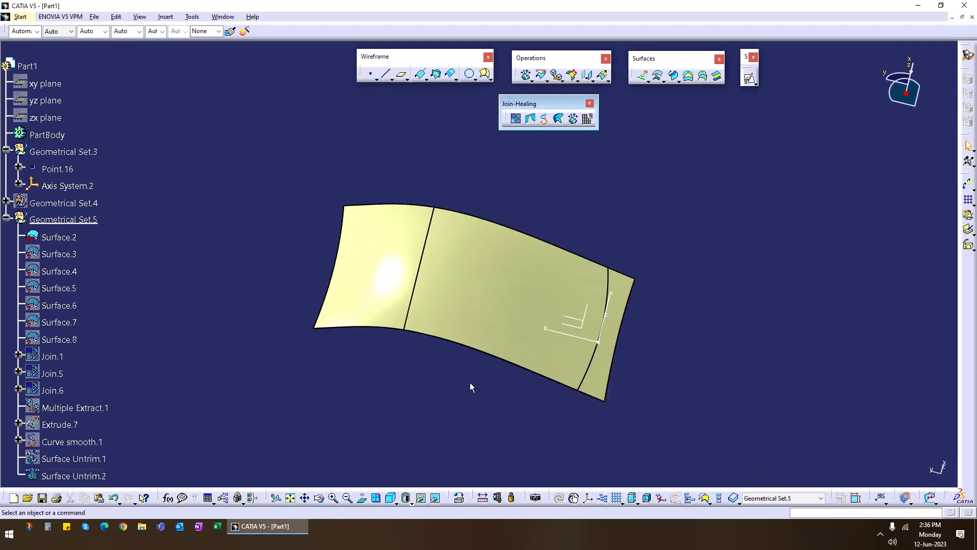
middle_click_drag(471, 386, 410, 367)
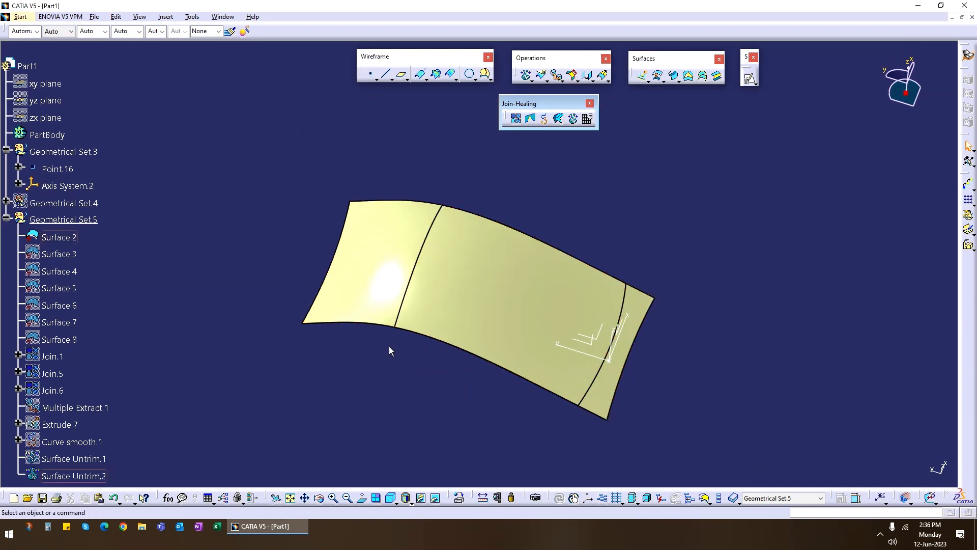
- Hide Surface Untrim.2 and Surface.2
right_click(385, 289)
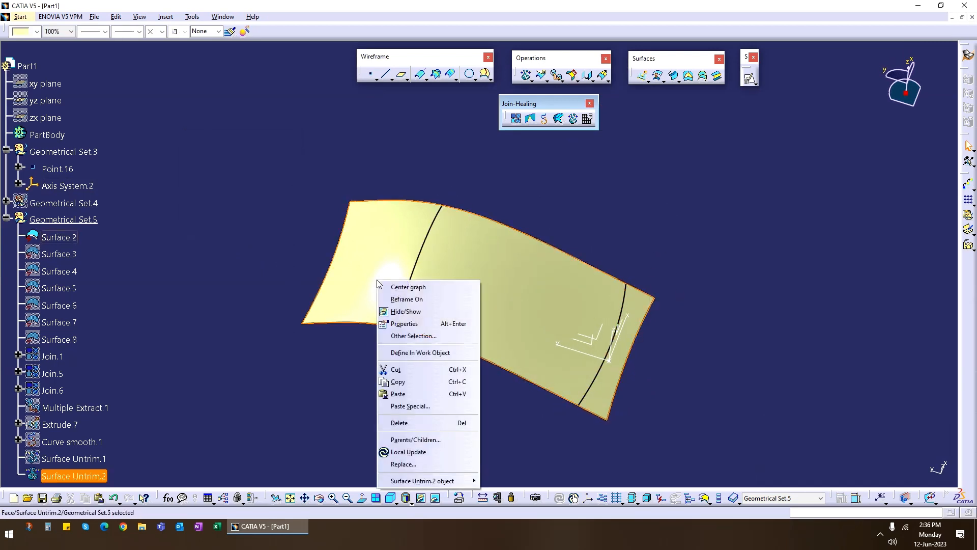
left_click(402, 312)
left_click(530, 325)
left_click(583, 211)
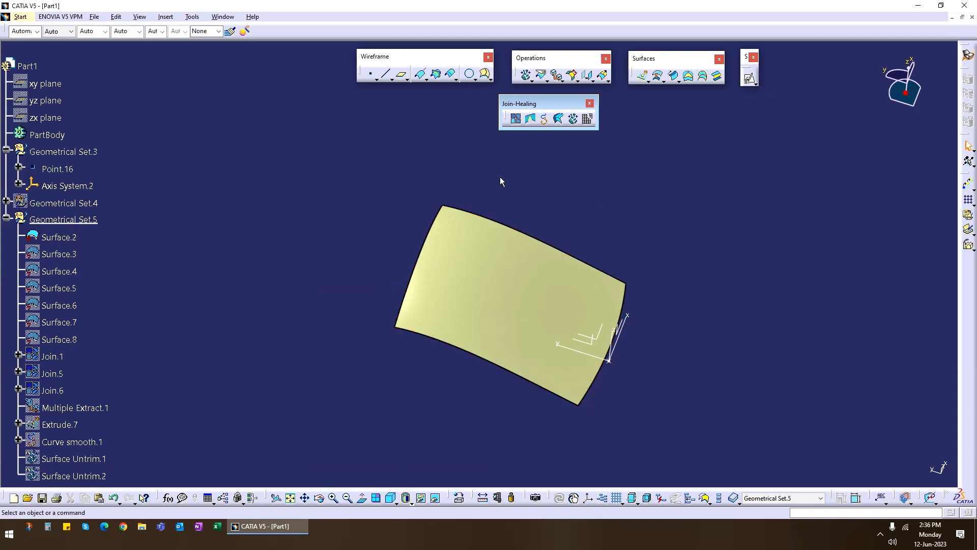
right_click(63, 237)
left_click(81, 262)
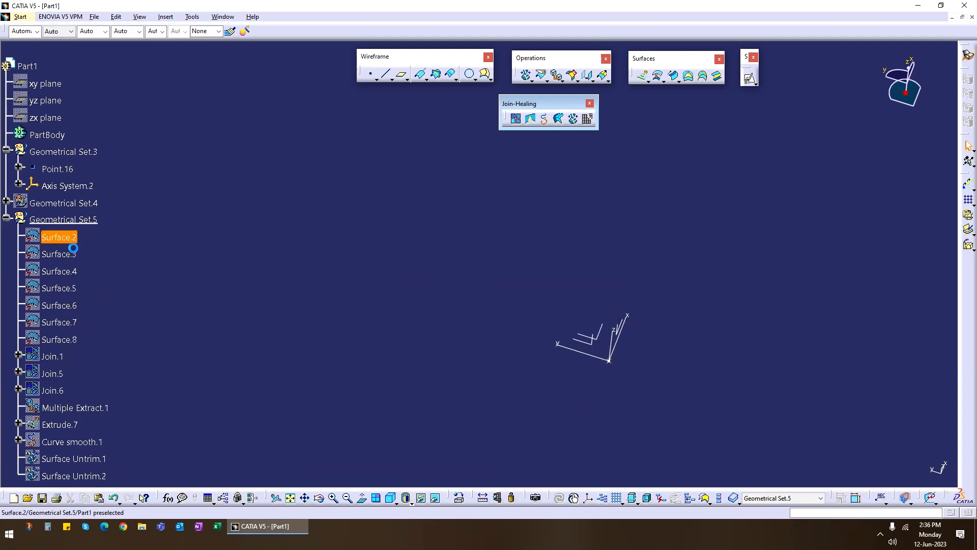
- Show Join.6 to check which surface it contains, and hide it again
right_click(59, 392)
key("h")
left_click(368, 348)
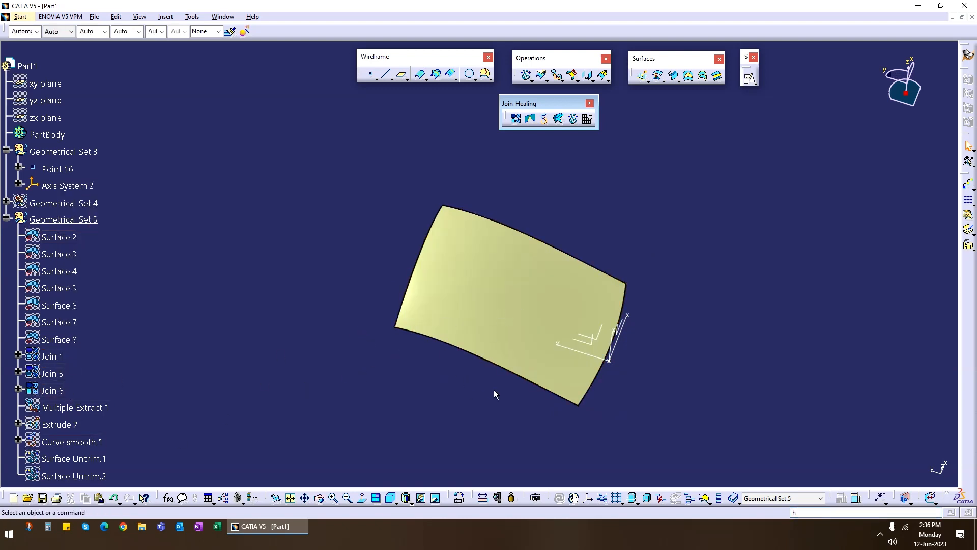
middle_click_drag(494, 391, 497, 290)
right_click(497, 287)
key("h")
- Show Join.1, the complete joined mouse body, and examine it from the opposite end
right_click(46, 355)
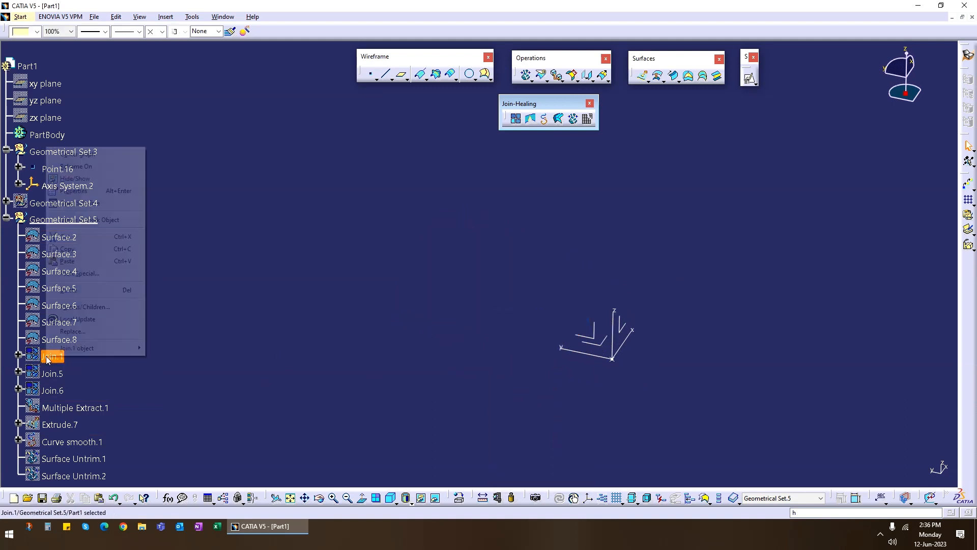
key("h")
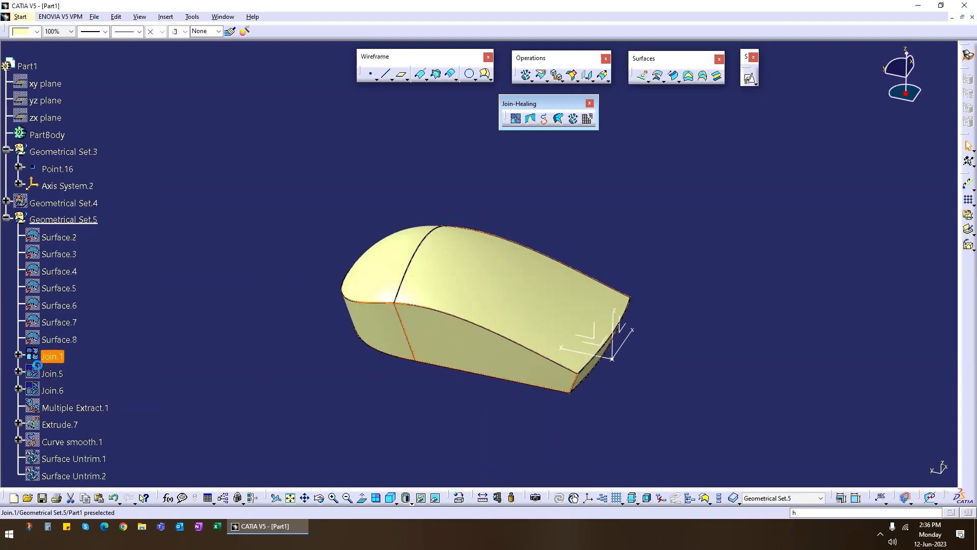
middle_click_drag(702, 323, 335, 332)
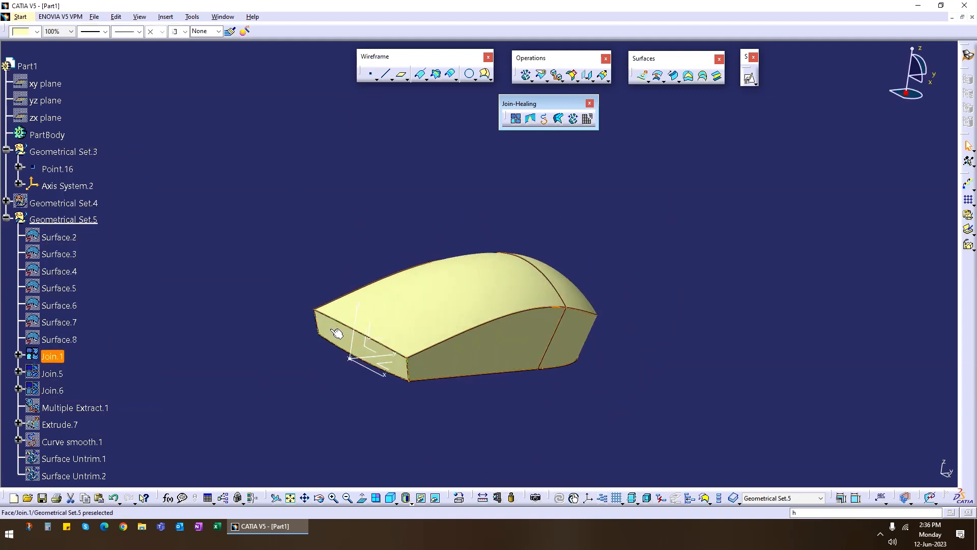
- Disassemble the joined mouse body Join.1 into individual surfaces using the All Cells mode
middle_click_drag(466, 305, 499, 331)
middle_click_drag(316, 324, 536, 343)
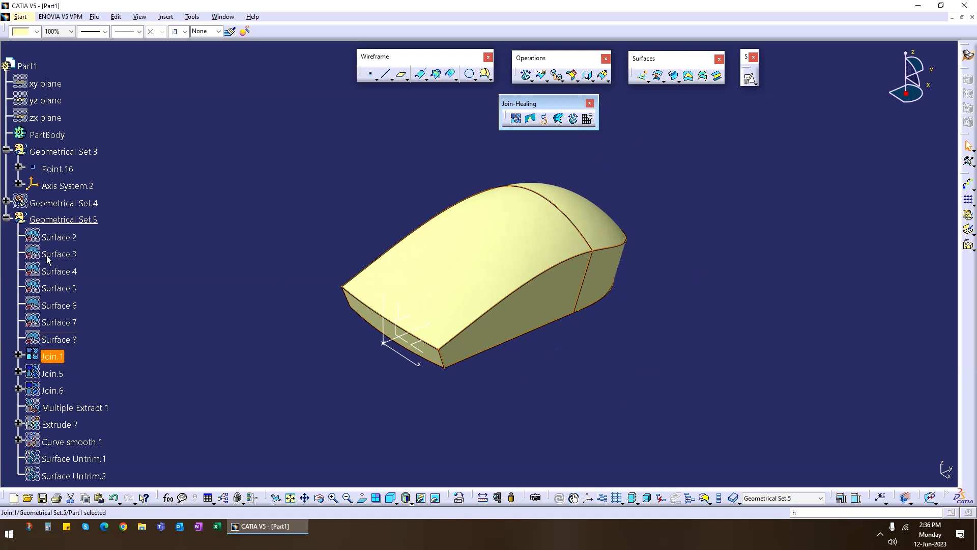
left_click(593, 121)
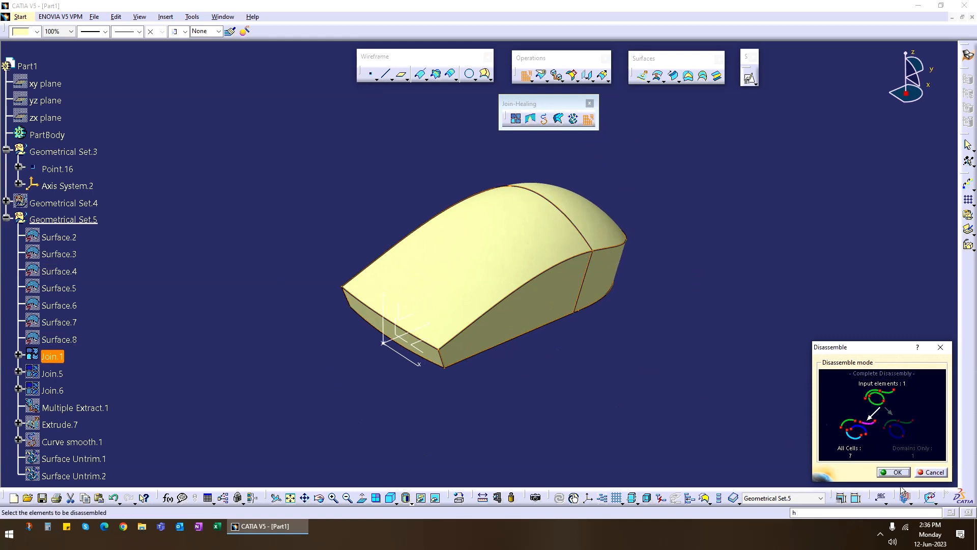
left_click(936, 472)
left_click(593, 121)
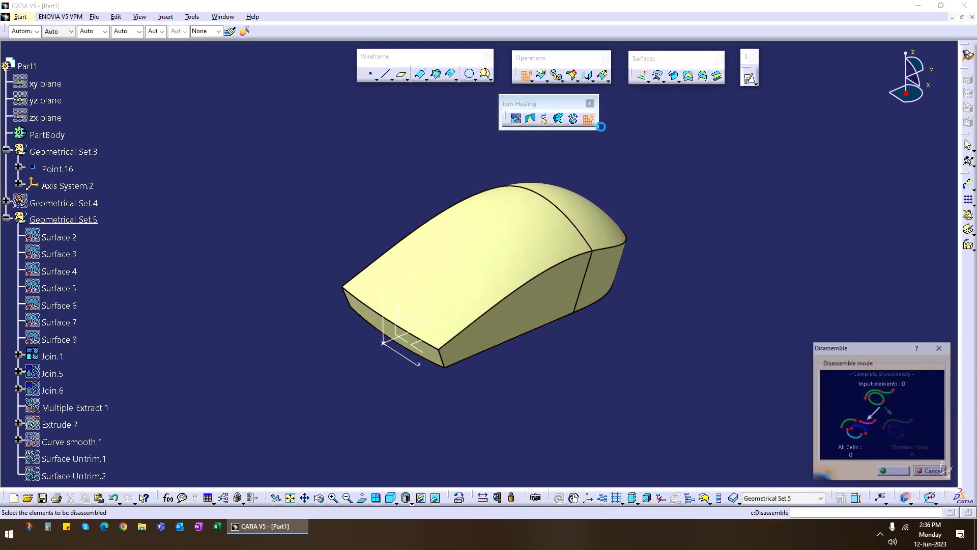
left_click(519, 253)
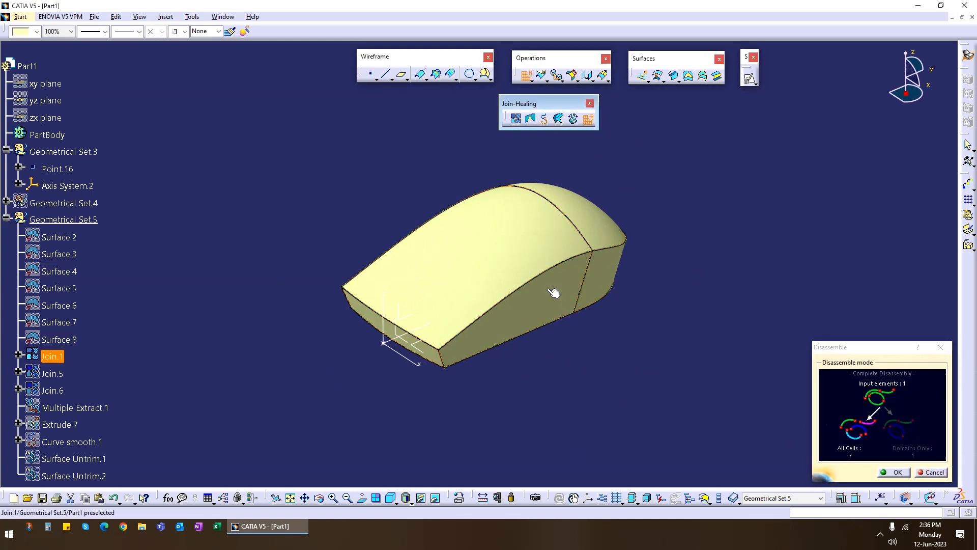
left_click_drag(868, 348, 734, 211)
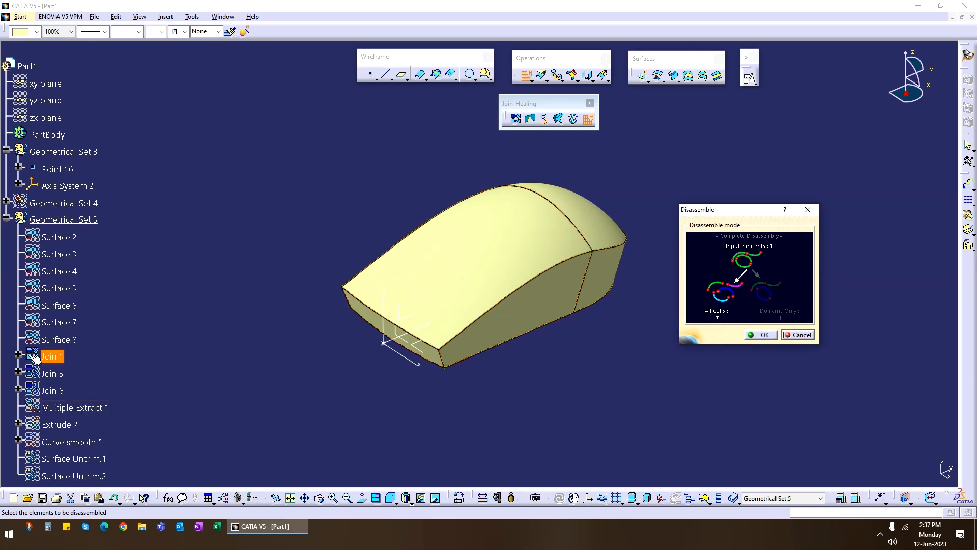
scroll(47, 312, "down", 5)
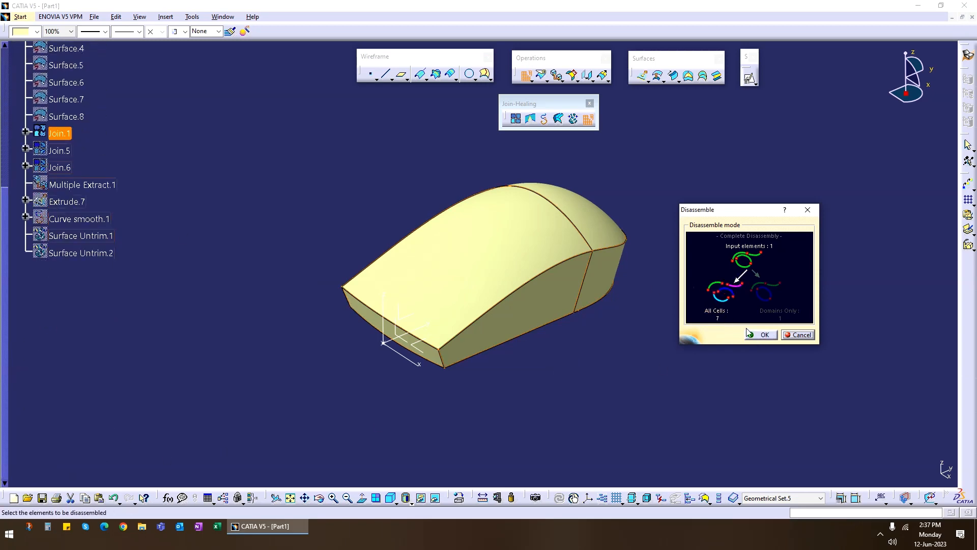
left_click(764, 335)
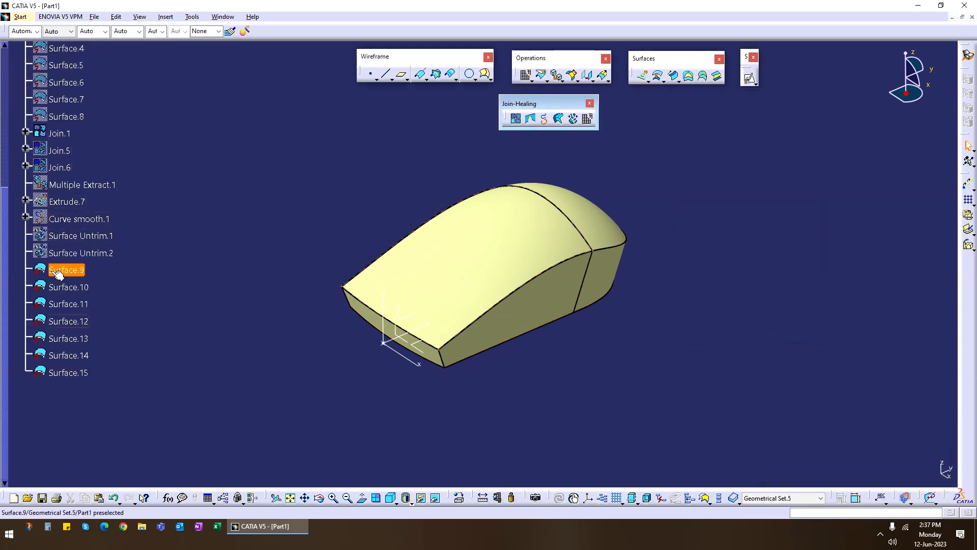
- Examine the disassembled surfaces Surface.9 to Surface.15 and check Surface.9 for parents and children
left_click(66, 270)
left_click(68, 372, "shift")
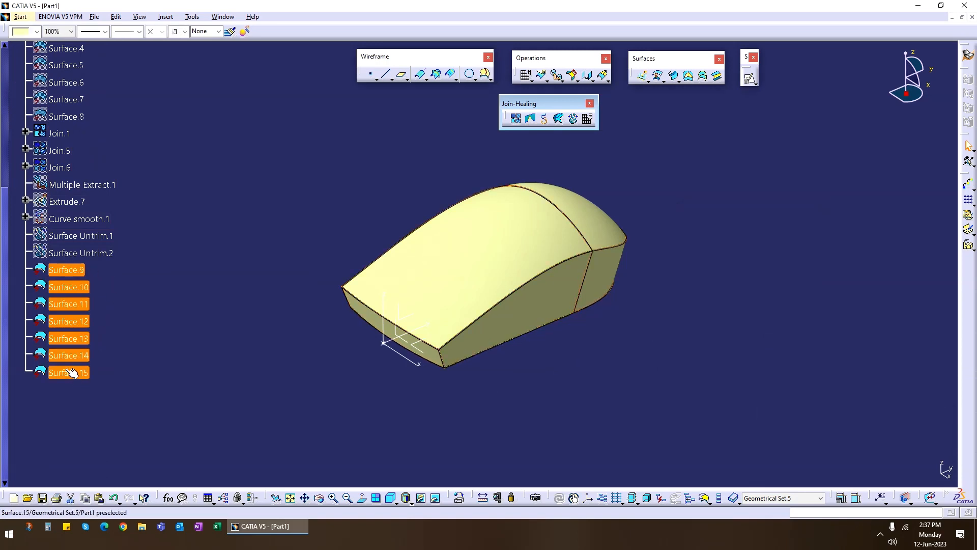
left_click(210, 289)
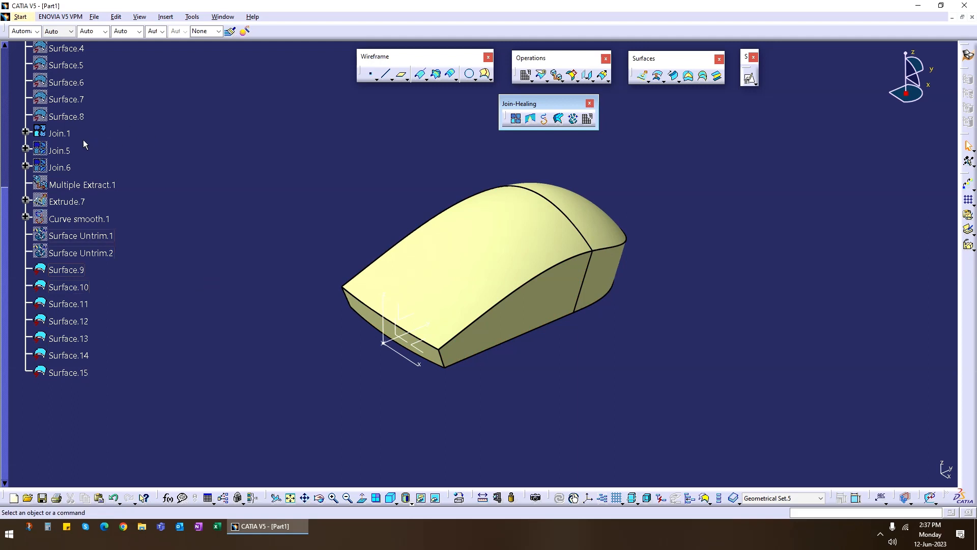
right_click(66, 133)
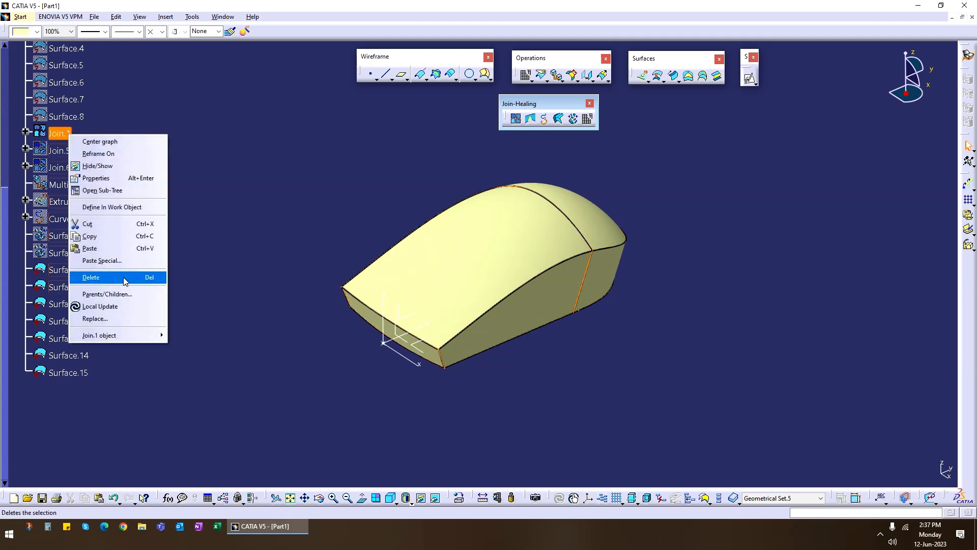
key("Escape")
right_click(64, 270)
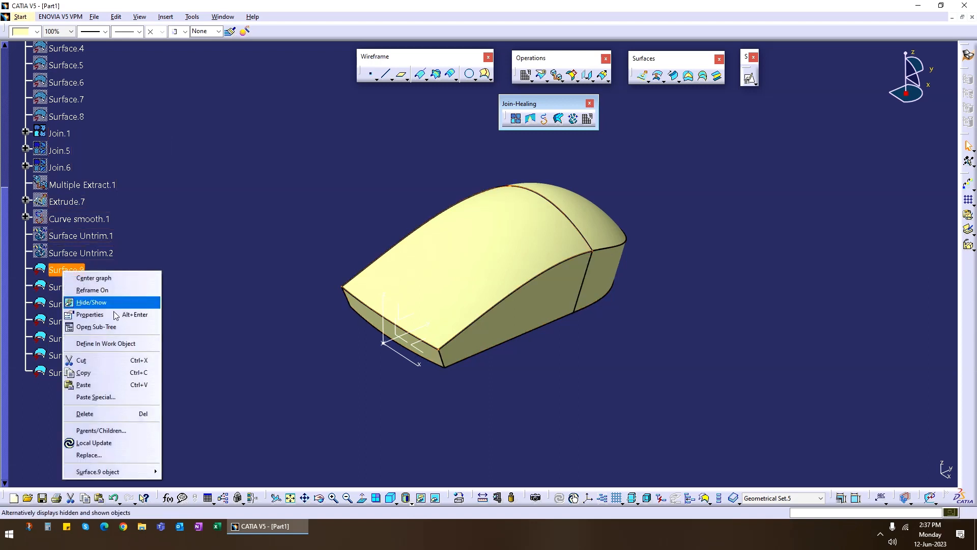
left_click(115, 430)
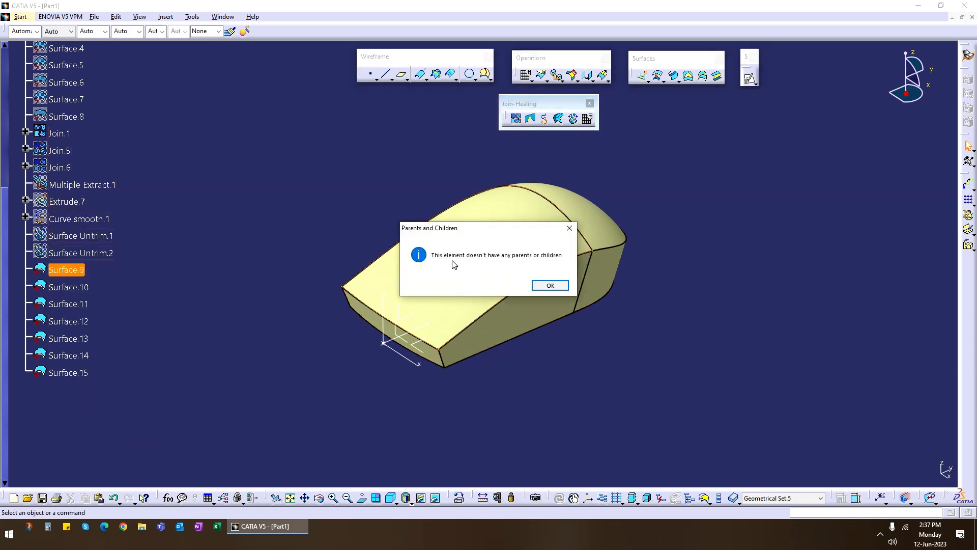
left_click(550, 285)
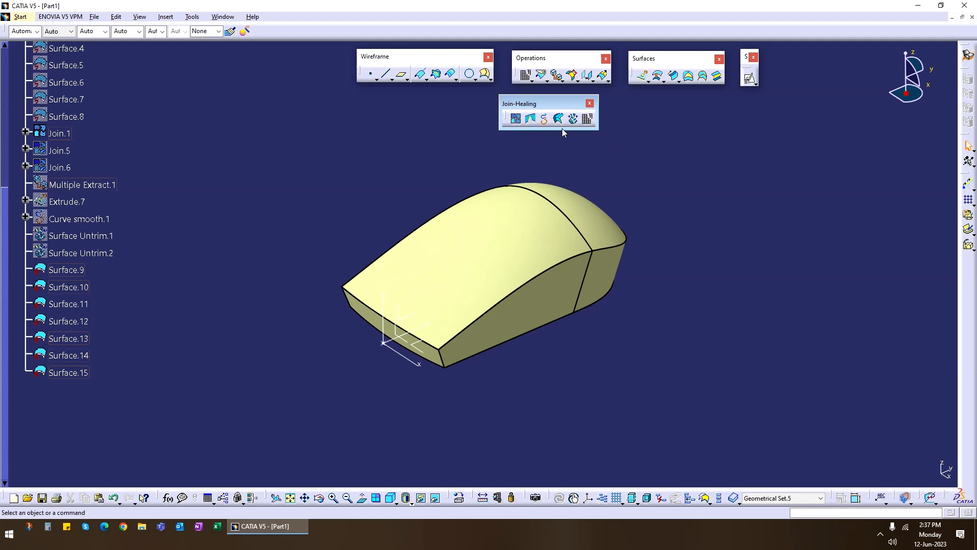
- Hide the disassembled surfaces Surface.9 through Surface.15
left_click(66, 269)
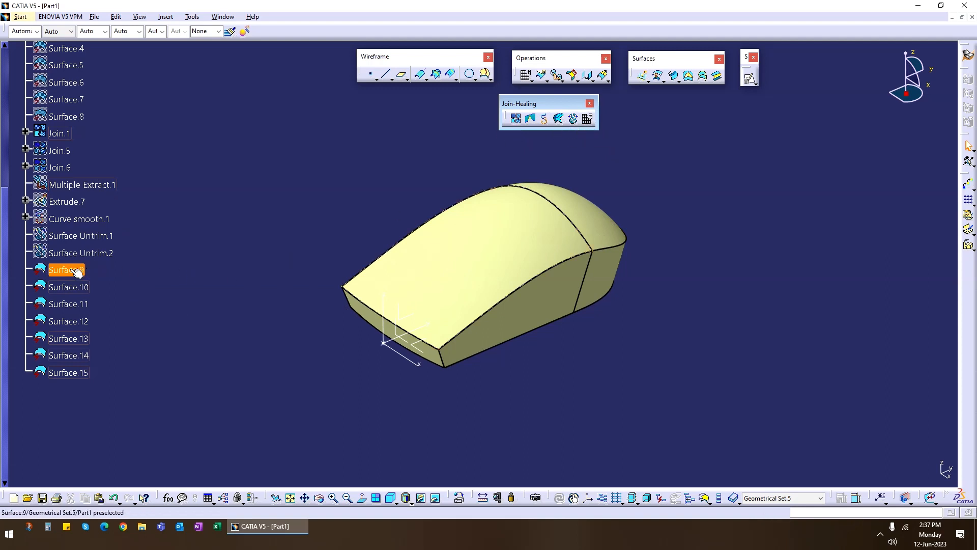
right_click(81, 374)
key("h")
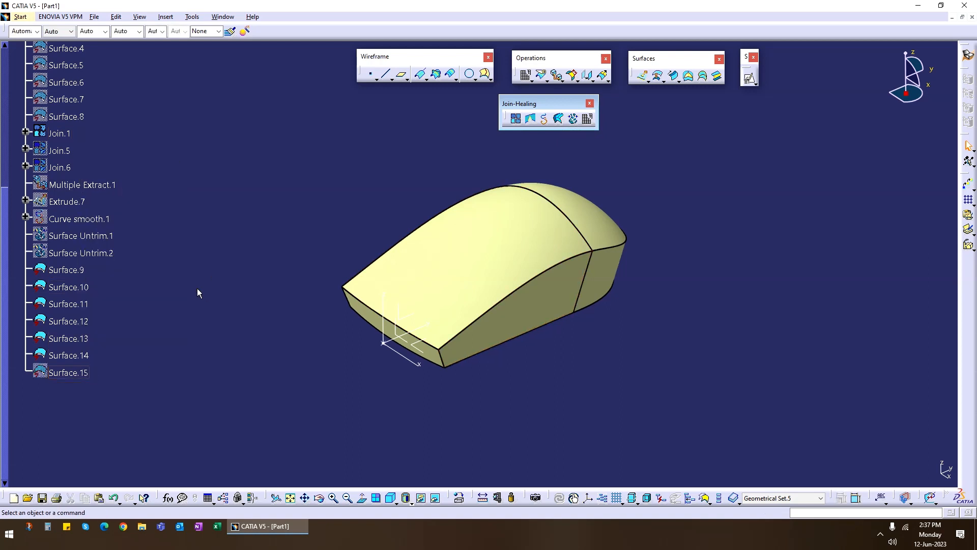
left_click(83, 358, "shift")
right_click(83, 359)
key("h")
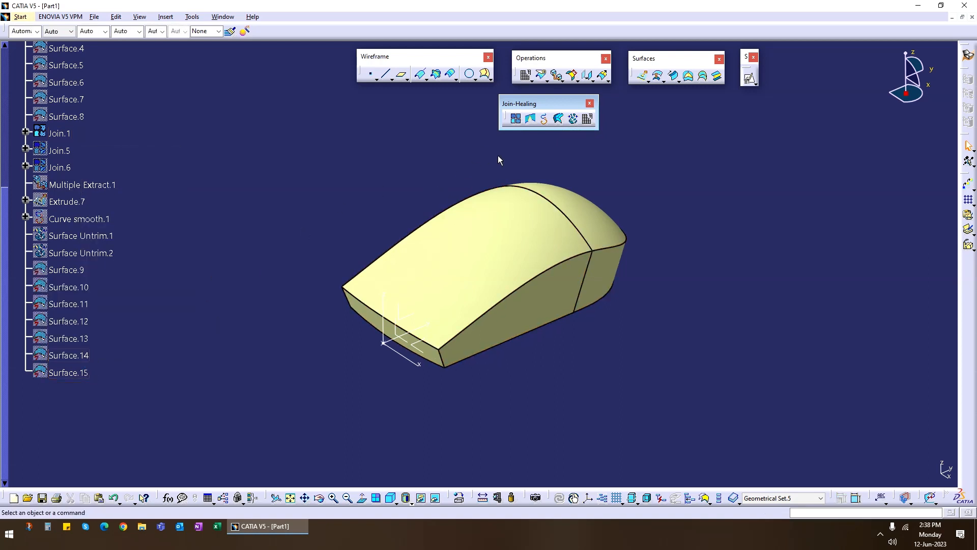
- Move the Join-Healing commands aside and detach the Trim-Split commands as a floating set beside them
left_click_drag(564, 105, 328, 128)
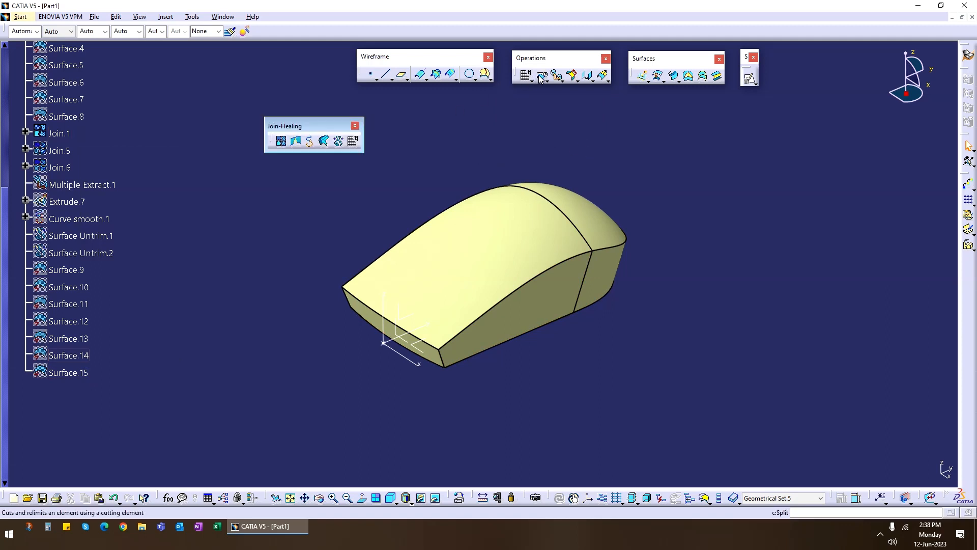
left_click(548, 82)
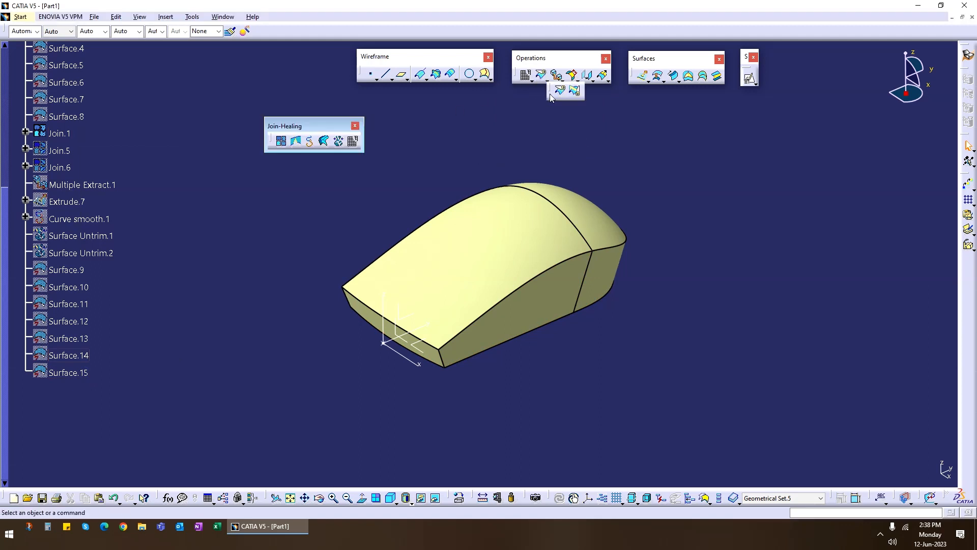
mouse_move(387, 131)
left_mouse_down()
mouse_move(393, 99)
mouse_move(388, 131)
left_mouse_up()
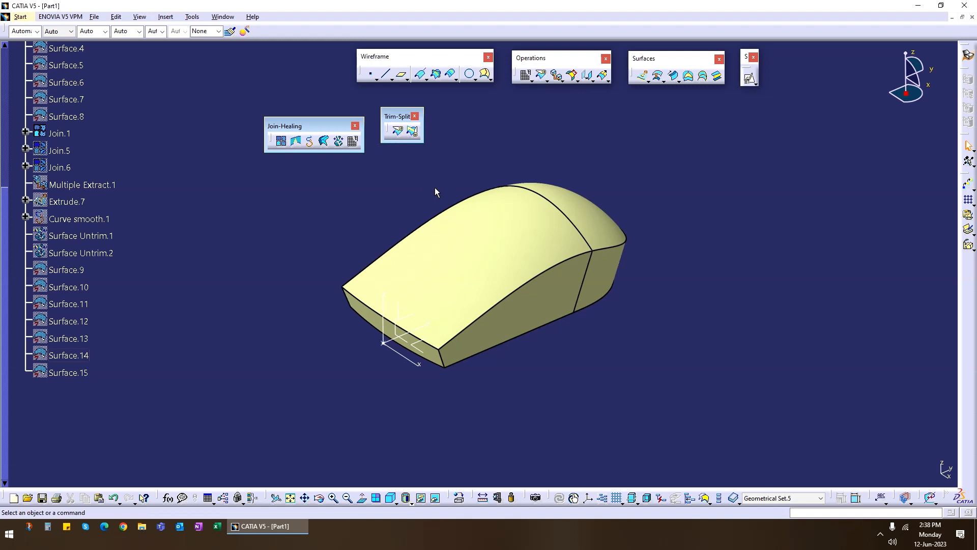
middle_click_drag(670, 353, 638, 377)
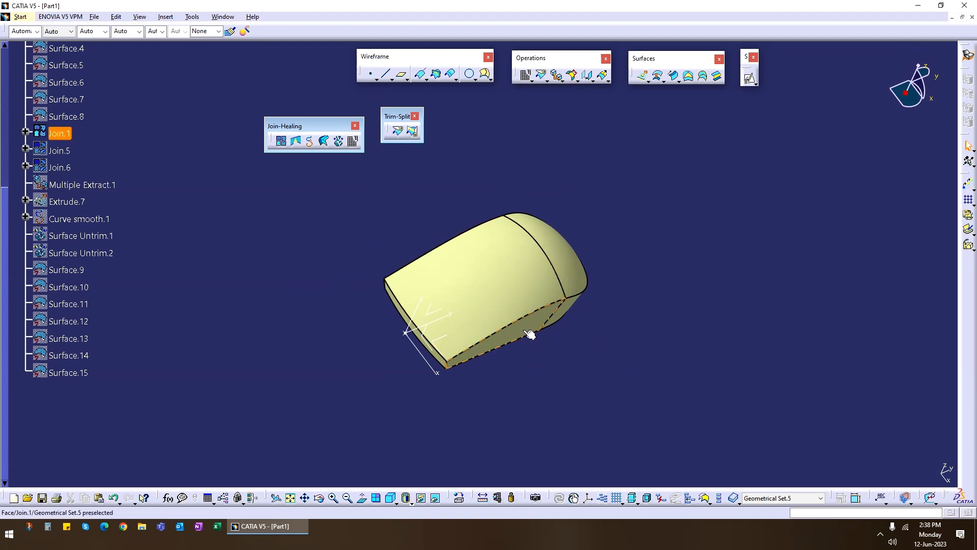
middle_click_drag(529, 334, 545, 304)
middle_click_drag(590, 231, 715, 244)
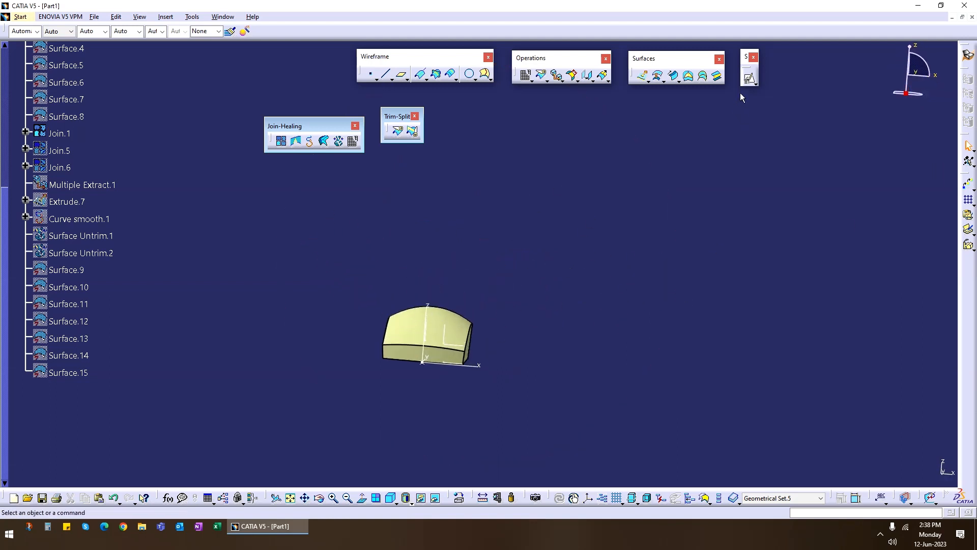
left_click(749, 79)
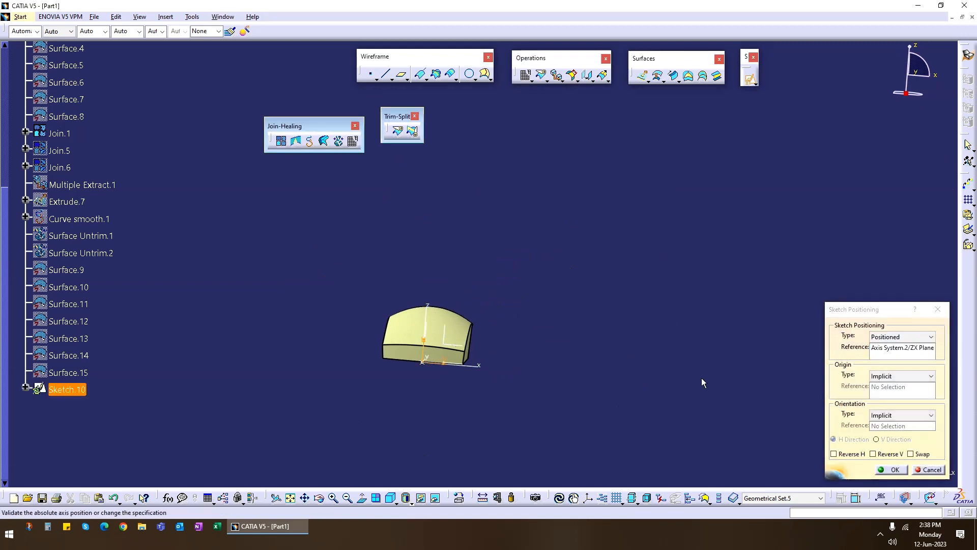
left_click(891, 469)
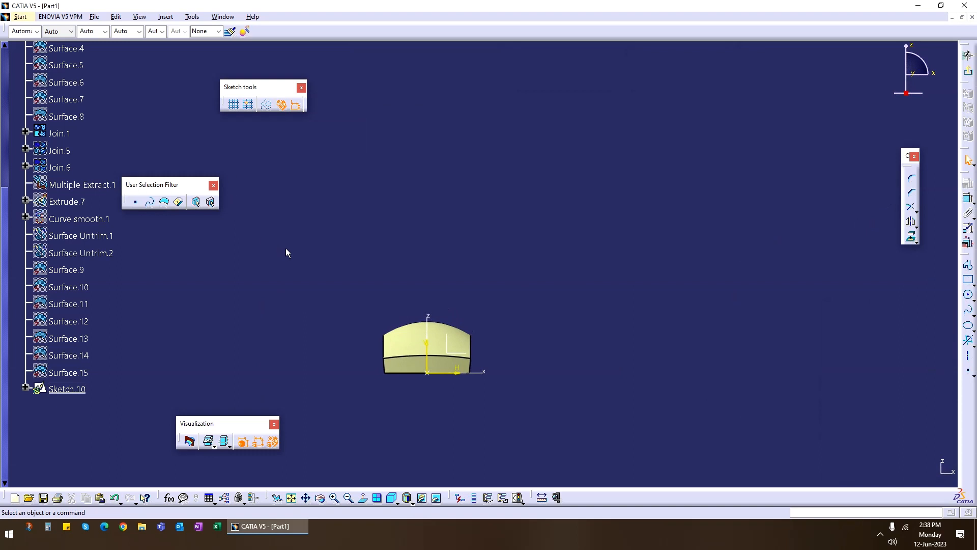
left_click(968, 55)
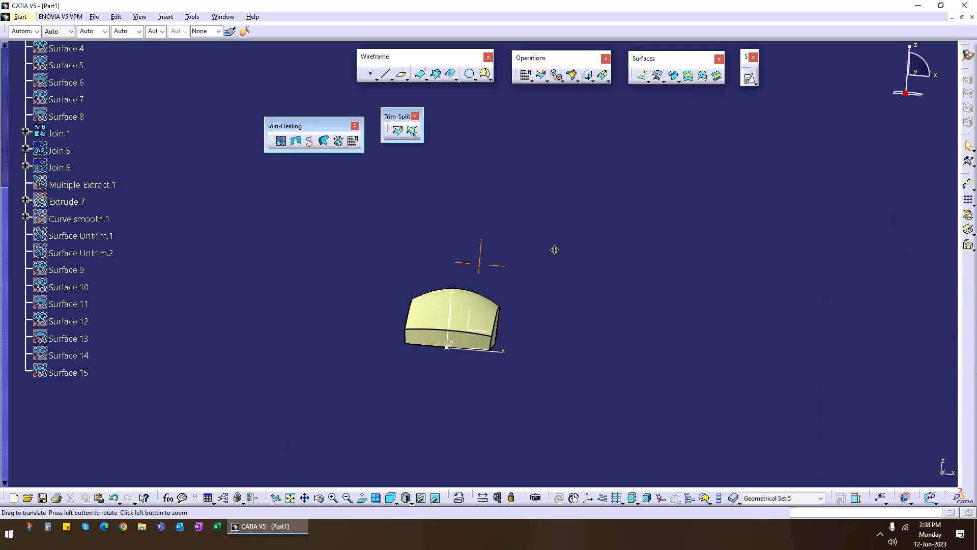
- Define a Point-Direction line from Point.16 at the mouse's front along the X axis of Axis System.2
middle_click_drag(554, 250, 433, 343)
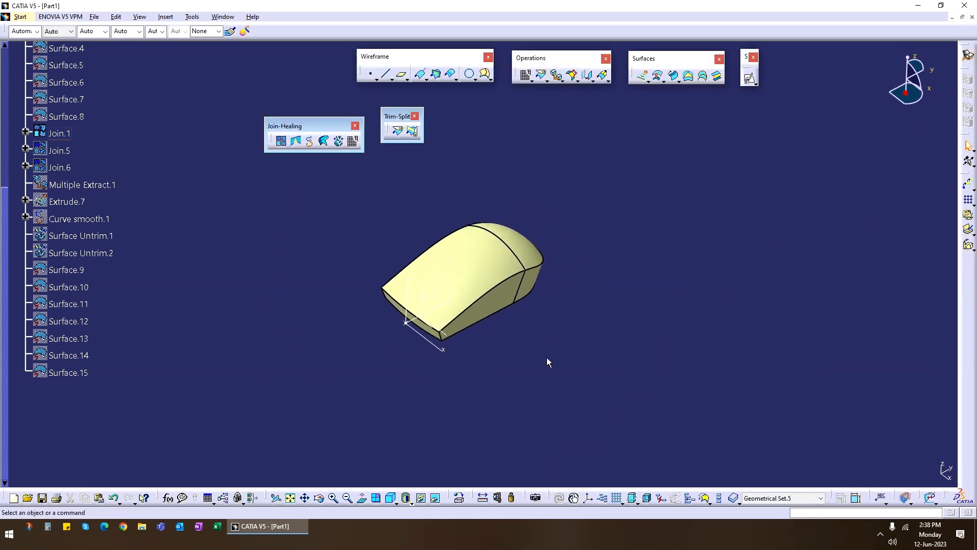
middle_click_drag(280, 310, 541, 134)
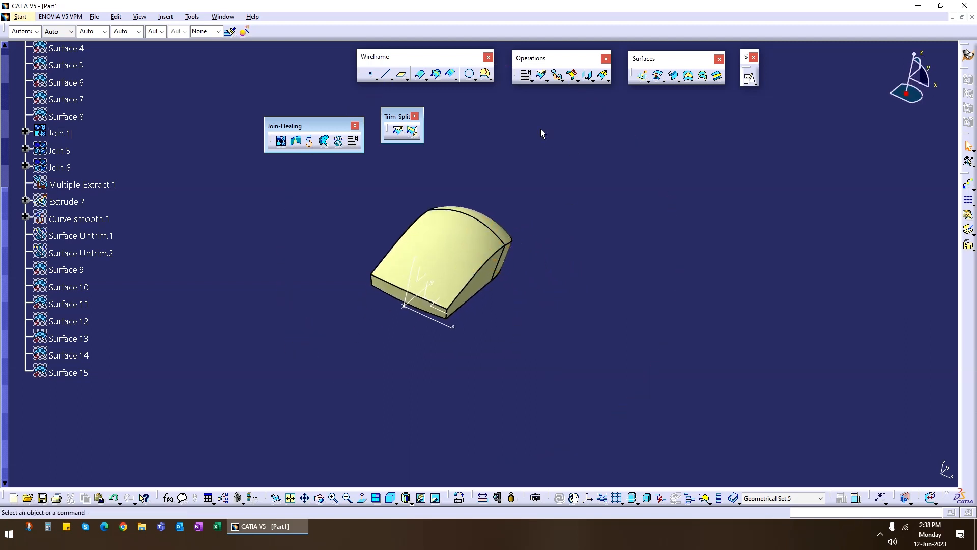
left_click(385, 74)
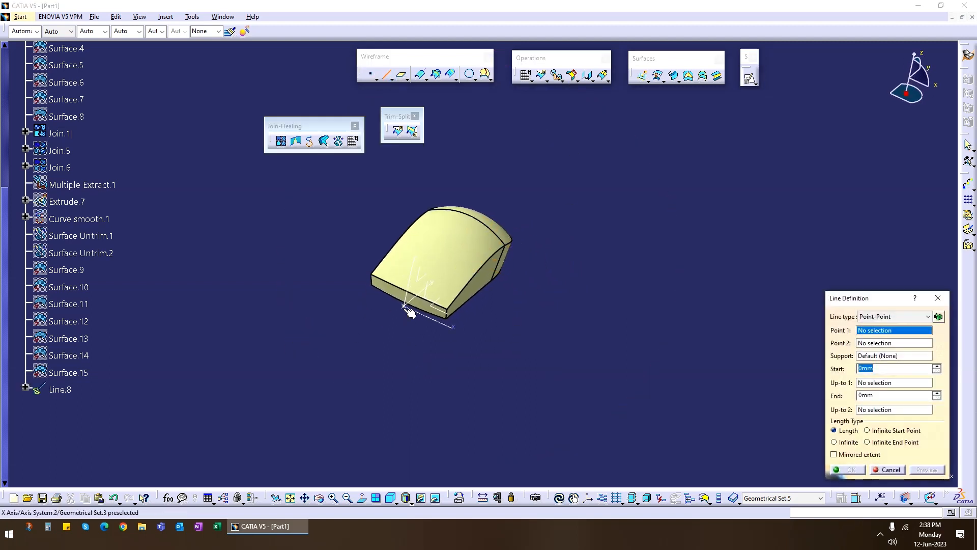
left_click(899, 316)
left_click(886, 330)
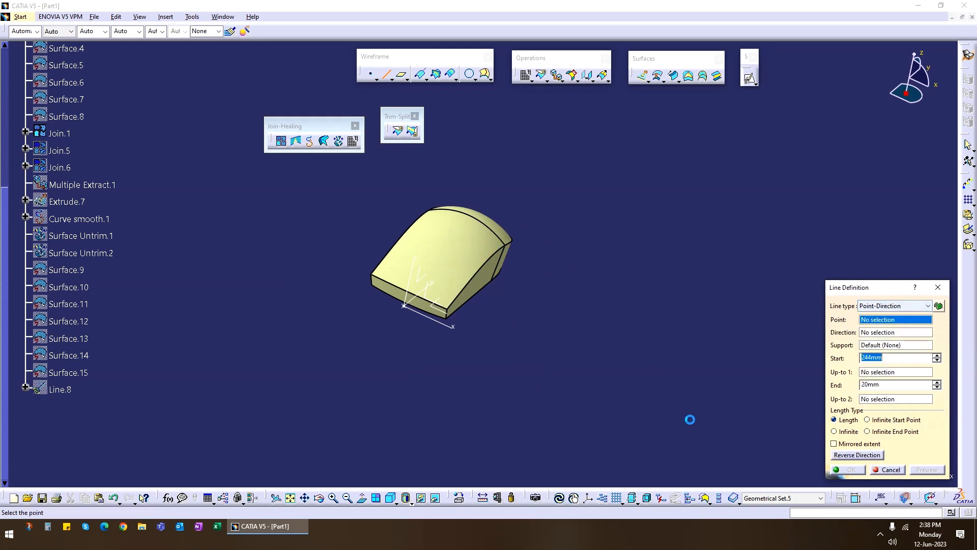
left_click(402, 308)
left_click(450, 325)
middle_click_drag(476, 413, 391, 361)
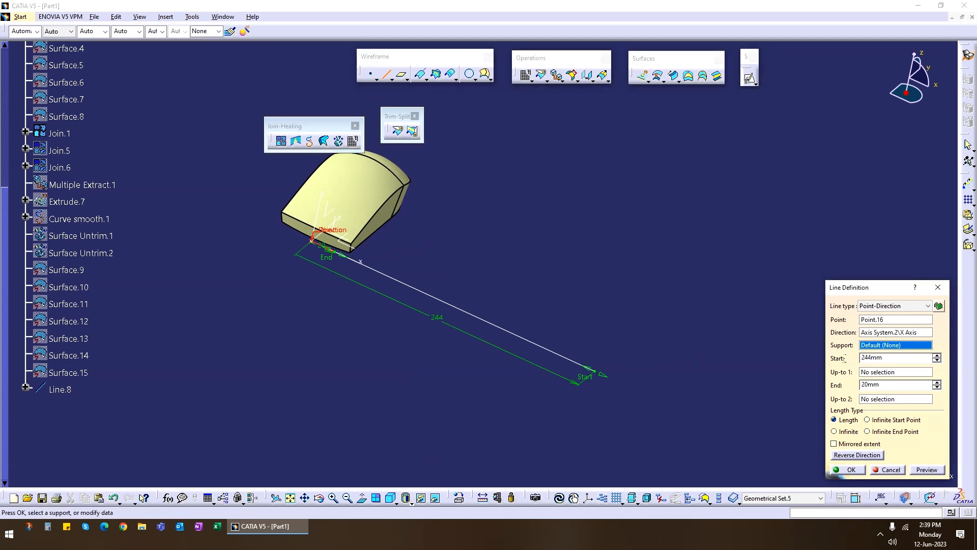
- Set the line's end to 20 mm, adjust its start length, and create the line
double_click(885, 358)
type("20")
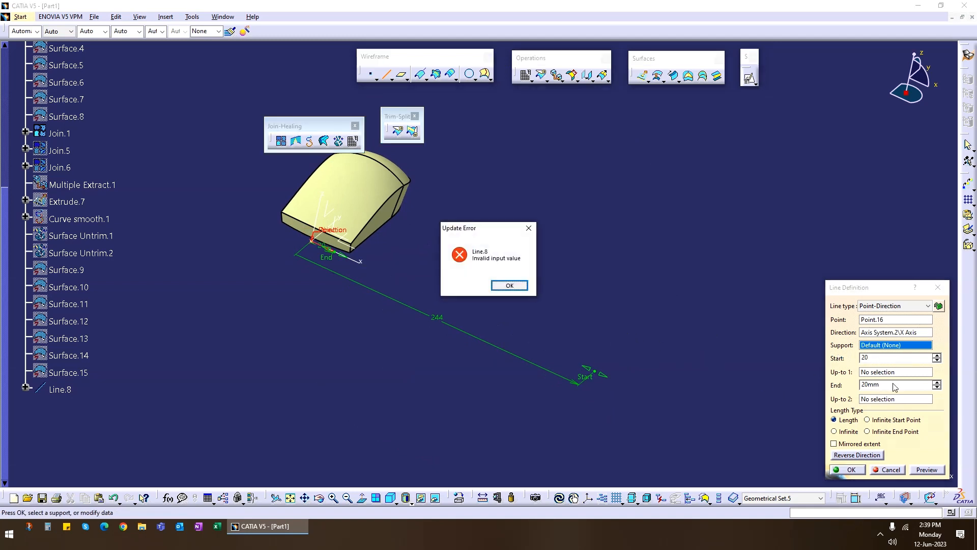
left_click(509, 285)
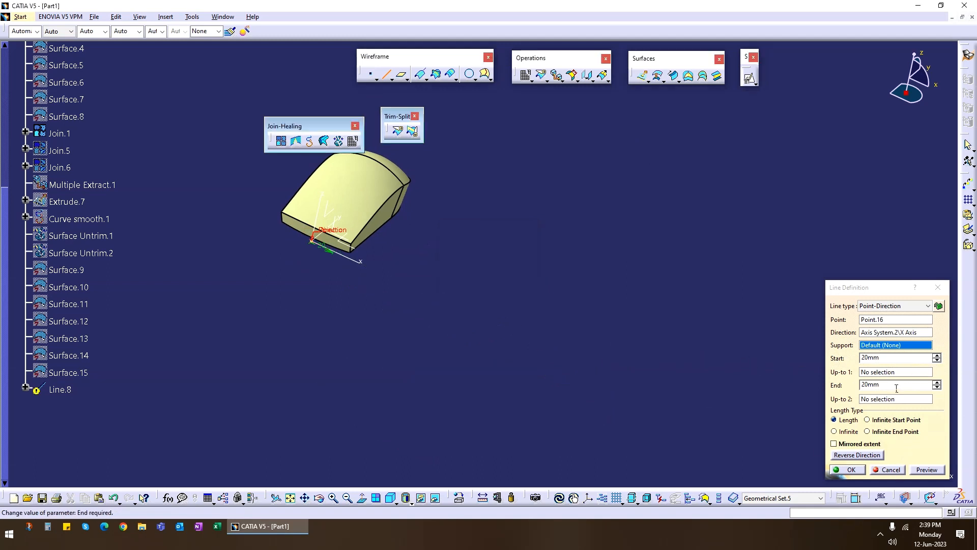
double_click(896, 386)
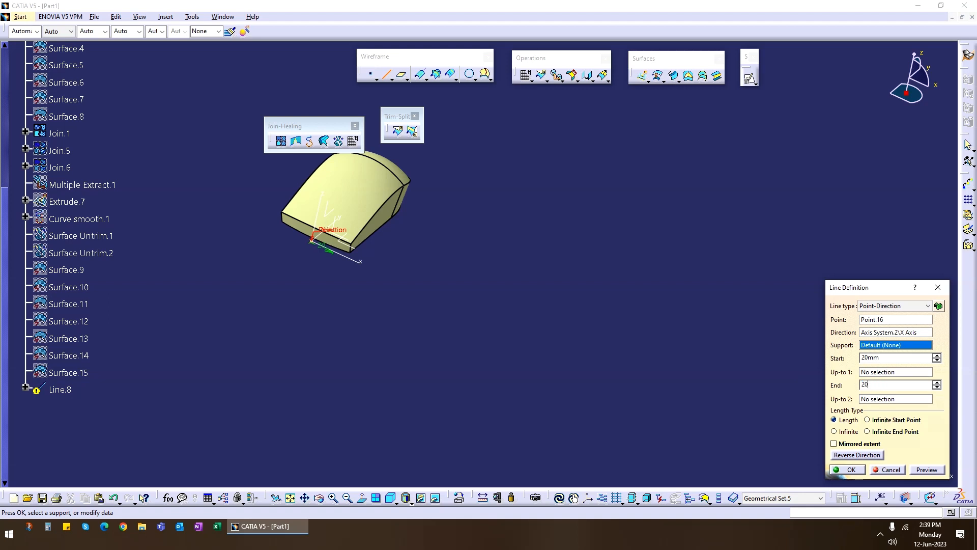
left_click(901, 359)
left_click_drag(901, 361, 823, 359)
key("Return")
- Extrude Line.8 along the Z axis of Axis System.2, with limits of -62 mm and -125 mm
middle_click_drag(325, 345, 463, 382)
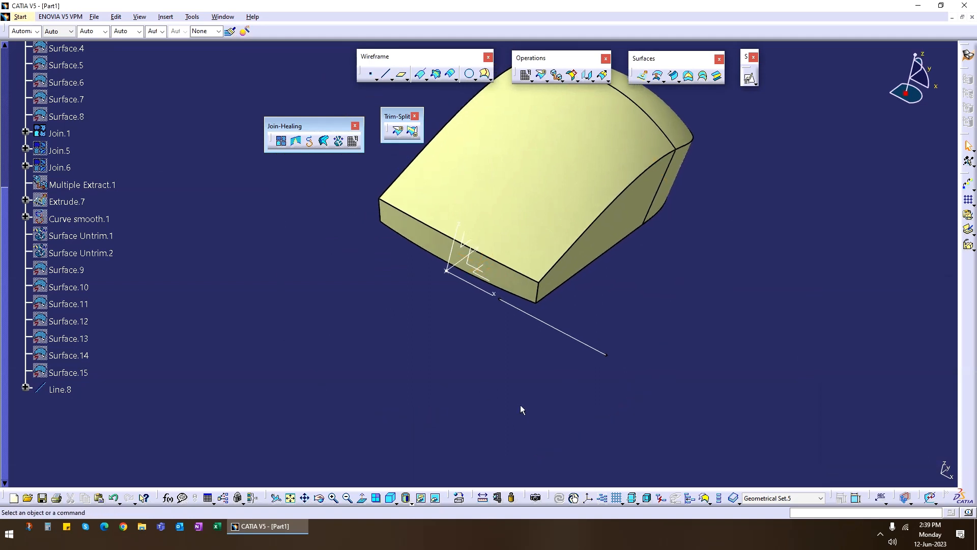
middle_click_drag(520, 404, 455, 323)
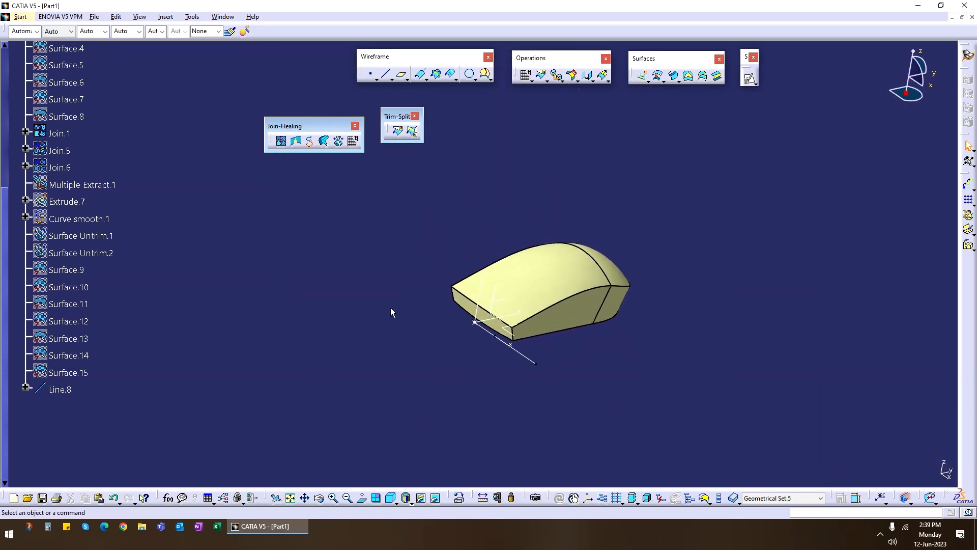
left_click(643, 76)
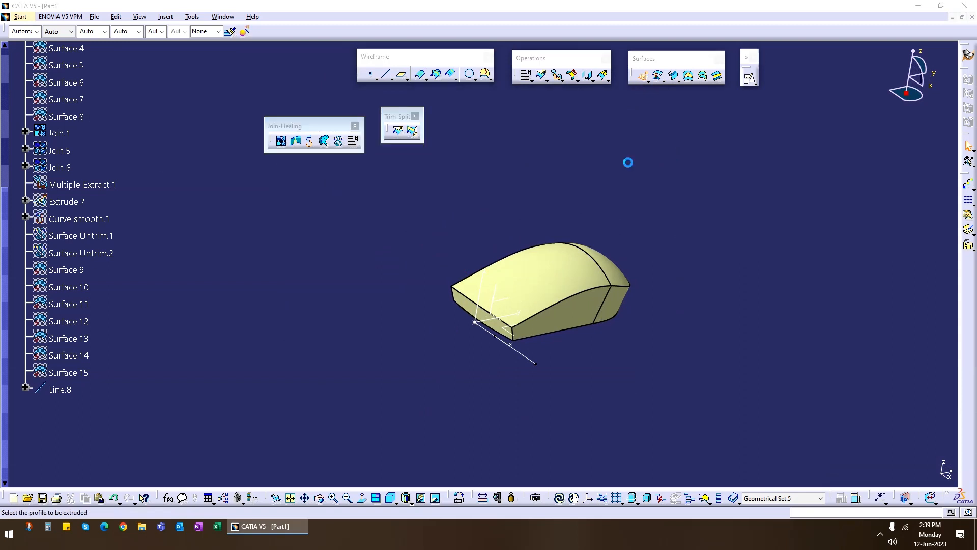
left_click(532, 362)
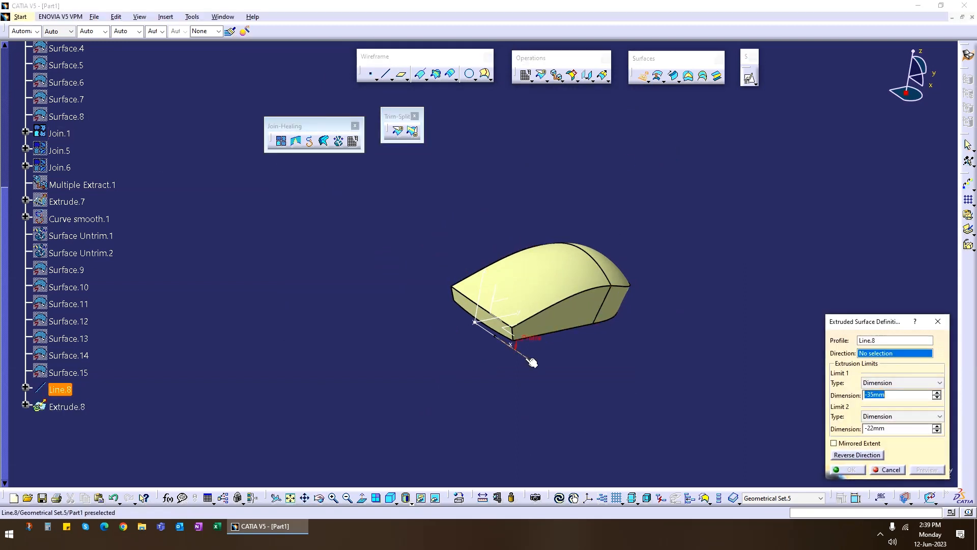
left_click(490, 283)
left_click_drag(505, 305, 527, 152)
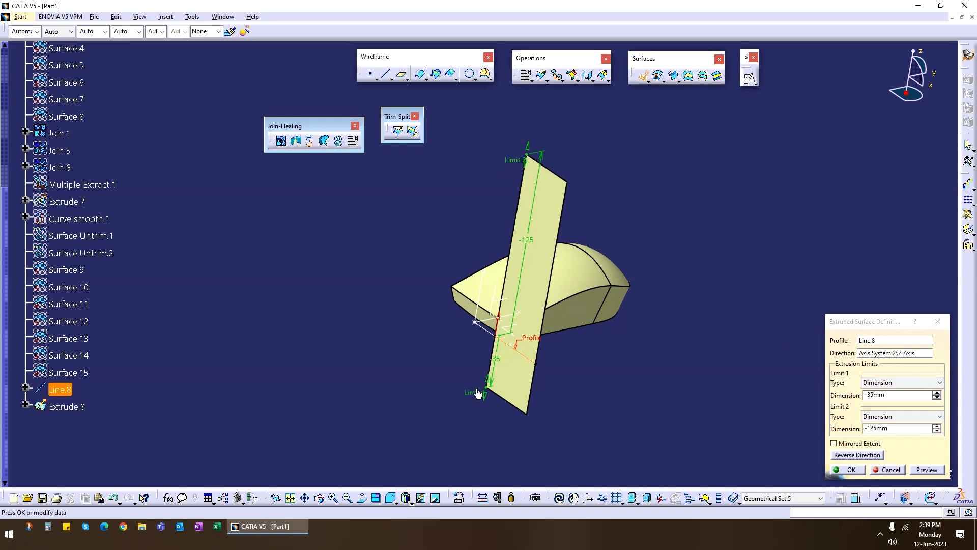
left_click_drag(480, 392, 479, 426)
left_click(847, 469)
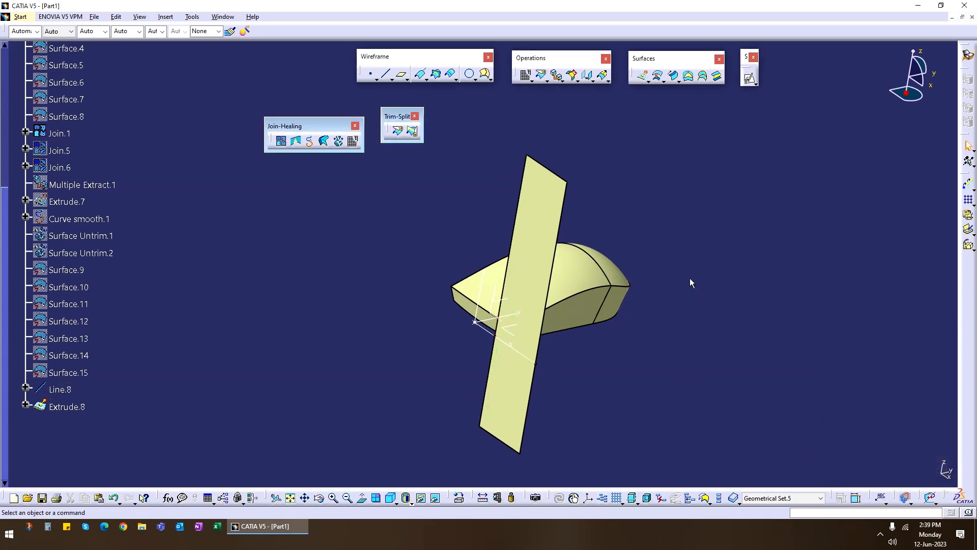
- Extrude Line.8 along the Y axis of Axis System.2, with limits of -62 mm and -125 mm
middle_click_drag(689, 277, 642, 291)
middle_click_drag(548, 249, 595, 212)
scroll(596, 212, "up", 1)
left_click(644, 76)
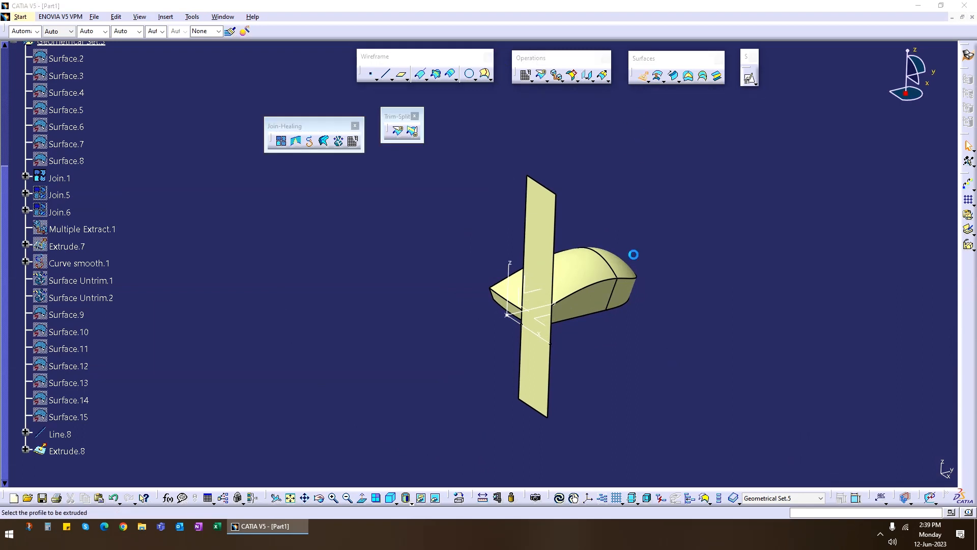
left_click(537, 339)
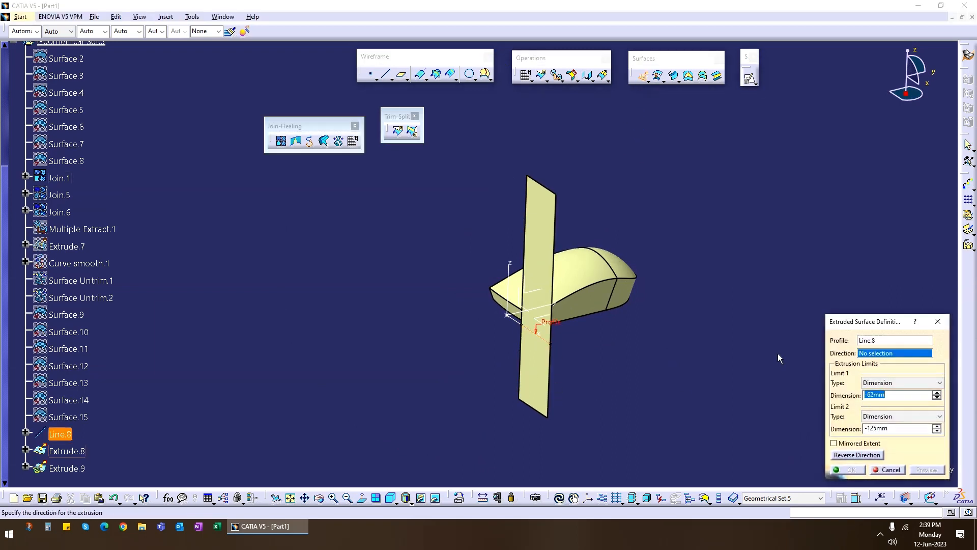
left_click(518, 312)
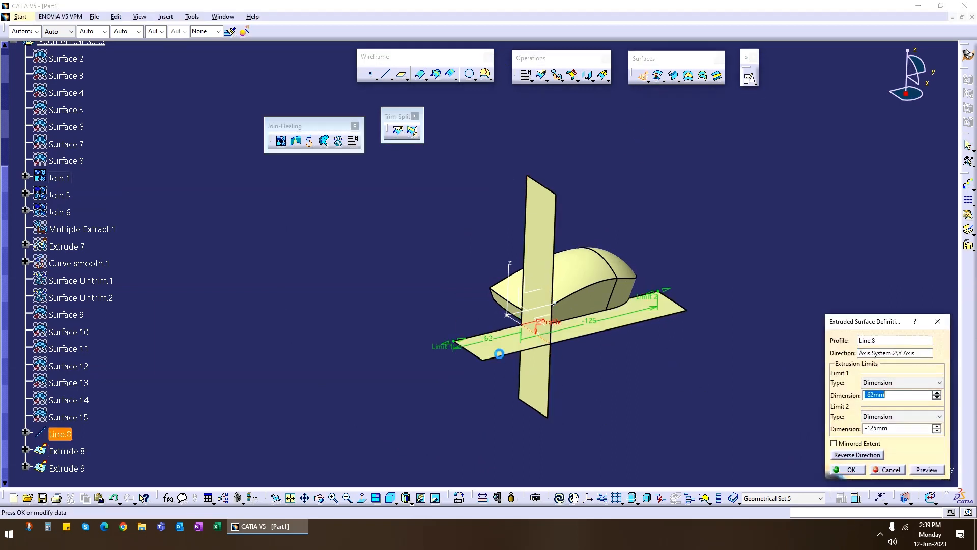
left_click(843, 471)
middle_click_drag(750, 295, 633, 182)
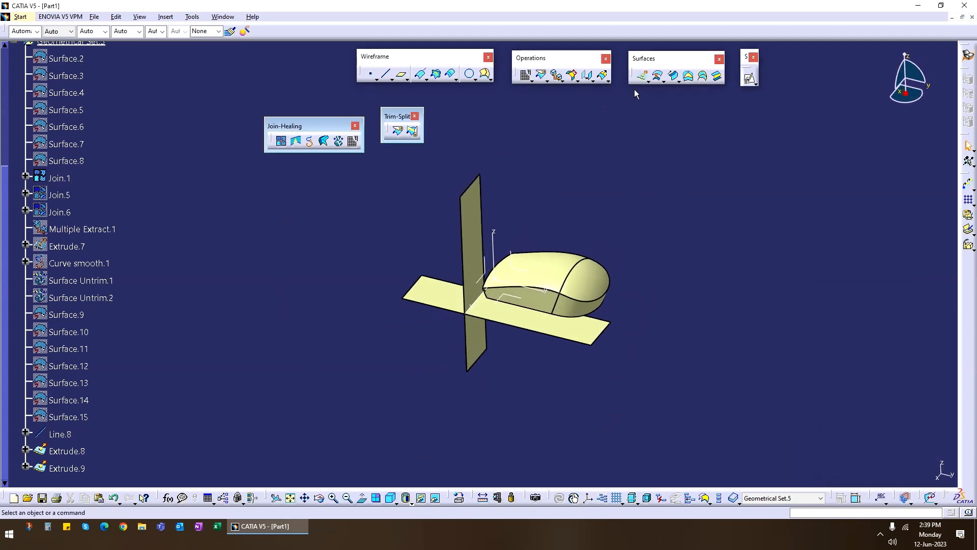
left_click(642, 76)
left_click(603, 336)
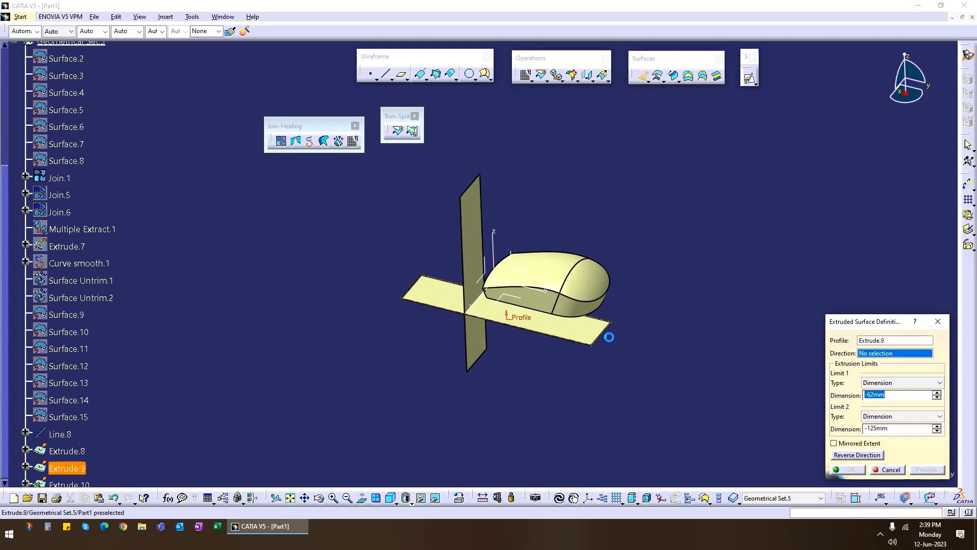
left_click(888, 468)
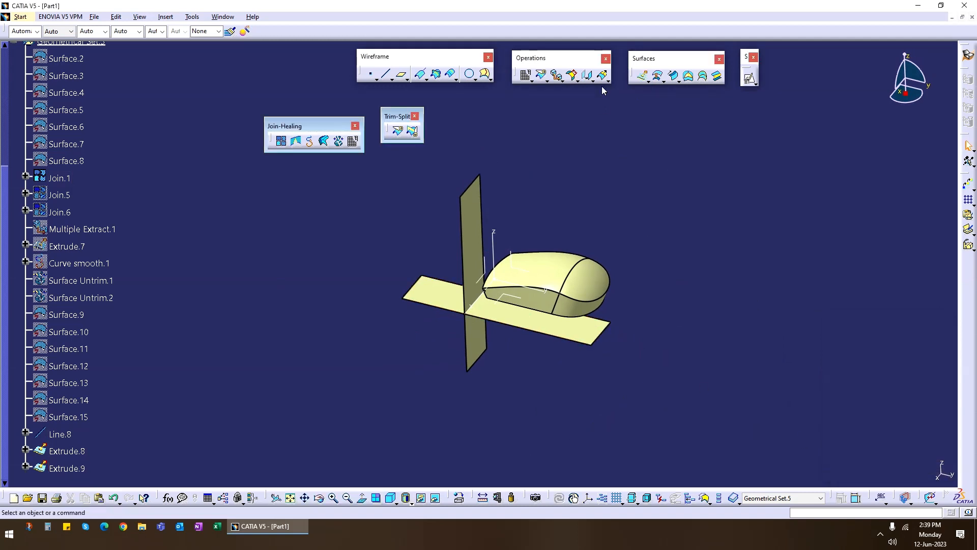
- Extrude the rear end edge of Extrude.9 in the direction of Extrude.8's long edge, with limits of -62 mm and -125 mm
left_click(646, 77)
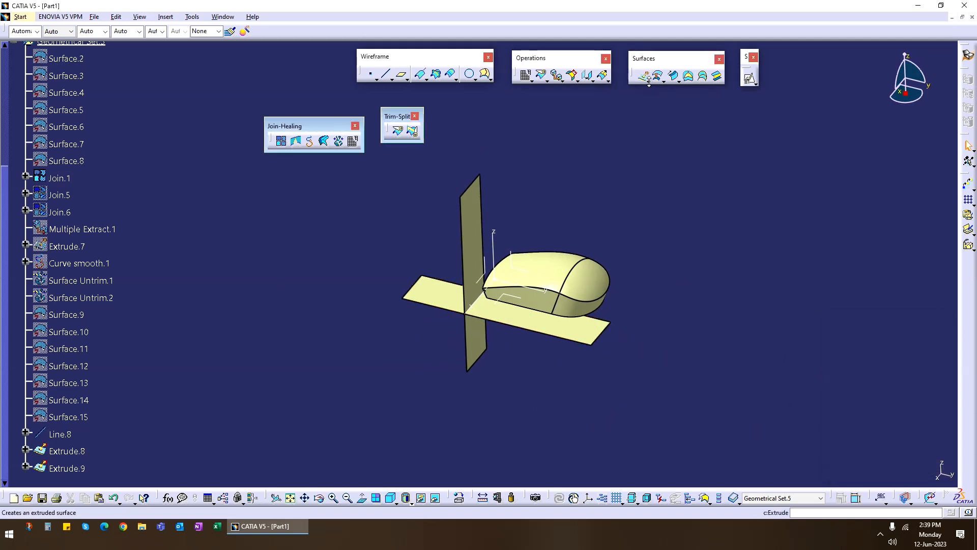
left_click(596, 335)
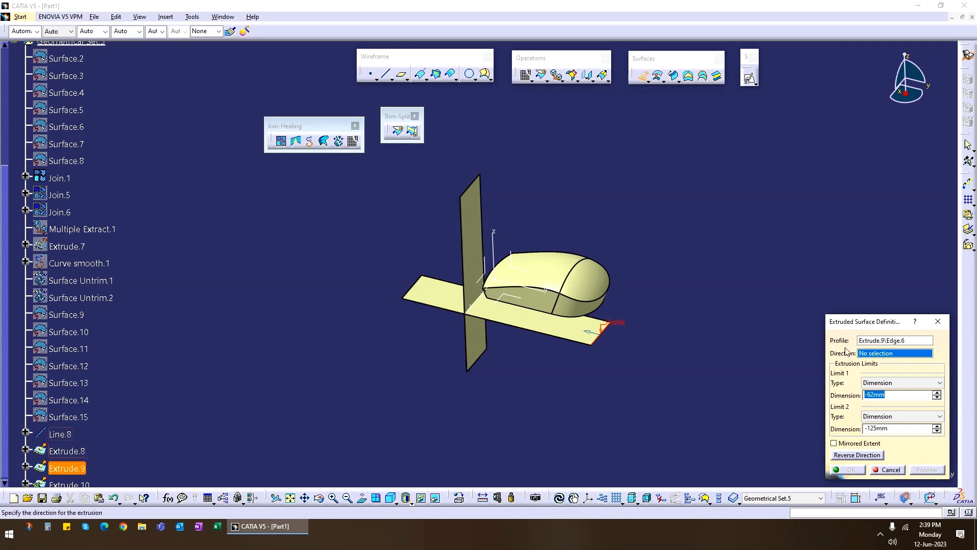
left_click(465, 218)
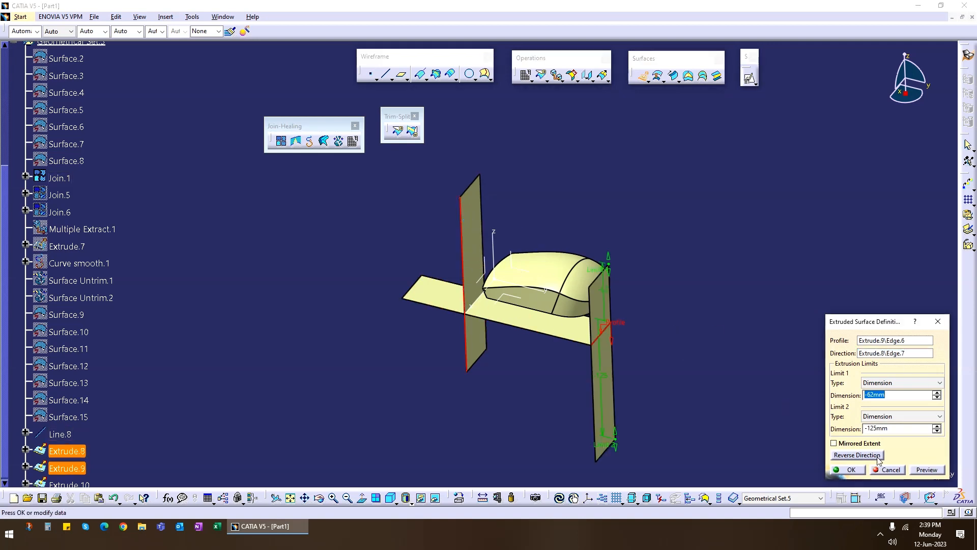
left_click(847, 469)
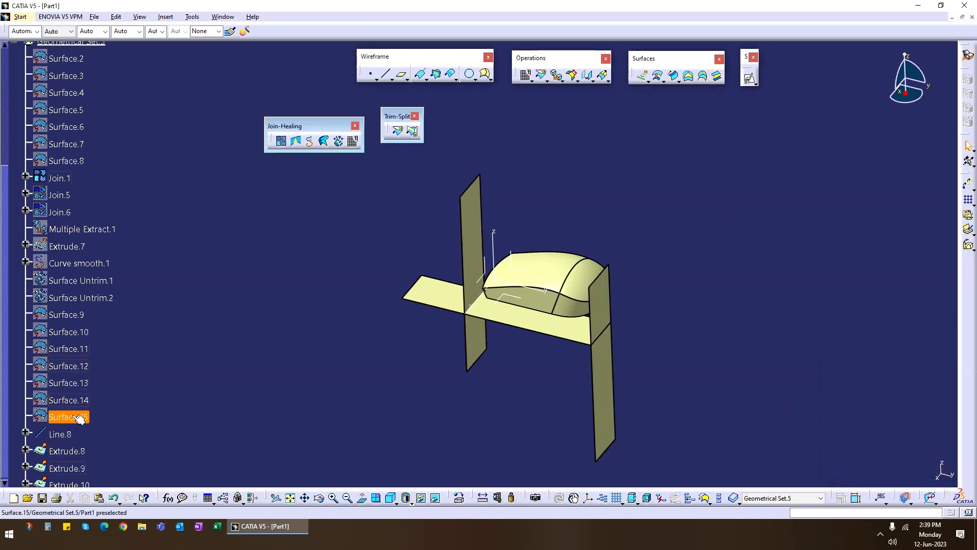
- Hide the mouse body Join.1 and move the floating Trim-Split commands clear of the extruded surfaces
right_click(60, 178)
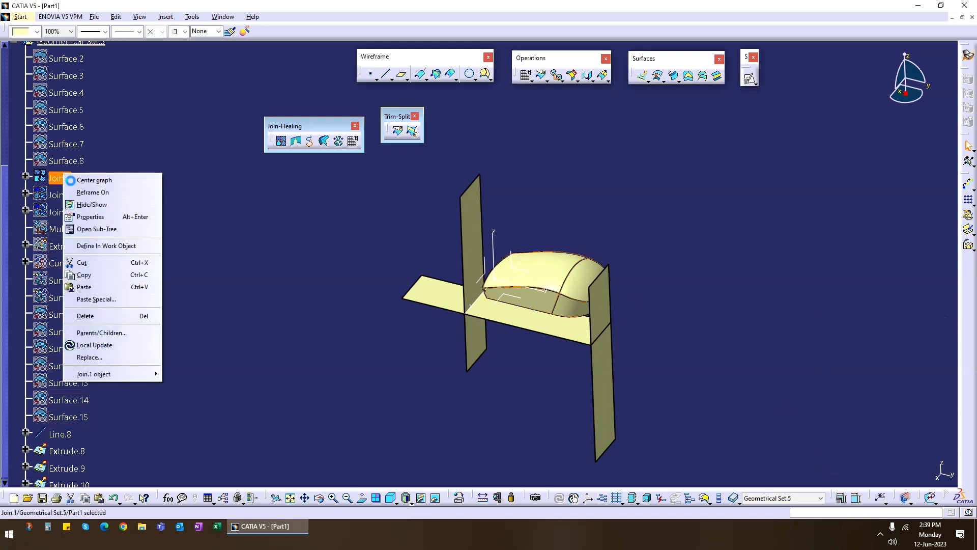
left_click(91, 204)
middle_click_drag(527, 354, 453, 369)
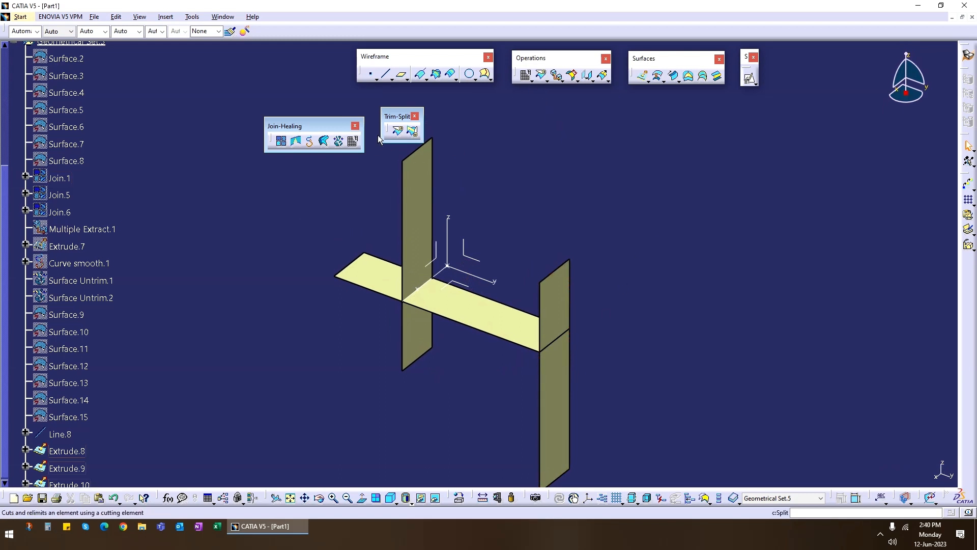
left_click_drag(650, 161, 597, 159)
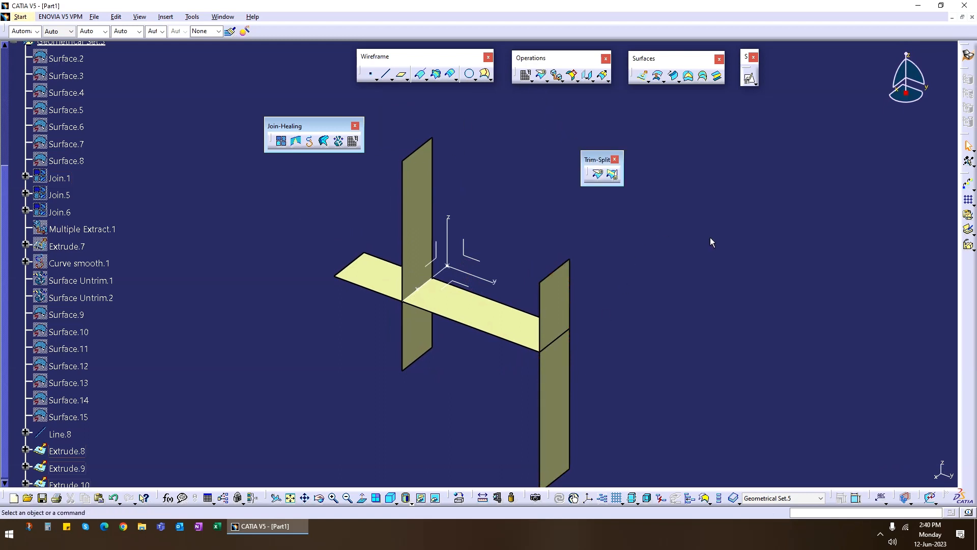
- Split Extrude.8 with Extrude.9, keeping the part above the cutting surface, and undo the split
left_click(598, 176)
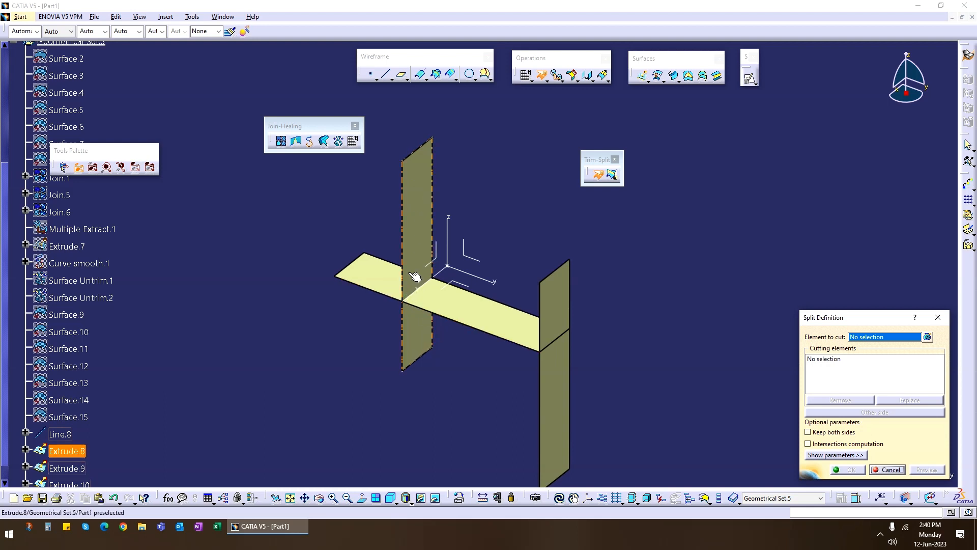
left_click(419, 222)
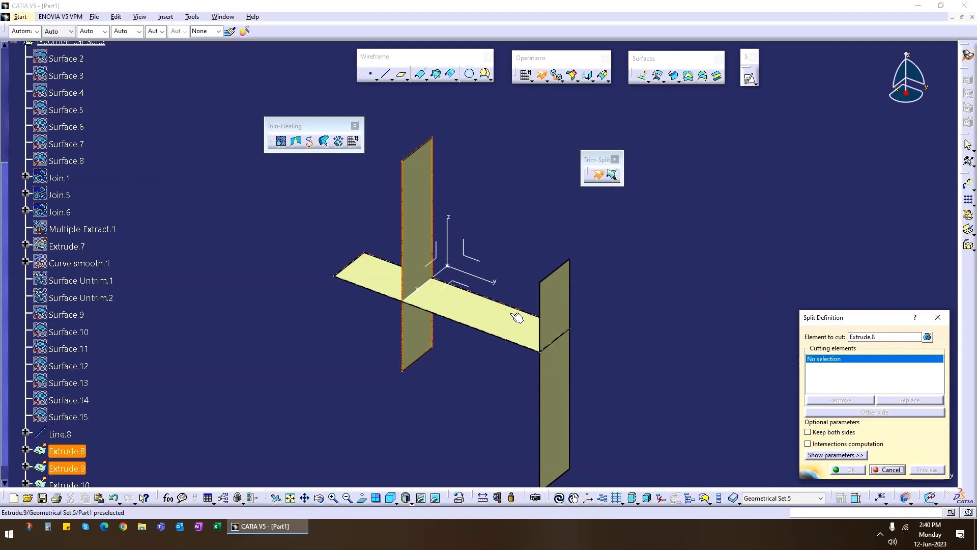
left_click(545, 337)
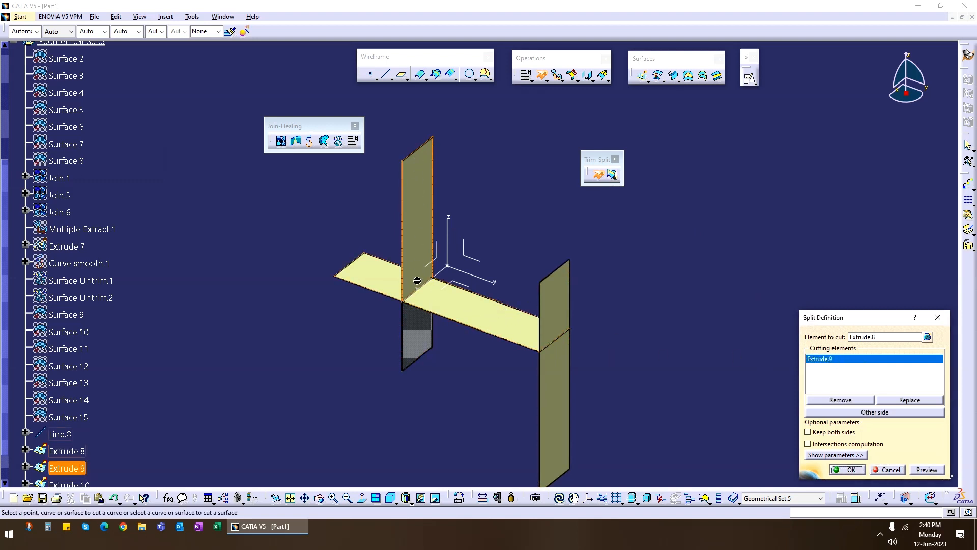
left_click(850, 469)
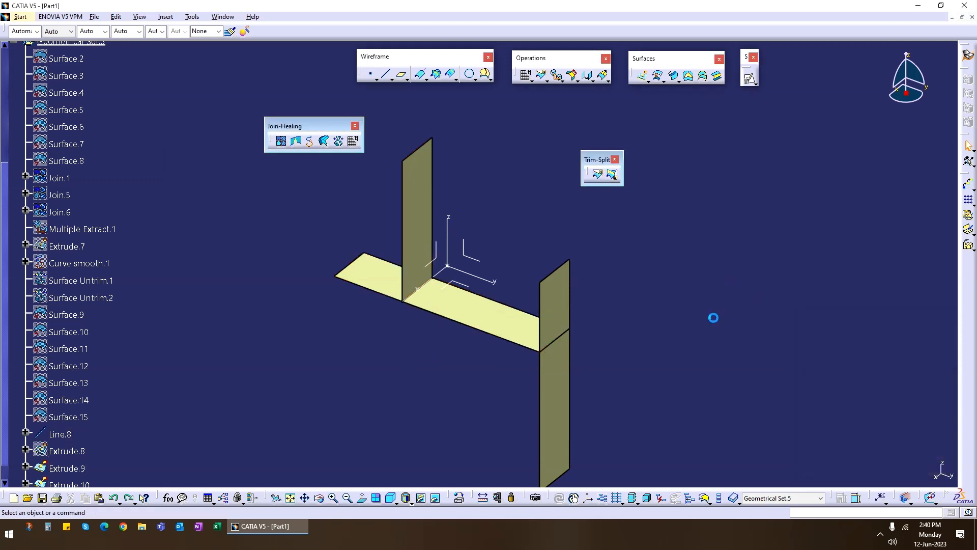
key("ctrl+z")
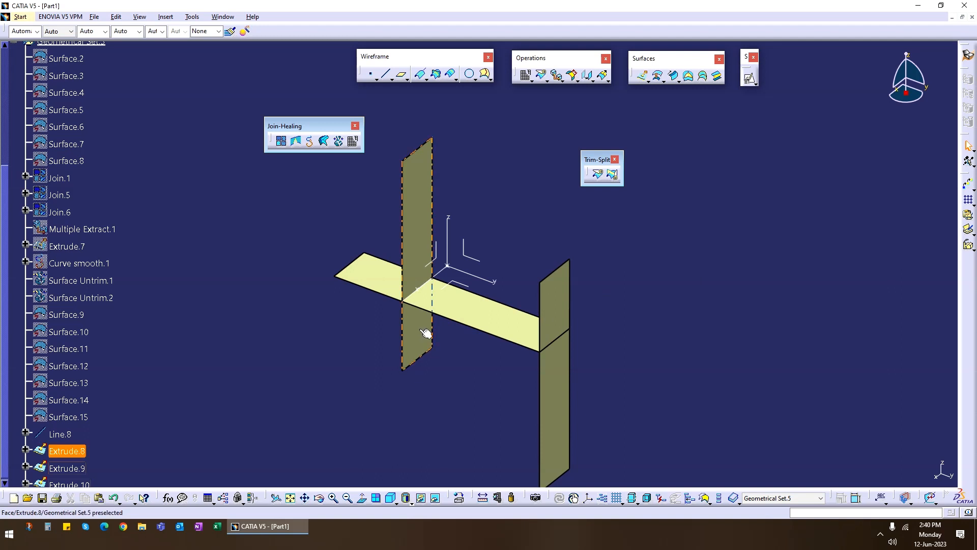
- Split Extrude.8 with Extrude.9 again, keeping the part below the cutting surface, and undo the split
left_click(597, 176)
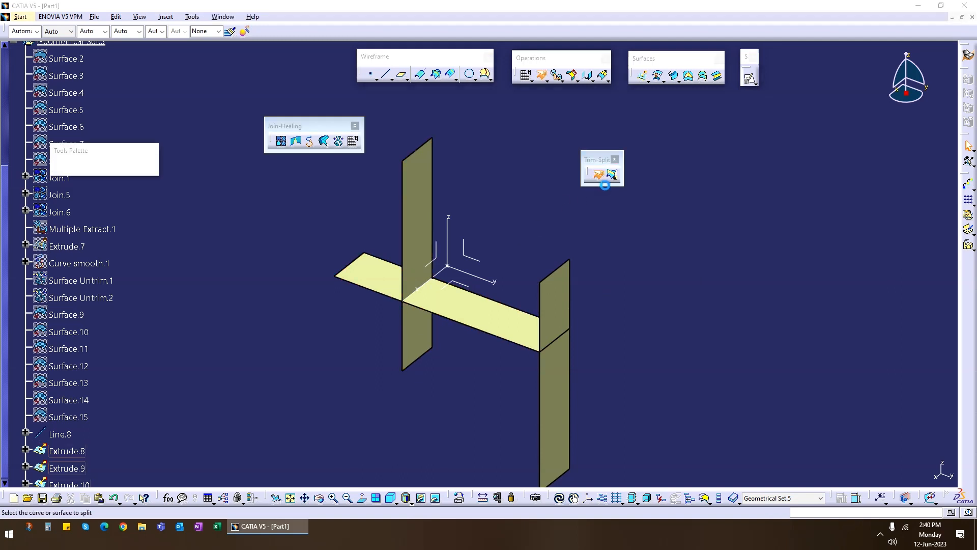
left_click(430, 330)
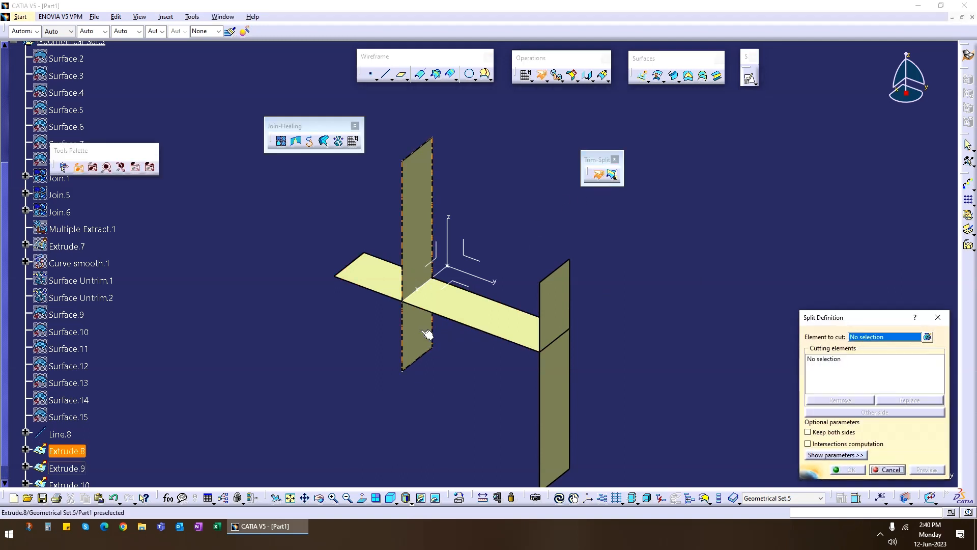
left_click(465, 311)
left_click(849, 469)
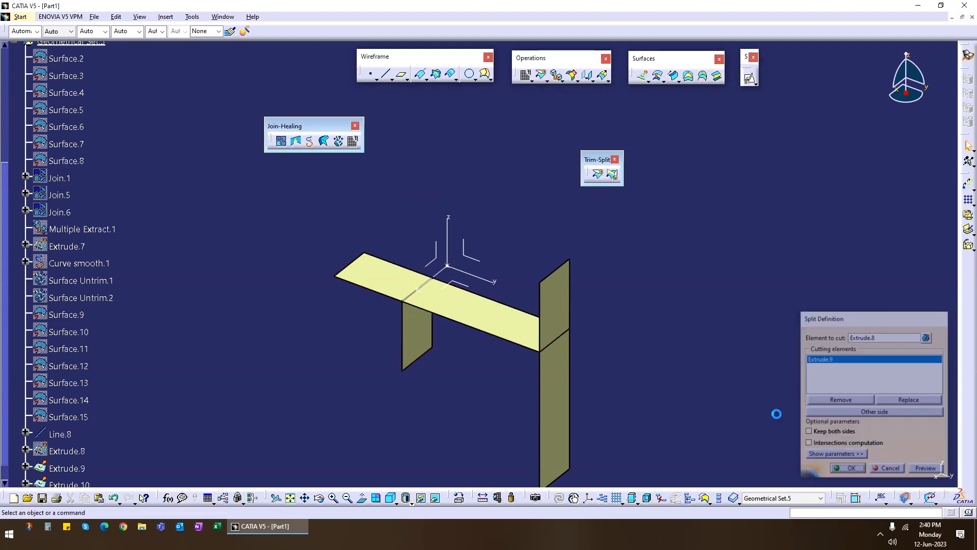
key("ctrl+z")
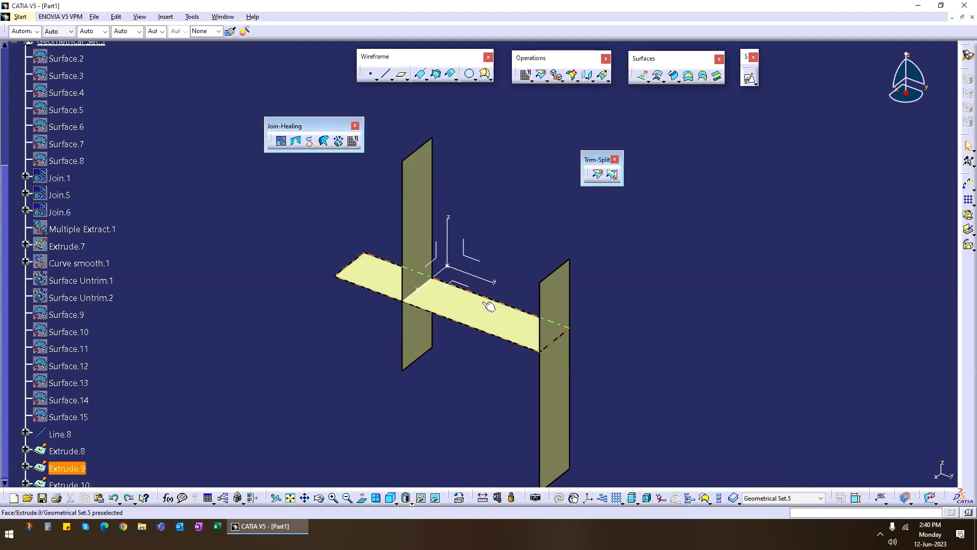
- Split Extrude.9 with both Extrude.8 and Extrude.10, keeping the section between them, and undo the split
left_click(598, 173)
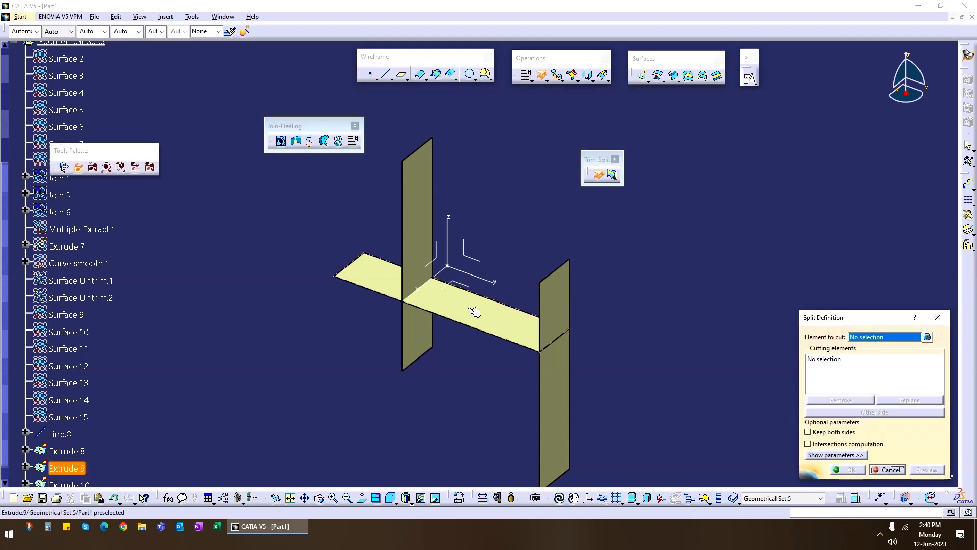
left_click(495, 321)
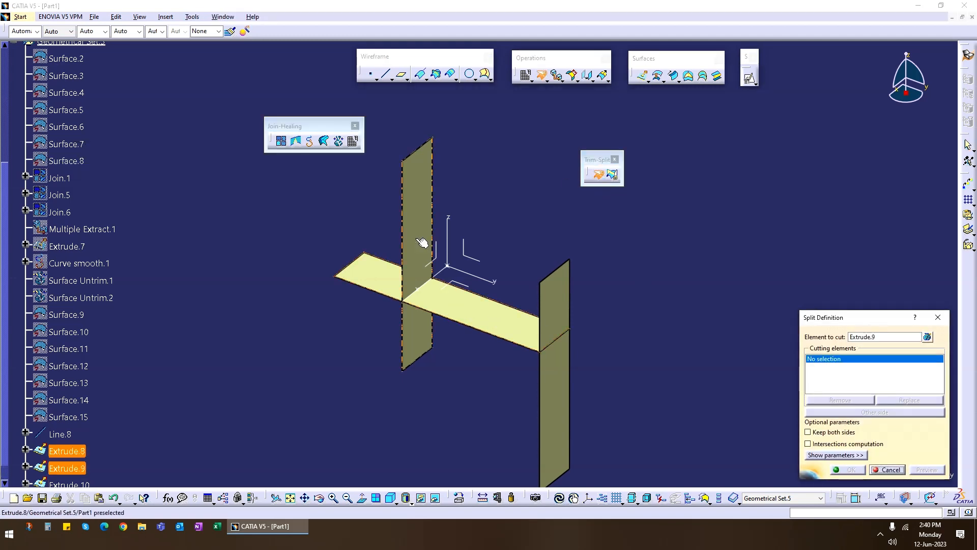
left_click(417, 219)
left_click(556, 301)
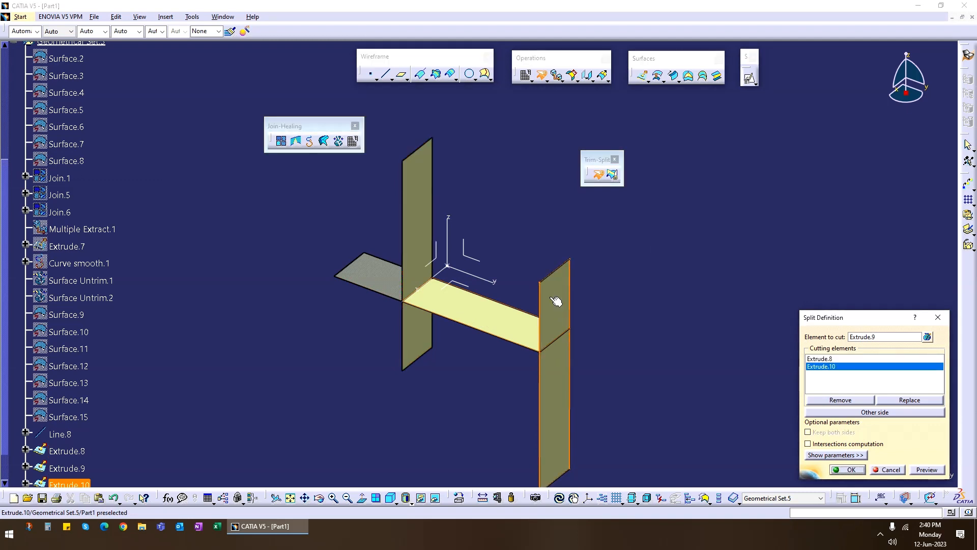
left_click(851, 469)
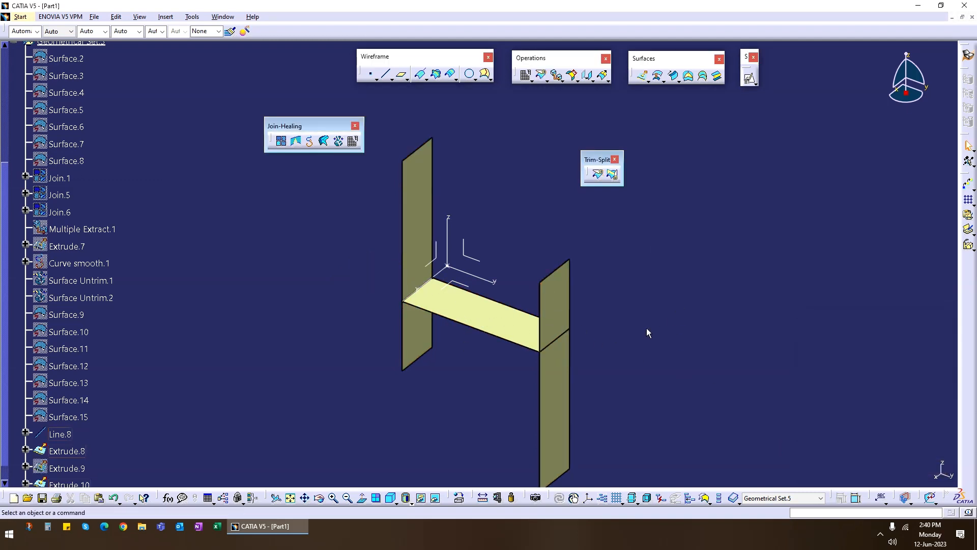
key("ctrl+z")
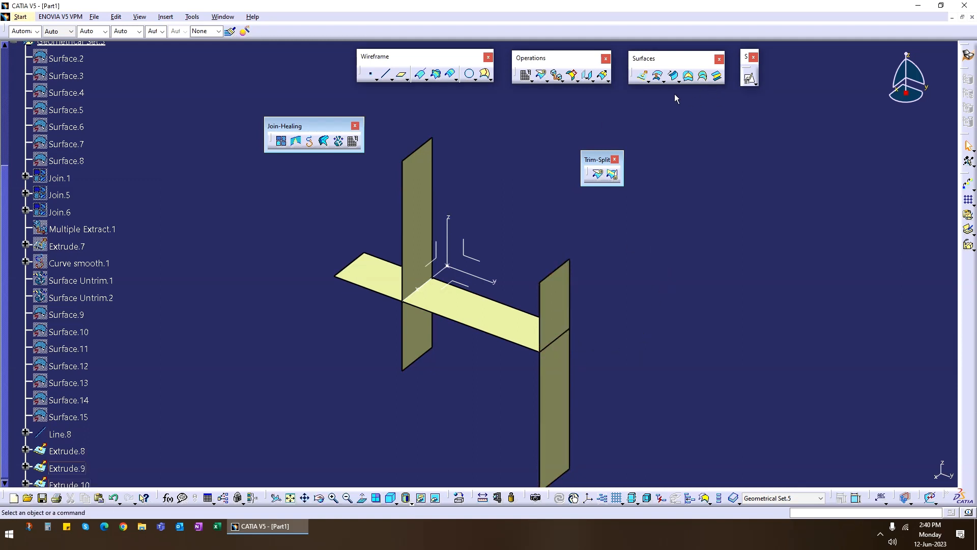
- Extrapolate the end edge of Extrude.9 beyond Extrude.10 by about 75 mm, with tangent continuity
left_click(602, 76)
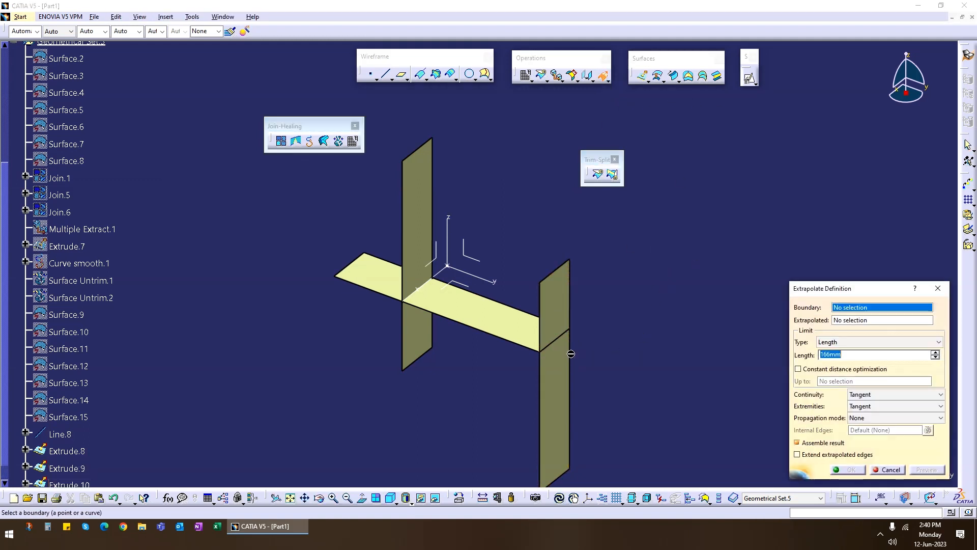
left_click(558, 339)
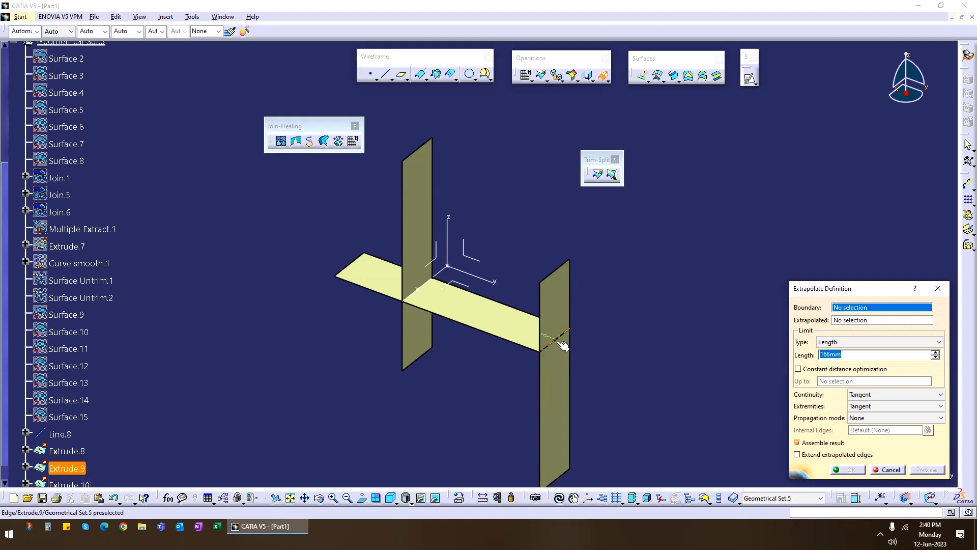
left_click(524, 328)
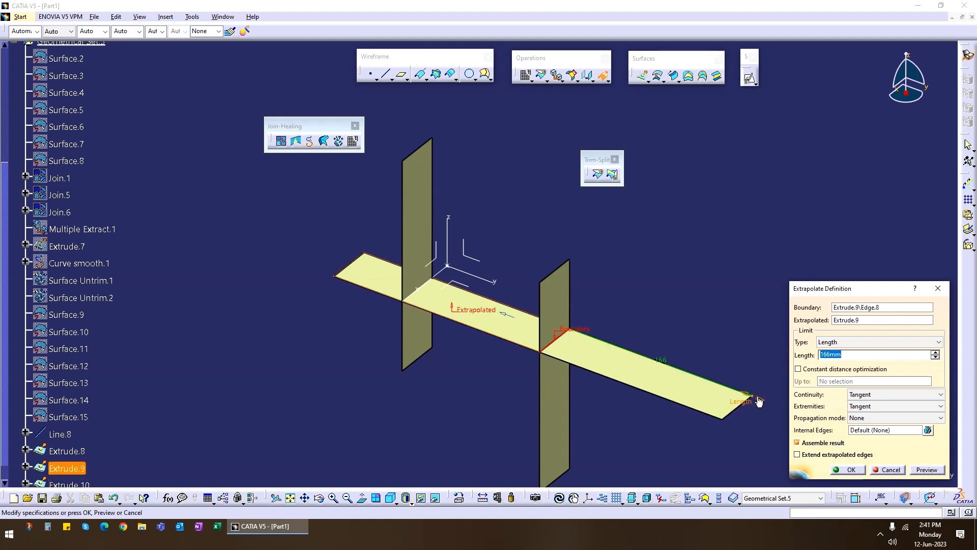
left_click_drag(759, 401, 652, 360)
left_click(847, 470)
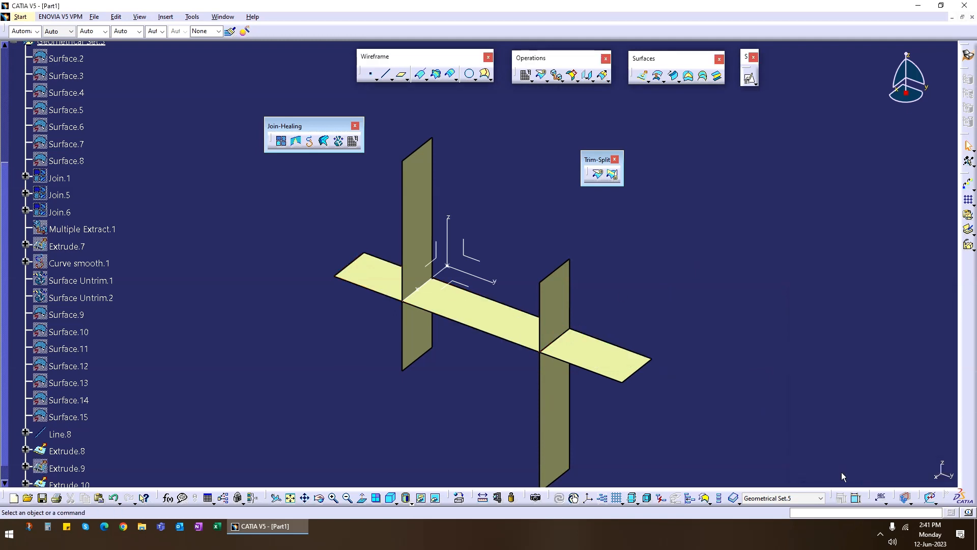
- Reopen the extrapolation to review its continuity options, keeping Tangent
double_click(602, 356)
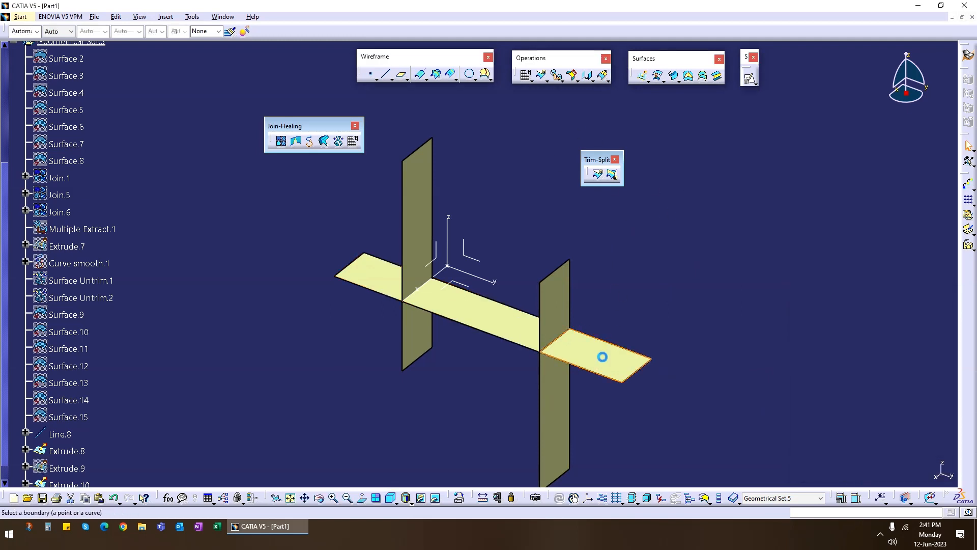
left_click(885, 396)
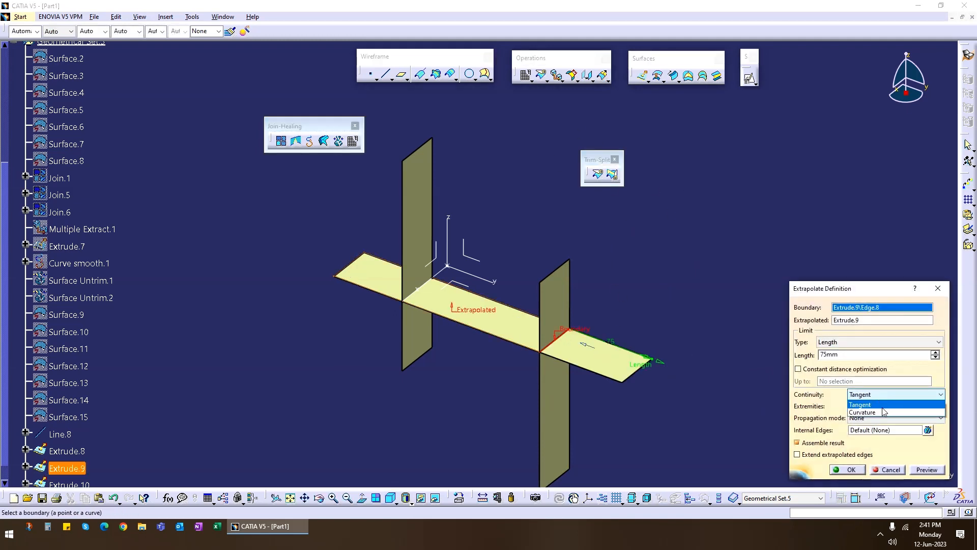
left_click(886, 403)
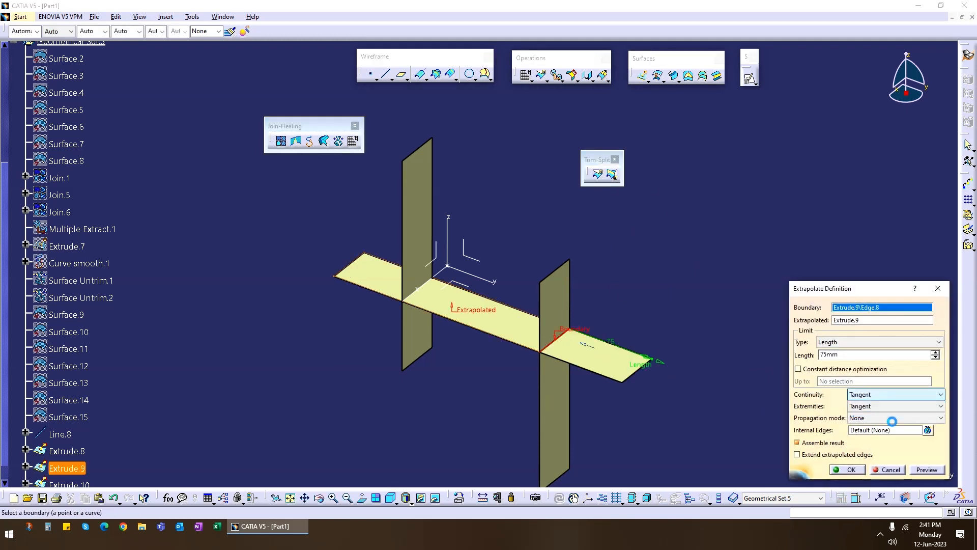
left_click(846, 469)
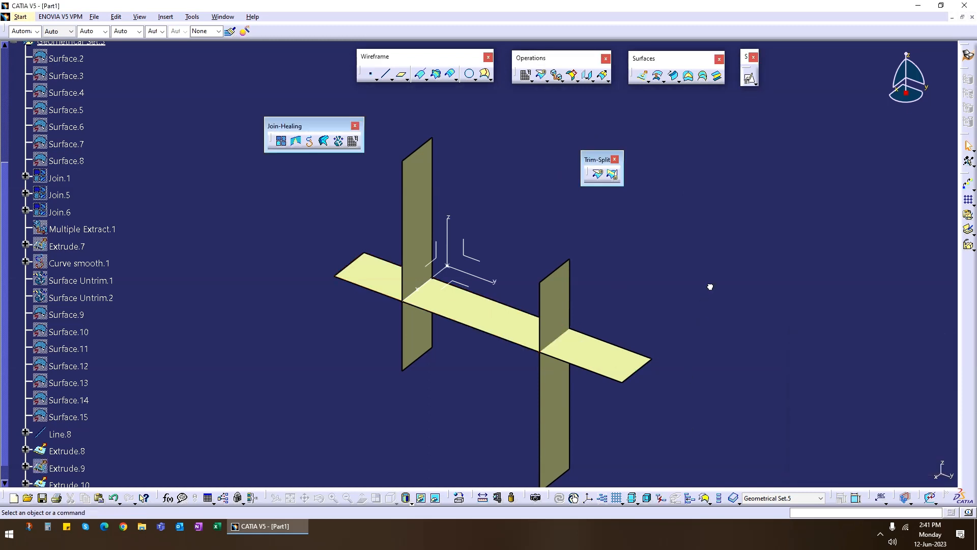
- Split Extrapol.2 with Extrude.8 and Extrude.10, keeping the section between them, and undo the split
left_click(597, 174)
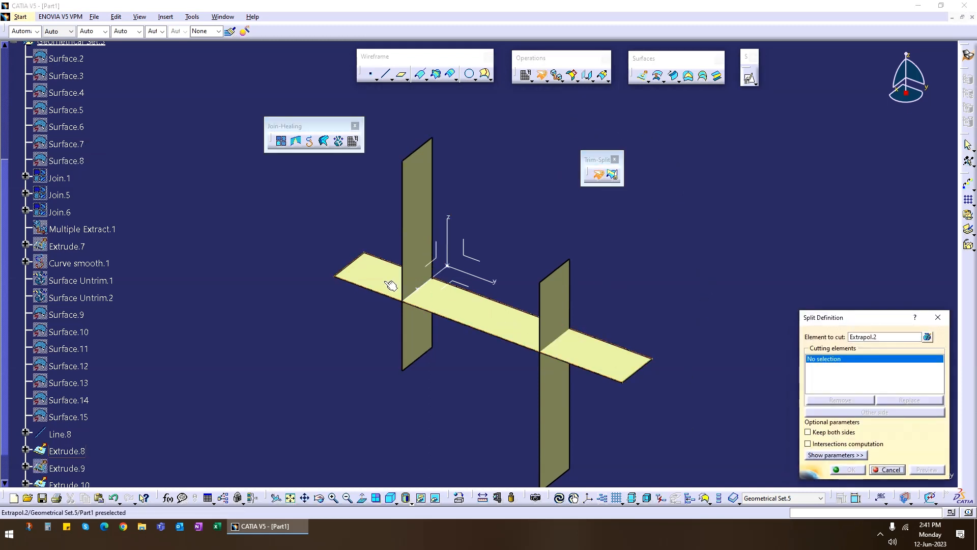
left_click(422, 224)
left_click(562, 305)
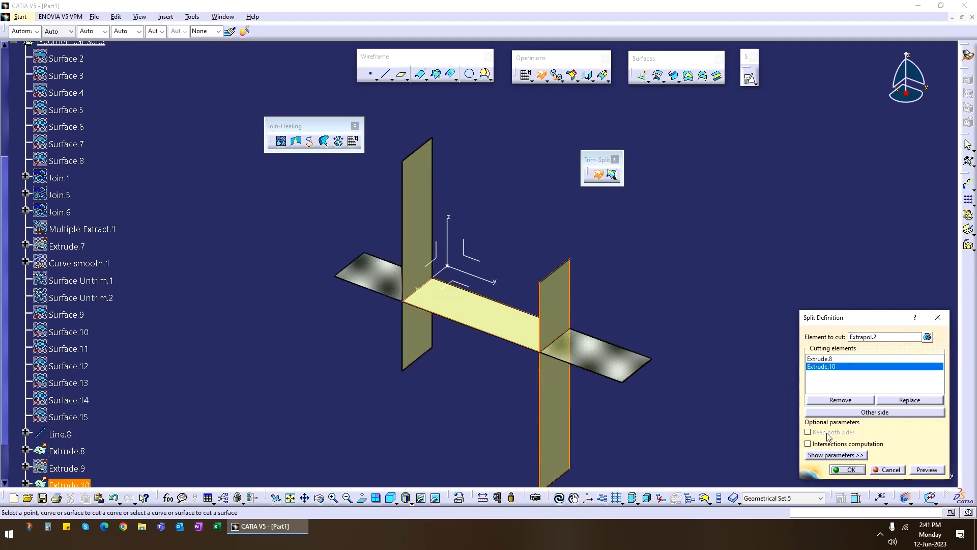
left_click(848, 469)
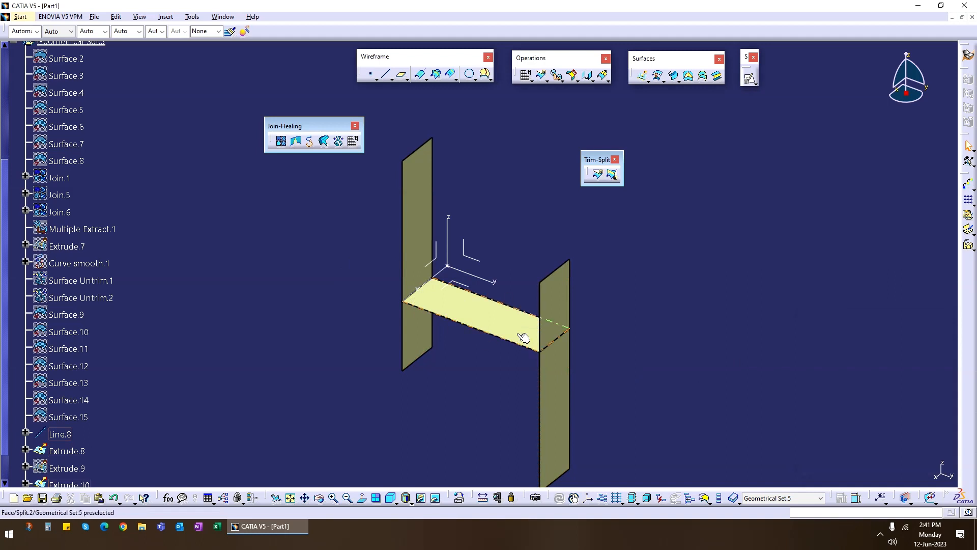
key("ctrl+z")
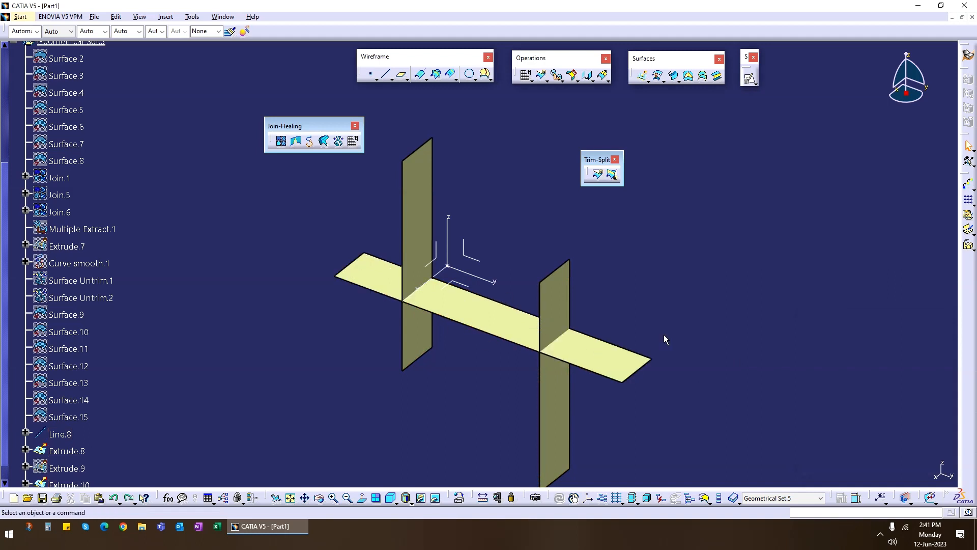
left_click(613, 174)
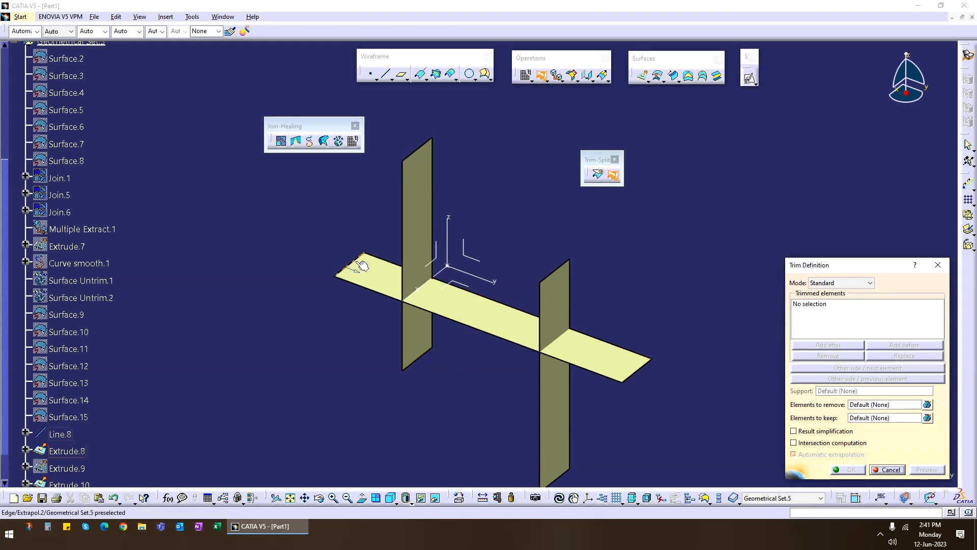
left_click(378, 280)
left_click(410, 239)
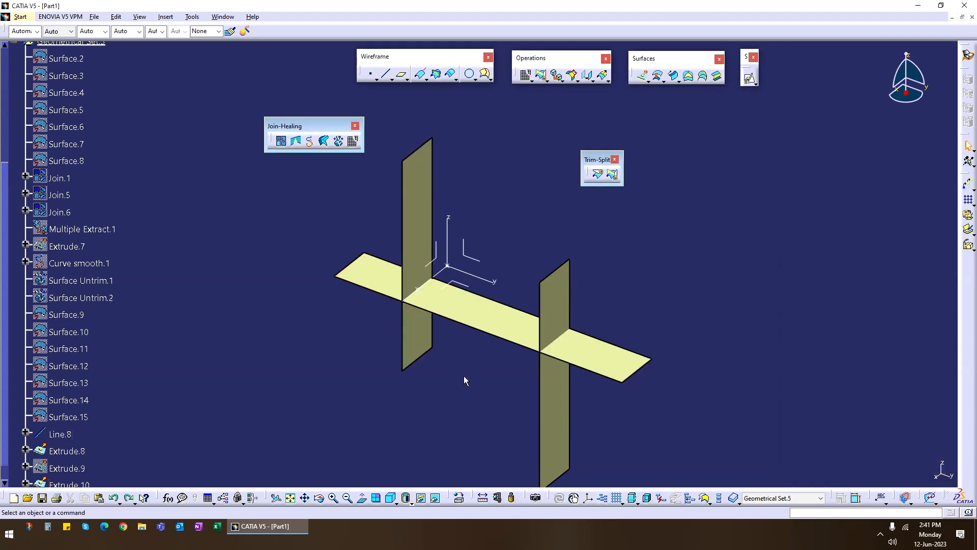
- Trim Extrude.8, Extrapol.2 and Extrude.10 together, keeping both lower vertical parts and the middle section, and undo the trim
left_click(612, 174)
left_click(426, 356)
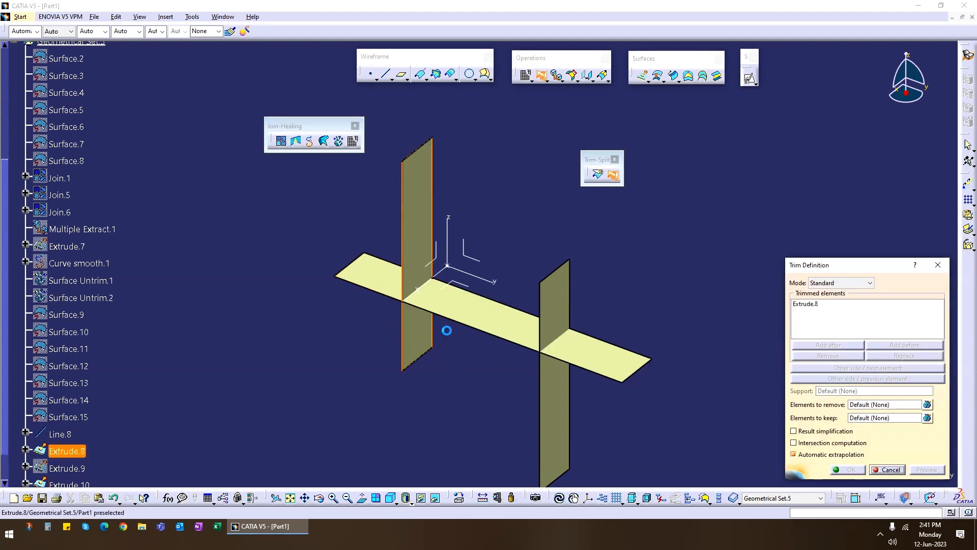
left_click(481, 318)
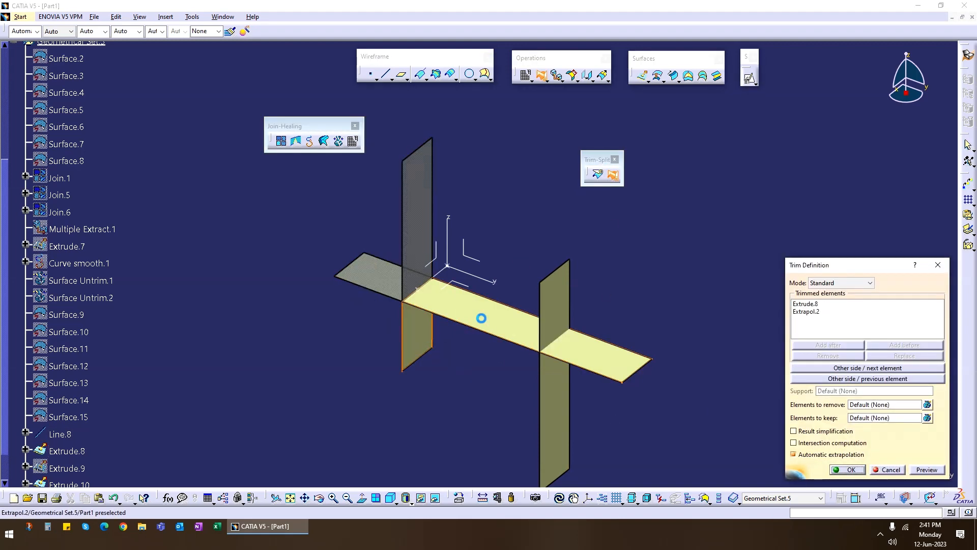
left_click(561, 413)
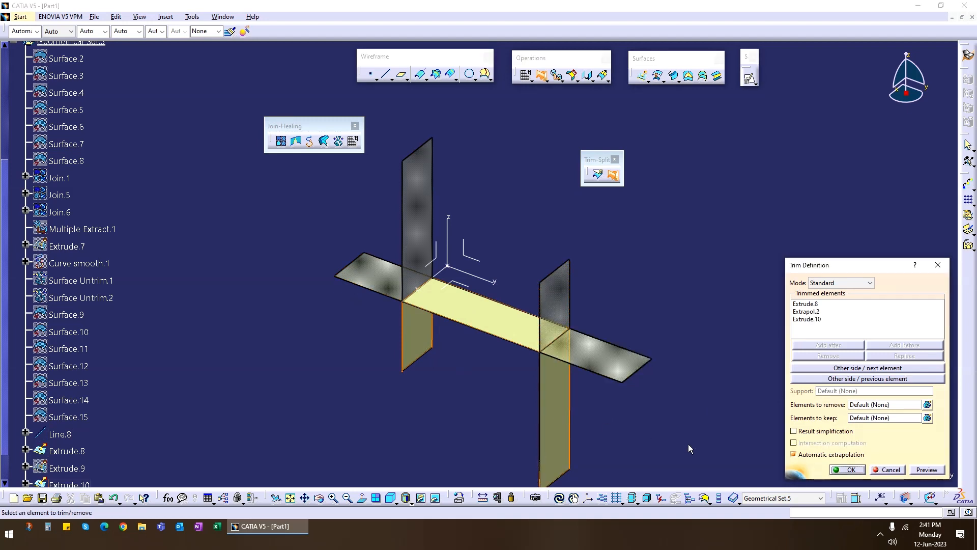
left_click(846, 468)
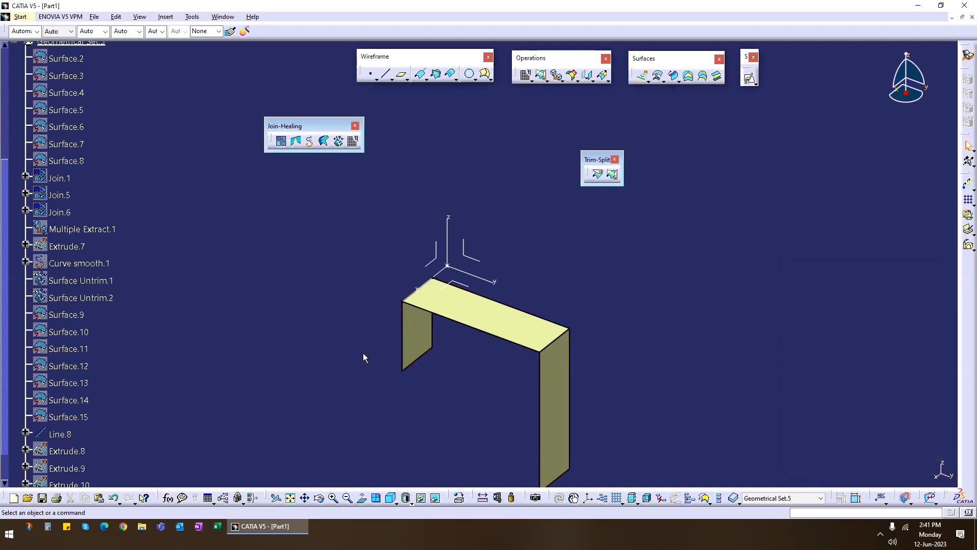
key("ctrl+z")
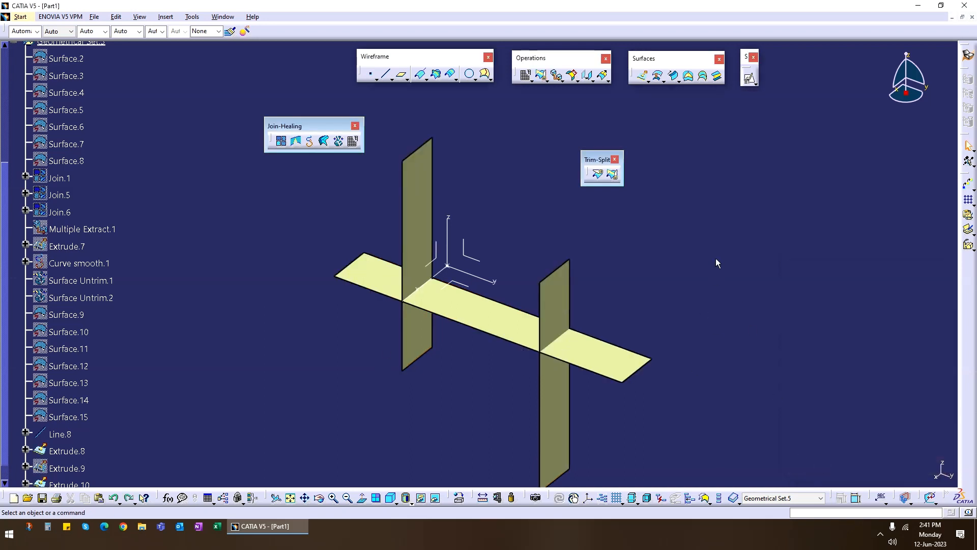
- Try to trim Extrude.10 directly with Extrude.8, and cancel the command
left_click(612, 174)
left_click(564, 396)
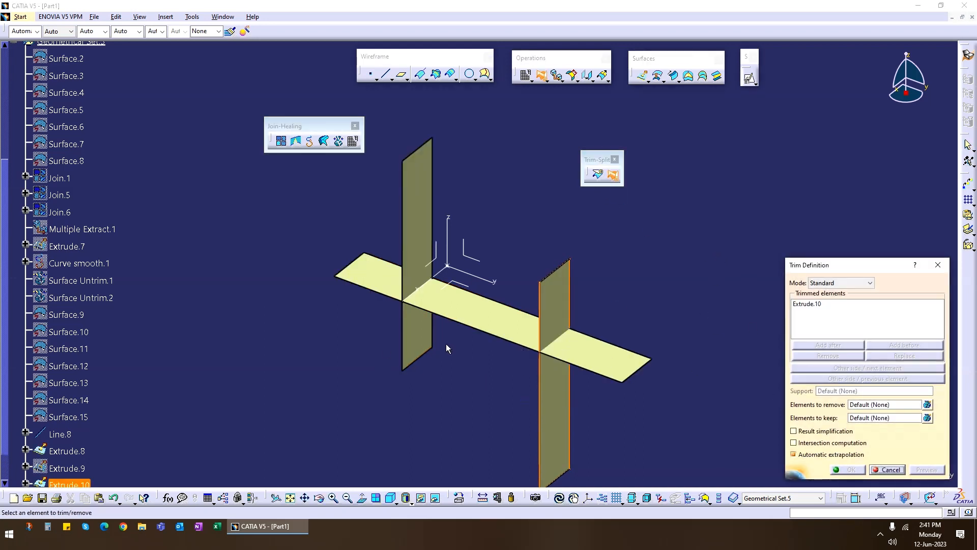
left_click(431, 346)
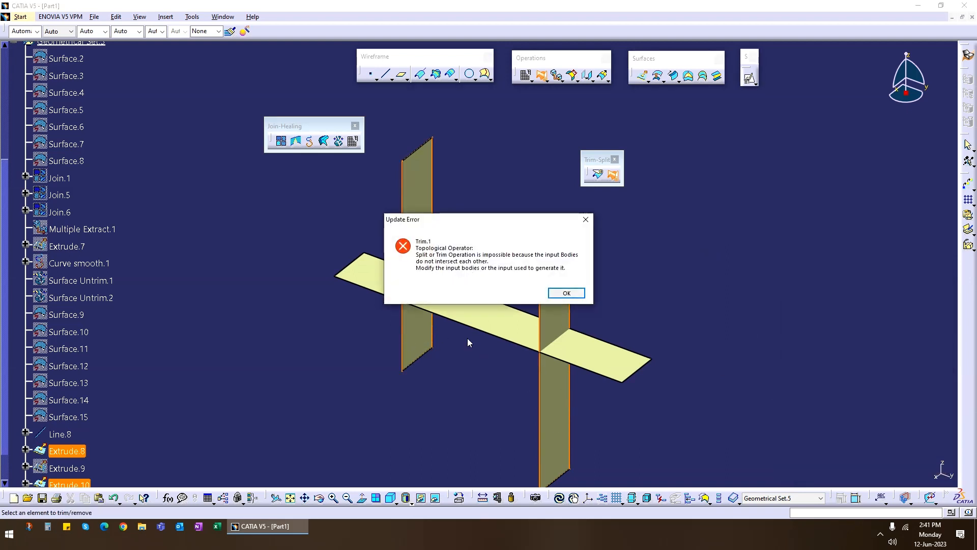
left_click(570, 294)
left_click(903, 468)
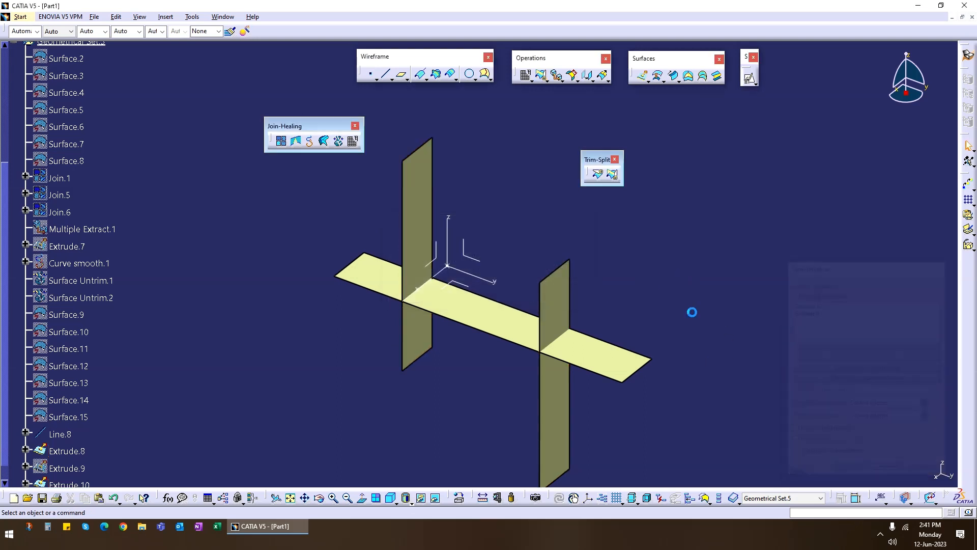
- Trim Extrude.10, Extrapol.2 and Extrude.8, keeping Extrude.10's lower part, the middle section and Extrude.8's upper part
left_click(563, 410)
left_click(508, 325)
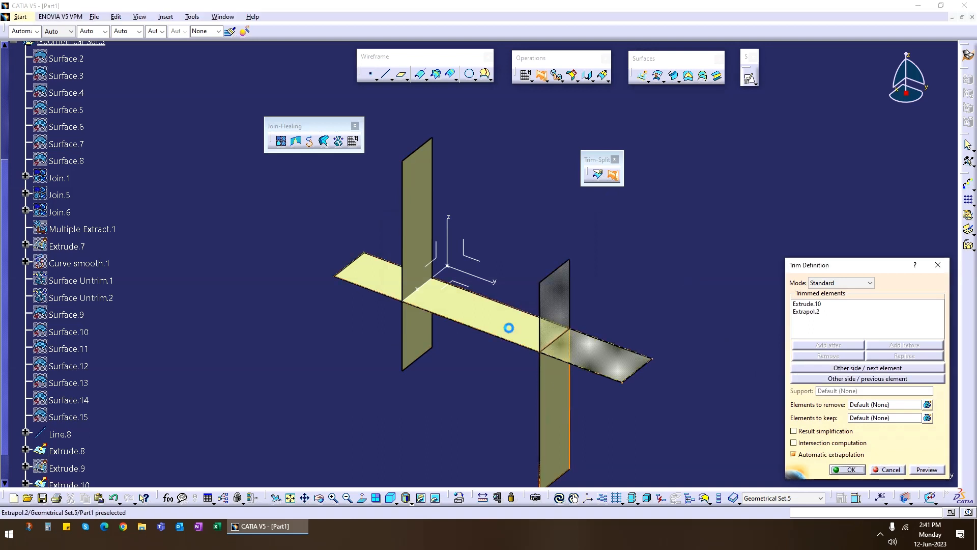
left_click(427, 219)
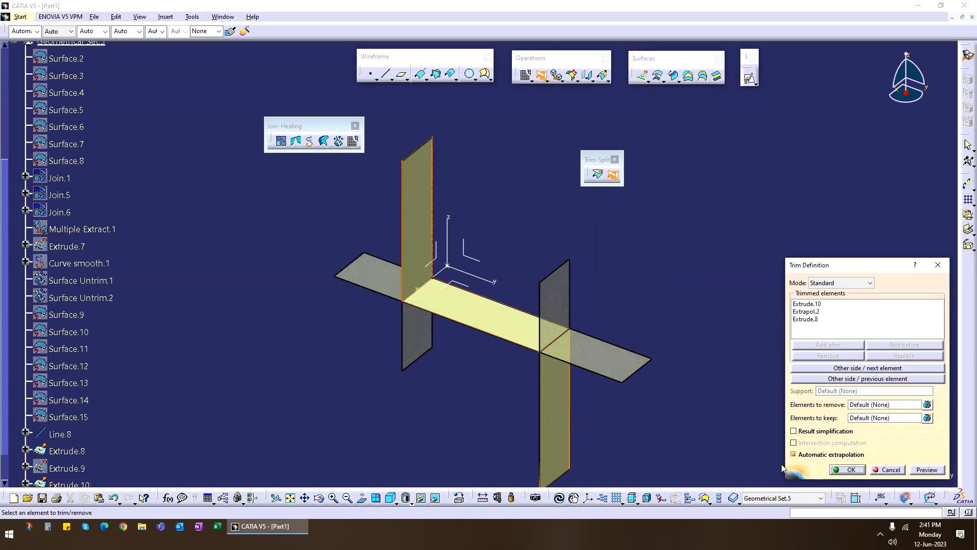
left_click(846, 469)
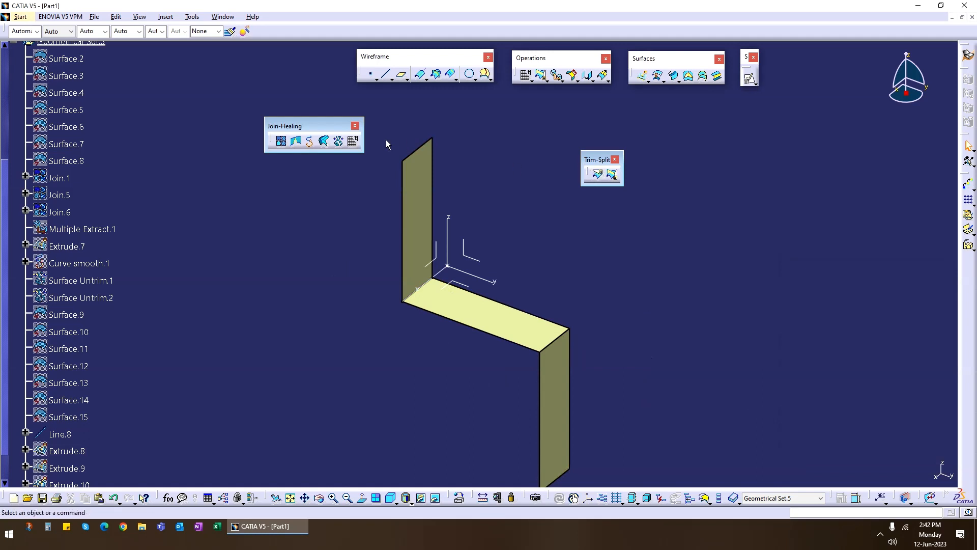
- Move the floating Join-Healing and Trim-Split commands clear of the surfaces and float the Extracts commands beneath the Surfaces commands
left_click_drag(359, 129, 239, 83)
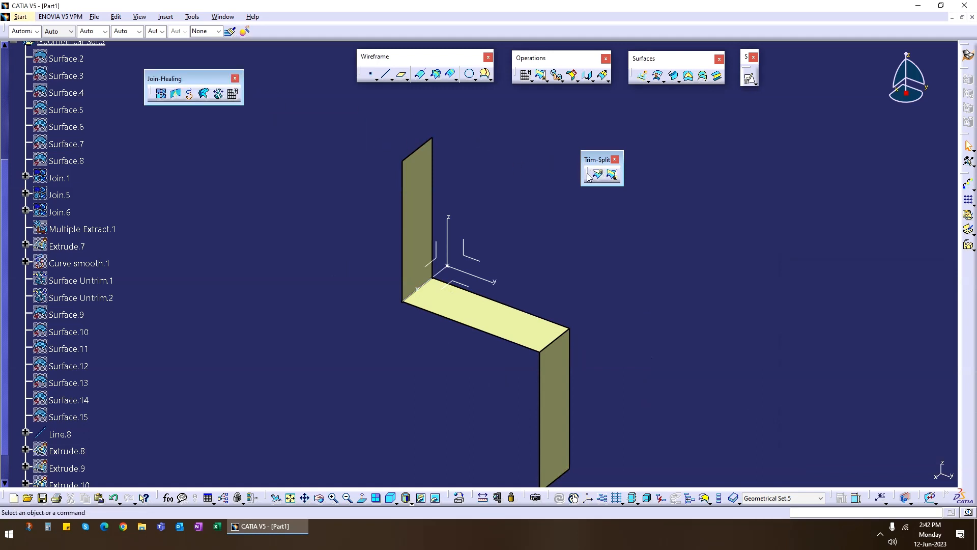
left_click_drag(588, 176, 263, 89)
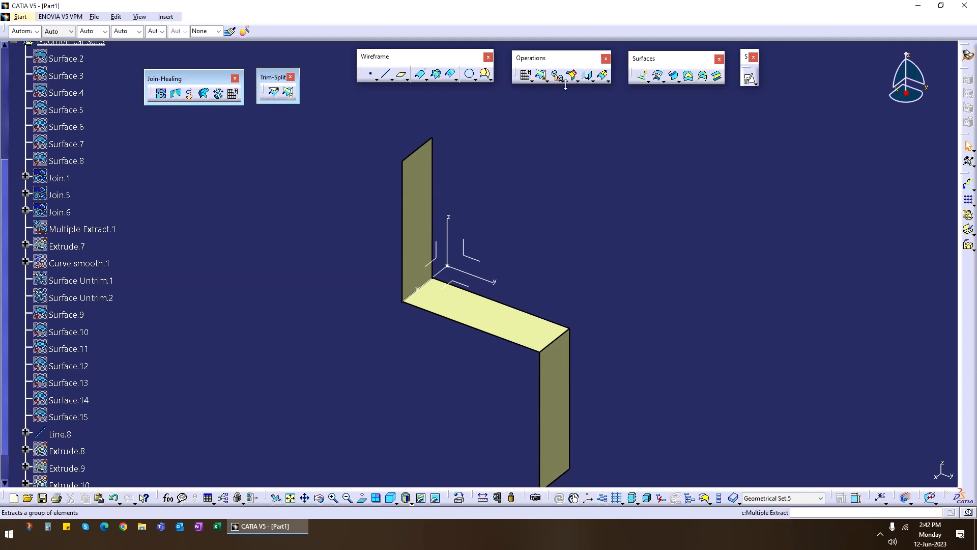
left_click(561, 80)
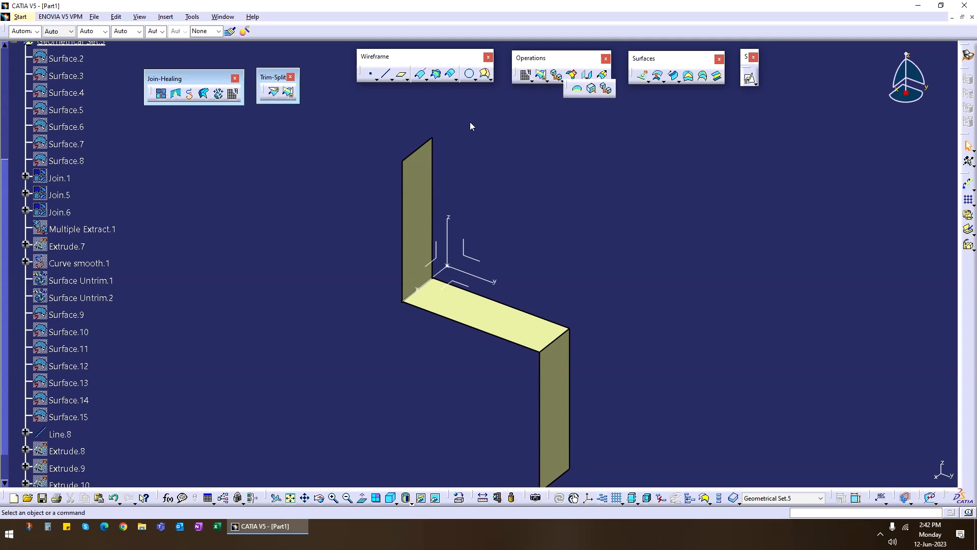
left_click_drag(655, 126, 671, 123)
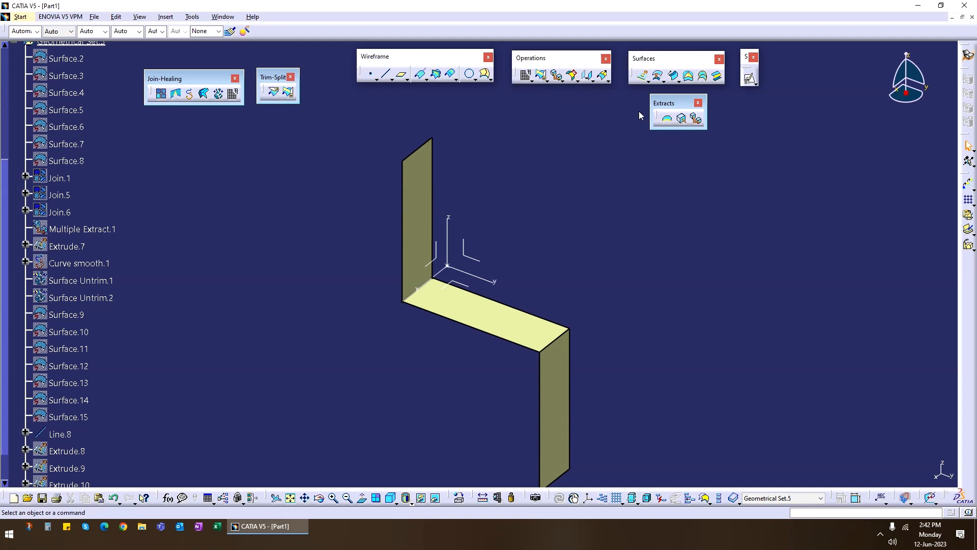
left_click_drag(655, 110, 638, 111)
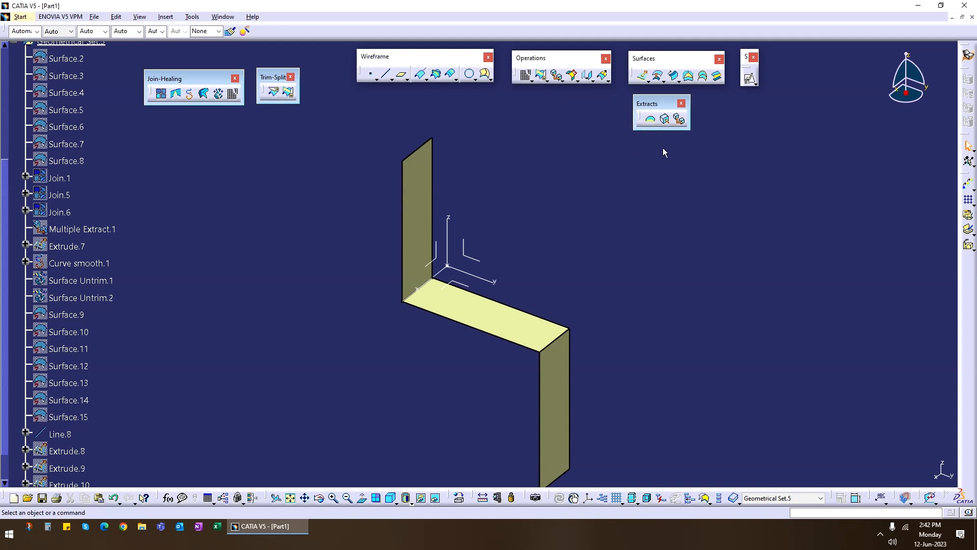
left_click(650, 122)
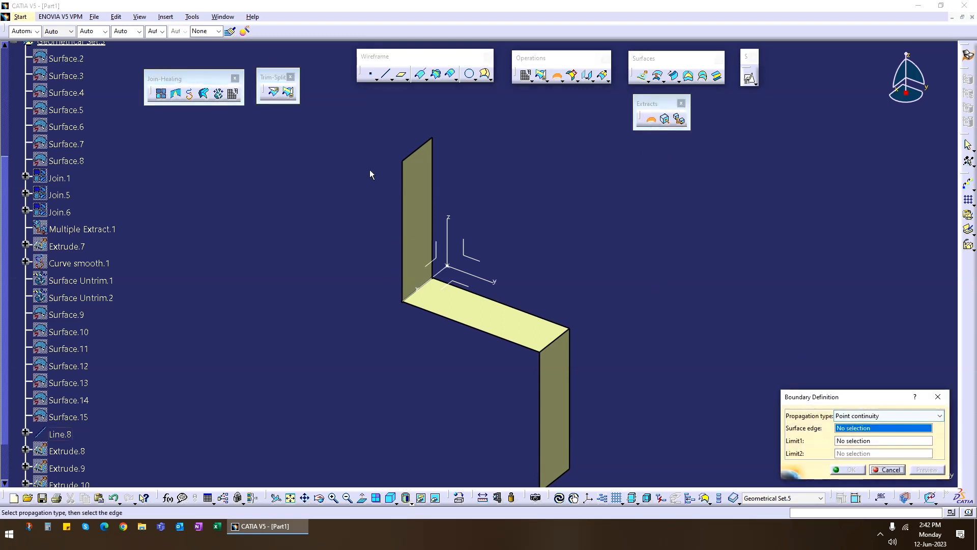
middle_click_drag(588, 303, 601, 325)
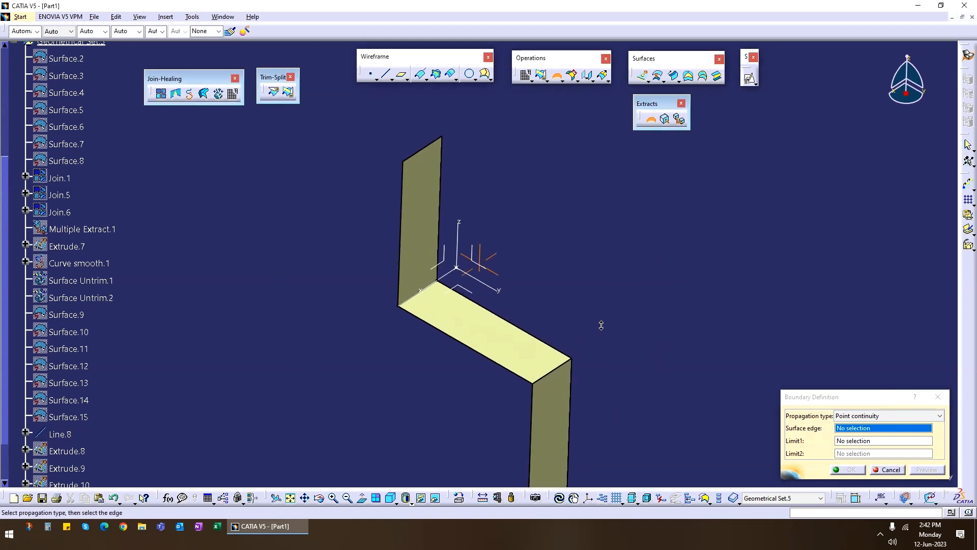
left_click(888, 469)
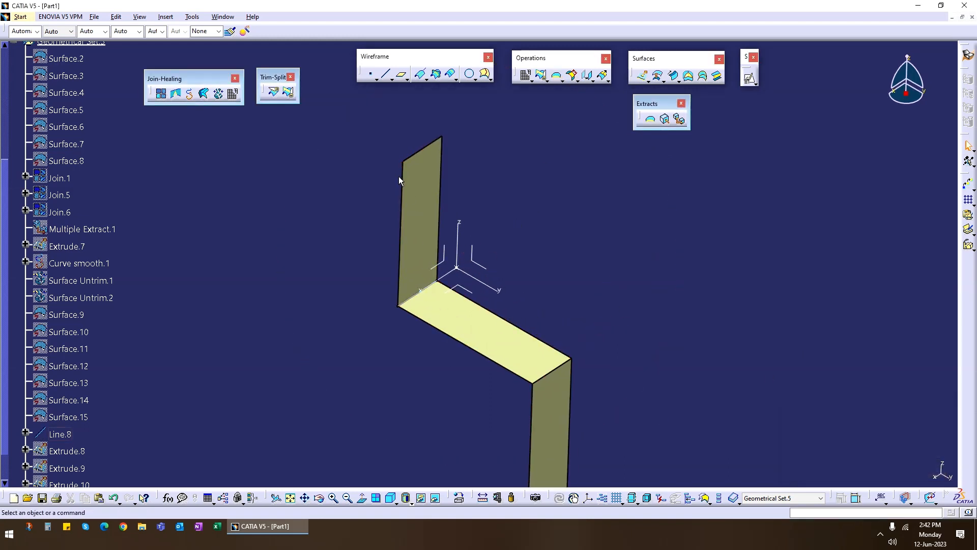
- Preview a boundary from the upper vertical face's outer side edge with Tangent continuity and No propagation, and cancel the command
middle_click_drag(406, 346, 438, 328)
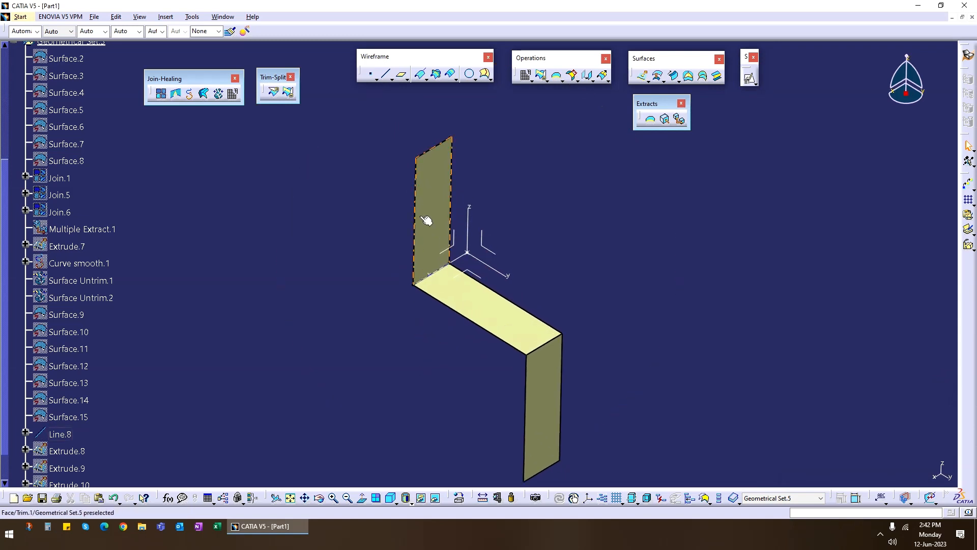
left_click(649, 120)
left_click(421, 208)
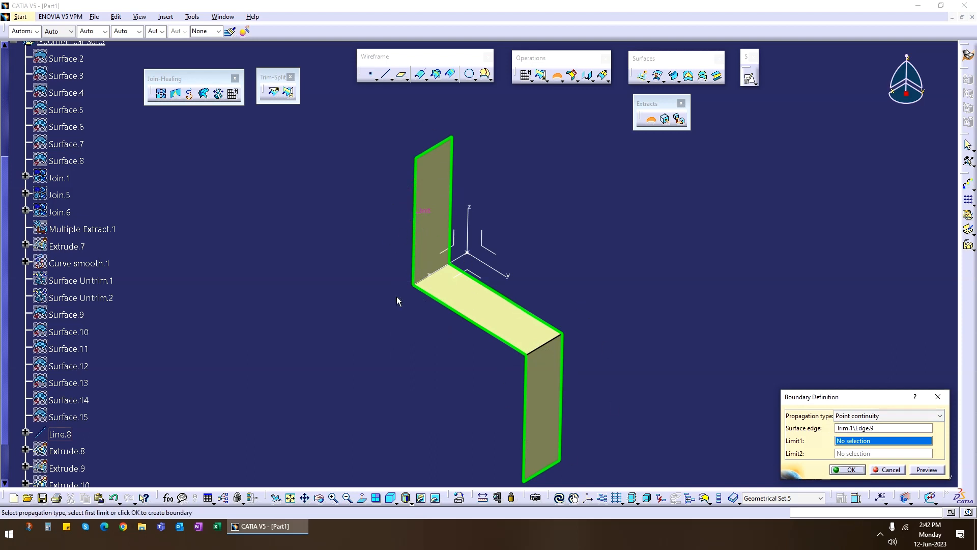
left_click(895, 418)
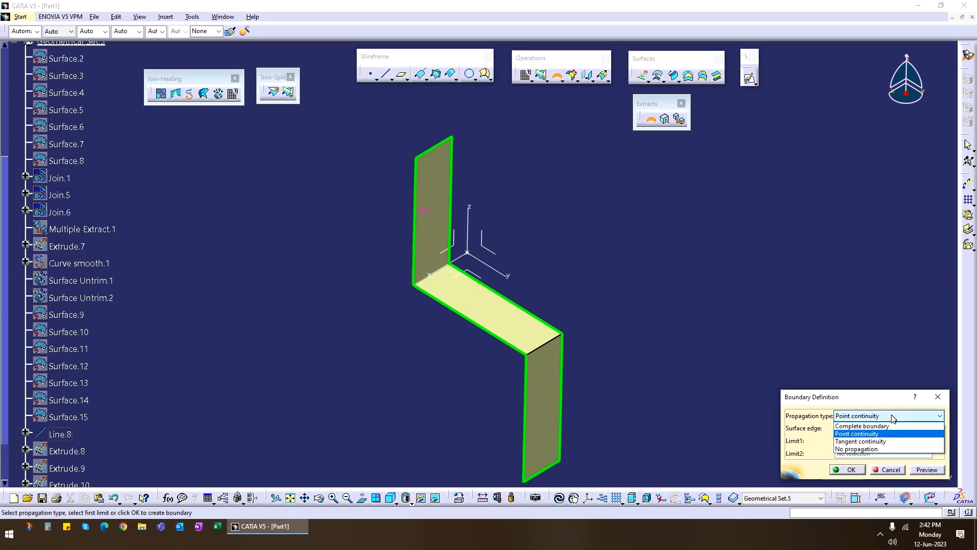
left_click(886, 441)
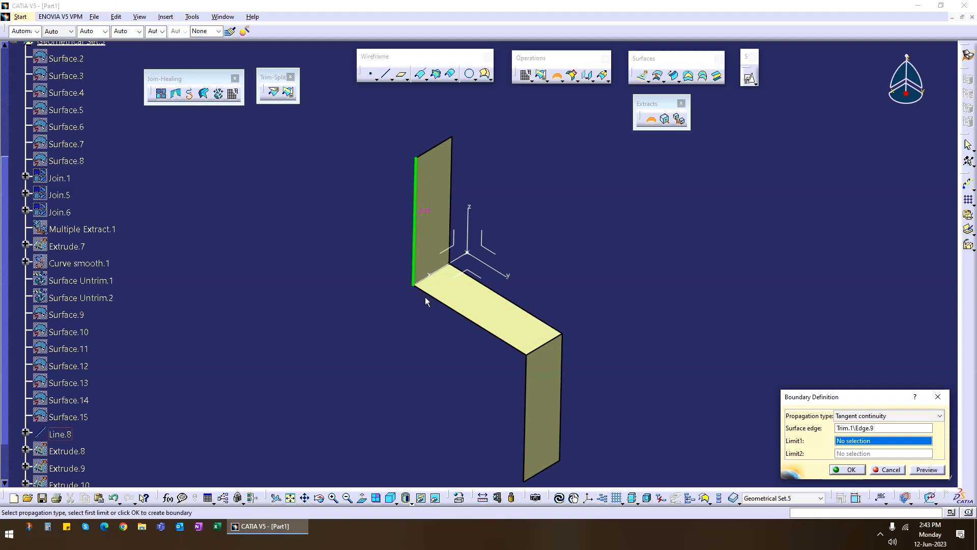
left_click(903, 418)
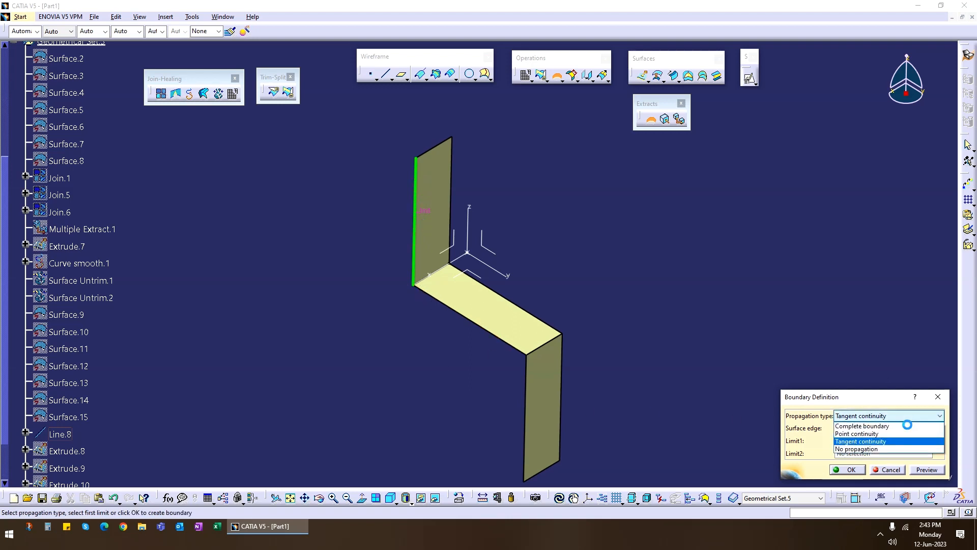
left_click(883, 448)
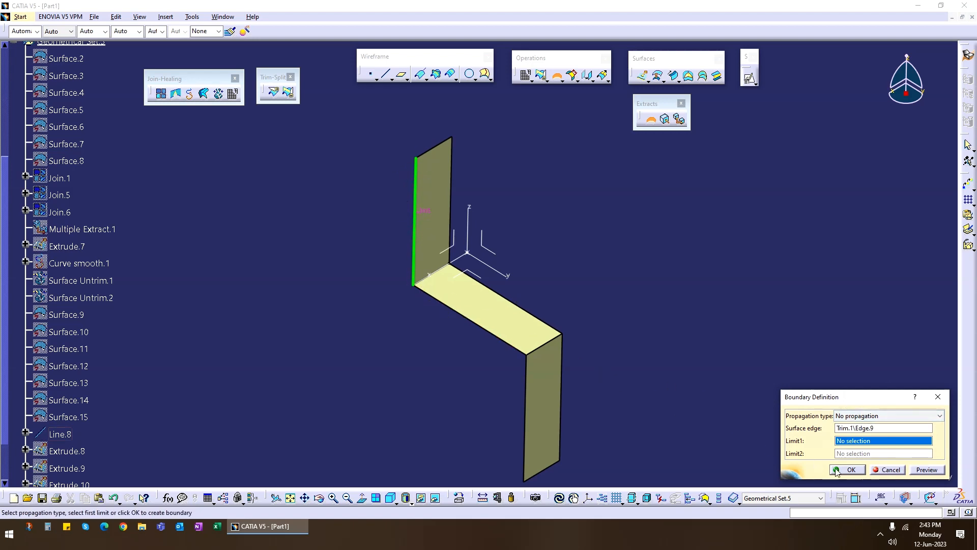
left_click(885, 471)
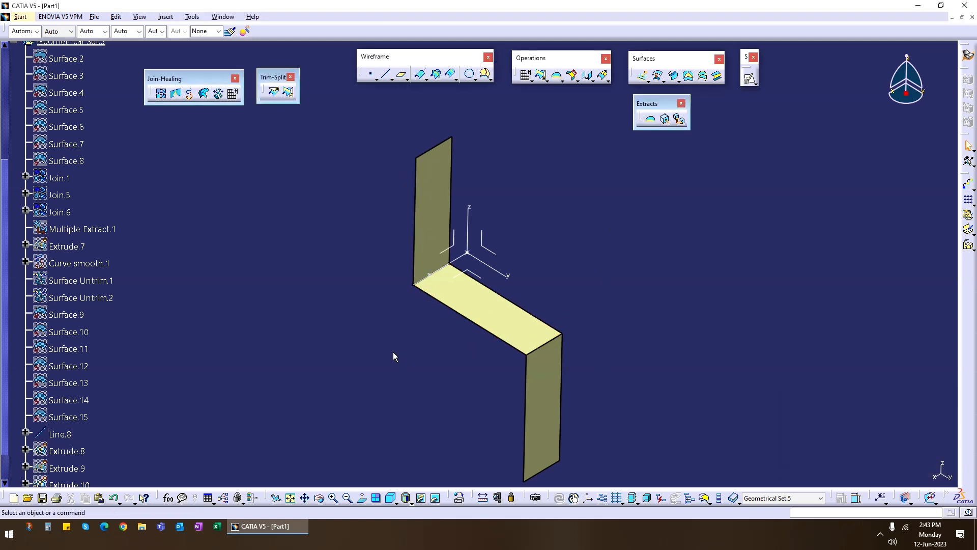
left_click(577, 80)
left_click(590, 93)
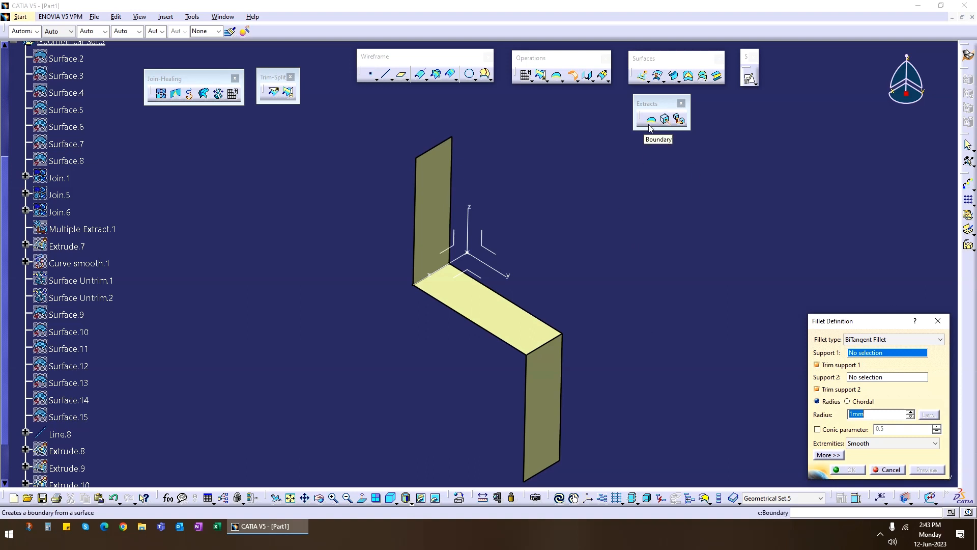
left_click(888, 340)
left_click(891, 346)
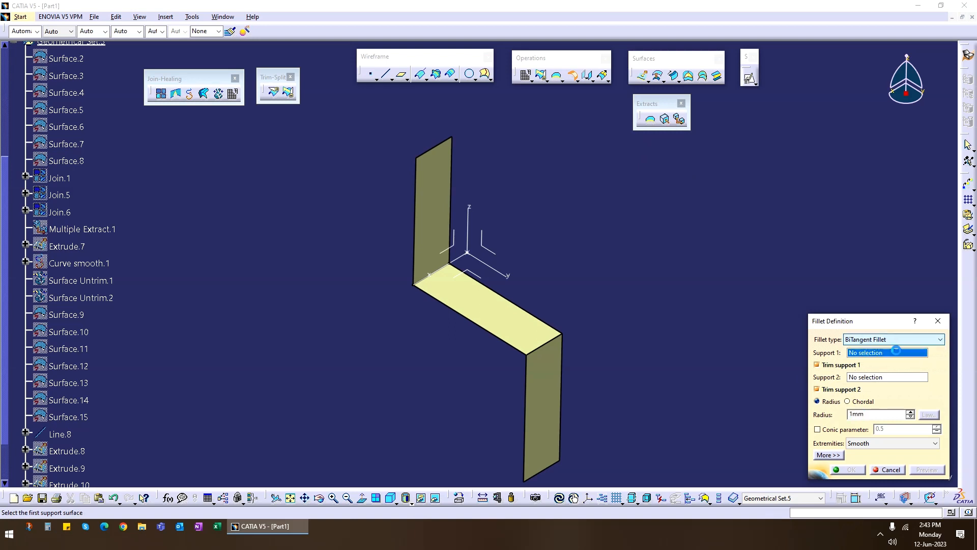
middle_click_drag(616, 368, 621, 319)
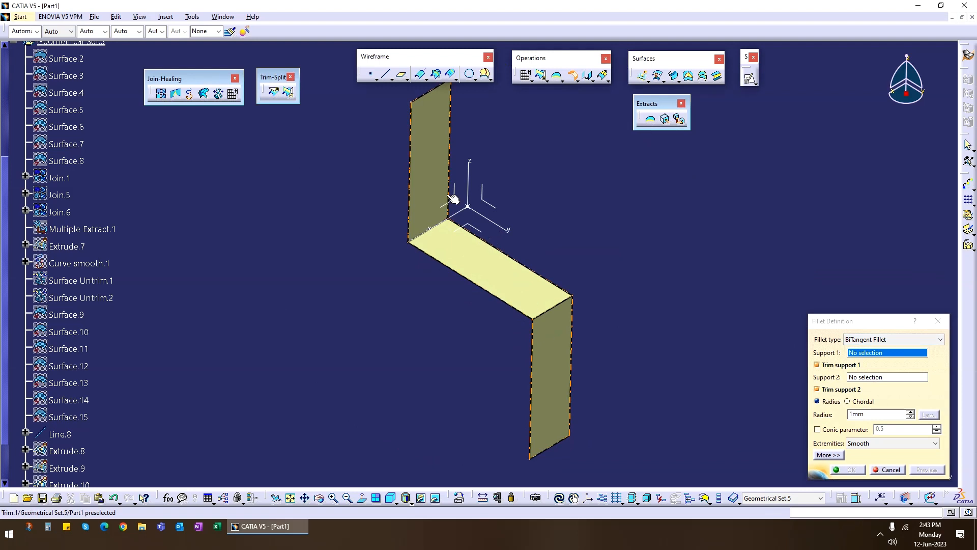
right_click(524, 294)
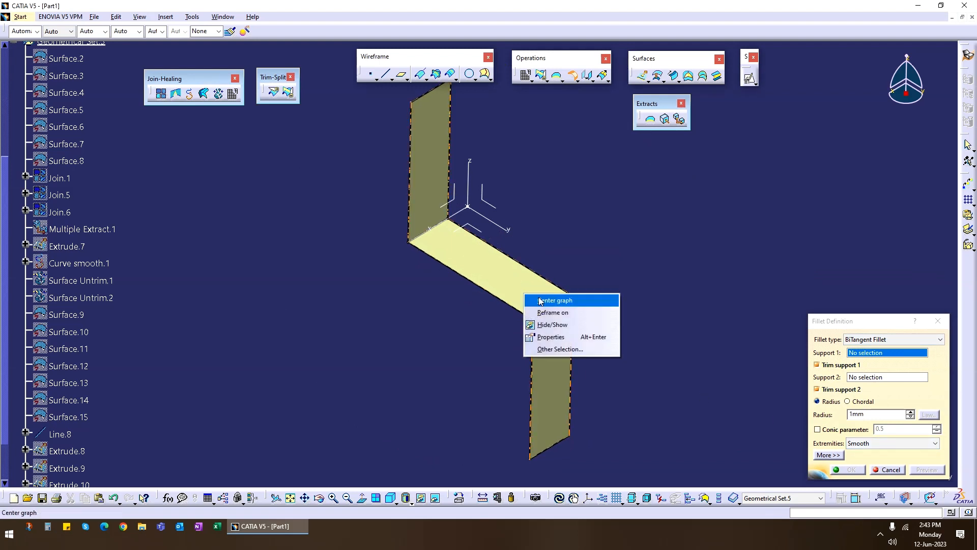
key("Escape")
key("Escape")
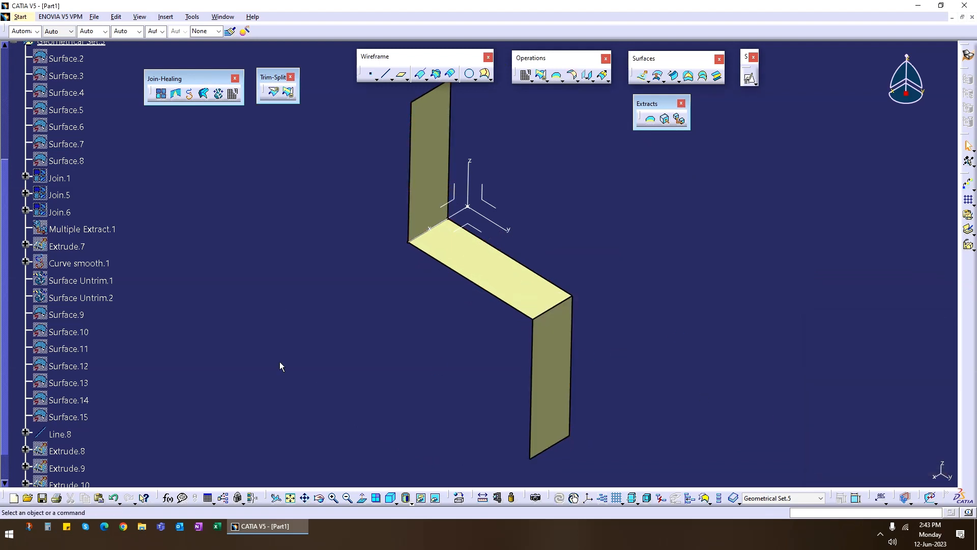
- Hide Trim.1 and show the original surfaces Extrude.8, Extrude.10 and Extrapol.2, leaving Extrude.9 hidden
scroll(152, 358, "down", 3)
right_click(67, 430)
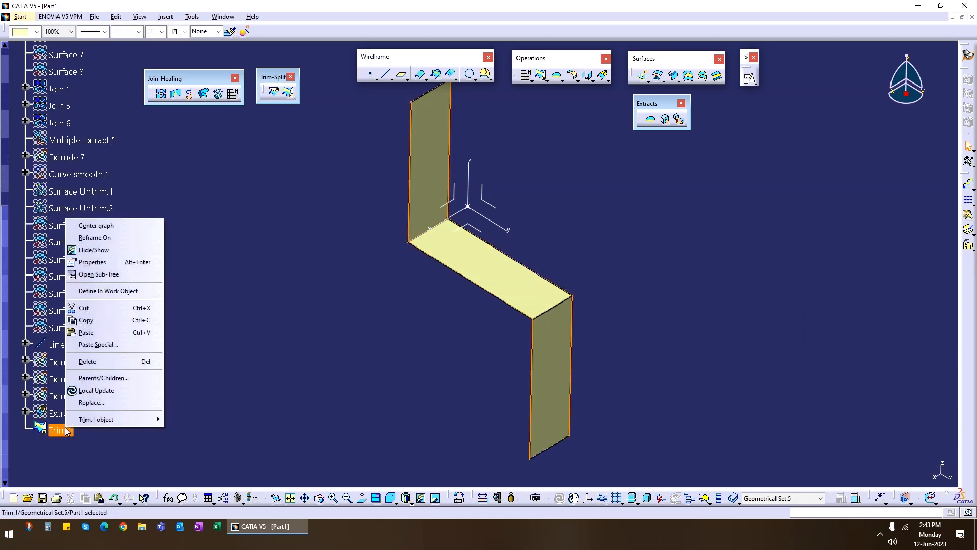
key("h")
right_click(67, 396)
key("h")
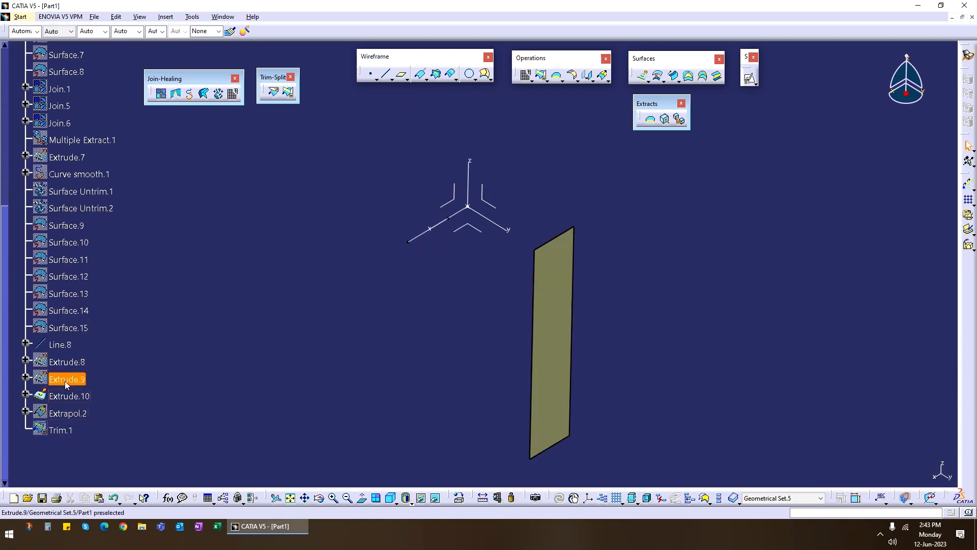
right_click(65, 381)
key("h")
right_click(67, 362)
key("h")
right_click(67, 379)
key("h")
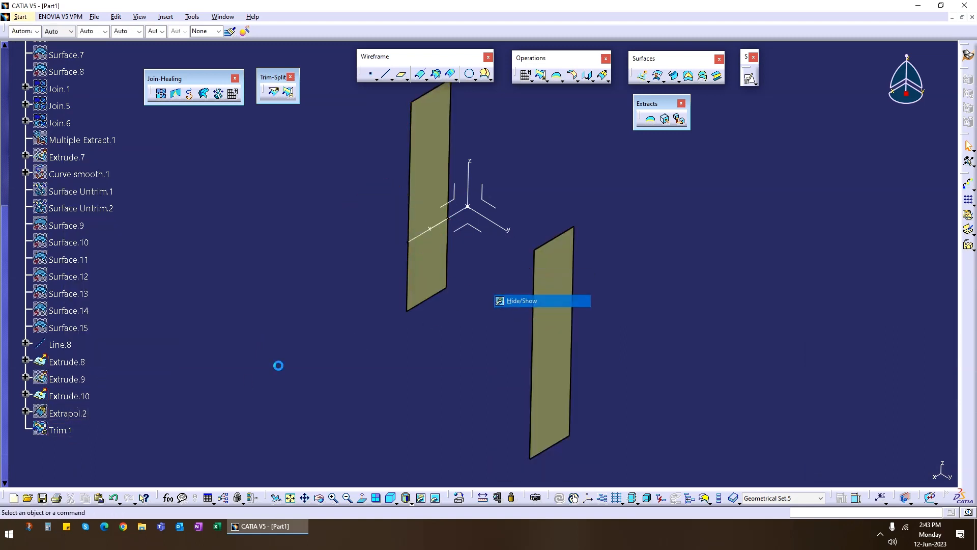
right_click(71, 413)
key("h")
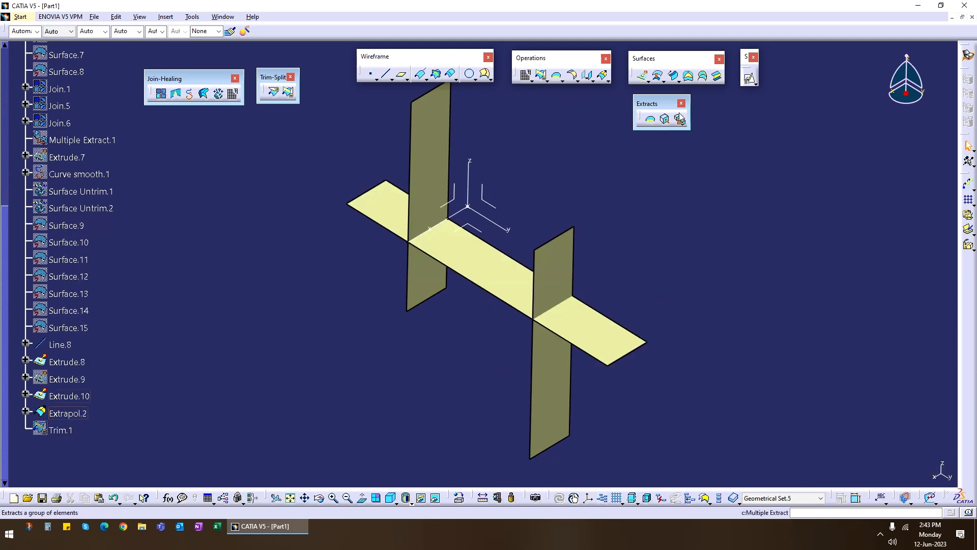
- Create a BiTangent fillet with a 10 mm radius between Extrapol.2 and Extrude.10, trimming both supports
left_click(572, 76)
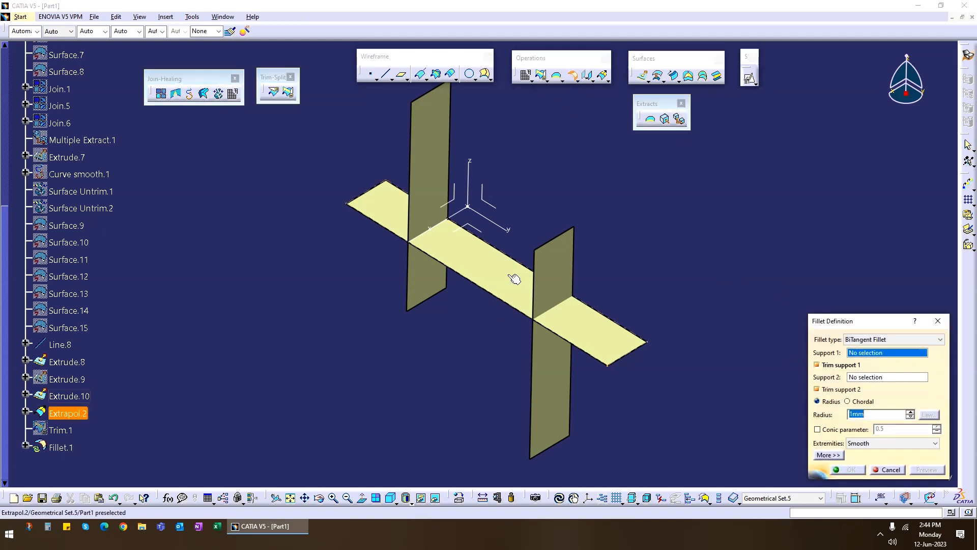
left_click(514, 278)
left_click(565, 379)
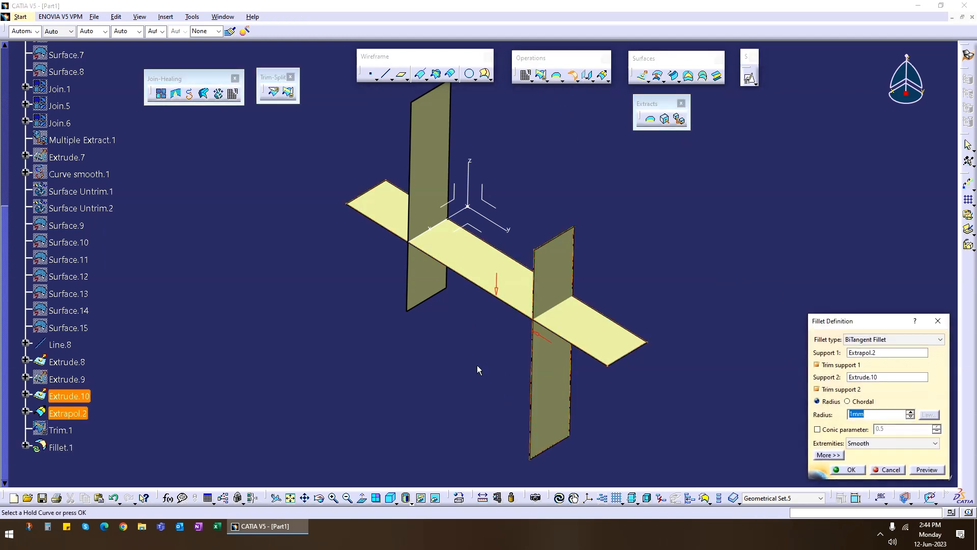
middle_click_drag(477, 365, 425, 286)
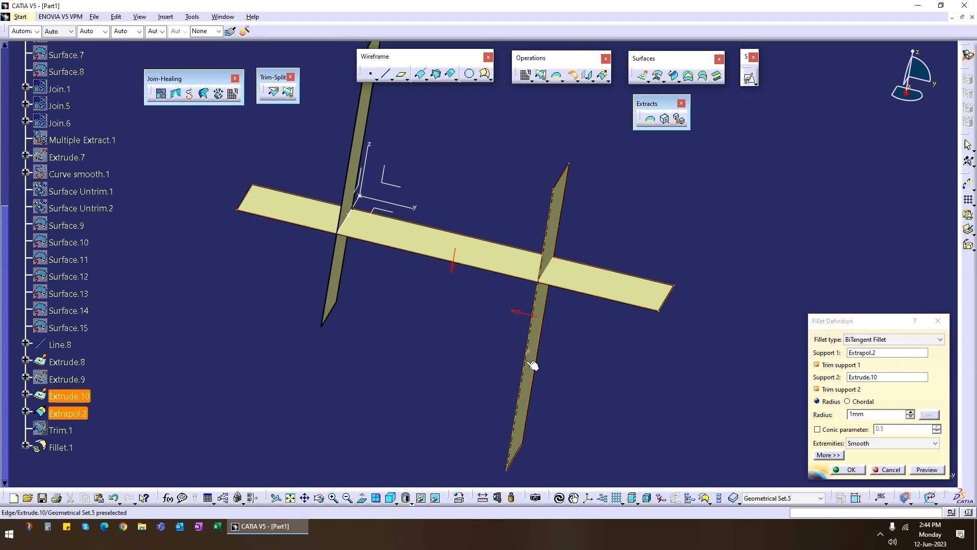
double_click(850, 414)
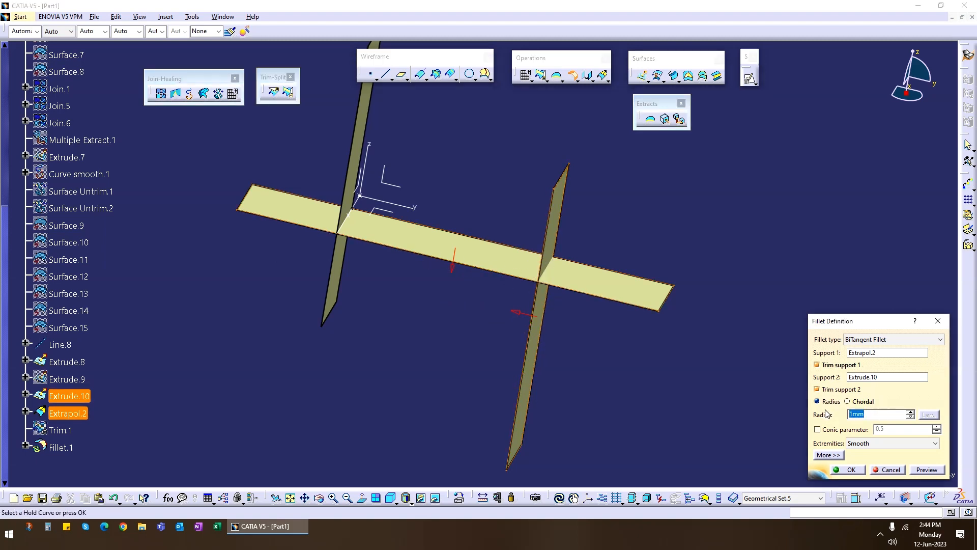
type("10")
key("Return")
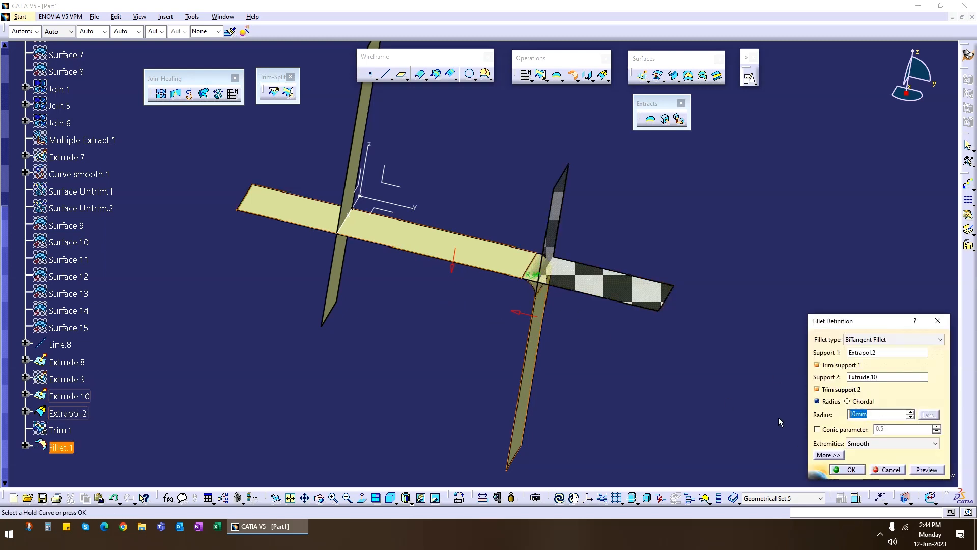
left_click(848, 470)
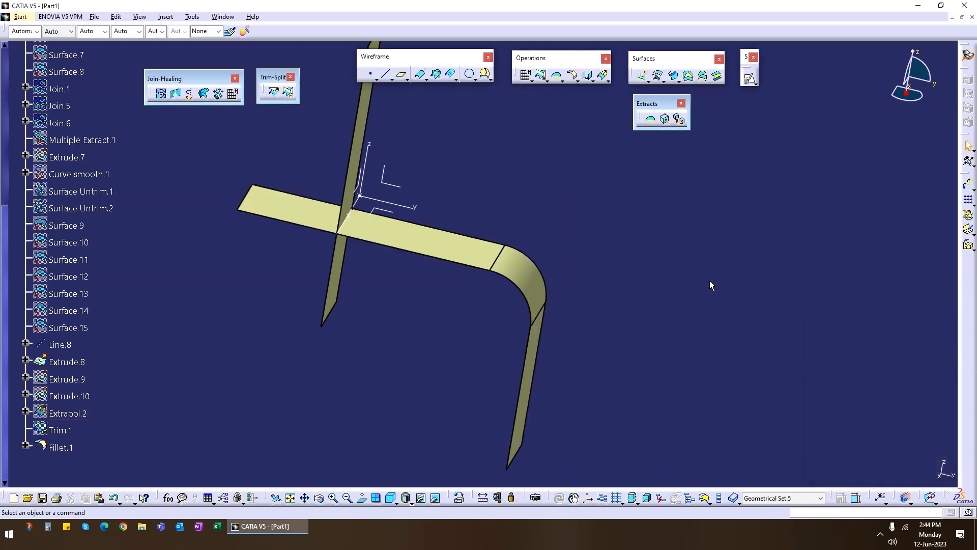
- Trim Extrude.8 with Fillet.1 in Standard mode, keeping Extrude.8's upper part and the filleted side
middle_click_drag(497, 322, 434, 331)
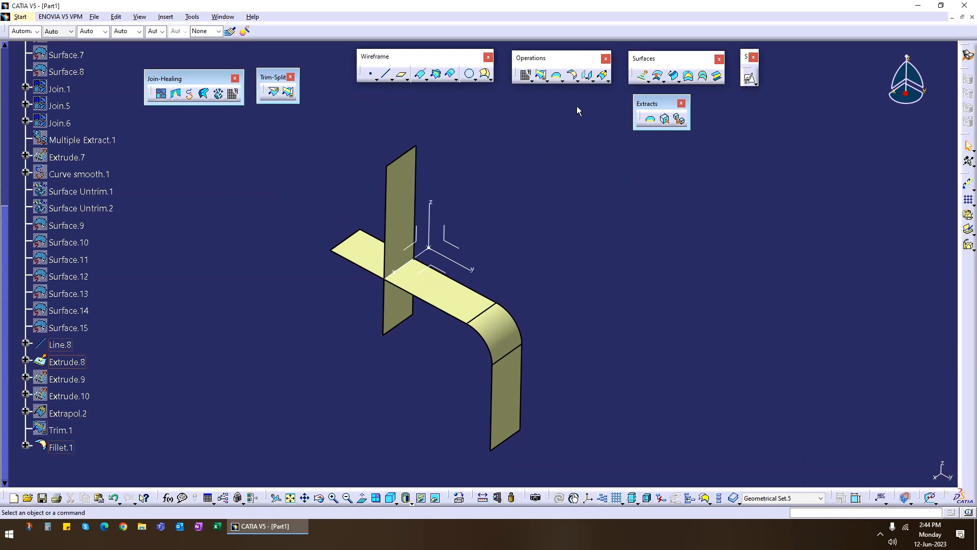
left_click(542, 76)
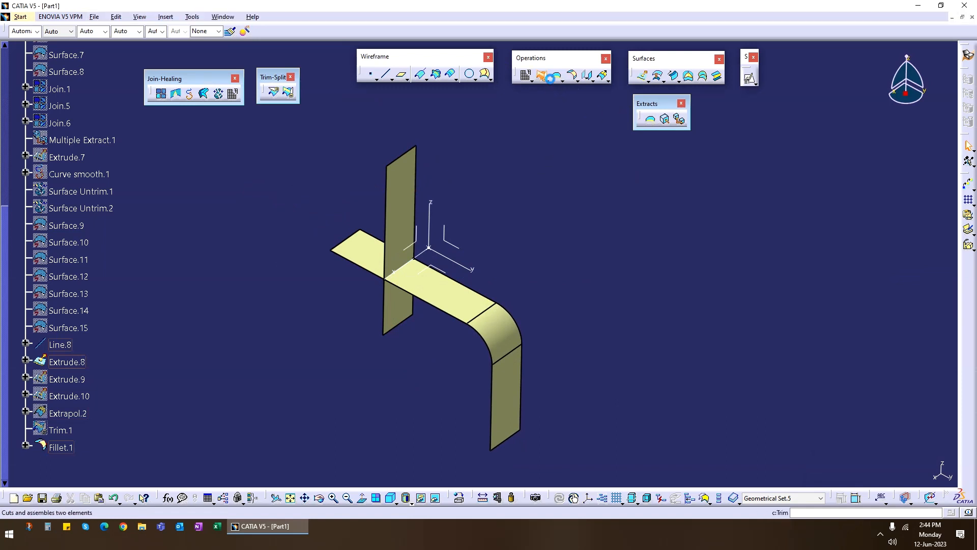
left_click(400, 201)
left_click(428, 279)
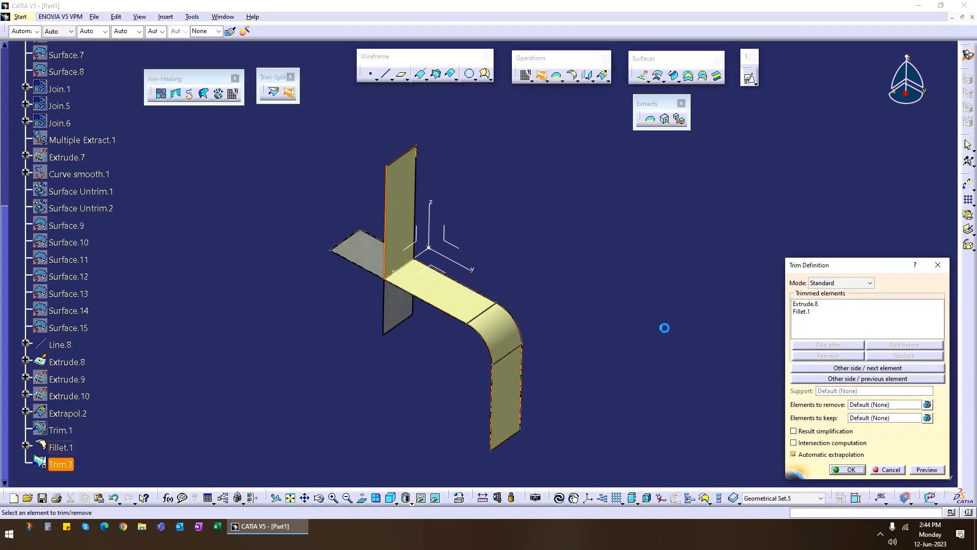
left_click(855, 469)
- Define a connect curve between the lower ends of the fillet's two arc edges, using those arcs as the first and second curves
middle_click_drag(677, 258, 565, 249)
middle_click_drag(584, 288, 586, 264)
middle_click_drag(613, 339, 461, 295)
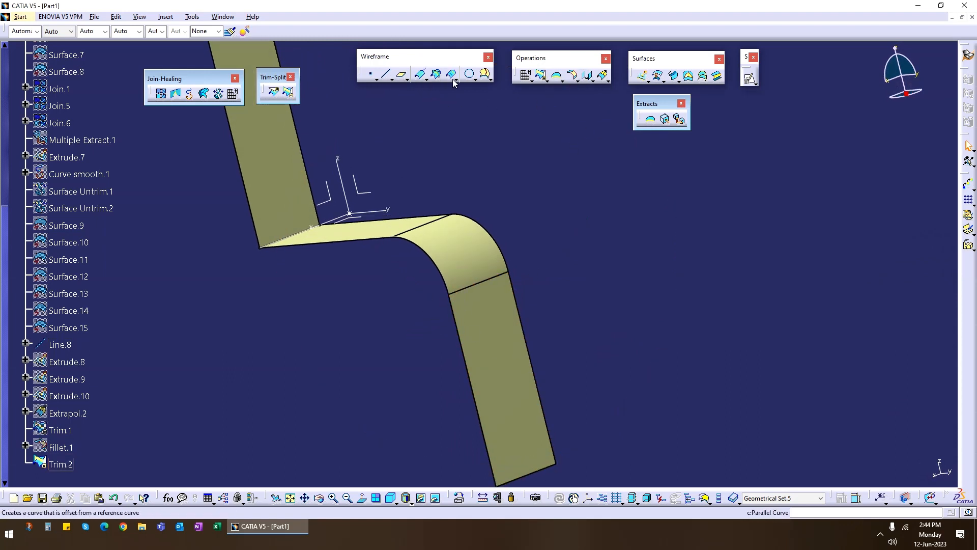
left_click(475, 79)
left_click(517, 91)
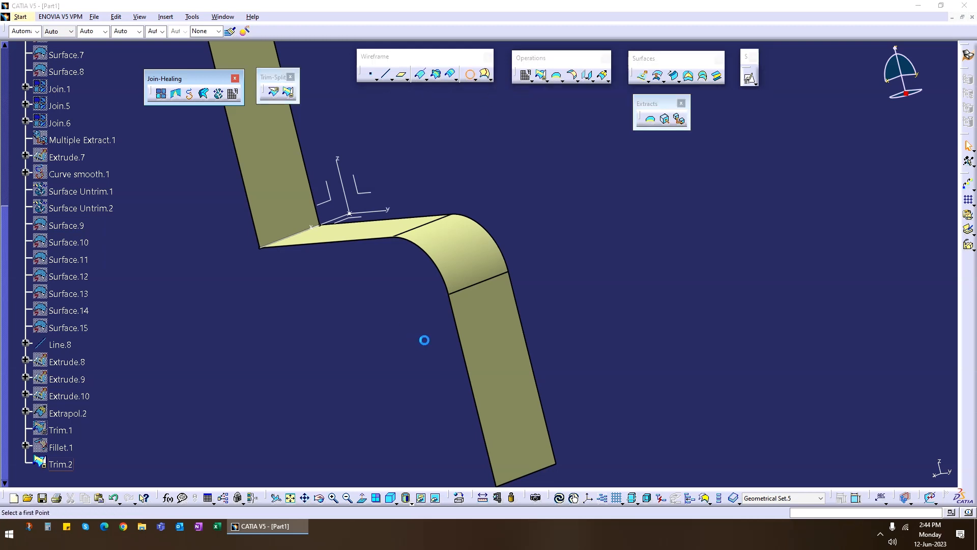
left_click(447, 292)
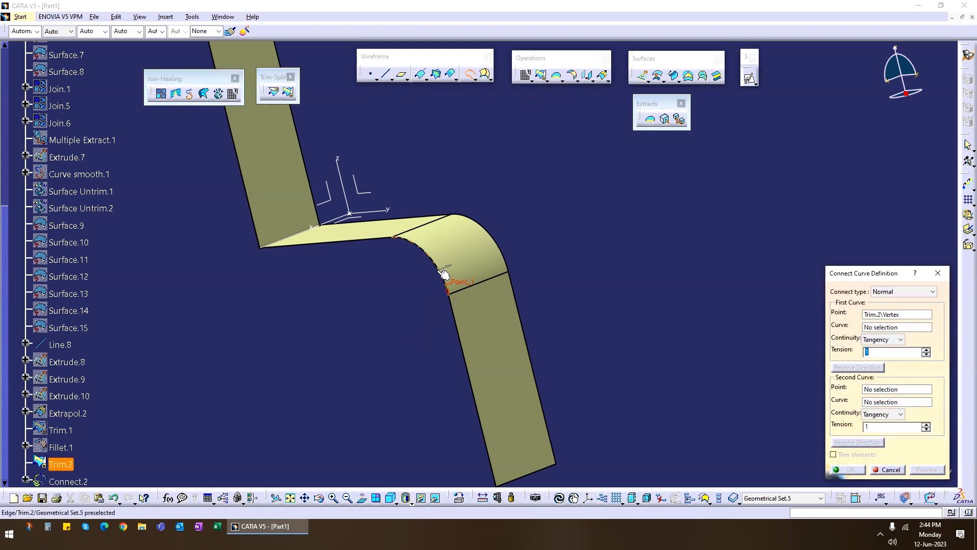
left_click(443, 275)
middle_click_drag(566, 334, 642, 326)
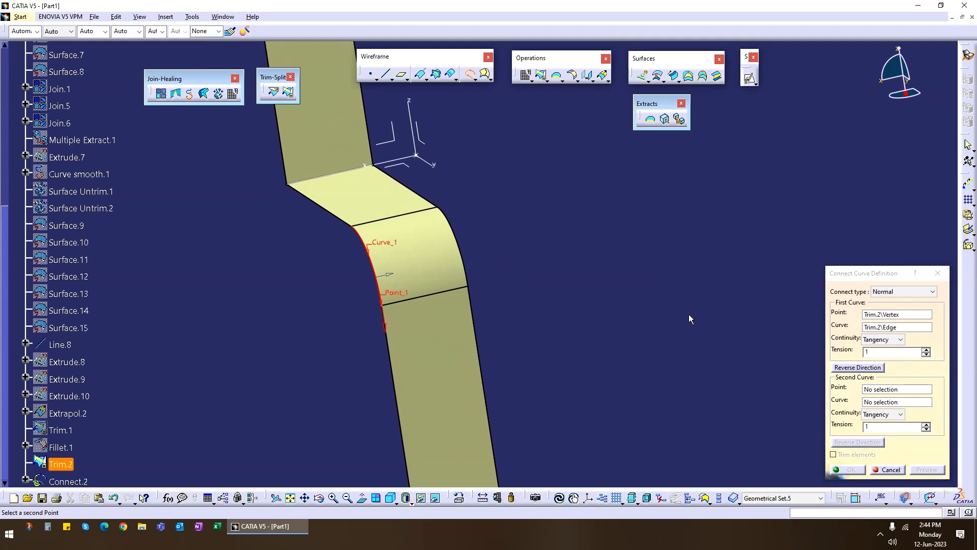
left_click(469, 291)
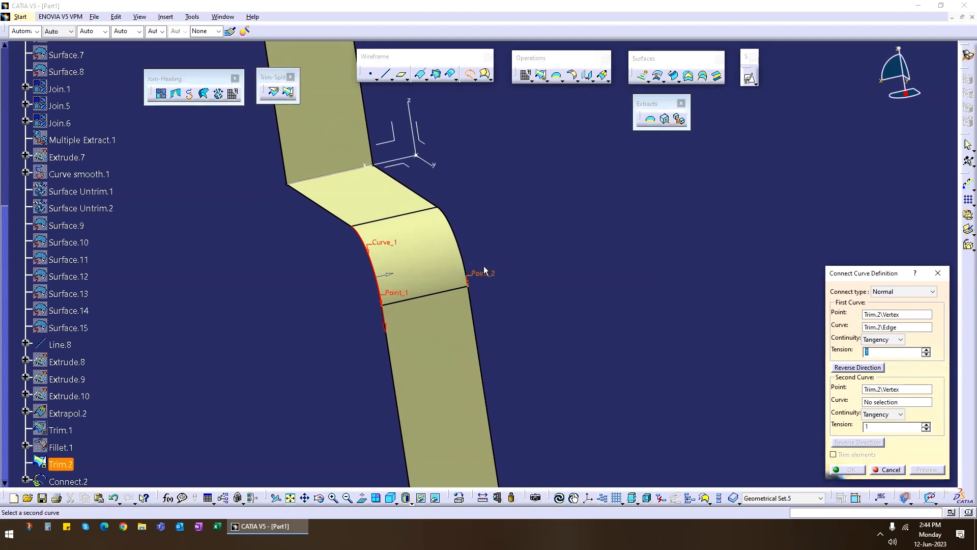
left_click(461, 259)
middle_click_drag(345, 367, 405, 323)
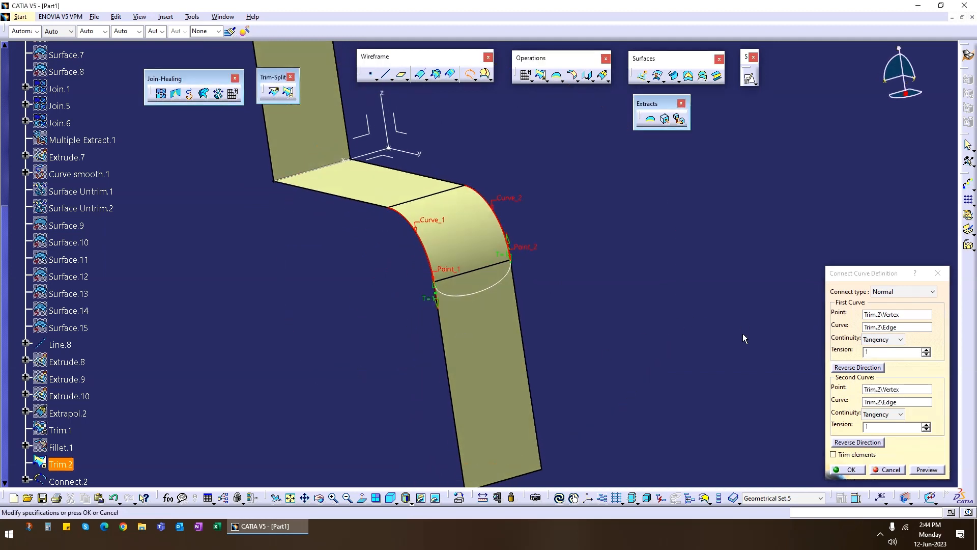
- Set the connect curve's tension to 2 and its continuity to Curvature for both the first and second curves
left_click_drag(890, 426, 853, 428)
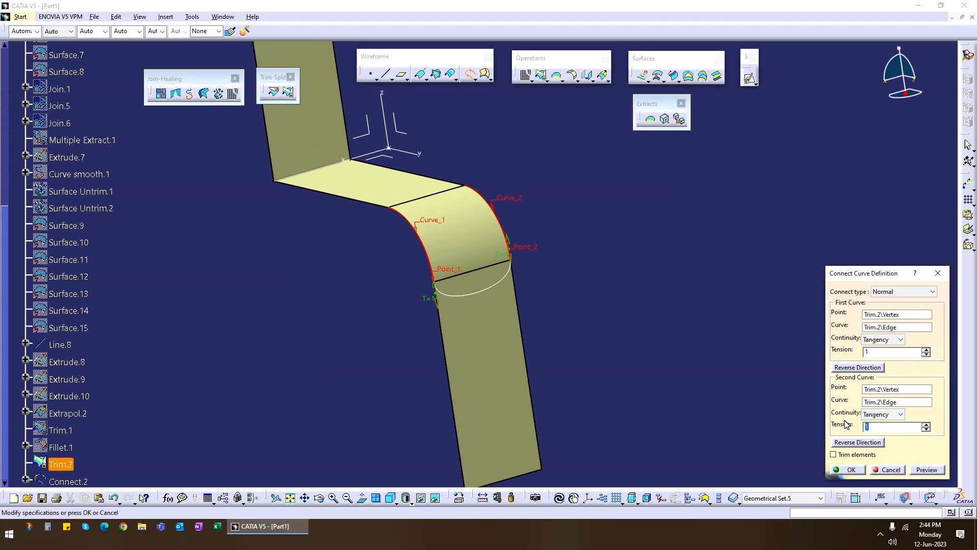
type("2")
double_click(893, 353)
left_click(942, 470)
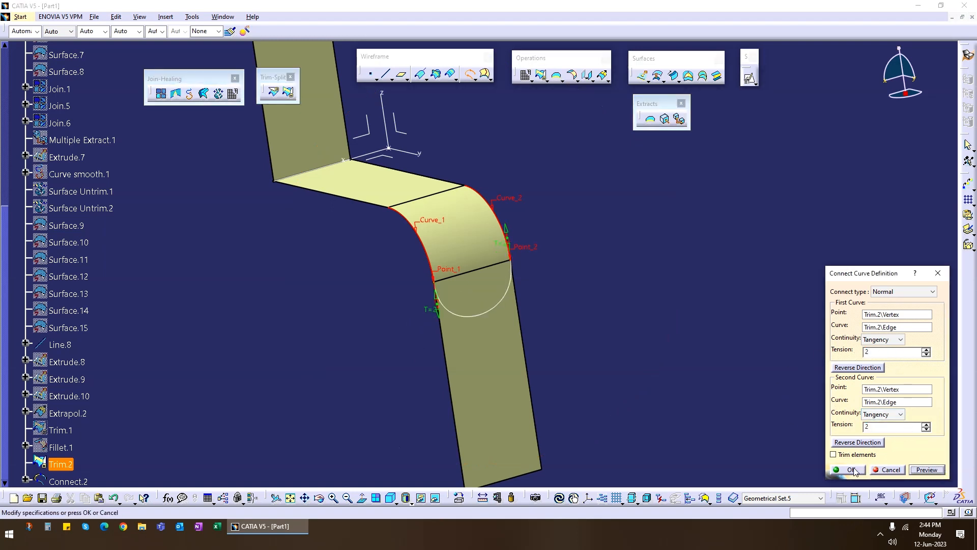
left_click(886, 414)
left_click(888, 440)
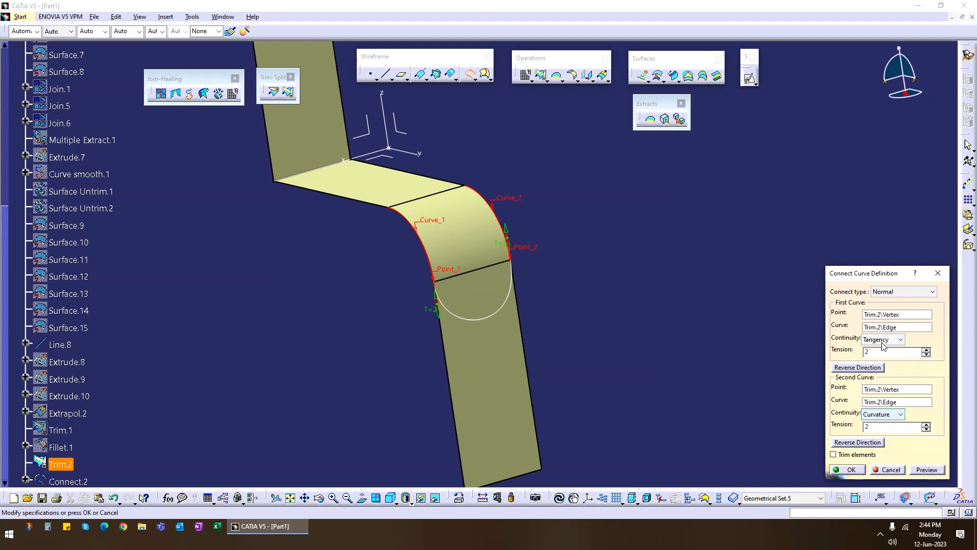
left_click(883, 340)
left_click(887, 369)
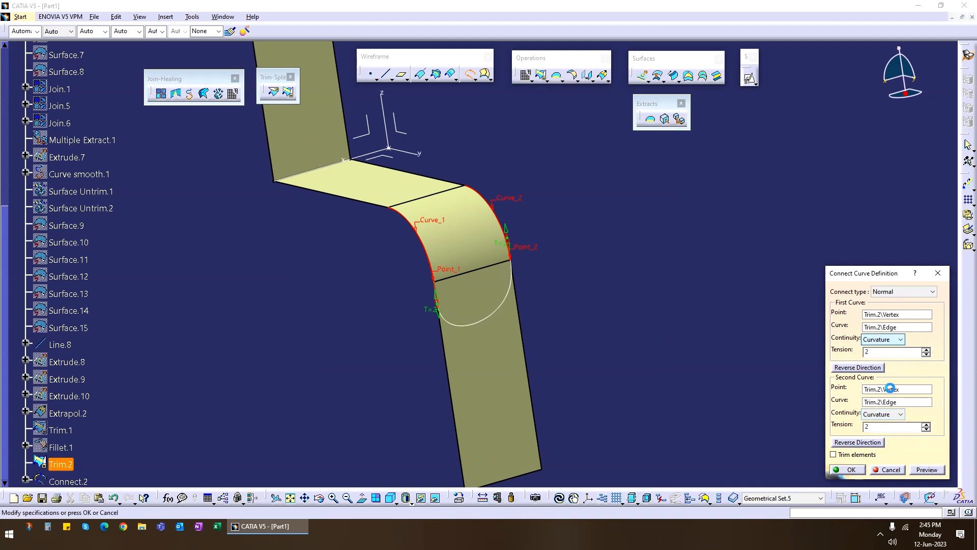
- Create the connect curve and change its continuity to Tangency for both the first and second curves
left_click(849, 469)
mouse_move(599, 365)
middle_mouse_down()
mouse_move(458, 322)
mouse_move(628, 261)
mouse_move(689, 279)
mouse_move(682, 299)
mouse_move(442, 299)
mouse_move(606, 236)
mouse_move(360, 227)
mouse_move(571, 389)
mouse_move(471, 173)
mouse_move(519, 323)
mouse_move(479, 236)
middle_mouse_up()
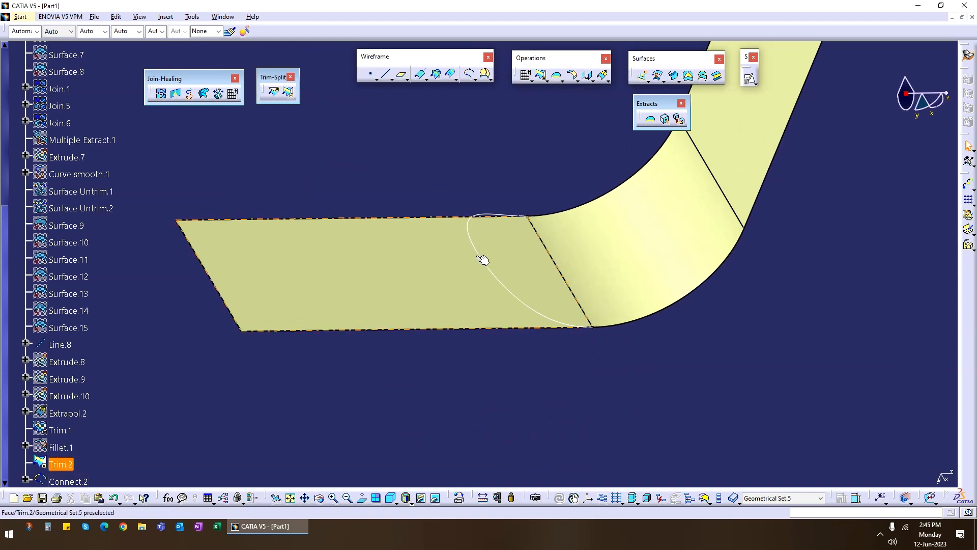
left_click(484, 259)
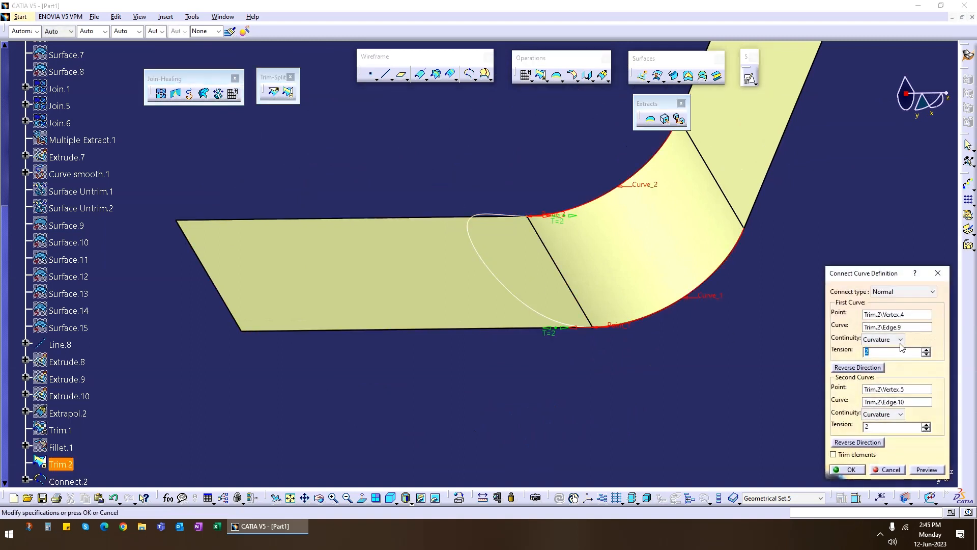
left_click(900, 339)
left_click(891, 355)
left_click(899, 413)
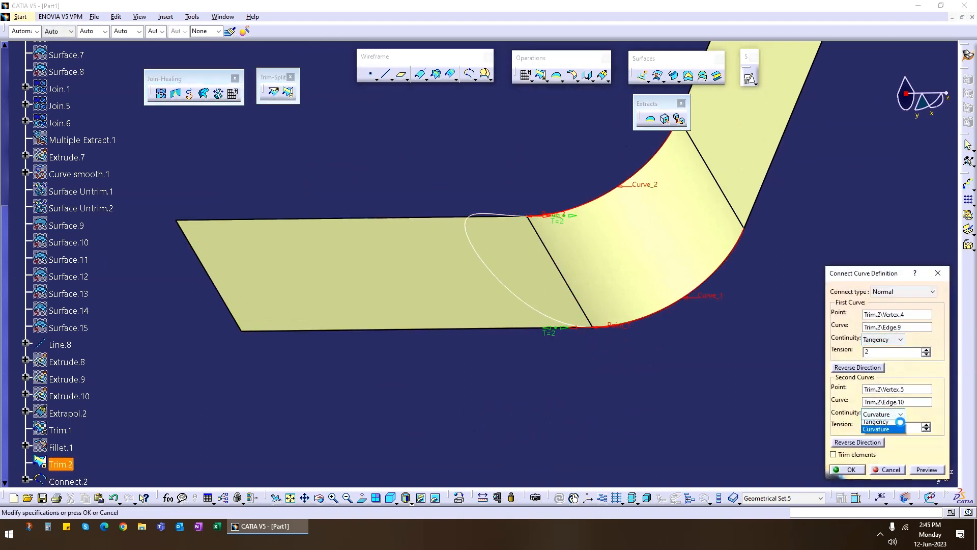
left_click(884, 421)
left_click(847, 469)
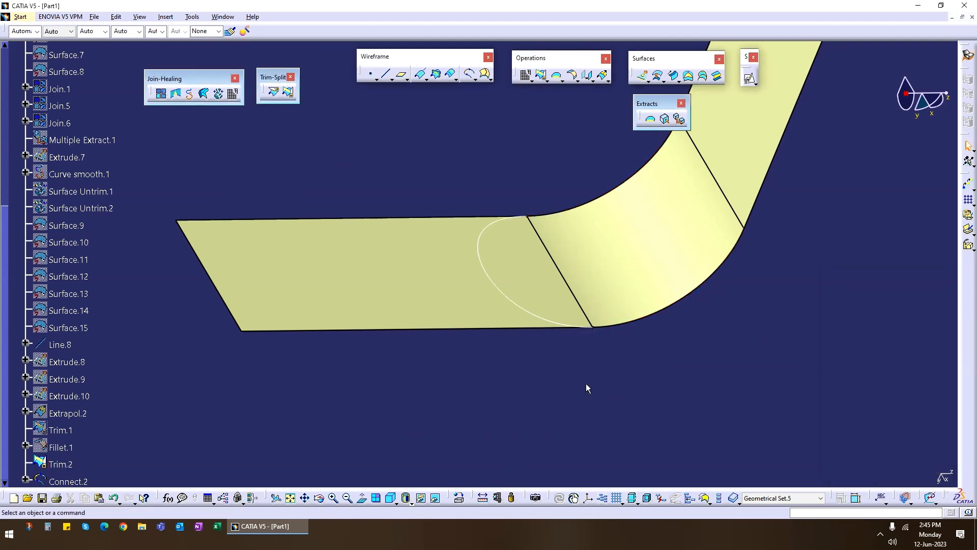
- Split Trim.2 with Connect.2, keeping the filleted side, and hide the connect curve
middle_click_drag(585, 383, 524, 395)
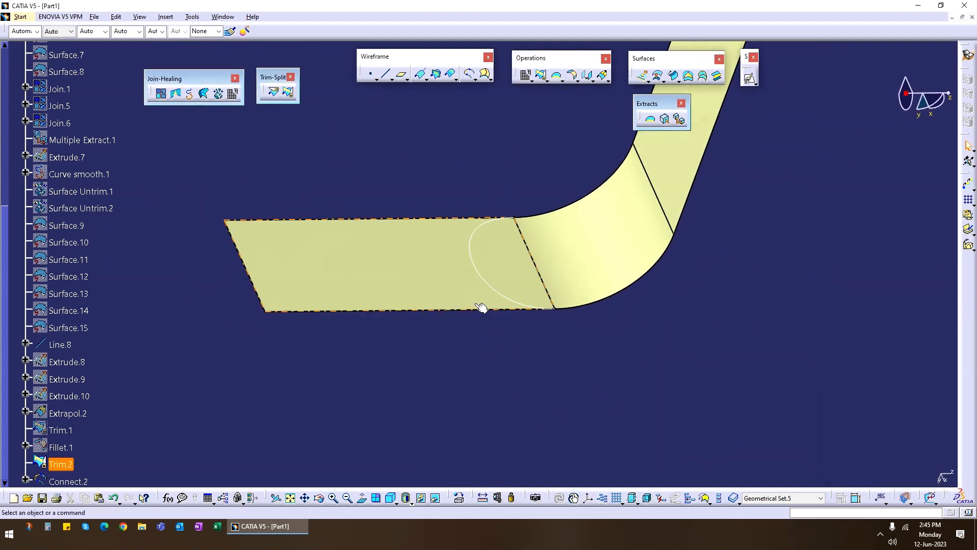
left_click(541, 75)
left_click(512, 233)
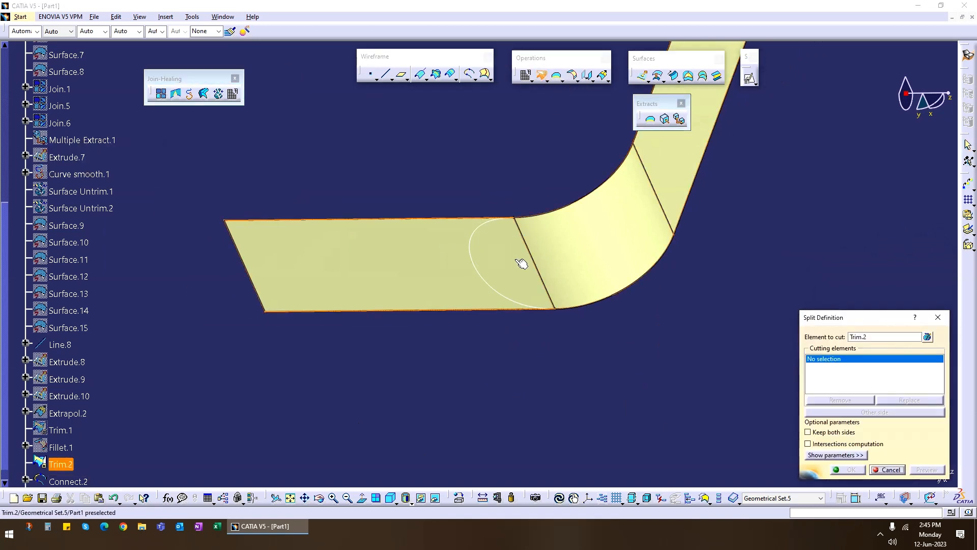
left_click(485, 280)
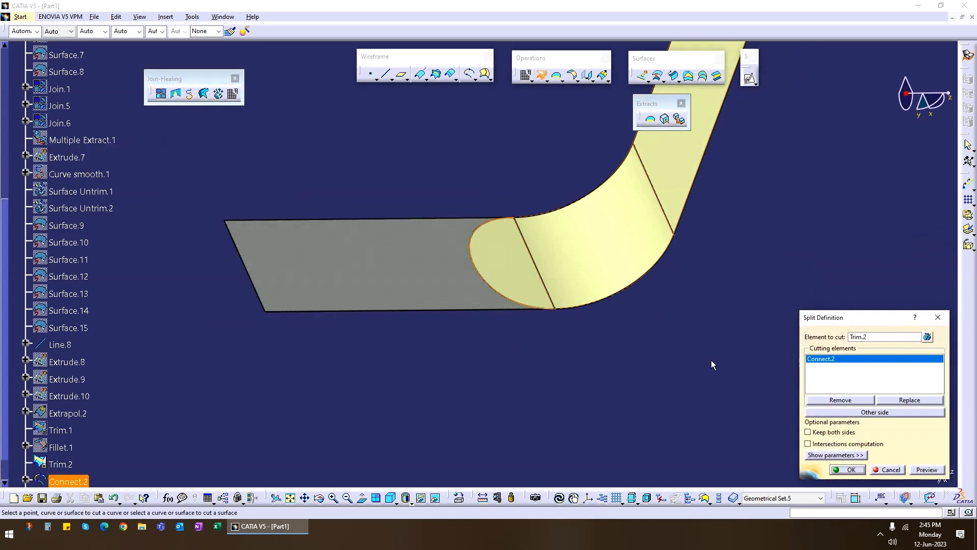
left_click(847, 469)
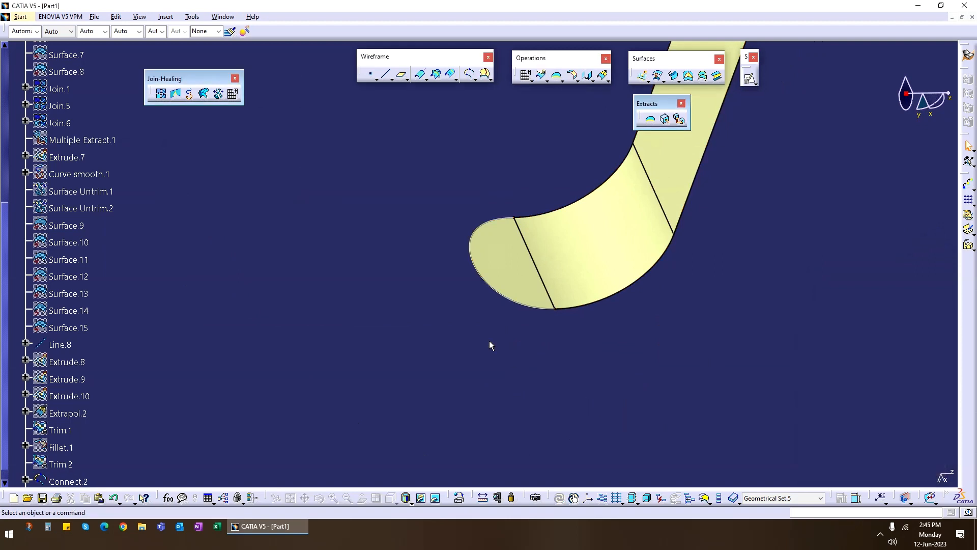
right_click(499, 294)
middle_click_drag(702, 399, 505, 277)
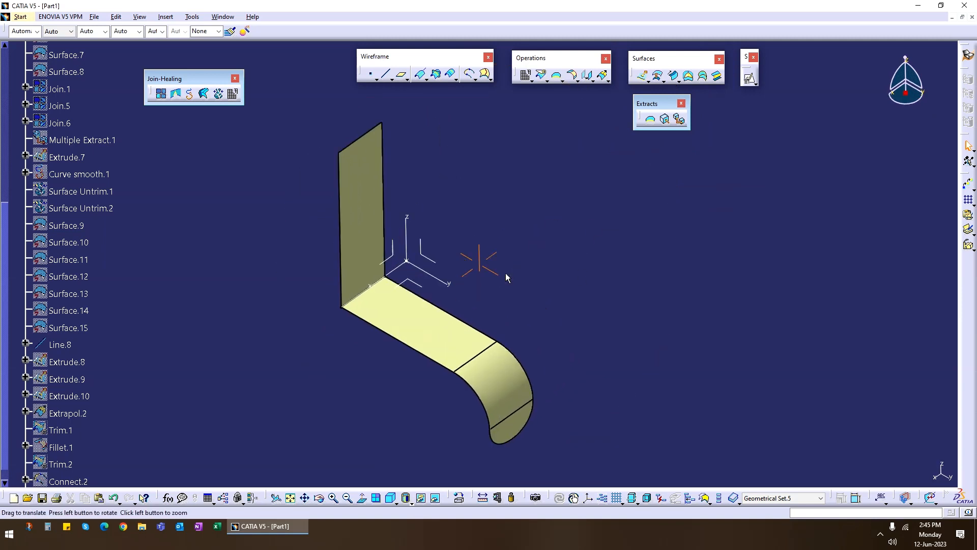
- Try a Boundary from the horizontal face's long front edge with Complete boundary and Point continuity propagation
left_click(651, 120)
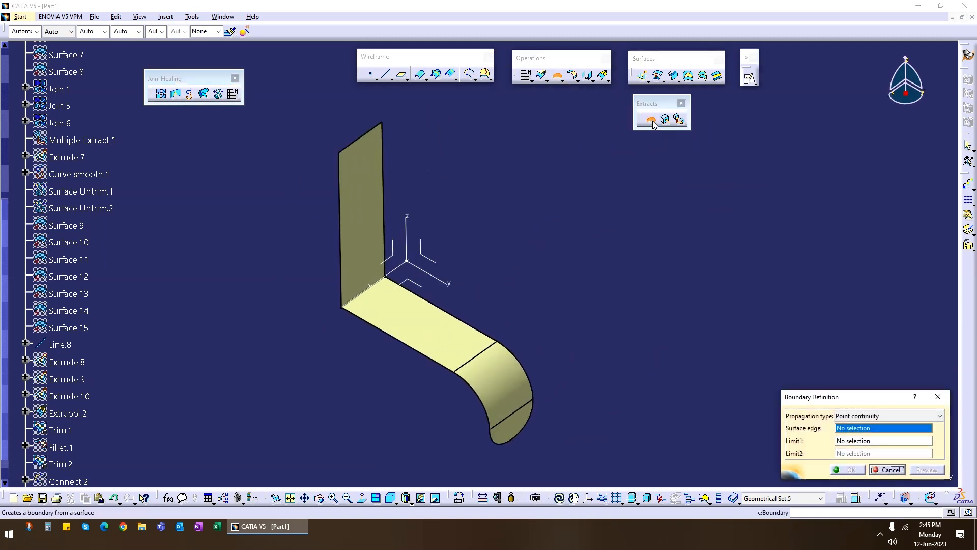
left_click(927, 416)
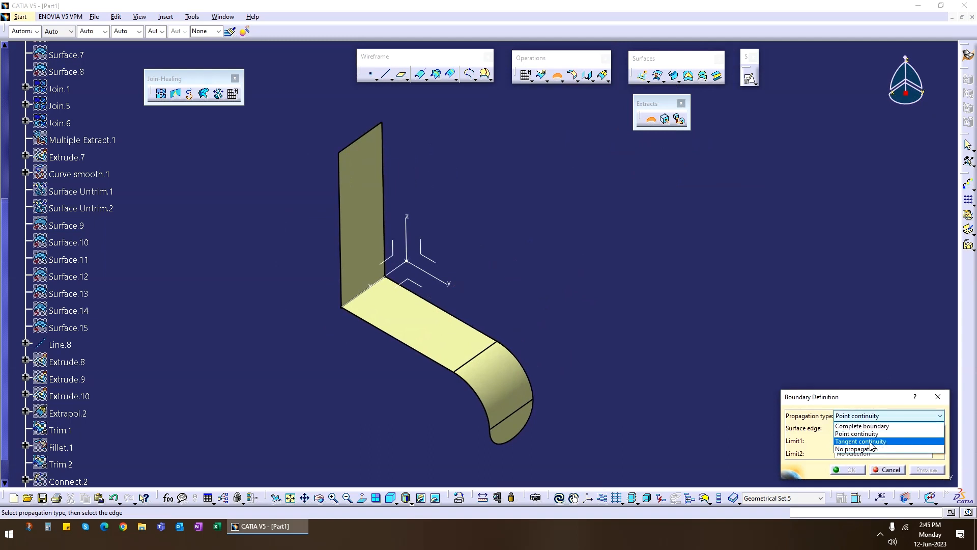
left_click(867, 427)
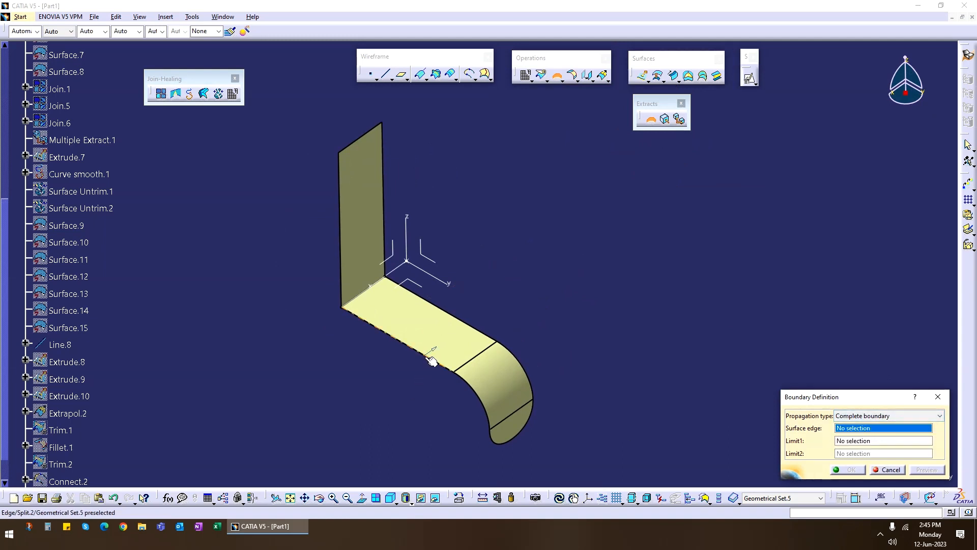
left_click(398, 337)
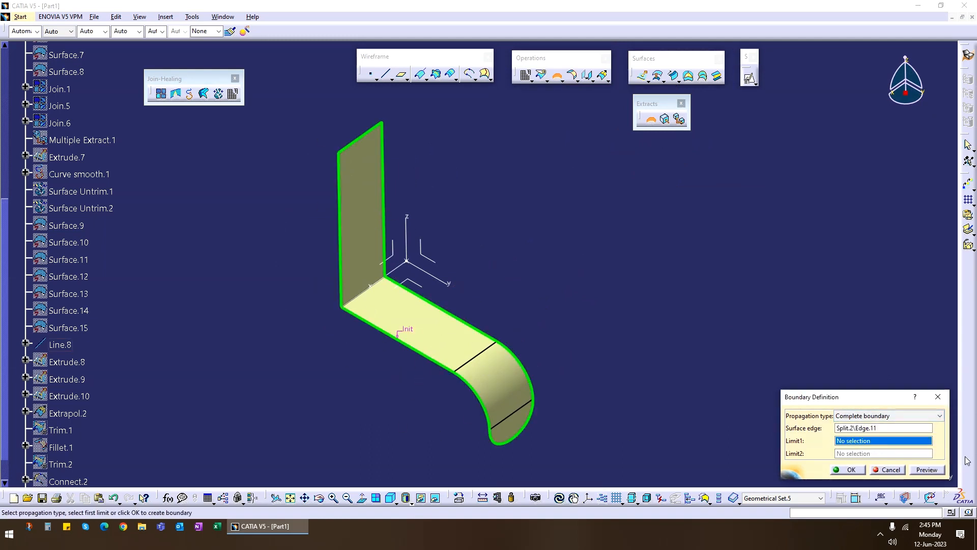
left_click(885, 416)
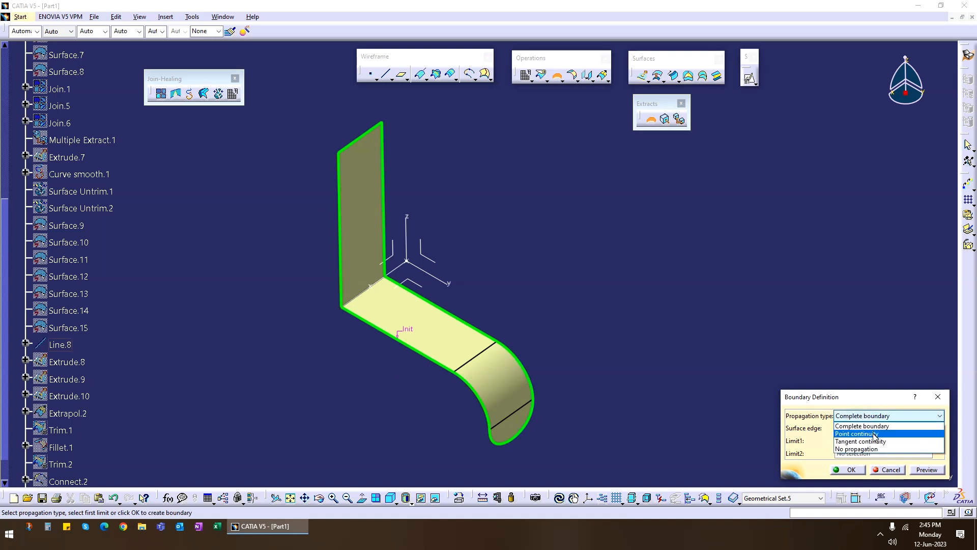
left_click(890, 434)
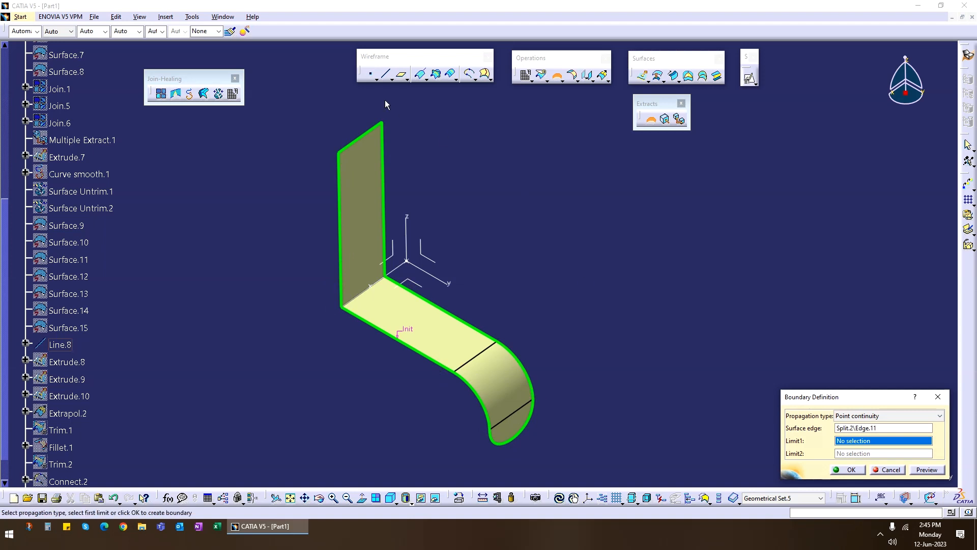
- Switch the boundary's propagation type to Tangent continuity and finally to No propagation
left_click(895, 416)
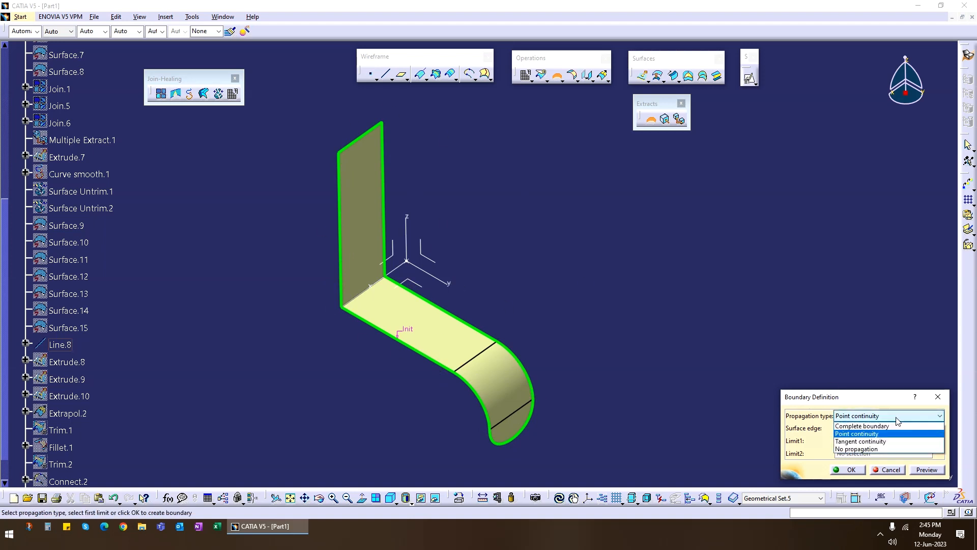
left_click(889, 445)
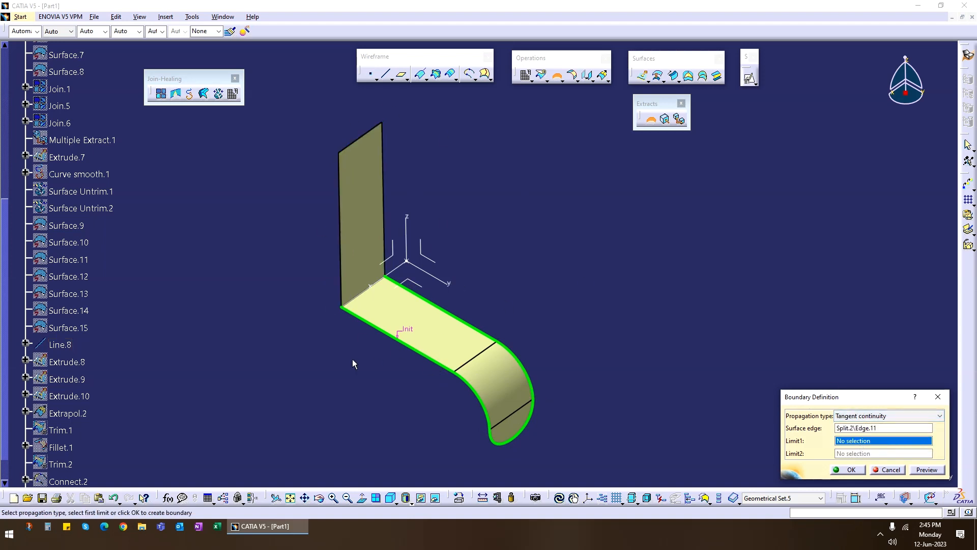
middle_click_drag(399, 458, 398, 362)
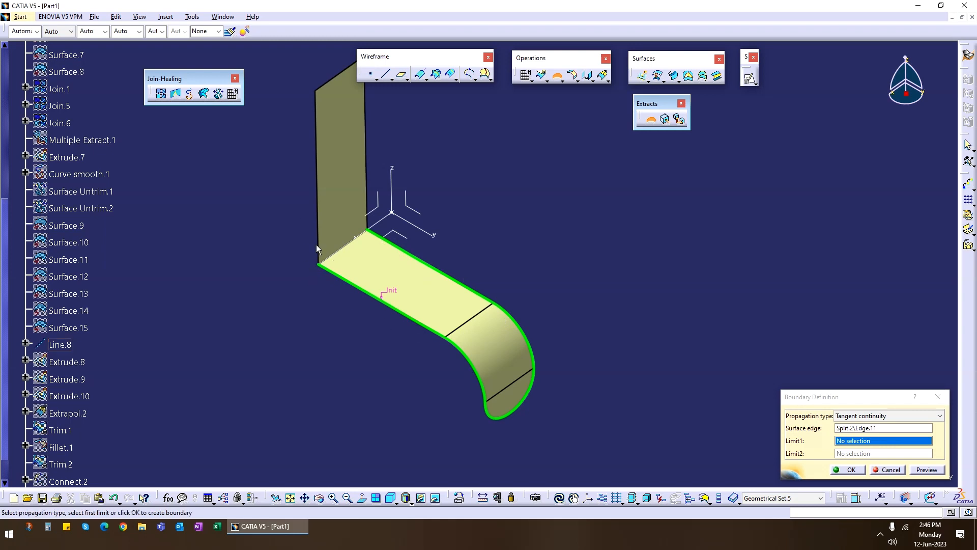
left_click(904, 416)
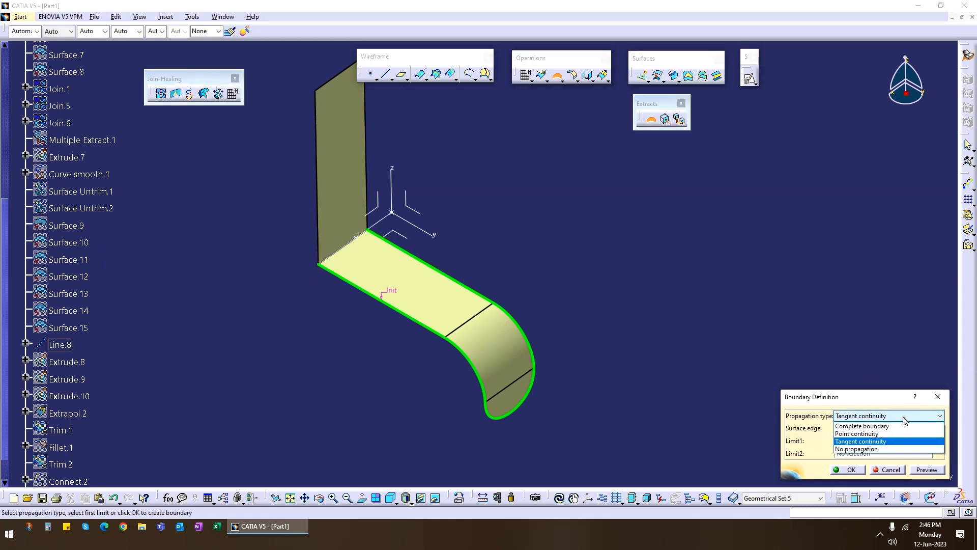
left_click(877, 449)
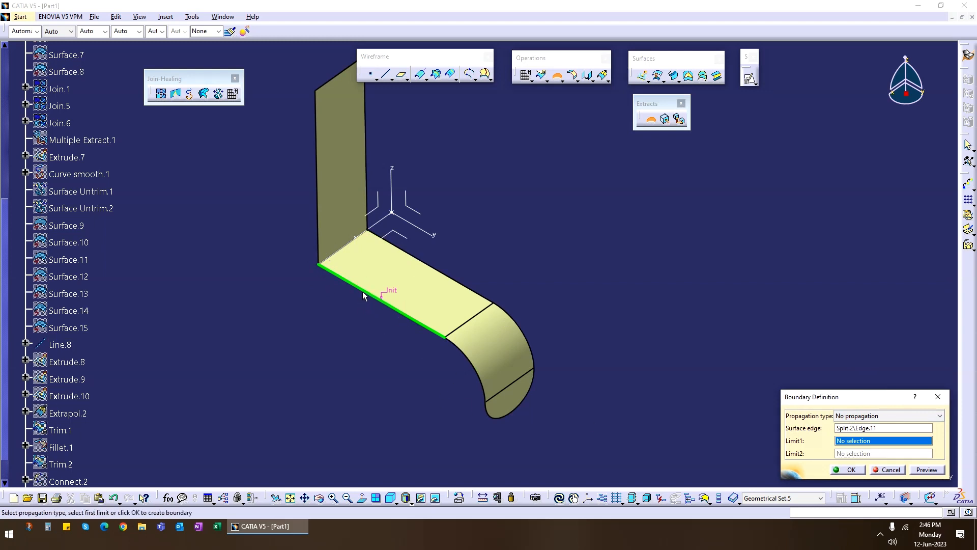
- Try limiting the unpropagated boundary with an adjacent edge, first from the straight edge and again from the fillet's arc edge, and cancel the Boundary command
left_click(469, 357)
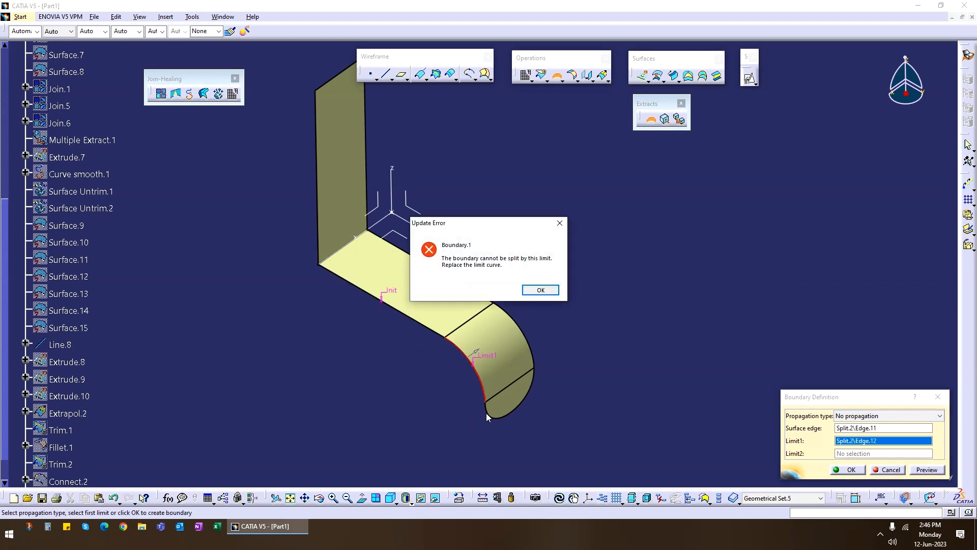
left_click(529, 289)
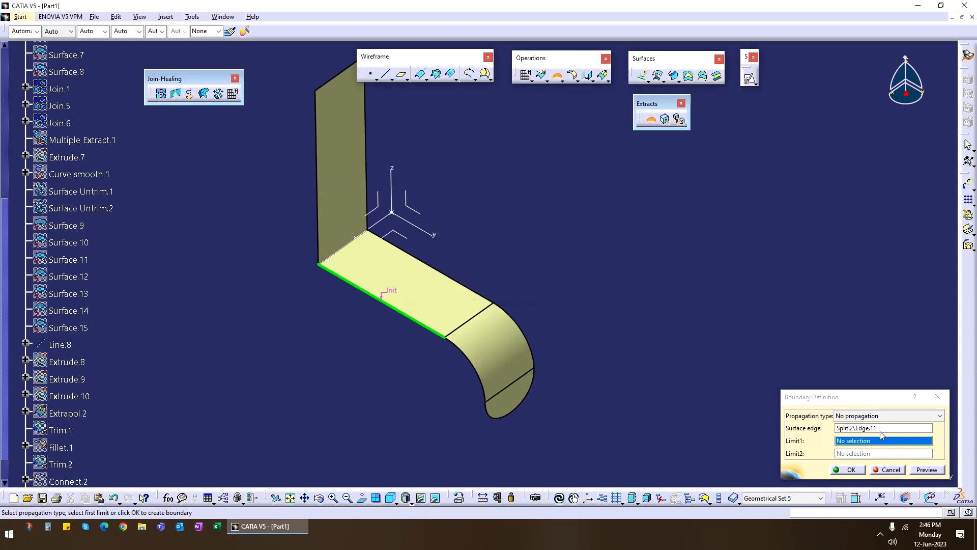
left_click(893, 434)
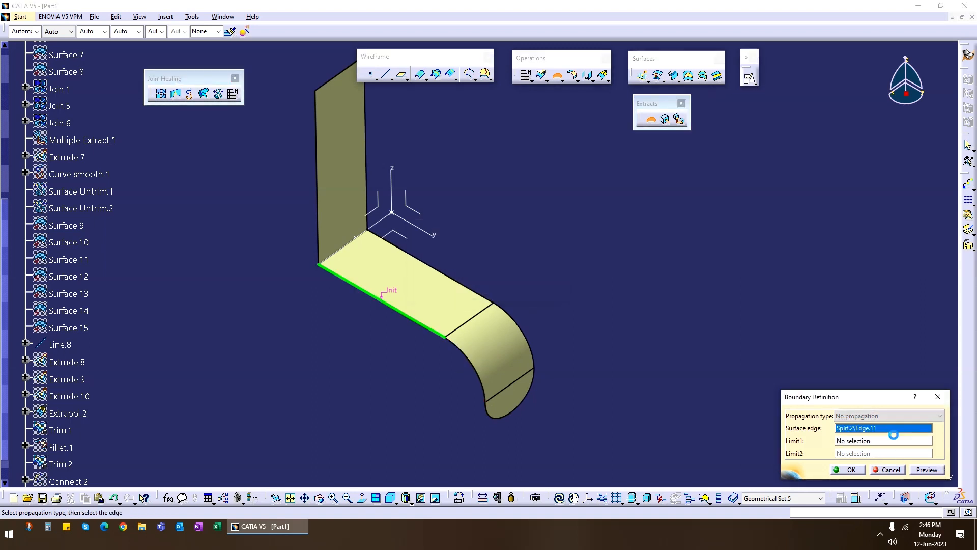
left_click(480, 384)
left_click(492, 419)
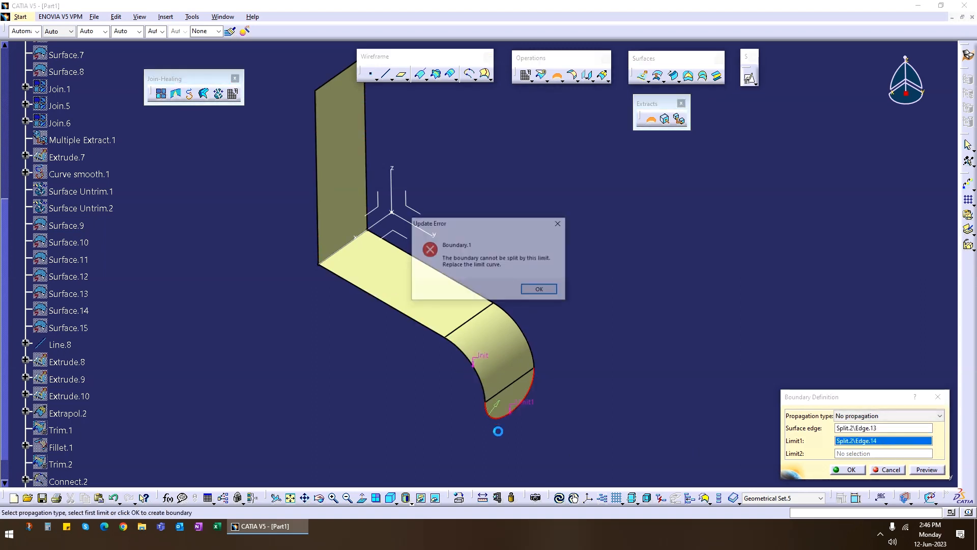
left_click(531, 289)
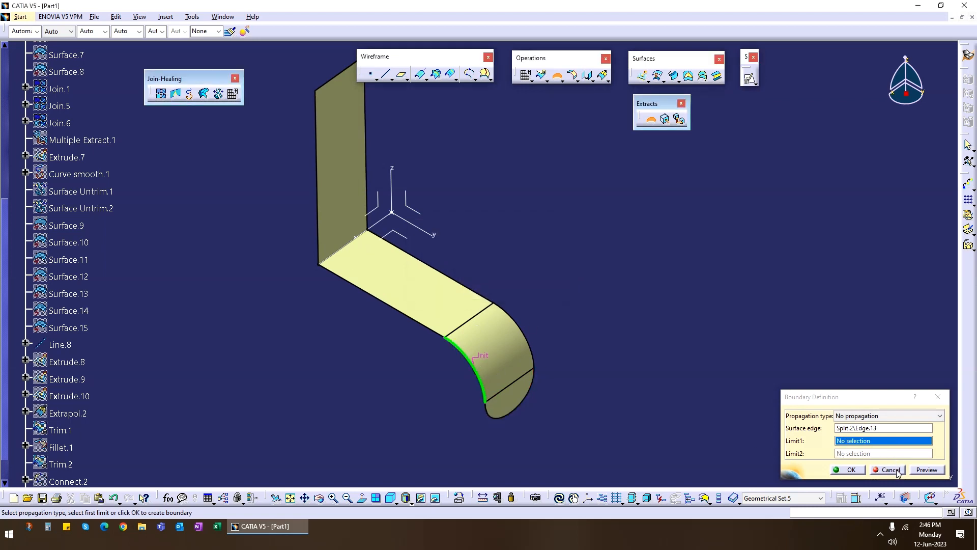
left_click(888, 469)
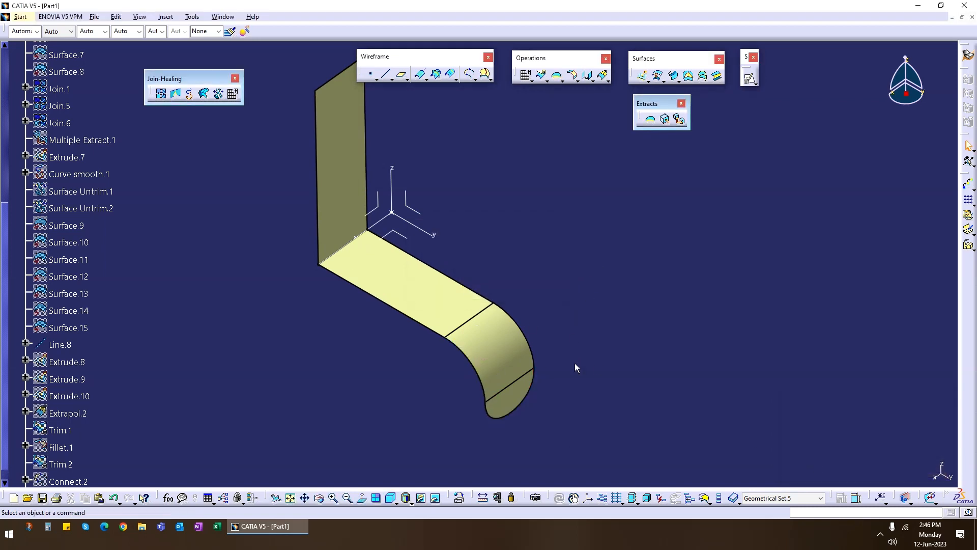
left_click(649, 118)
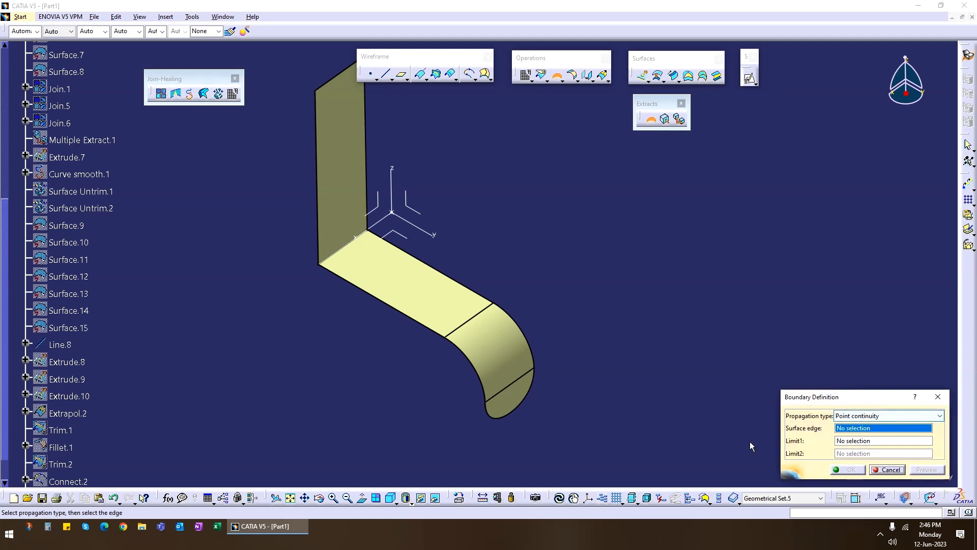
left_click(889, 469)
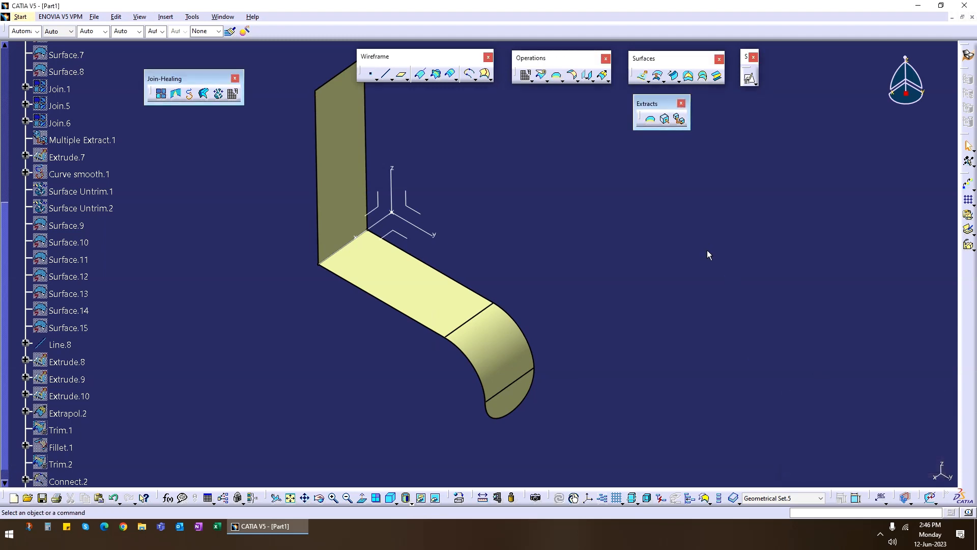
- Extract the horizontal face's long front edge and the vertical face of Split.2 as separate elements, both with No propagation
left_click(664, 118)
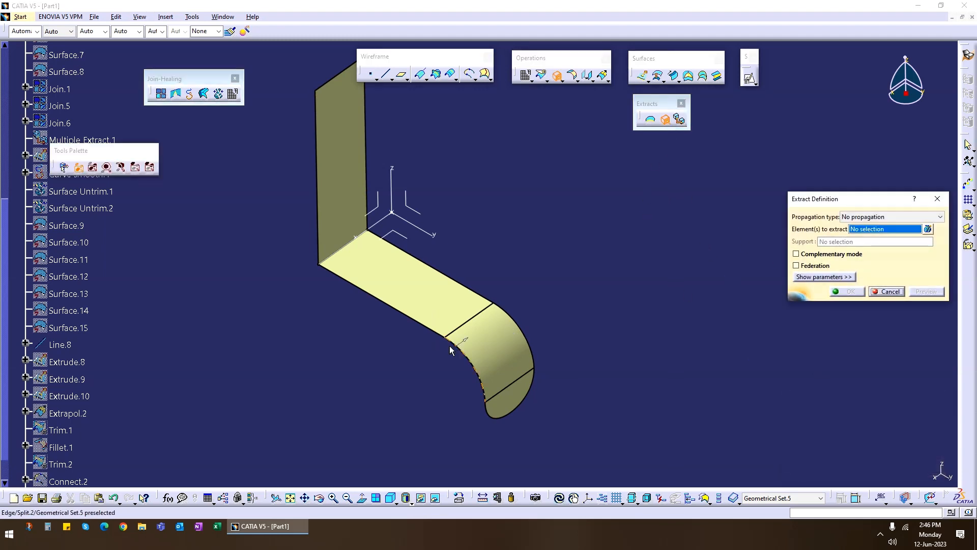
left_click(399, 315)
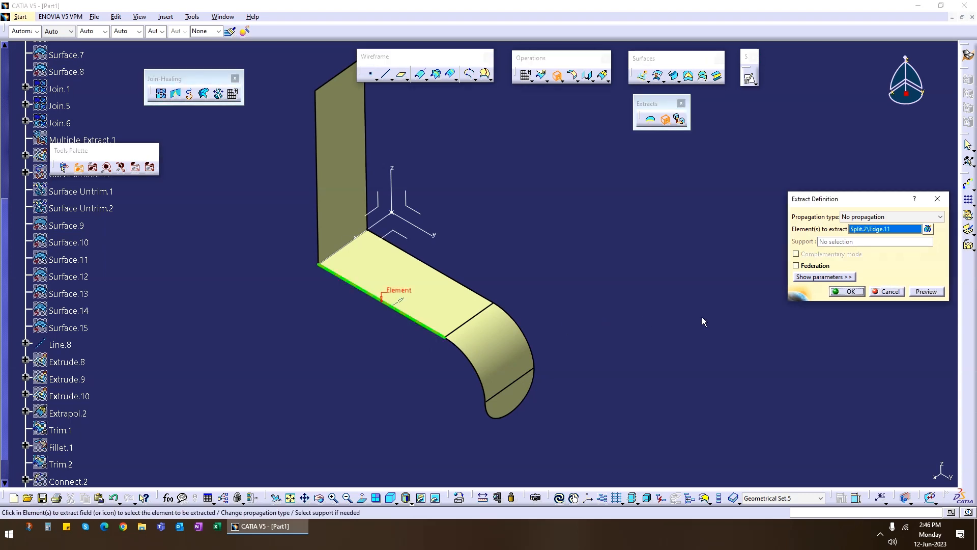
left_click(846, 292)
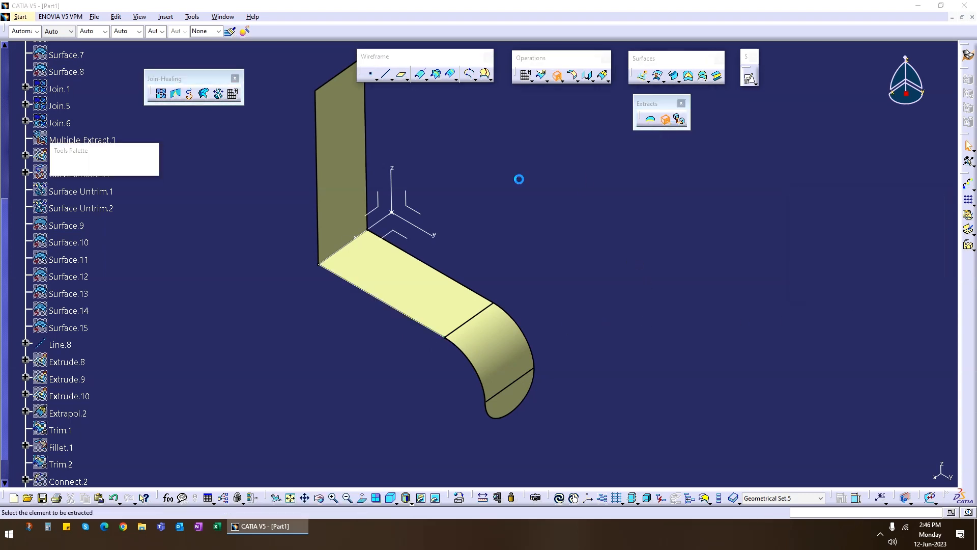
left_click(351, 168)
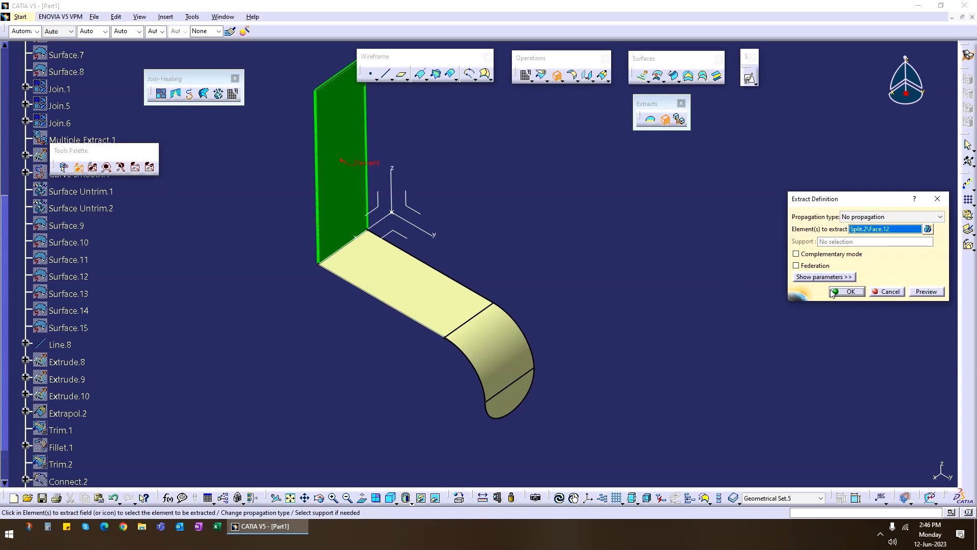
left_click(846, 292)
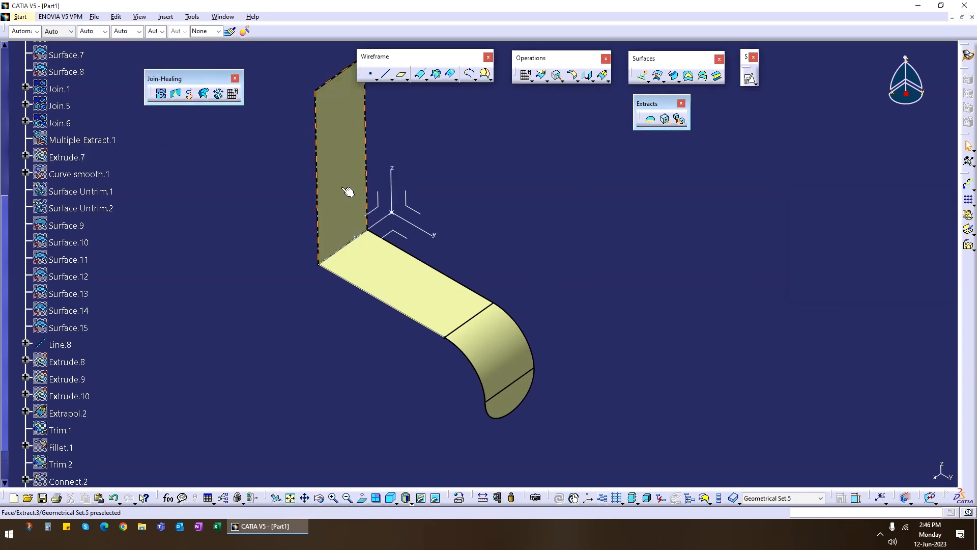
- Hide the split surface, keeping the extracted edge and face shown, and check the extracts in the tree
right_click(399, 260)
left_click(422, 298)
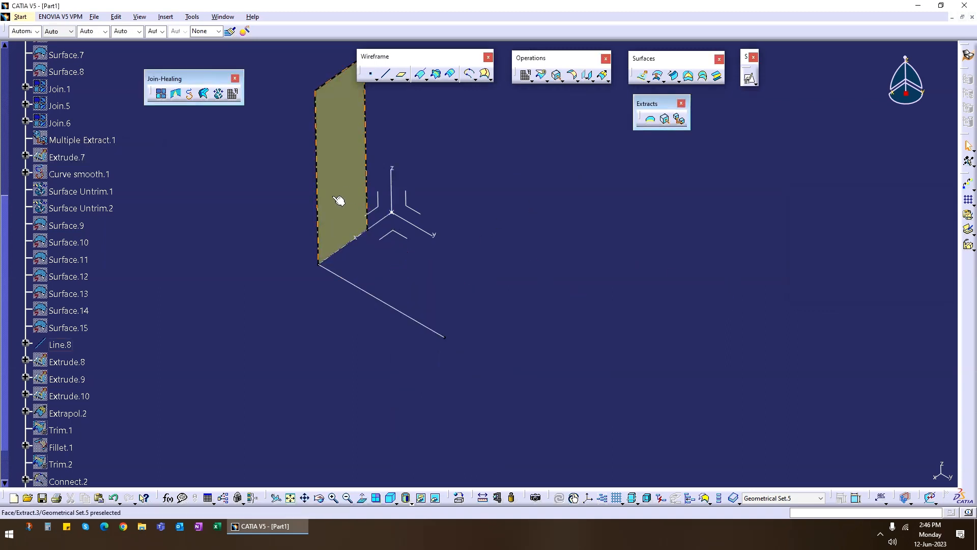
scroll(129, 353, "down", 3)
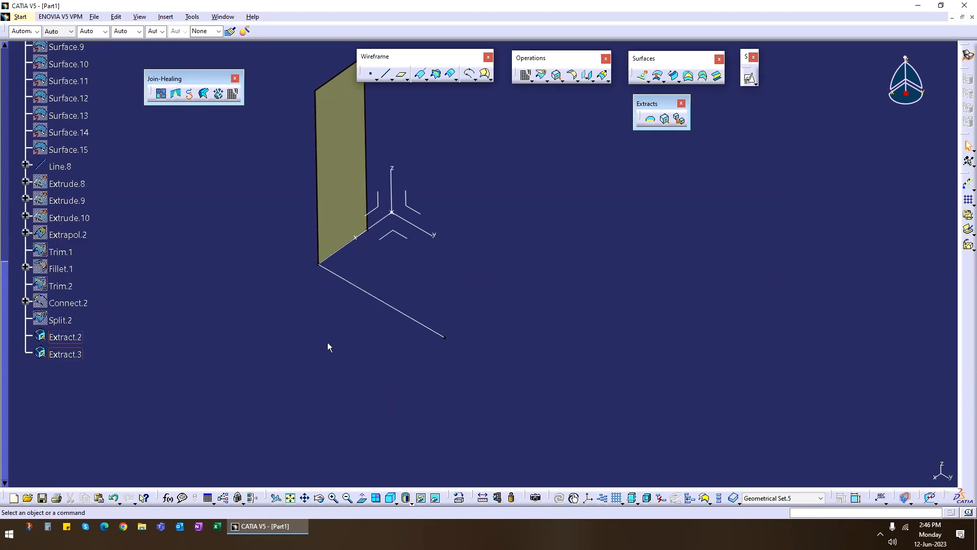
- Show the split surface again and hide the extracted edge Extract.2 and the extracted face Extract.3
key("ctrl+z")
right_click(72, 338)
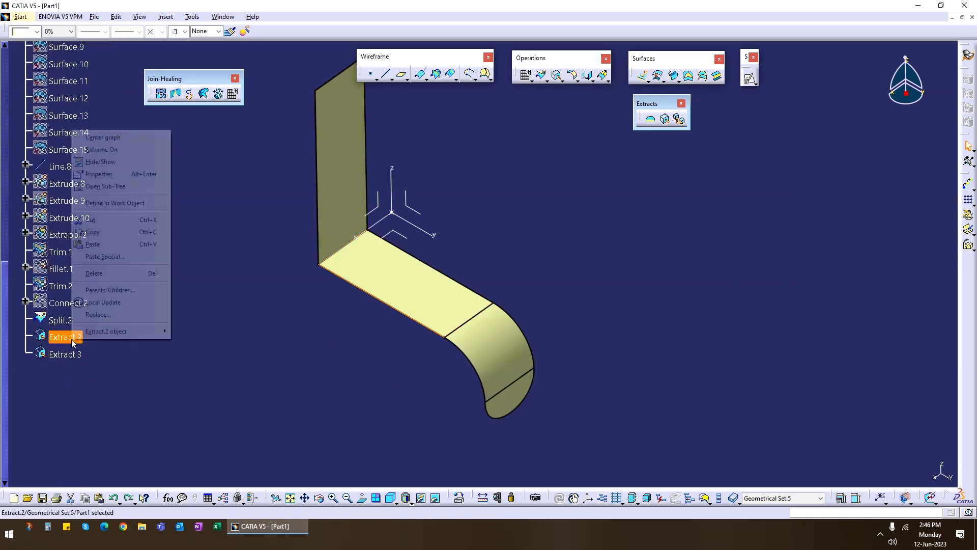
key("h")
right_click(71, 353)
key("h")
- Try extracting the horizontal face's long front edge with Curvature, Tangent and Point continuity in turn, and cancel the extract
left_click(664, 118)
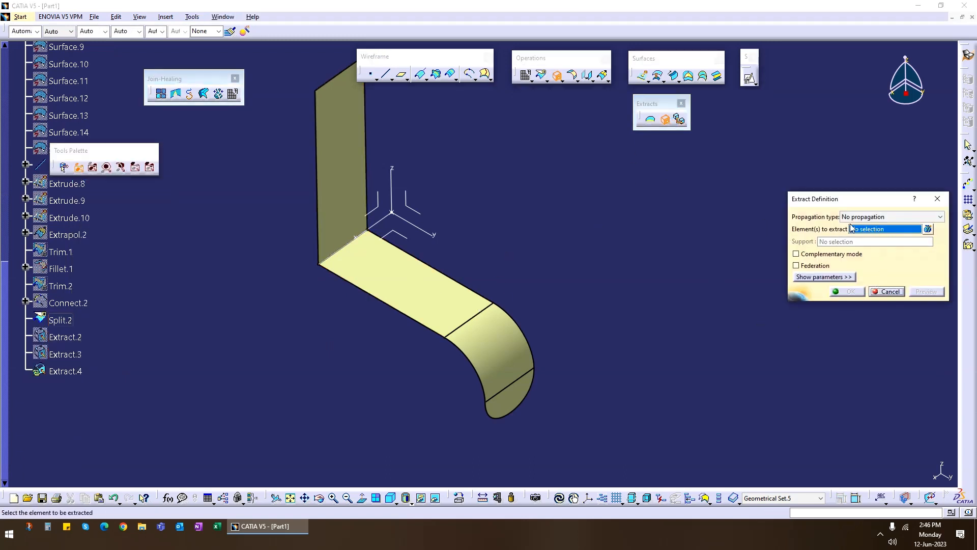
left_click(883, 218)
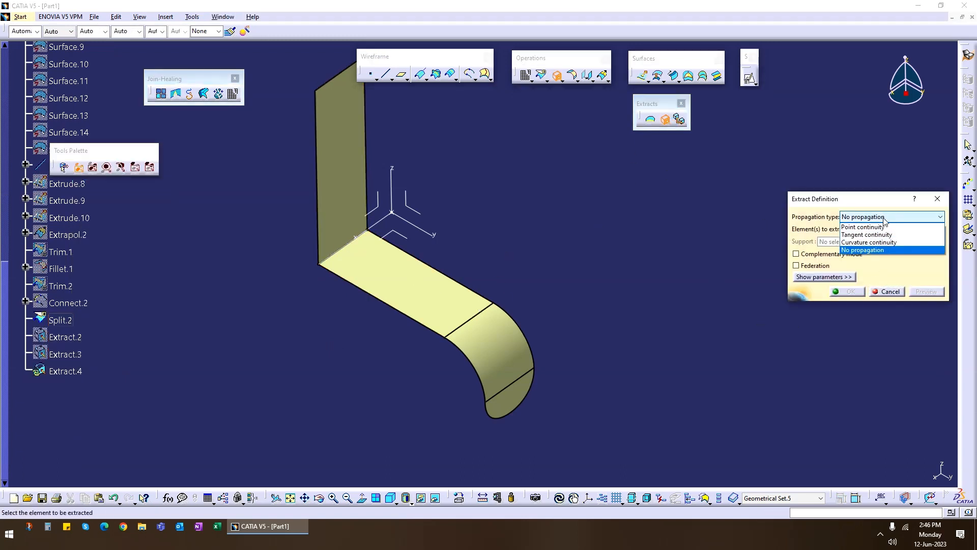
left_click(882, 243)
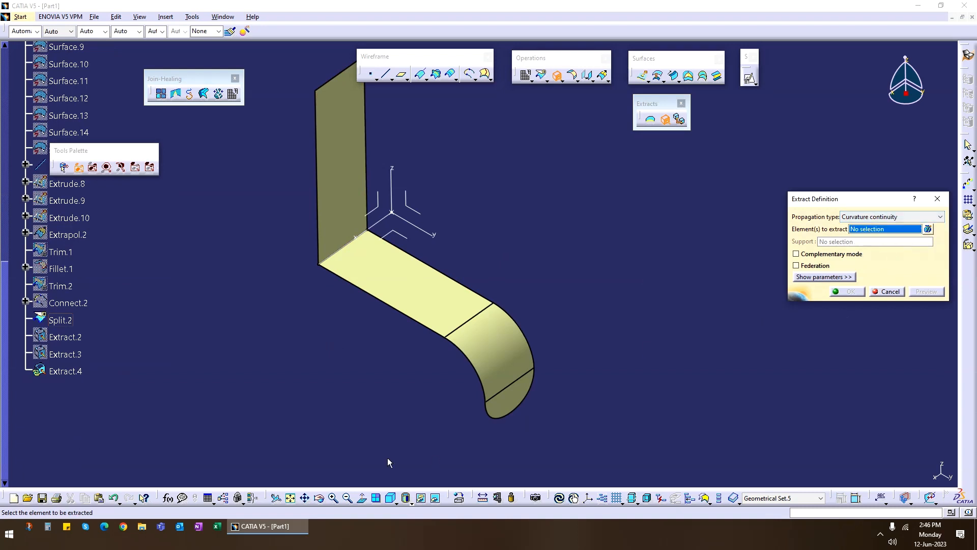
left_click(410, 320)
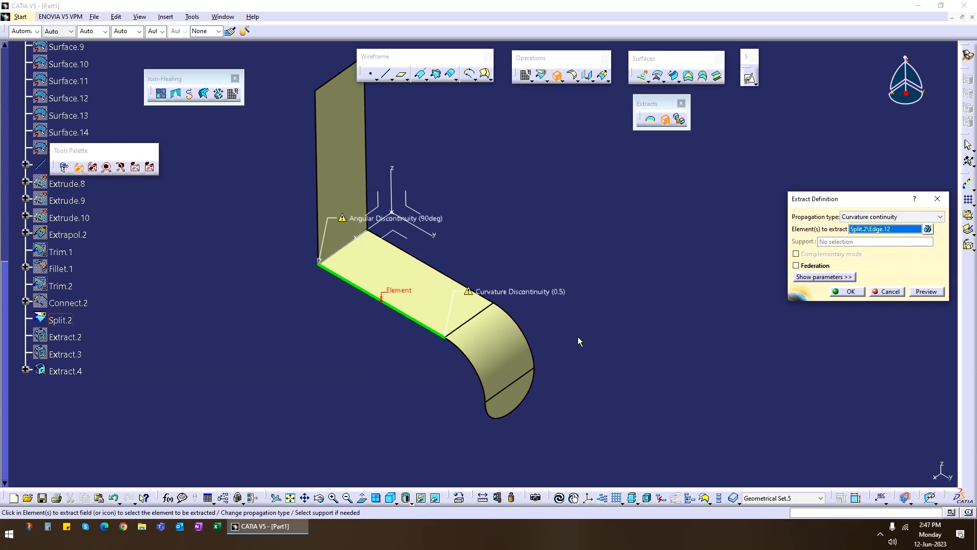
left_click(927, 218)
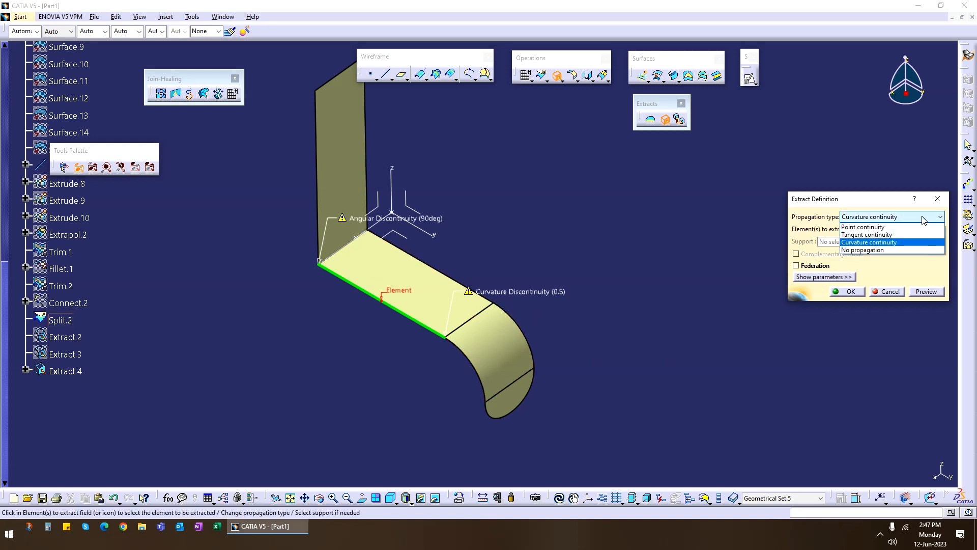
left_click(890, 235)
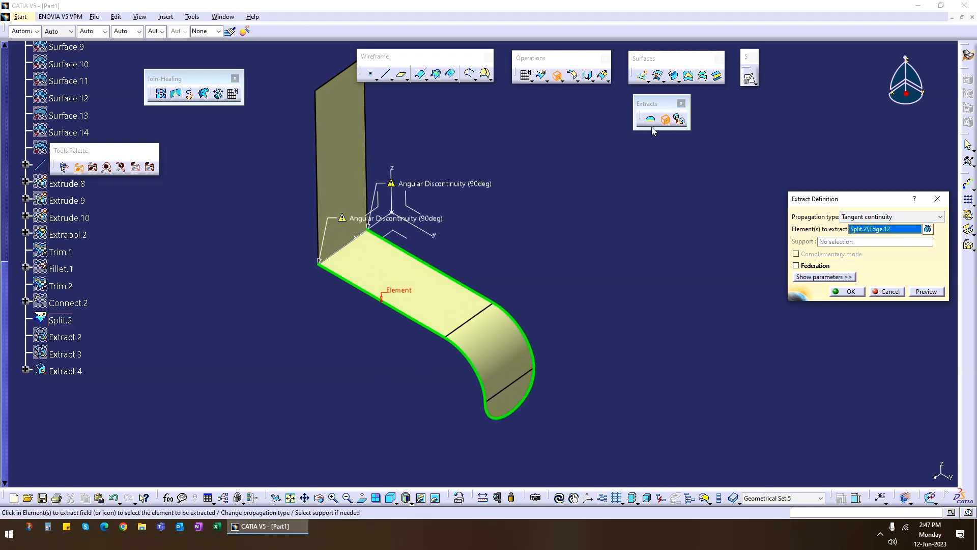
left_click(905, 218)
left_click(879, 230)
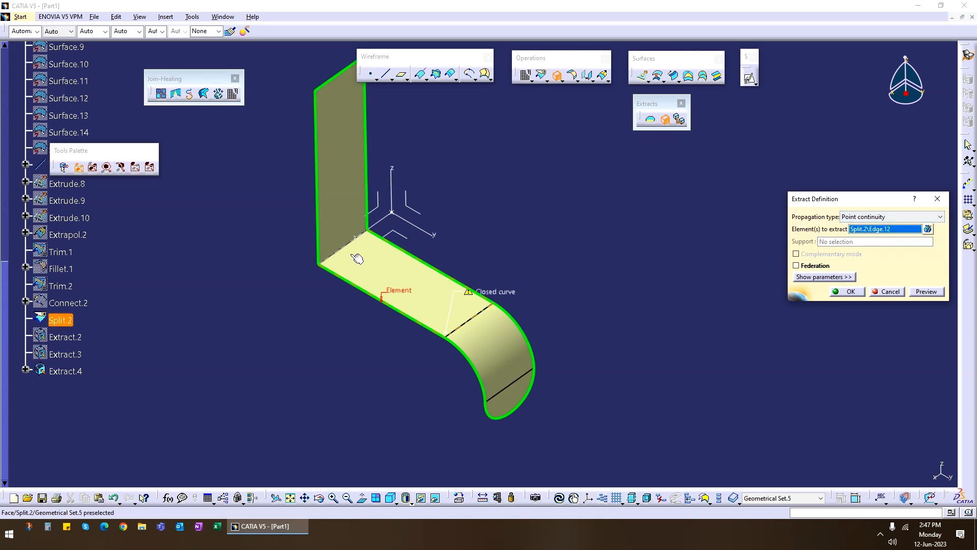
left_click(889, 292)
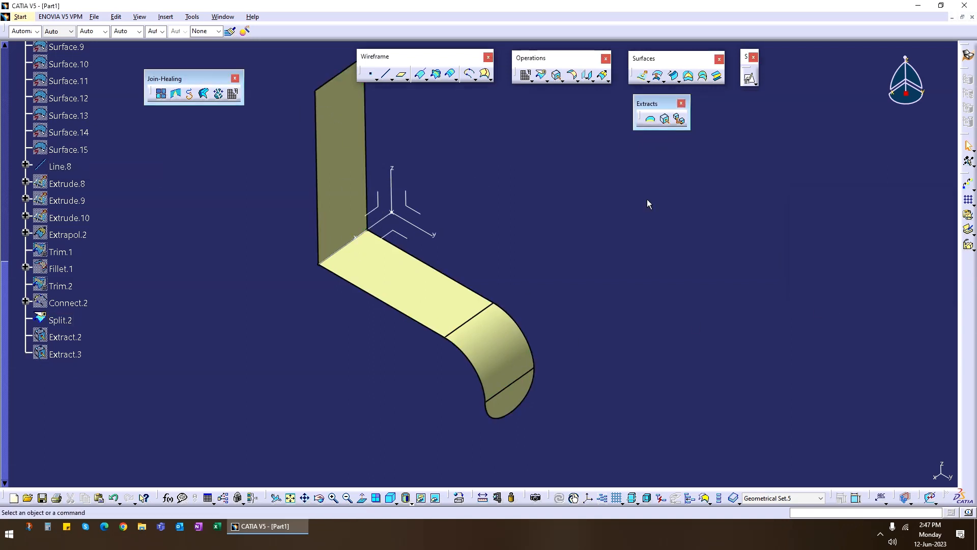
- Start an extract of Split.2's horizontal face and try Curvature continuity as its propagation type
left_click(664, 119)
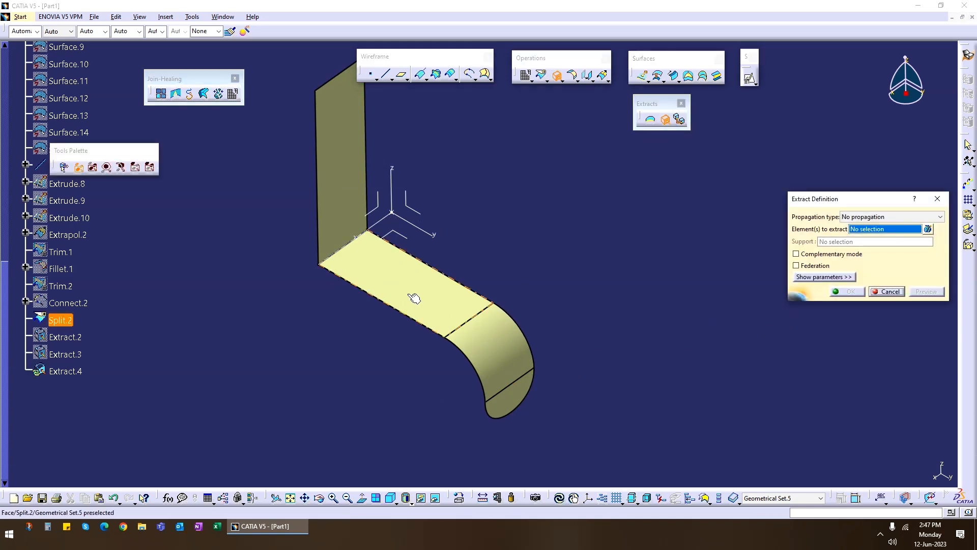
left_click(444, 297)
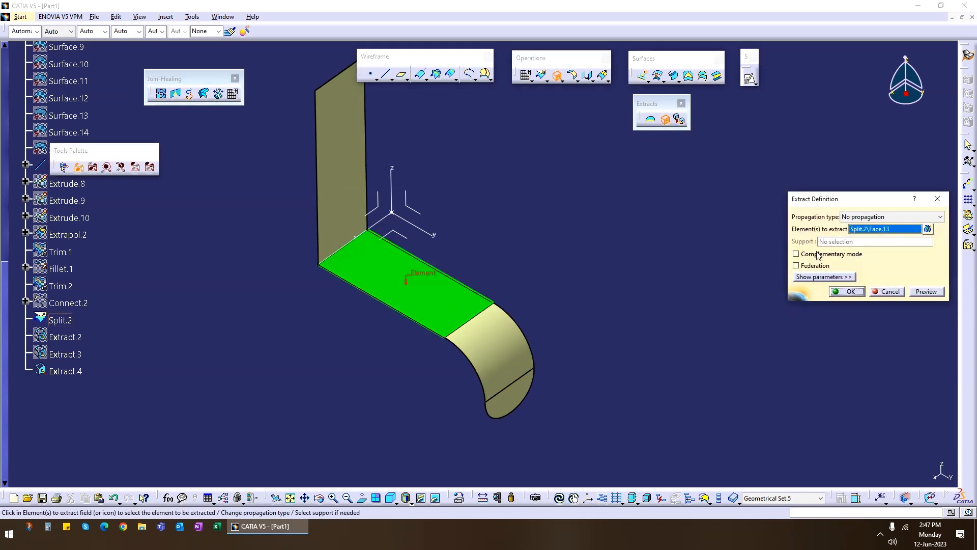
left_click(913, 218)
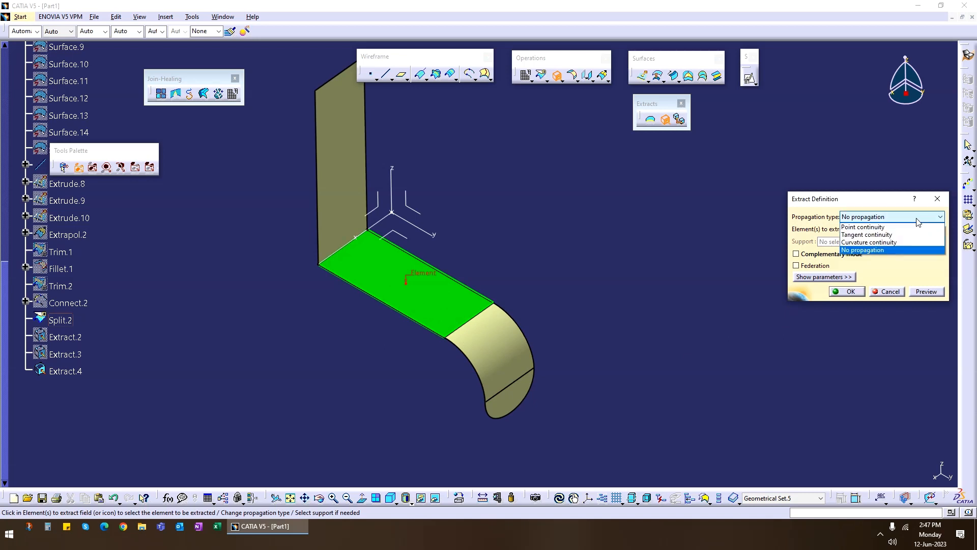
left_click(891, 245)
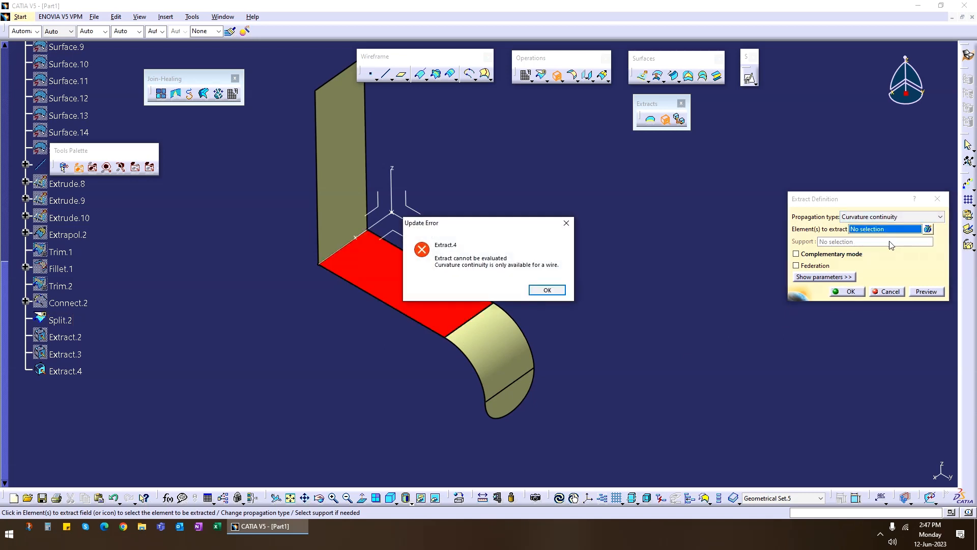
left_click(544, 292)
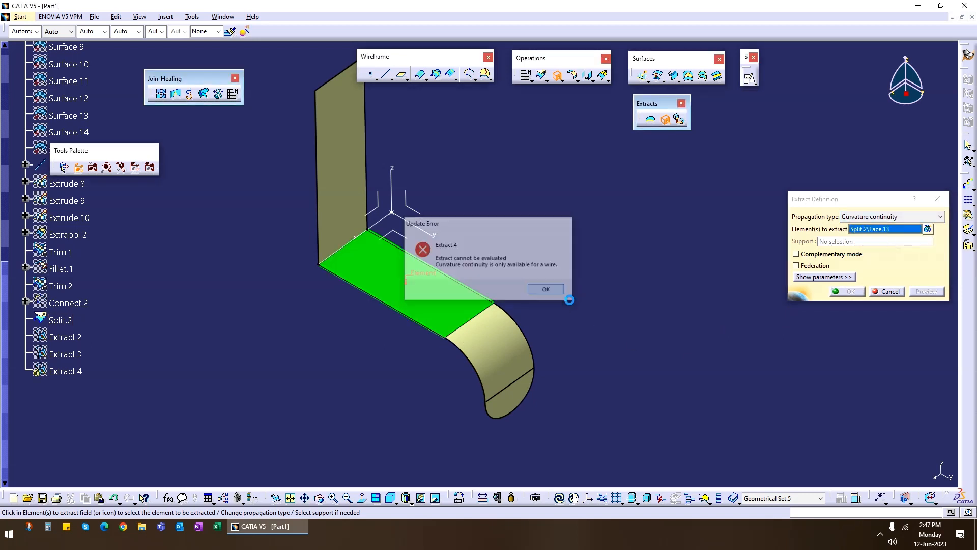
- Switch the face extract to Tangent continuity and finally create it with Point continuity
left_click(913, 215)
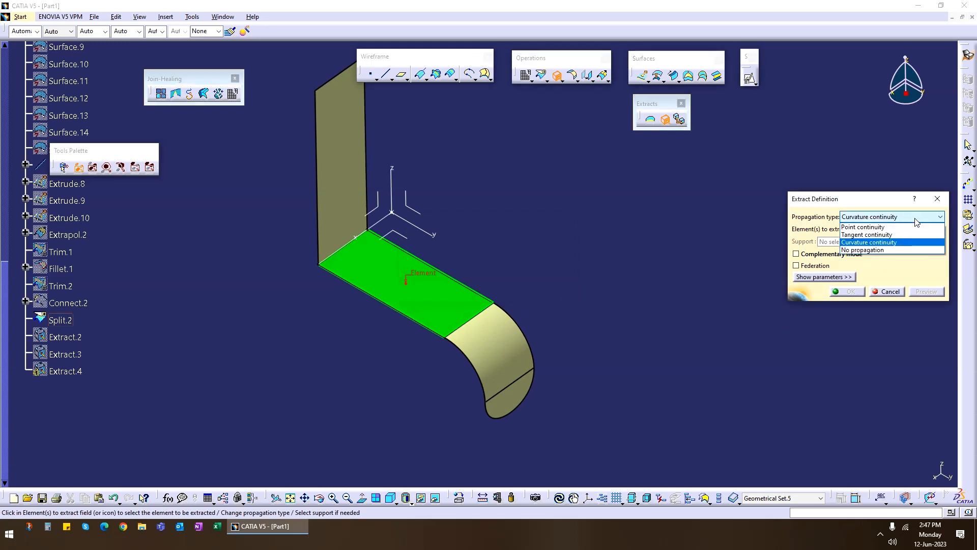
left_click(896, 239)
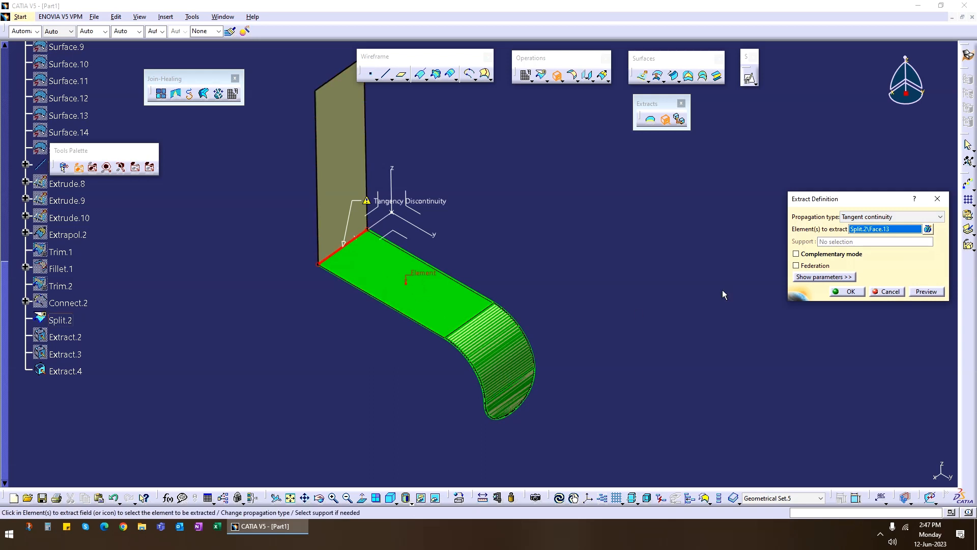
left_click(933, 217)
left_click(910, 228)
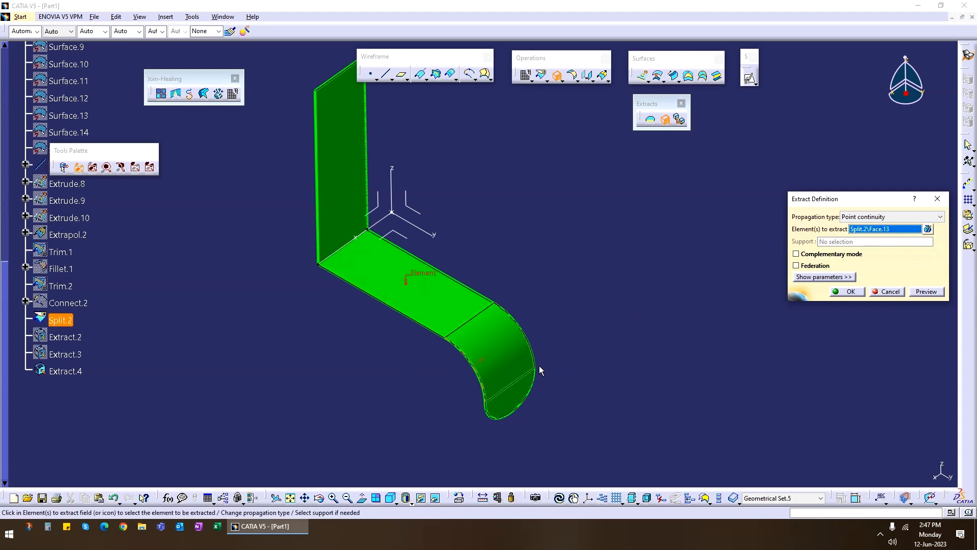
left_click(848, 291)
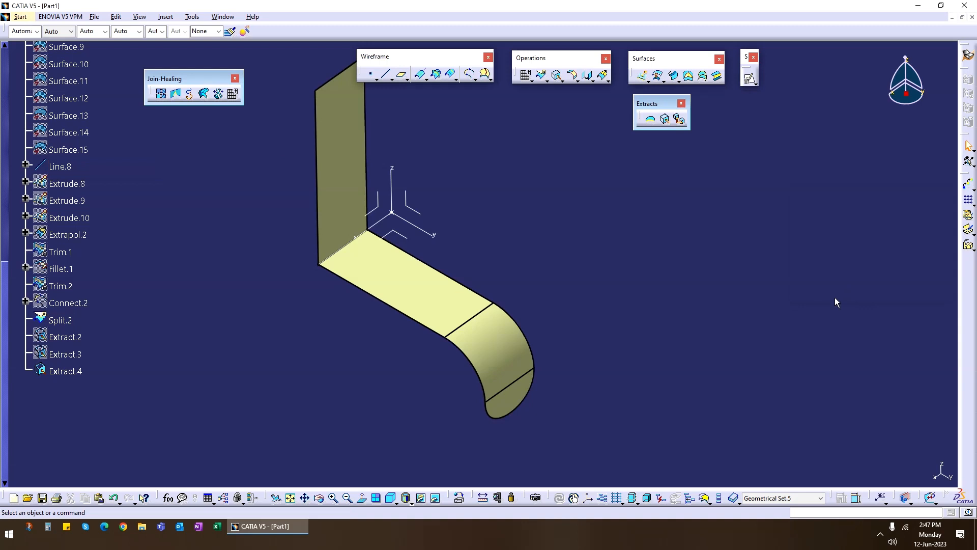
- Reopen the Extract.4 definition and examine its list of elements to extract
left_click(76, 374)
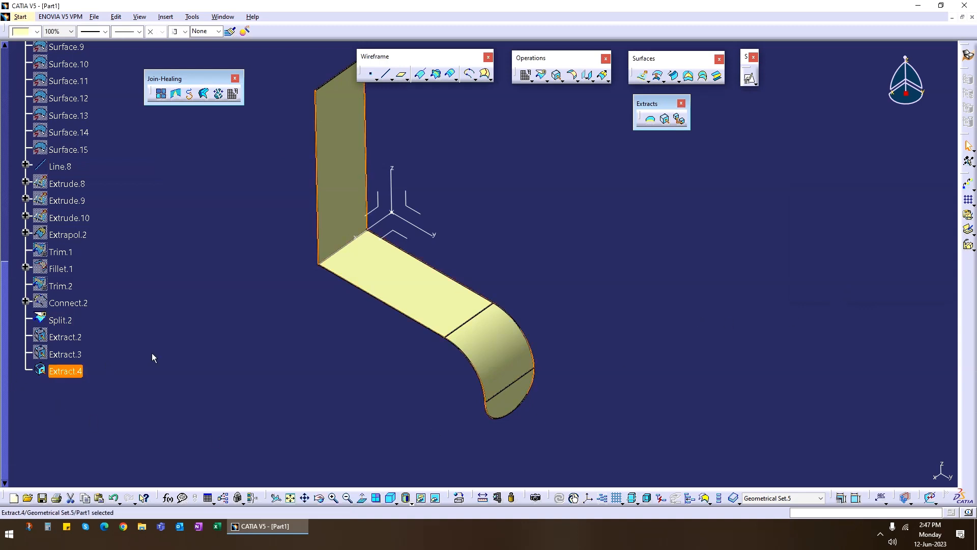
double_click(72, 372)
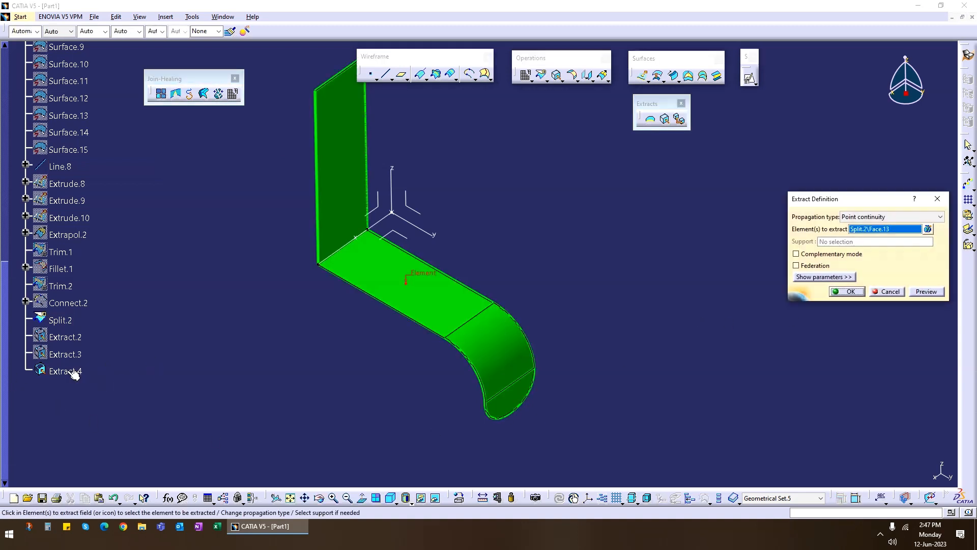
left_click(927, 228)
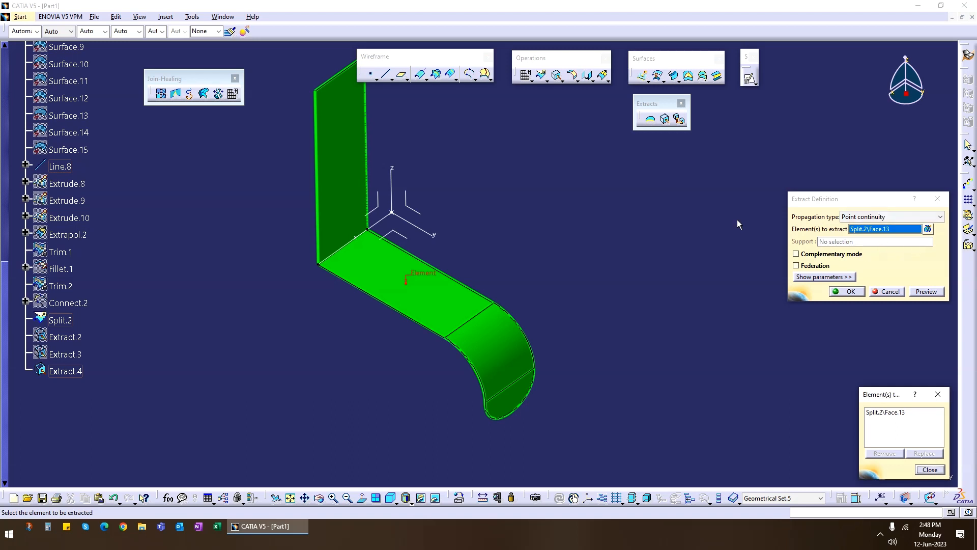
left_click(934, 470)
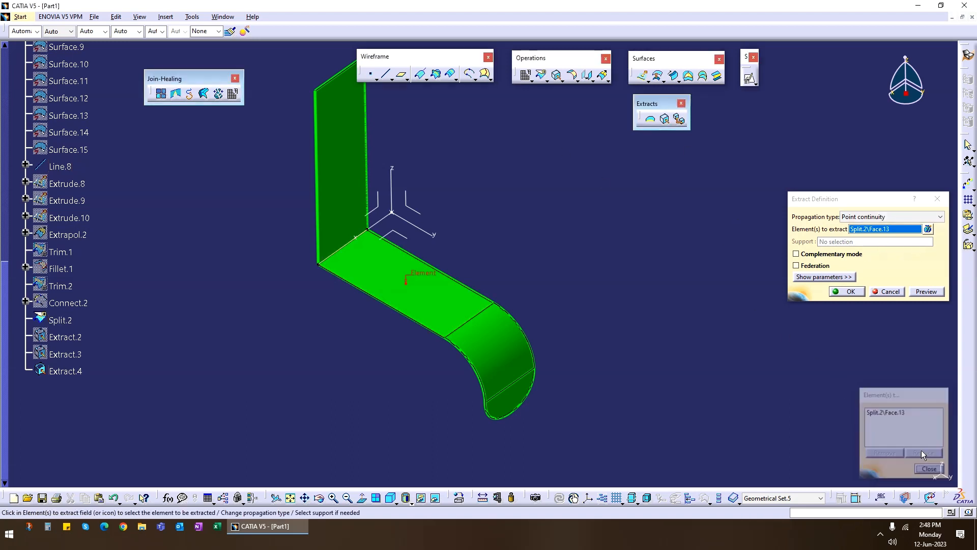
left_click(847, 291)
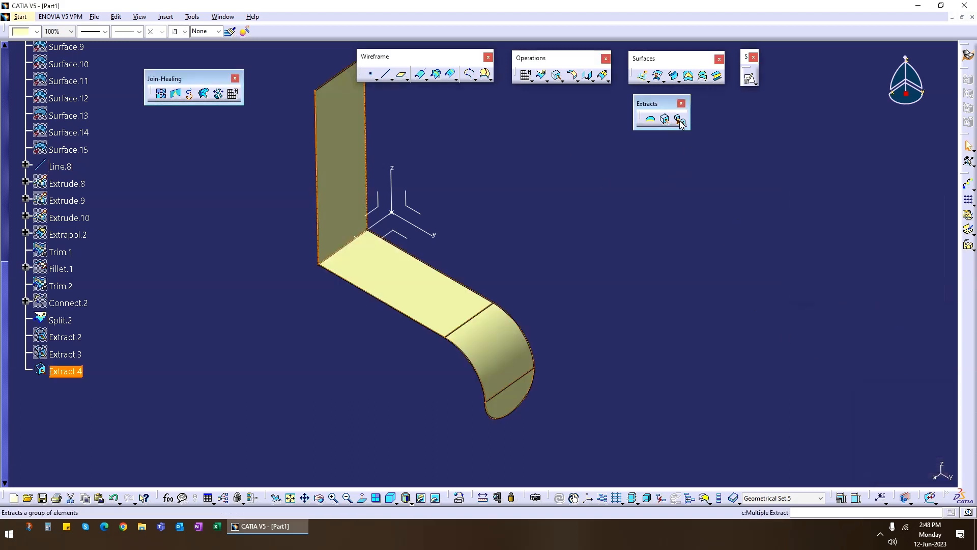
- Create a Multiple Extract of Extract.4's horizontal and vertical faces, both with No propagation
left_click(679, 119)
left_click(551, 289)
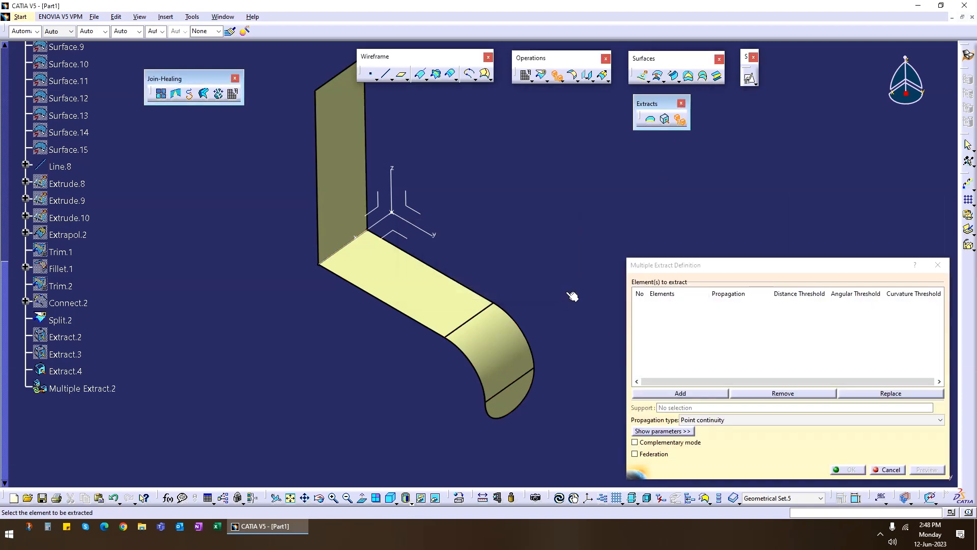
left_click(424, 295)
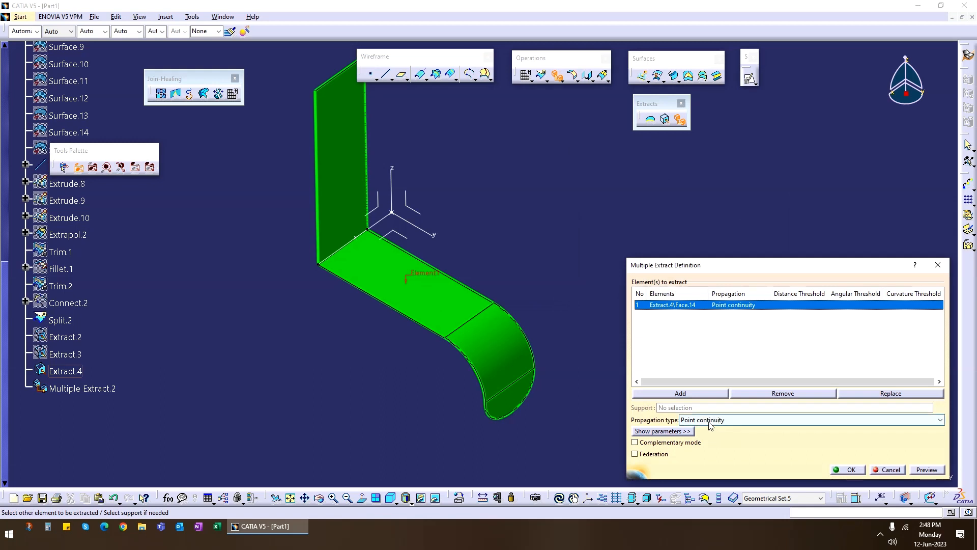
left_click(737, 421)
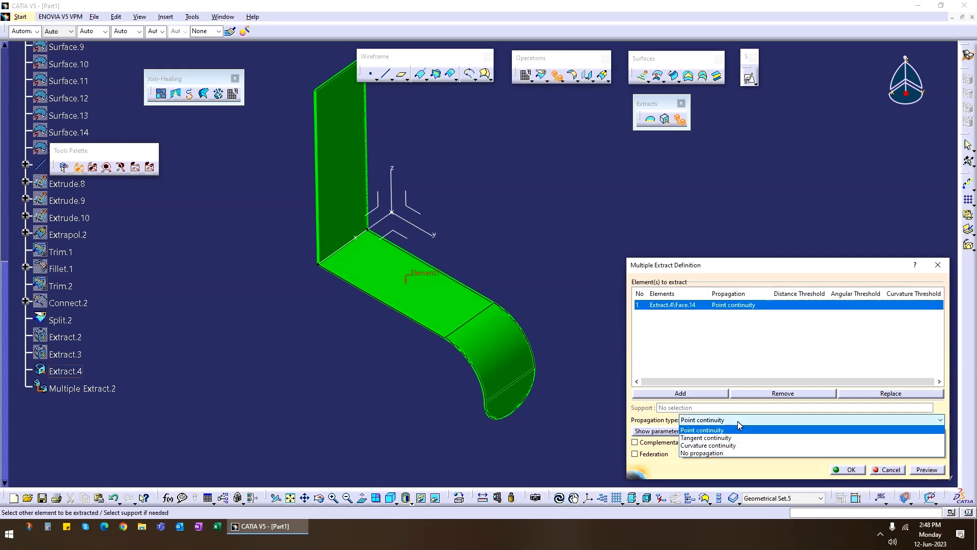
left_click(728, 453)
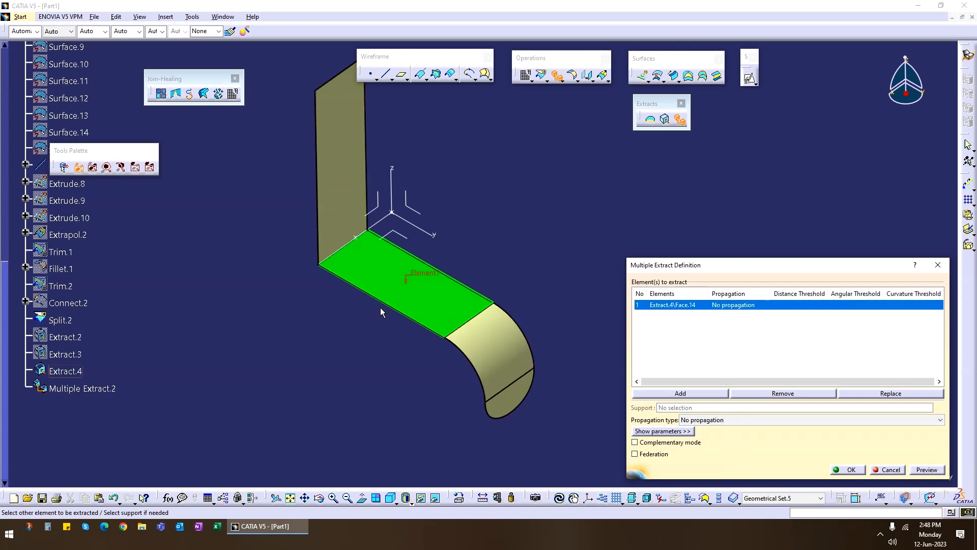
left_click(339, 189)
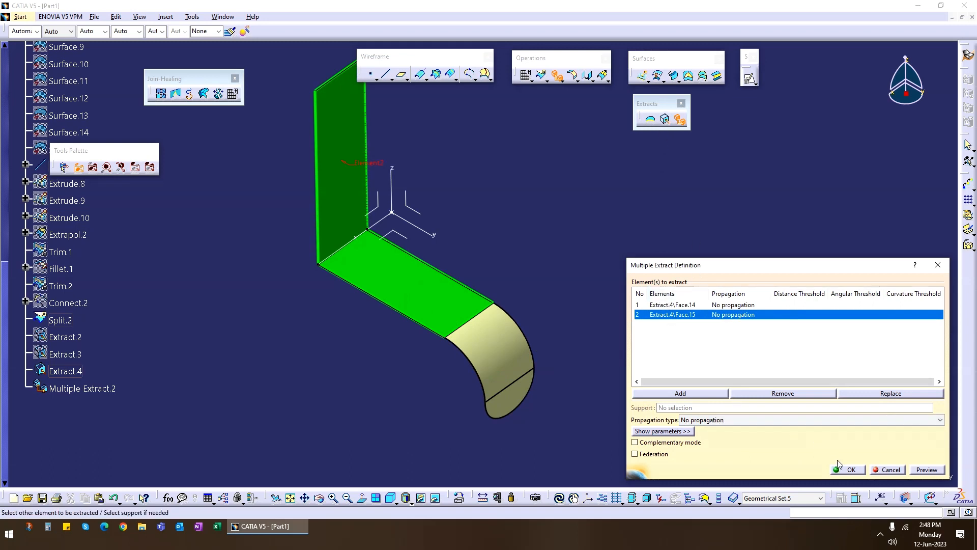
left_click(854, 472)
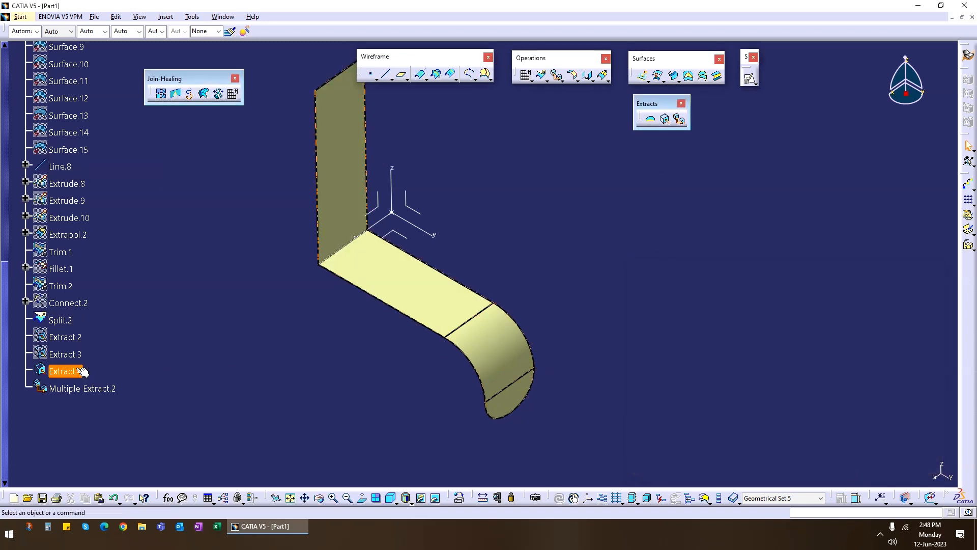
- Hide Extract.4 and the split surface Split.2
right_click(71, 371)
left_click(277, 365)
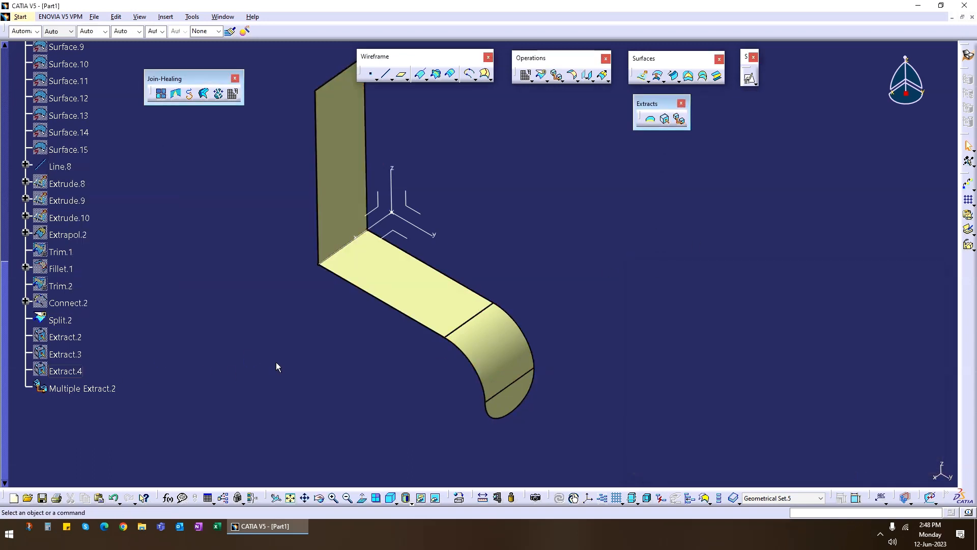
right_click(74, 327)
key("h")
middle_click_drag(289, 301, 377, 357)
left_click(680, 121)
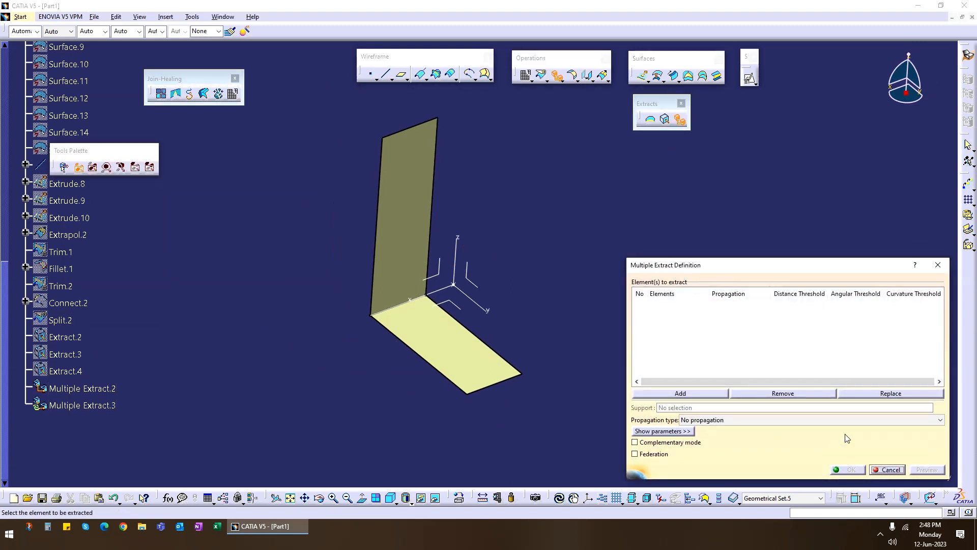
left_click(888, 470)
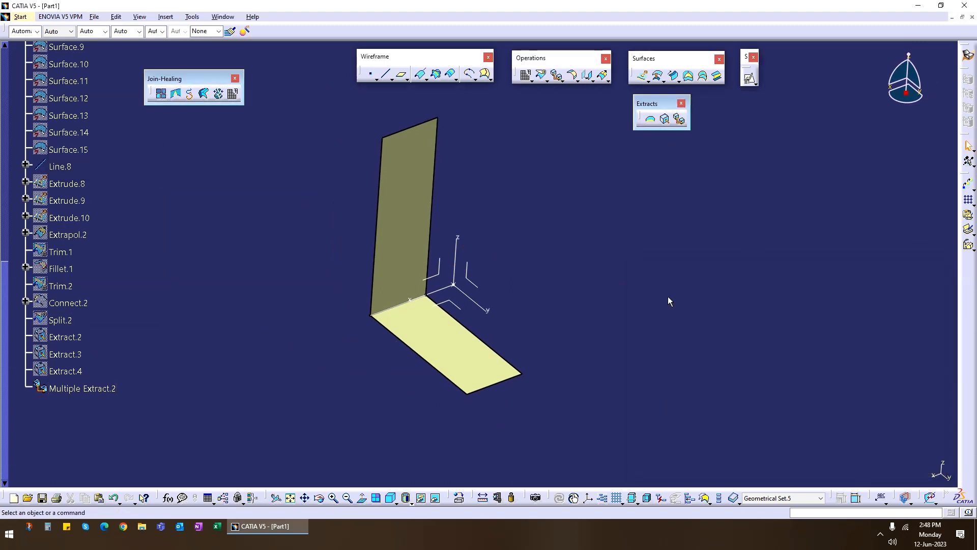
- Detach the Fillets command group from Operations and place it beside the Extracts group
left_click(579, 80)
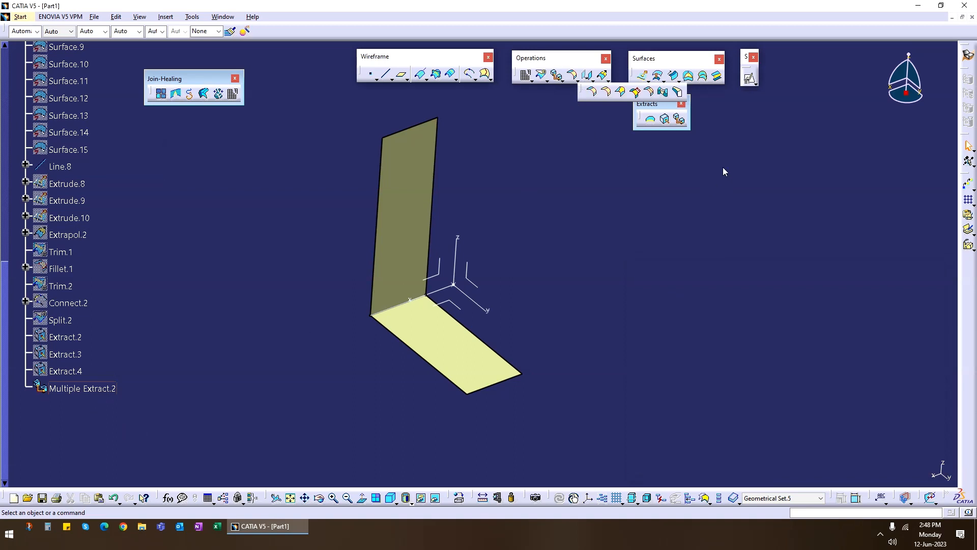
left_click_drag(717, 132, 716, 131)
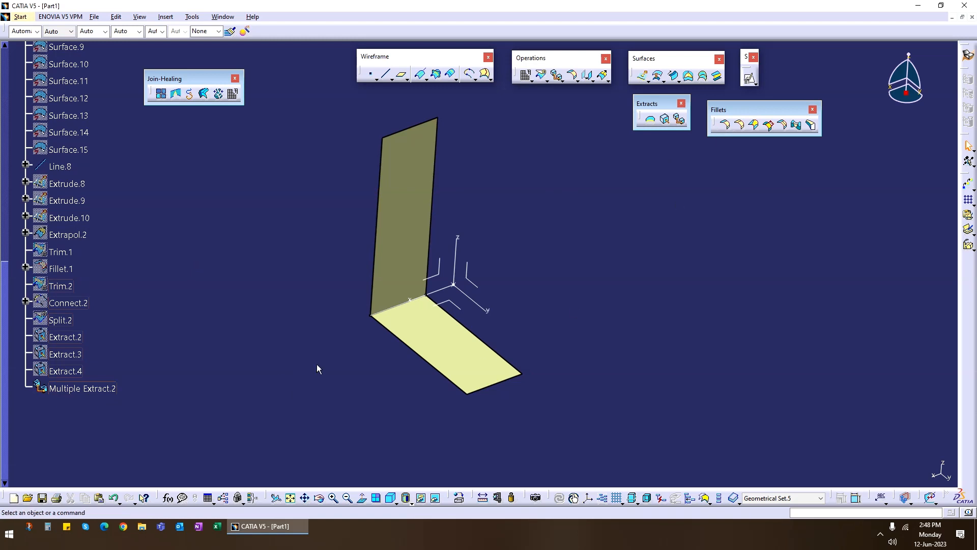
middle_click_drag(568, 276, 566, 222)
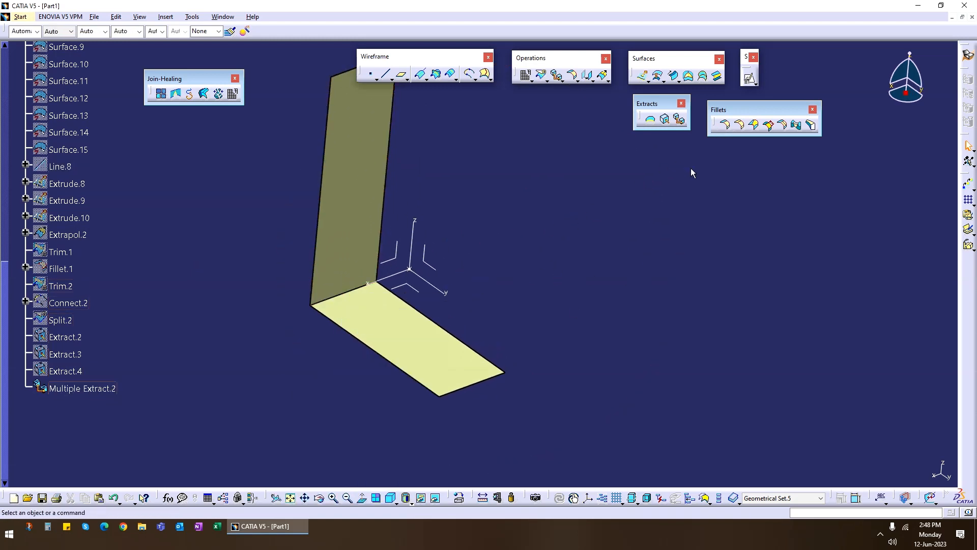
- Create a 30 mm edge fillet on the shared edge of Multiple Extract.2 with Tangency selection mode, and undo it
left_click(740, 127)
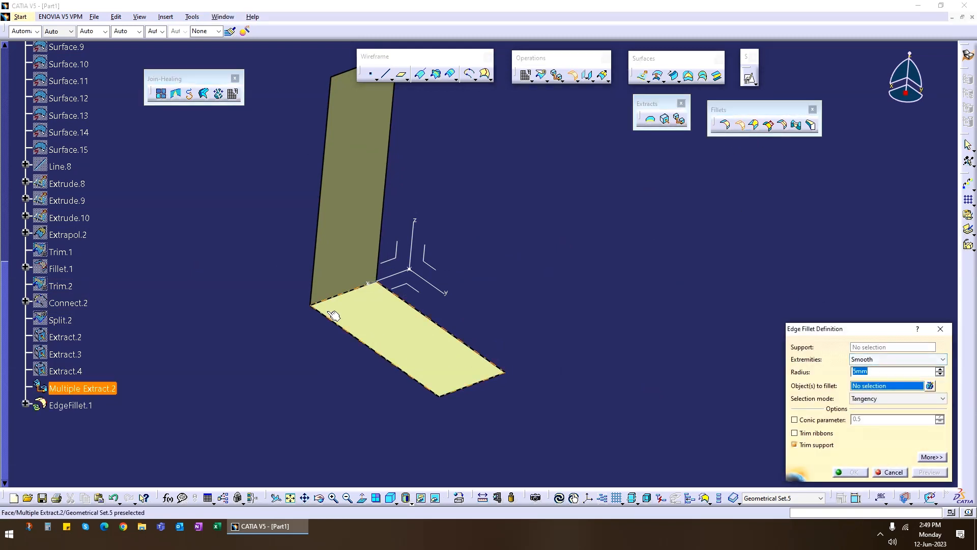
left_click(341, 299)
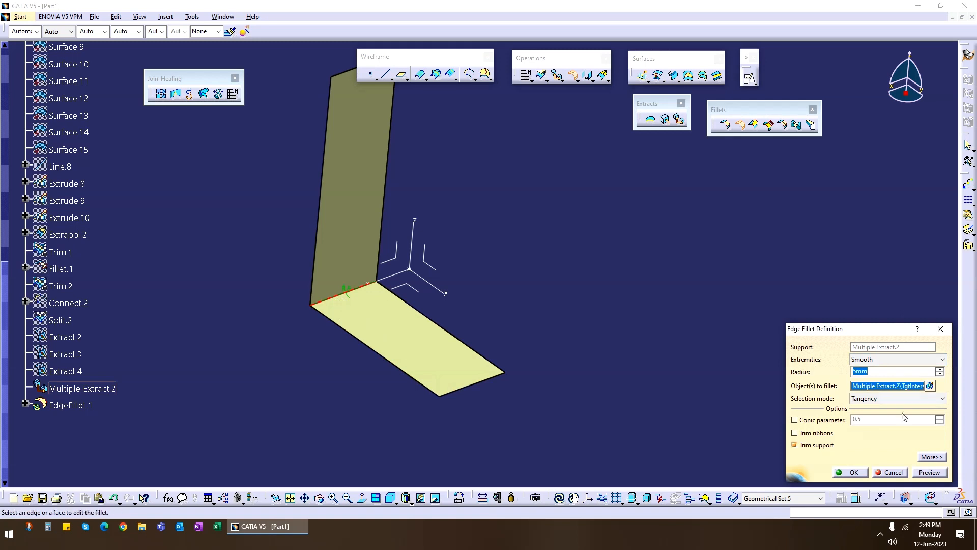
type("30")
left_click(928, 473)
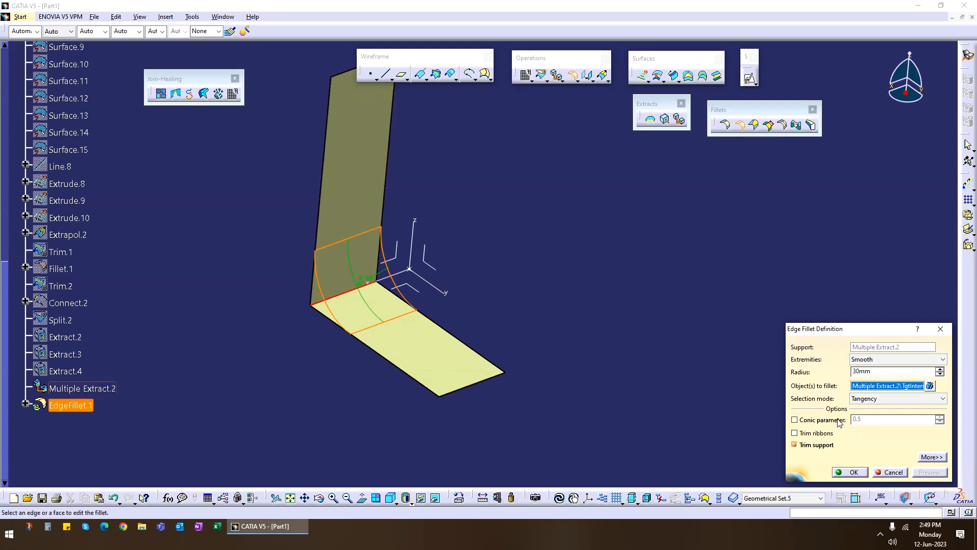
left_click(881, 398)
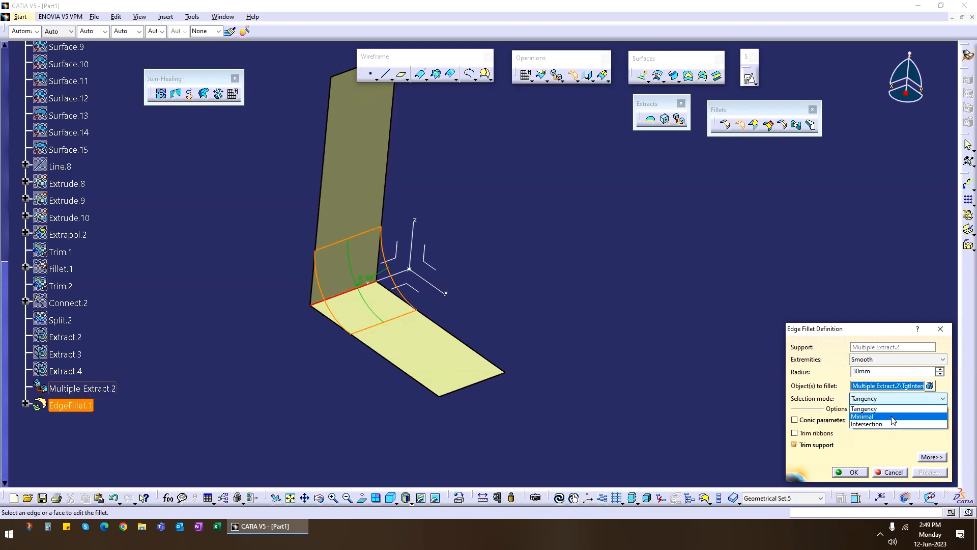
left_click(878, 406)
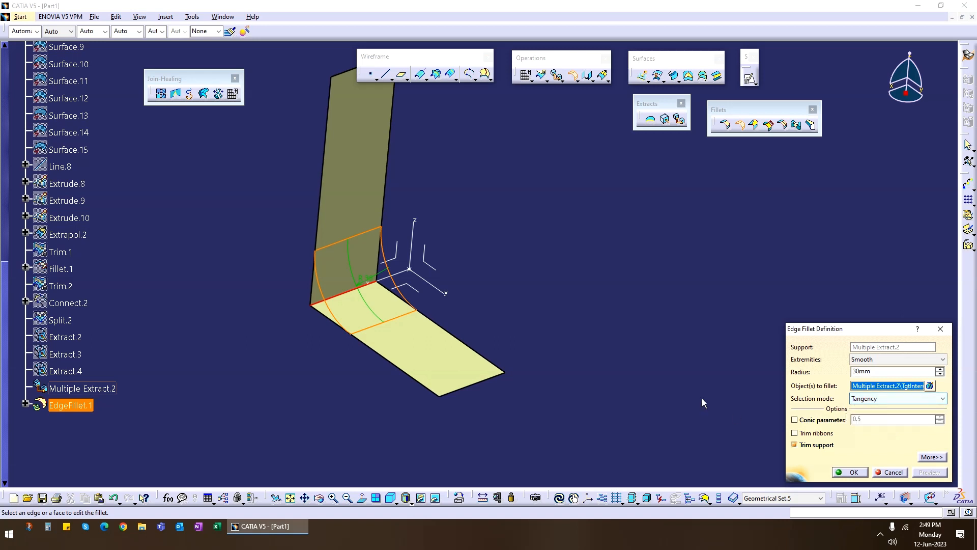
left_click(850, 473)
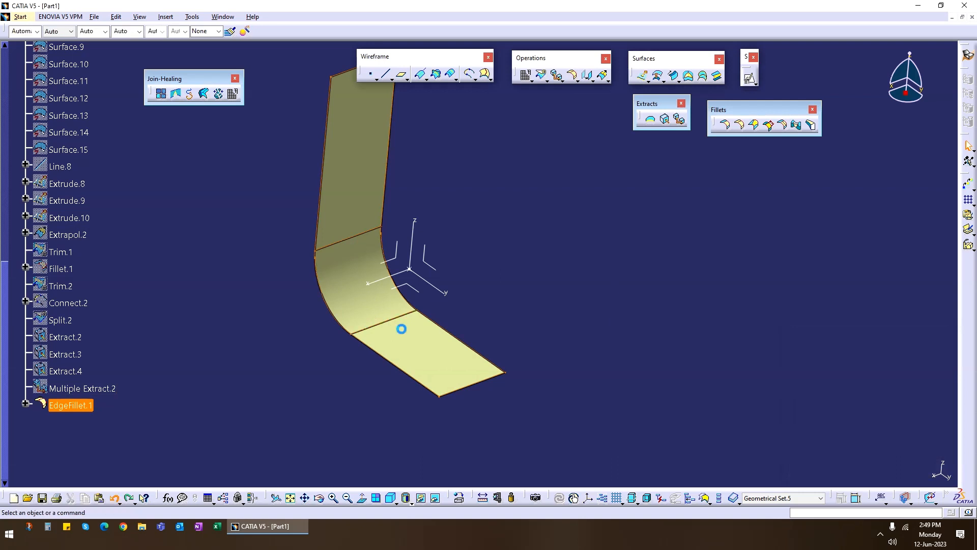
key("ctrl+z")
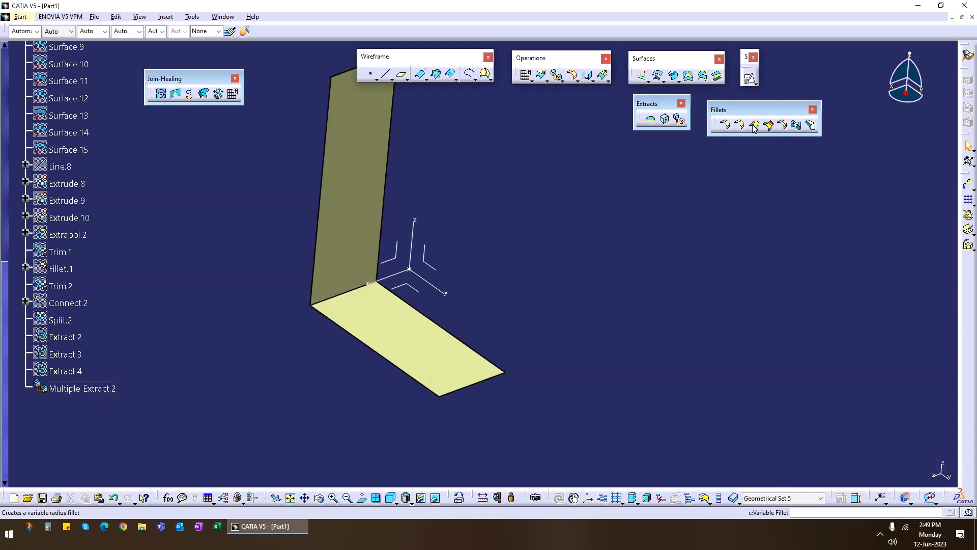
- Set up a variable radius fillet on the shared edge, with 20 mm at its near end and 10 mm at the end by the axis system
left_click(754, 125)
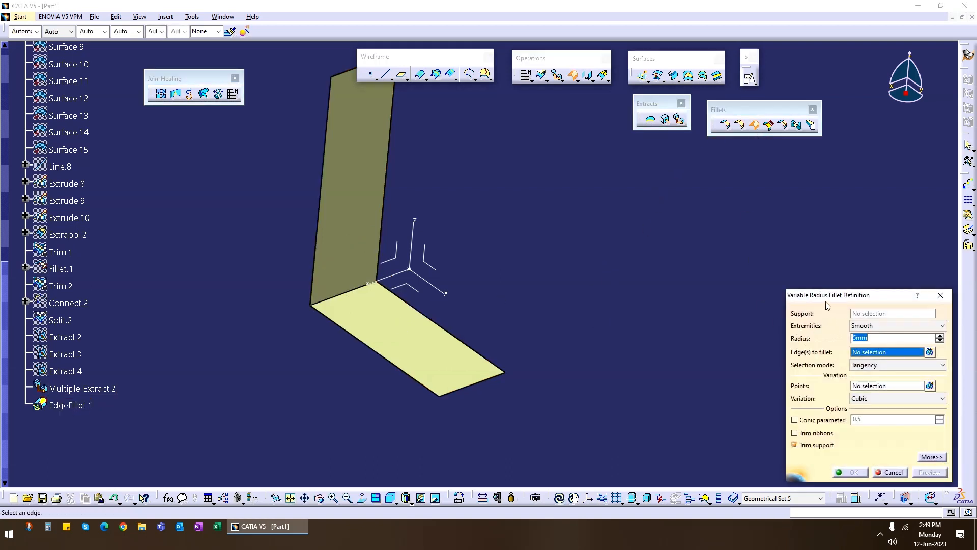
left_click(341, 293)
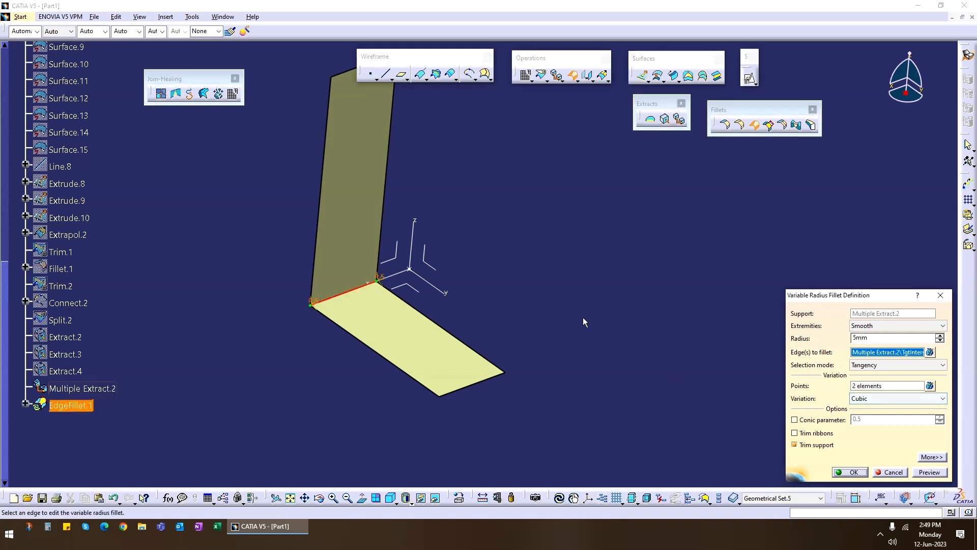
middle_click_drag(306, 343, 389, 325)
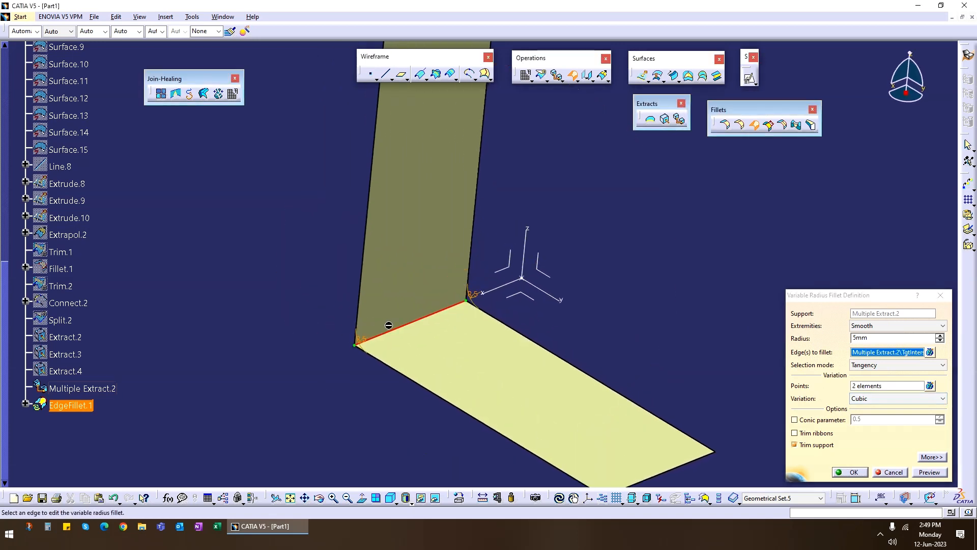
double_click(361, 334)
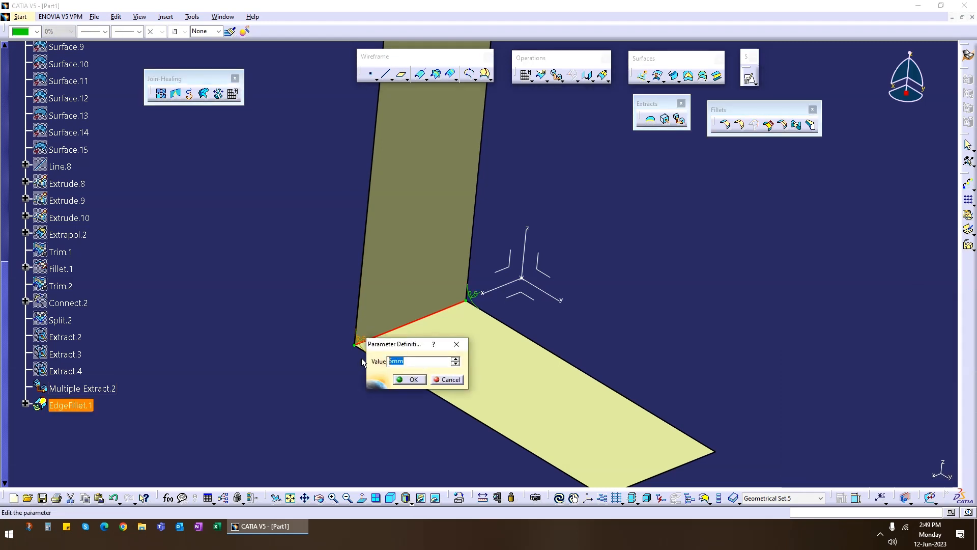
type("20")
key("Return")
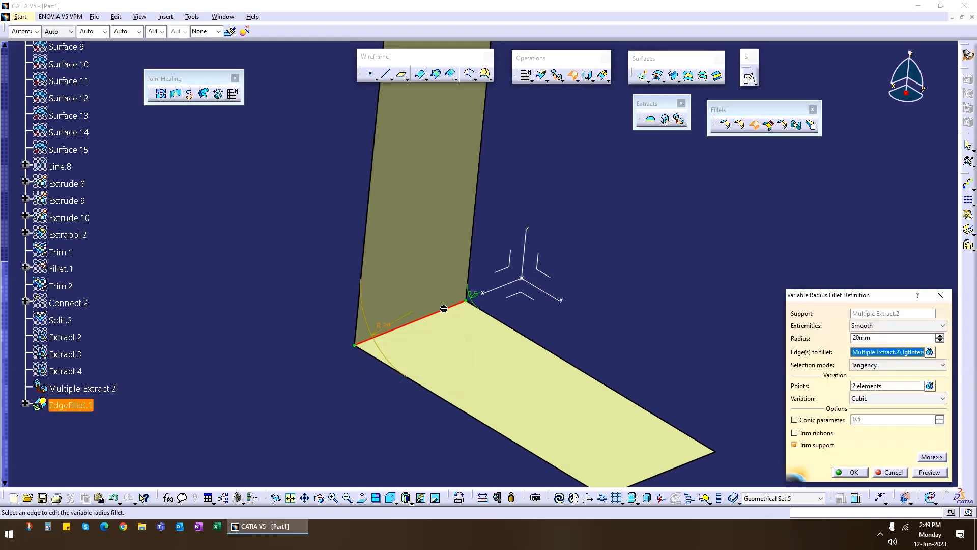
double_click(481, 299)
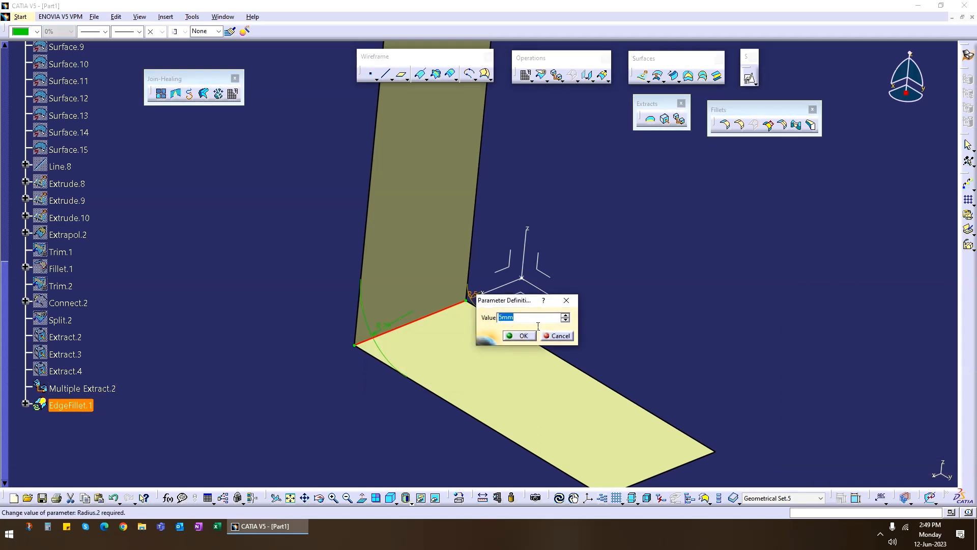
type("10")
key("Return")
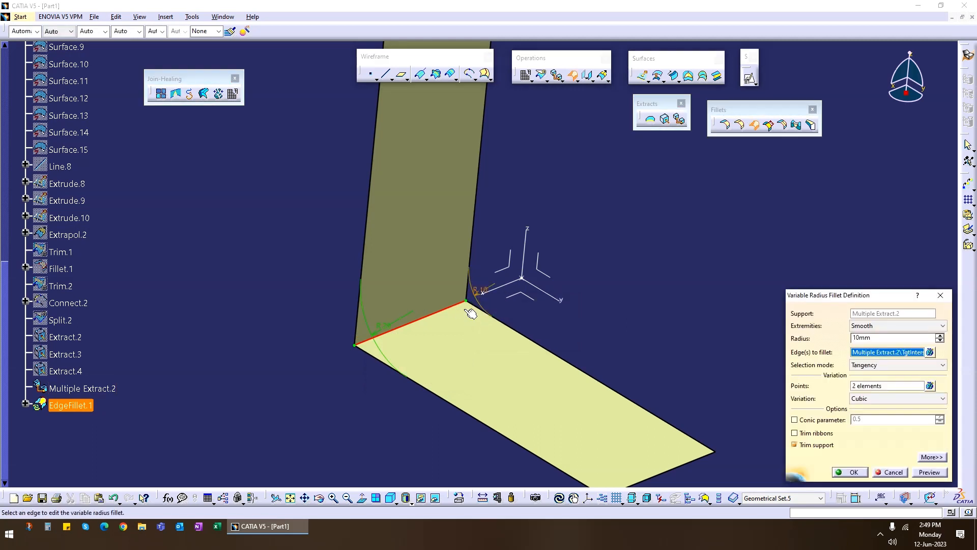
- Examine the two variation points on the filleted edge and the additional variable radius fillet options
left_click(930, 386)
left_click(909, 421)
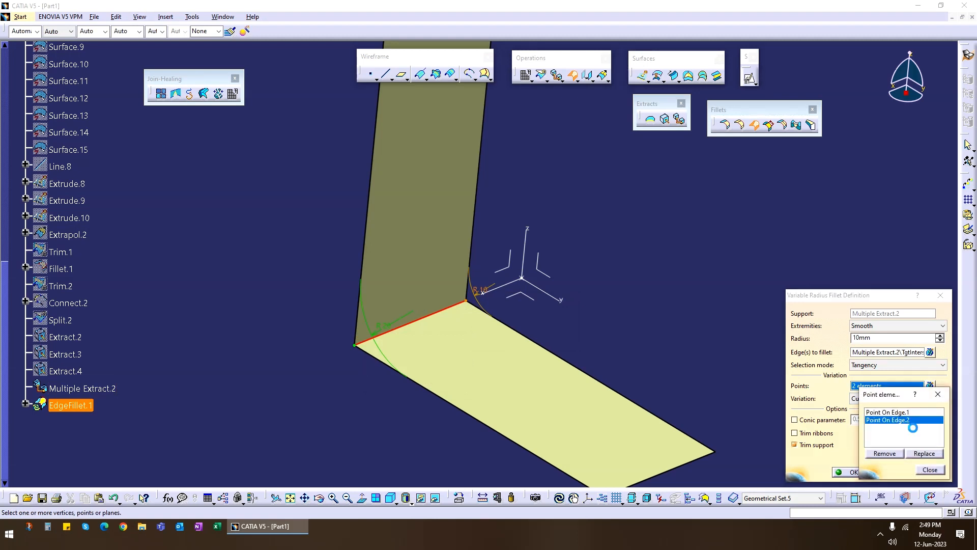
left_click(905, 413)
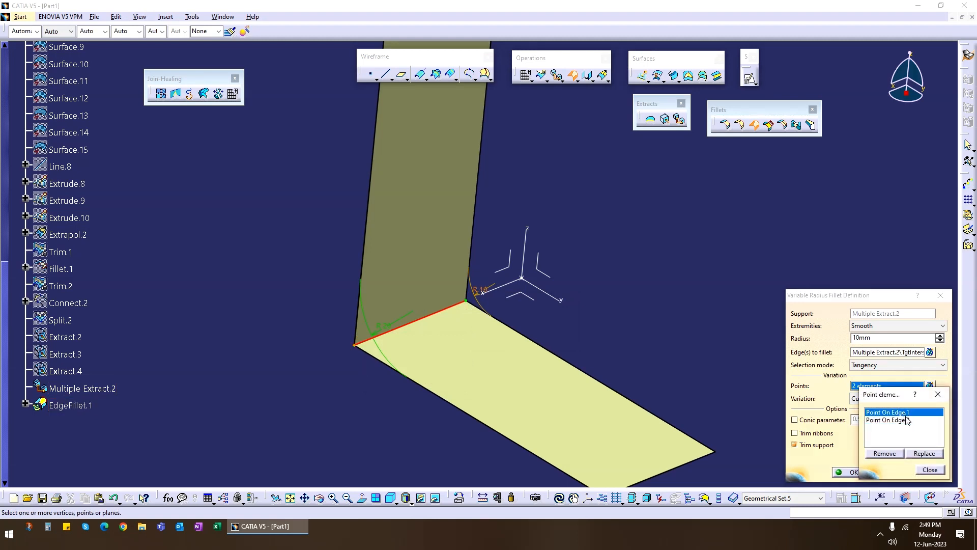
left_click(930, 470)
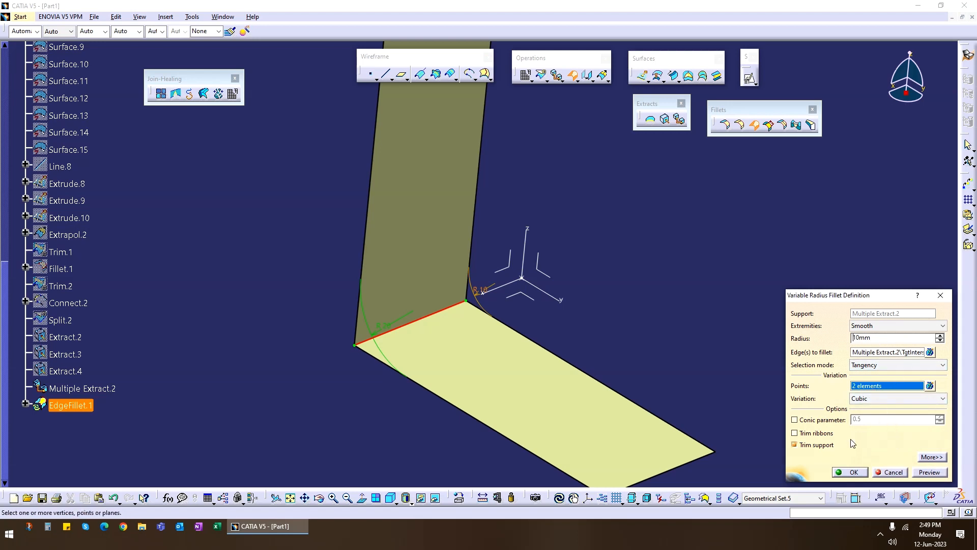
left_click(931, 457)
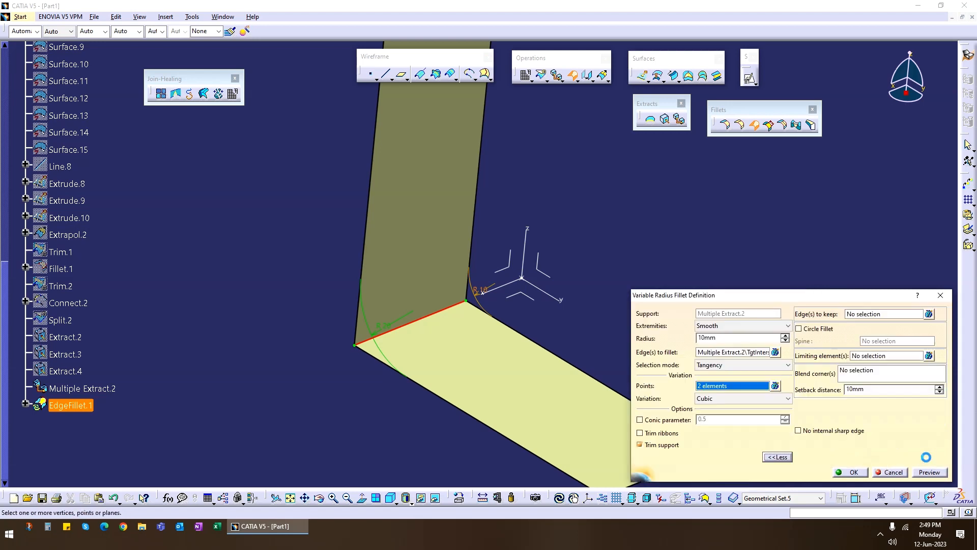
- Create the variable radius fillet, inspect its changing width, and undo it
left_click(853, 472)
middle_click_drag(448, 312, 370, 322)
key("ctrl+z")
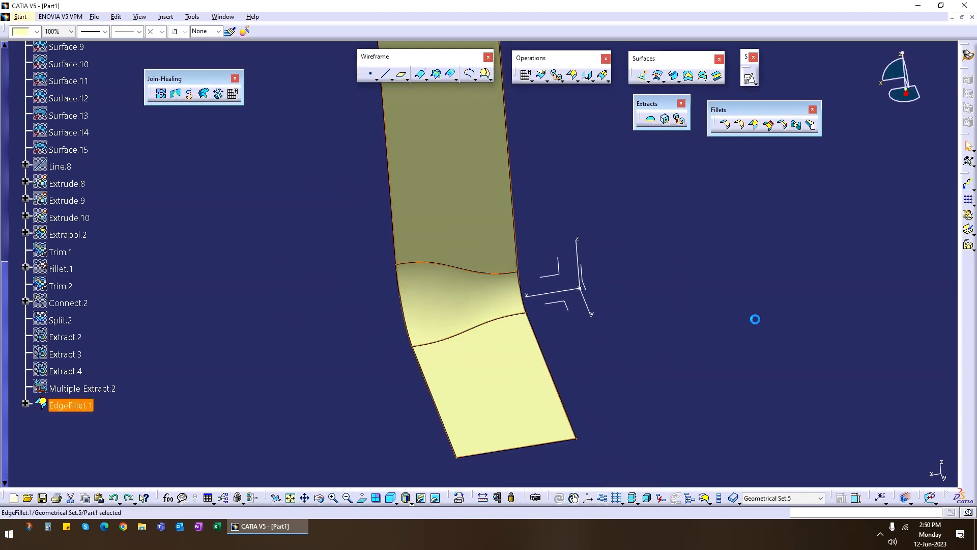
- Create a chordal fillet with a 20 mm chordal length on the shared edge of Multiple Extract.2, and undo it
left_click(773, 130)
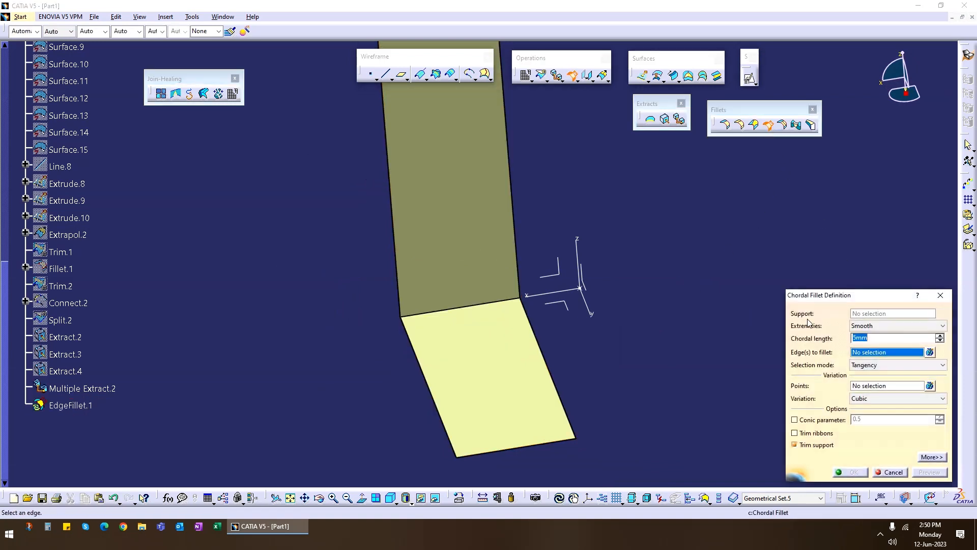
middle_click_drag(598, 334, 695, 308)
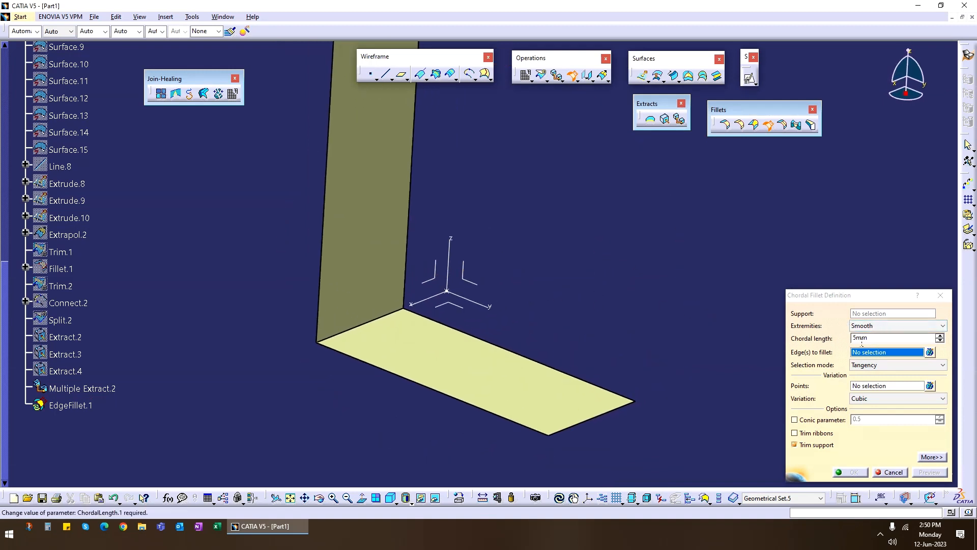
left_click(382, 325)
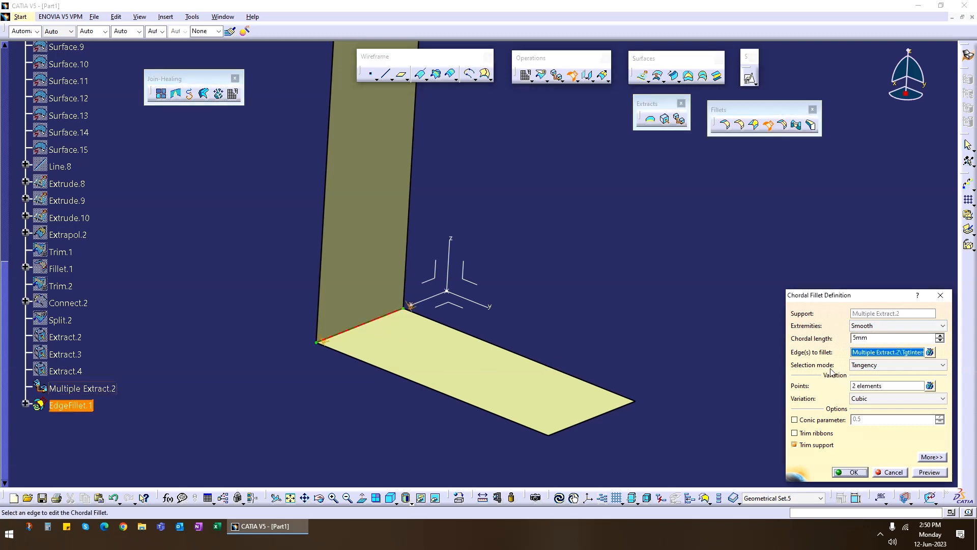
left_click_drag(880, 339, 818, 339)
type("20")
key("Return")
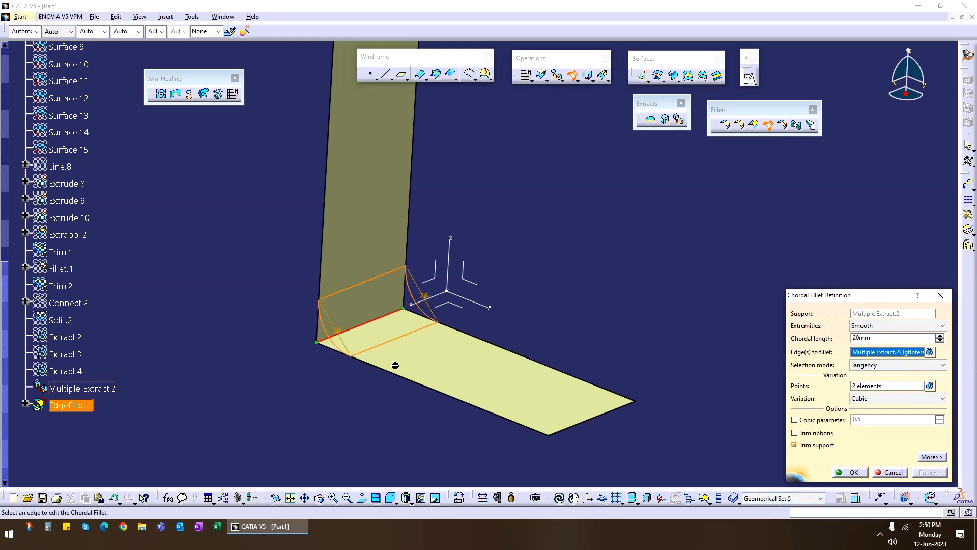
left_click(853, 472)
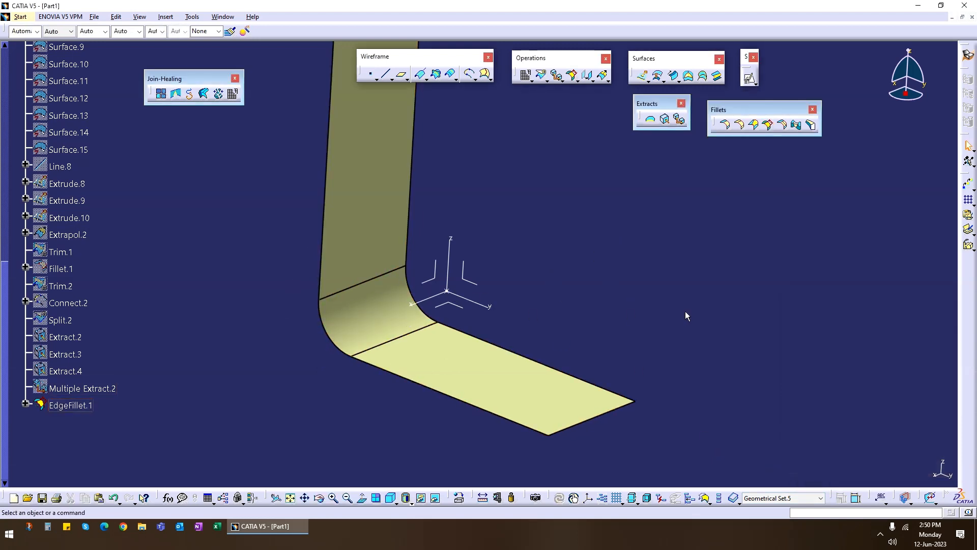
key("ctrl+z")
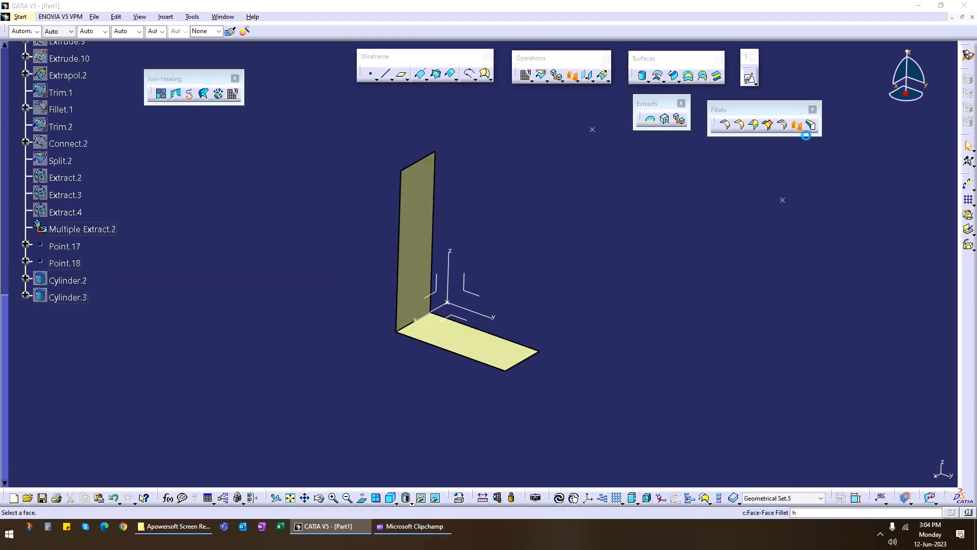
- Create a 30 mm face-face fillet between the horizontal and vertical faces of Multiple Extract.2
left_click(796, 125)
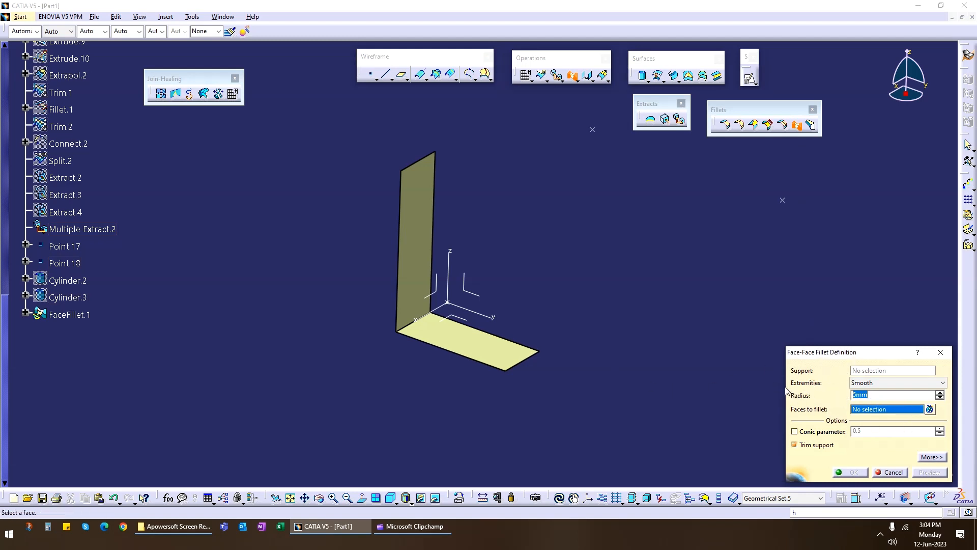
type("30")
key("Return")
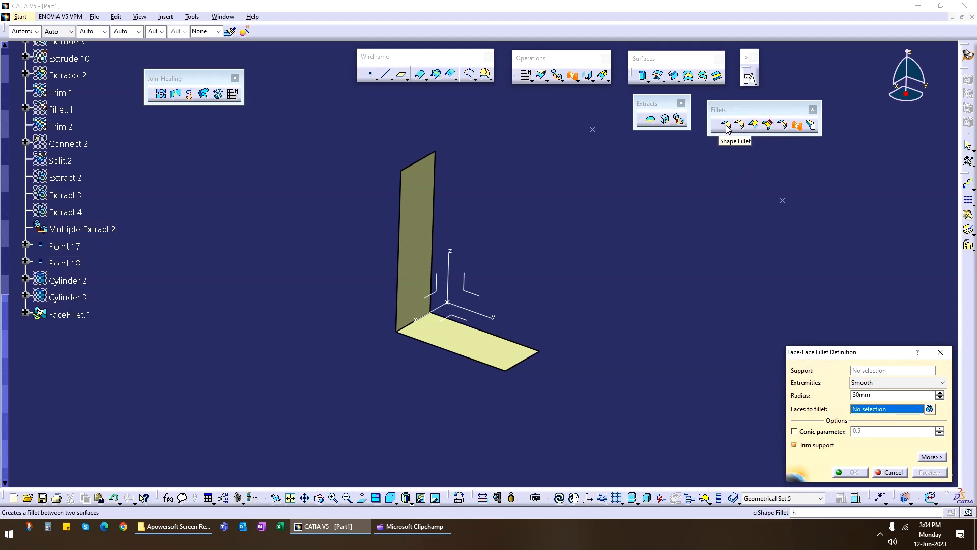
left_click(431, 337)
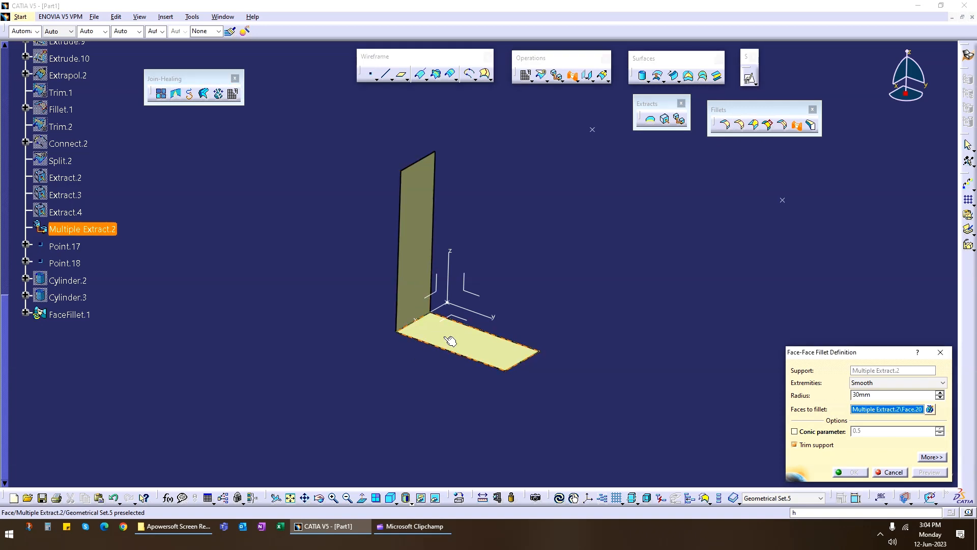
left_click(416, 286)
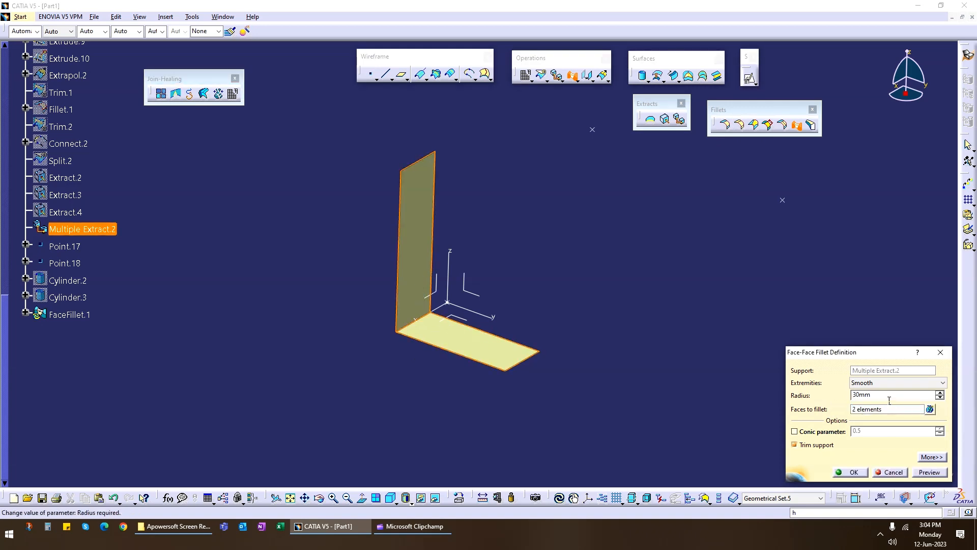
left_click(929, 471)
middle_click_drag(431, 392, 475, 336)
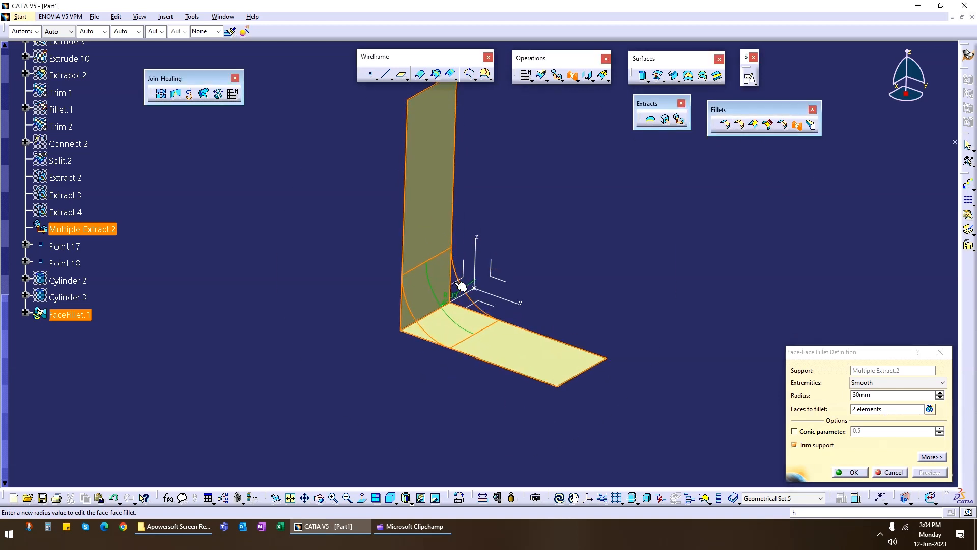
left_click(853, 472)
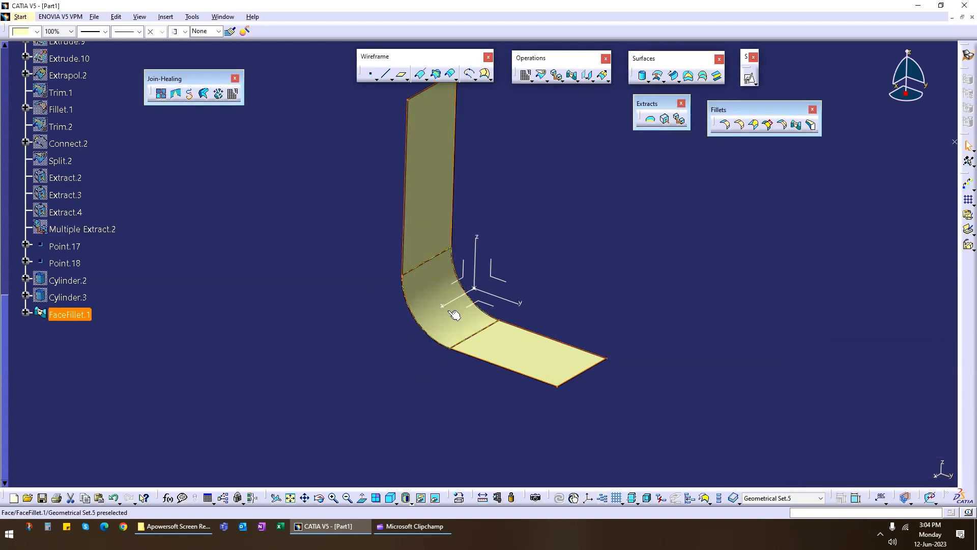
- Inspect the face-face fillet on Multiple Extract.2 and undo it
middle_click_drag(456, 311, 442, 375)
left_click(738, 200)
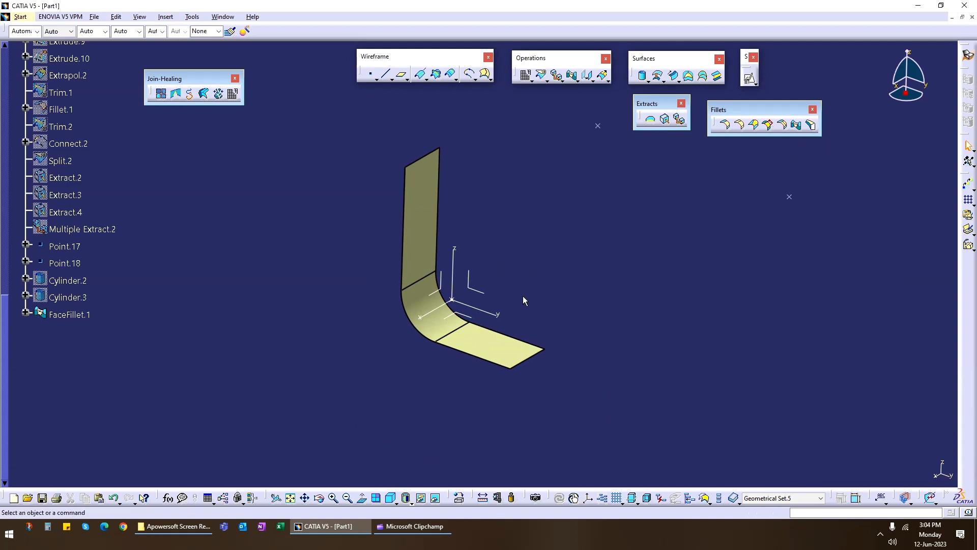
key("ctrl+z")
key("ctrl+z")
middle_click_drag(378, 384, 654, 222)
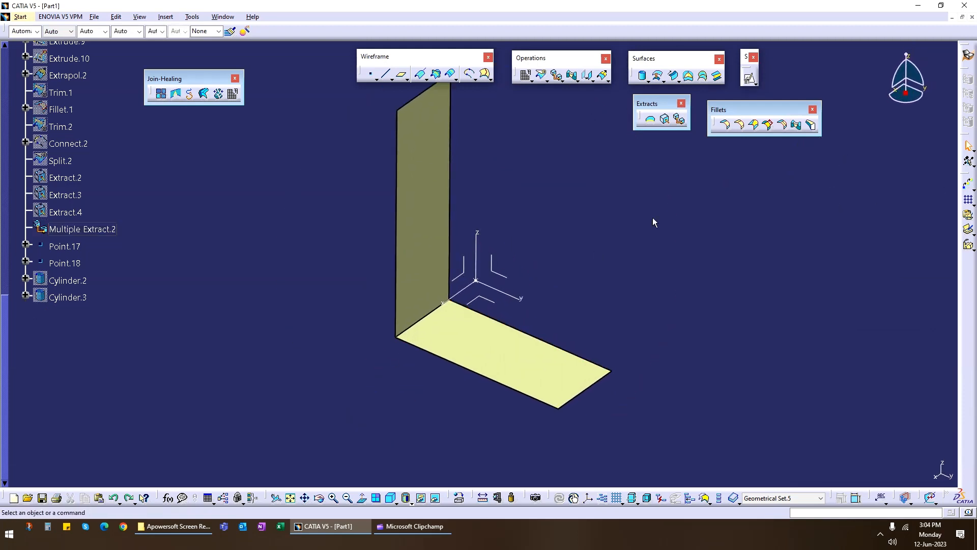
left_click(658, 75)
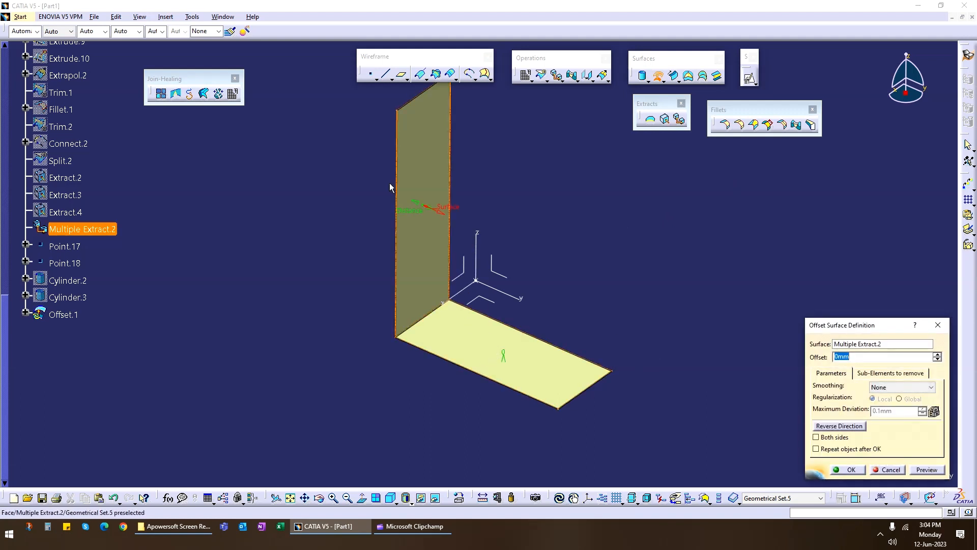
left_click(889, 469)
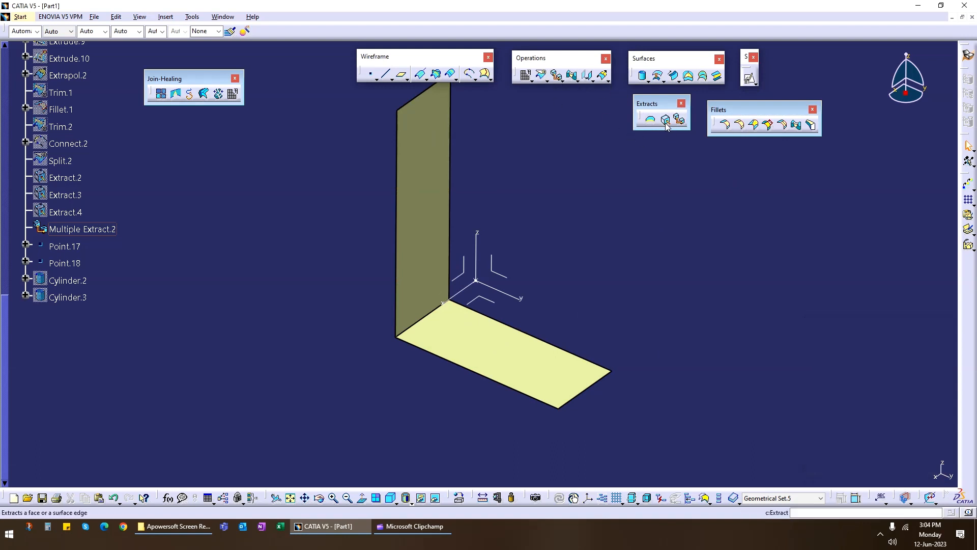
- Extract the horizontal face of Multiple Extract.2 and offset it upward by 64 mm
left_click(660, 76)
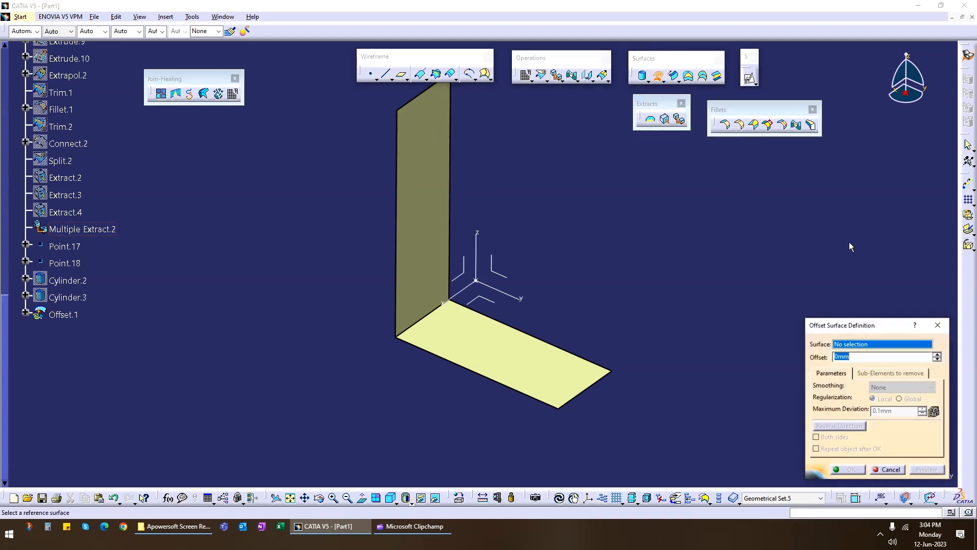
right_click(862, 344)
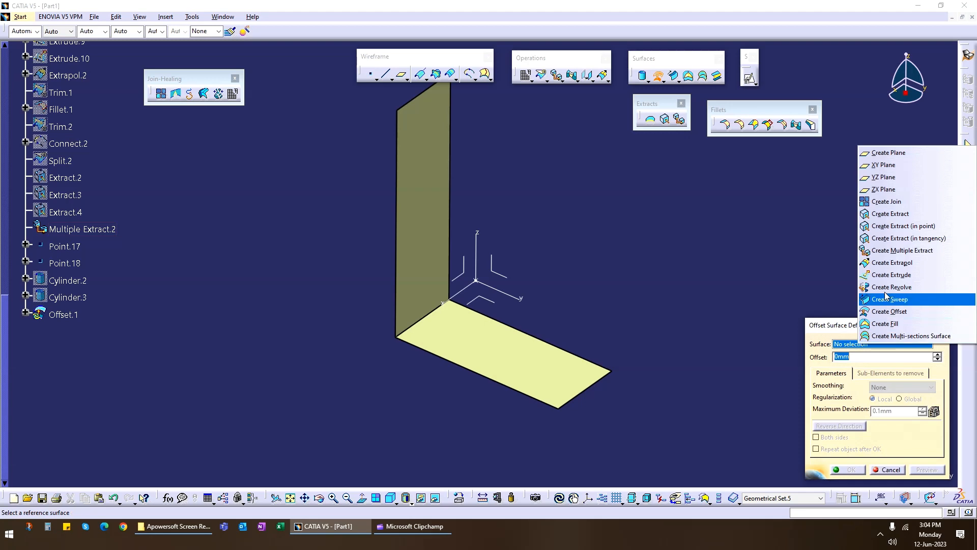
left_click(888, 214)
left_click(542, 364)
left_click(850, 292)
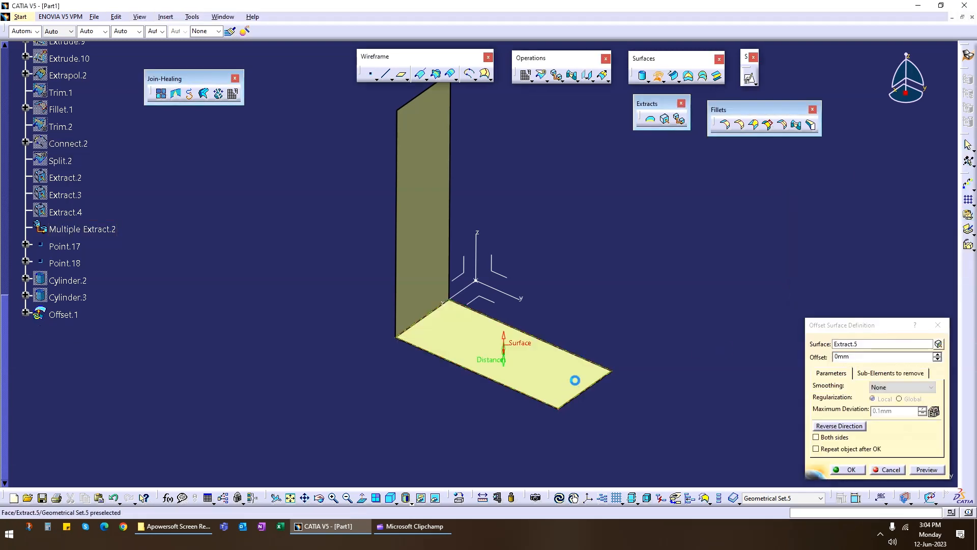
left_click_drag(529, 263, 529, 257)
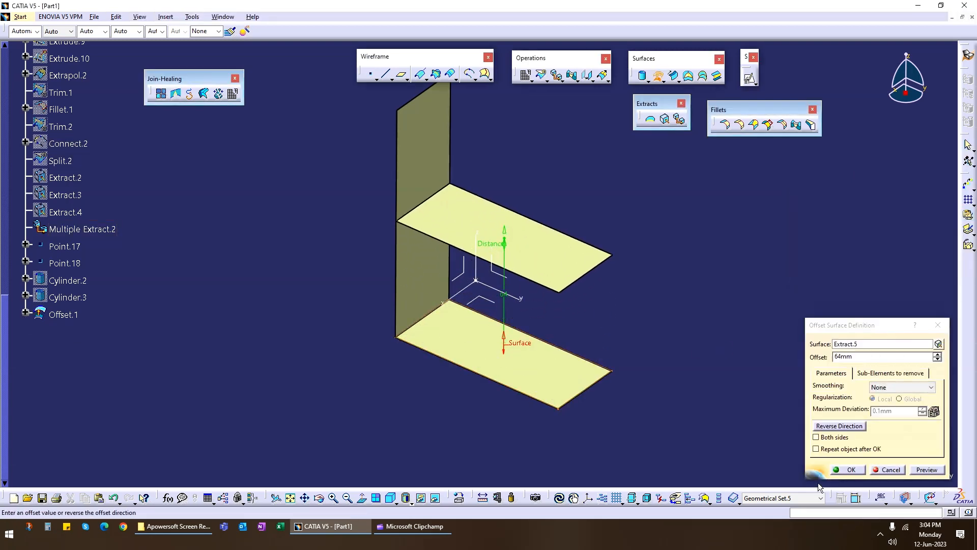
left_click(845, 471)
- Try to create a tritangent fillet between the offset surface and the lower horizontal face of Multiple Extract.2
middle_click_drag(567, 345, 407, 319)
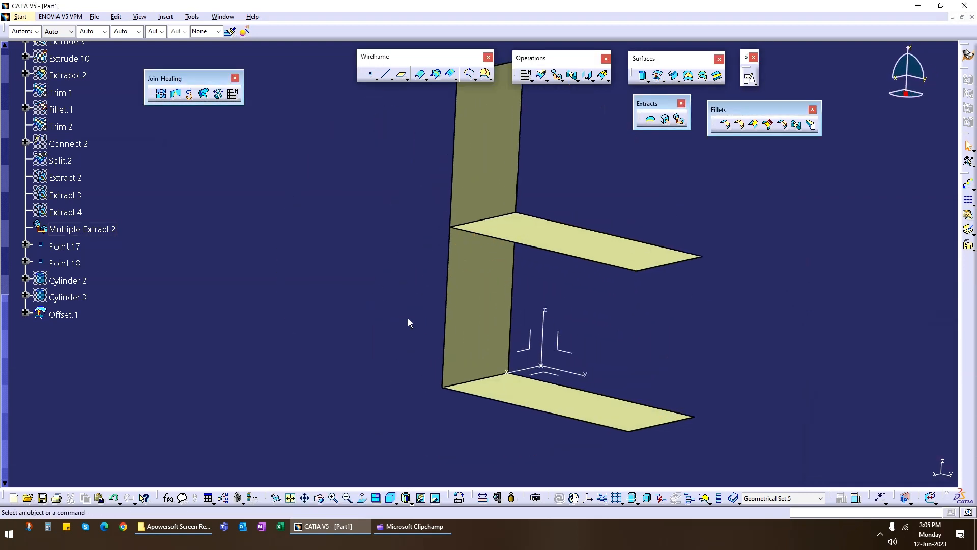
left_click(811, 125)
middle_click_drag(807, 207, 636, 230)
middle_click_drag(637, 298, 576, 273)
left_click(589, 220)
middle_click_drag(552, 305, 572, 316)
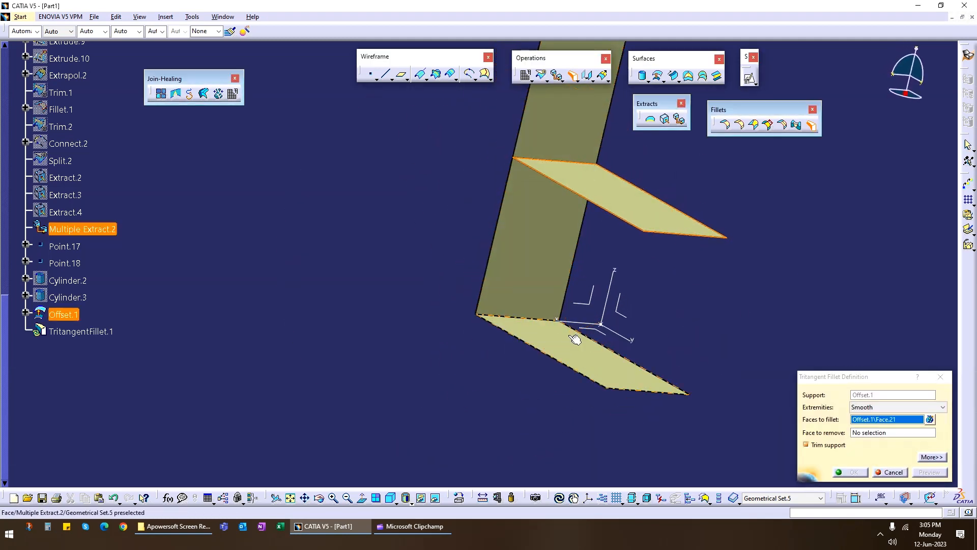
left_click(570, 339)
left_click(564, 284)
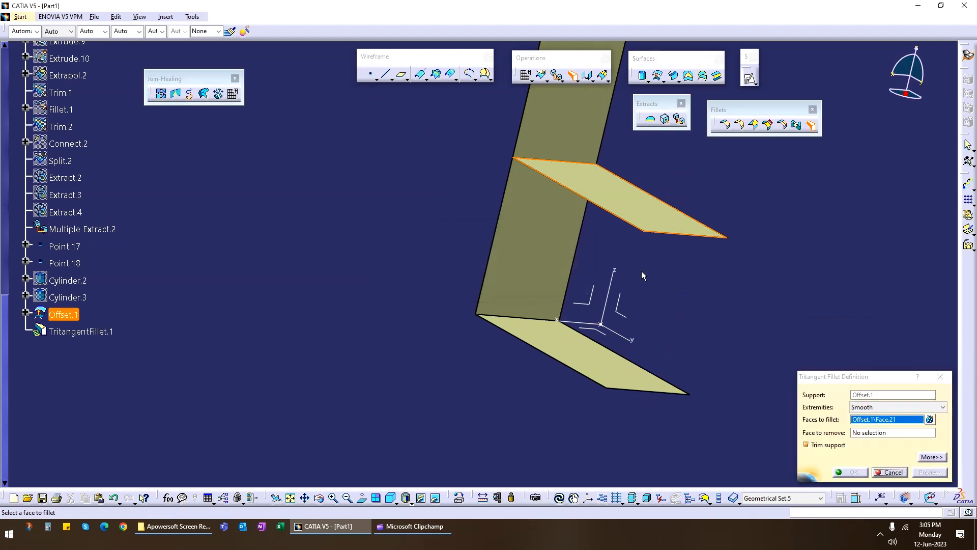
middle_click_drag(641, 270, 609, 246)
left_click(517, 255)
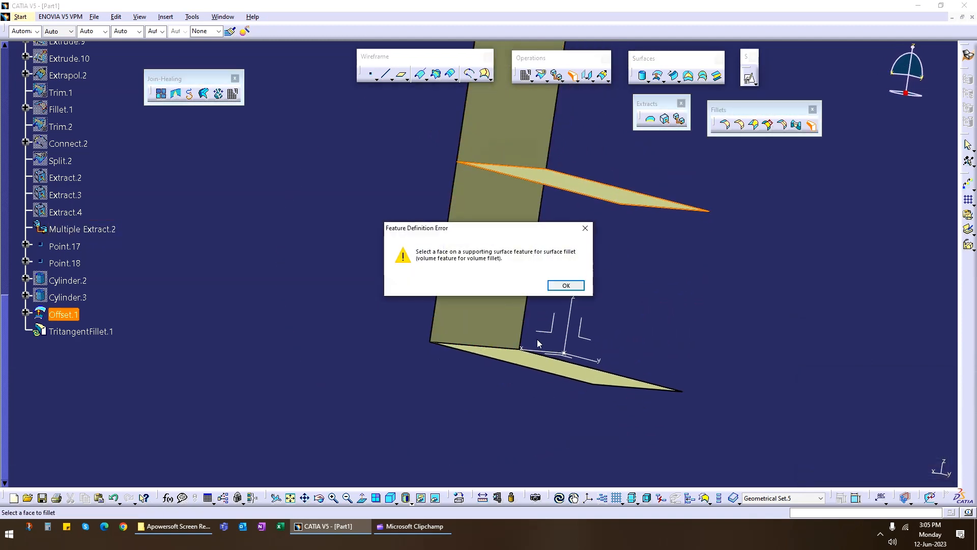
left_click(566, 285)
key("Escape")
- Trim Multiple Extract.2 and Offset.1 against each other in Standard mode, keeping a C-shaped surface
middle_click_drag(563, 278, 518, 276)
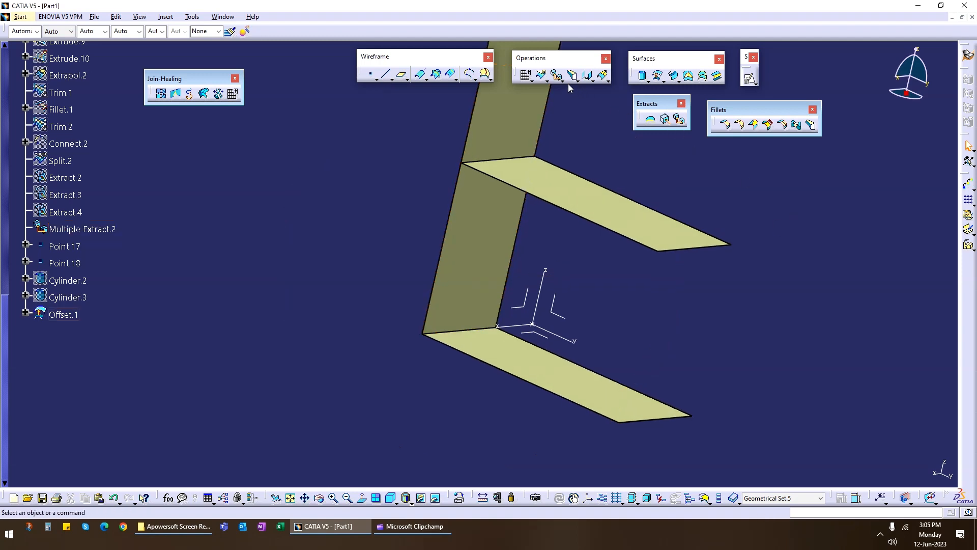
left_click(547, 81)
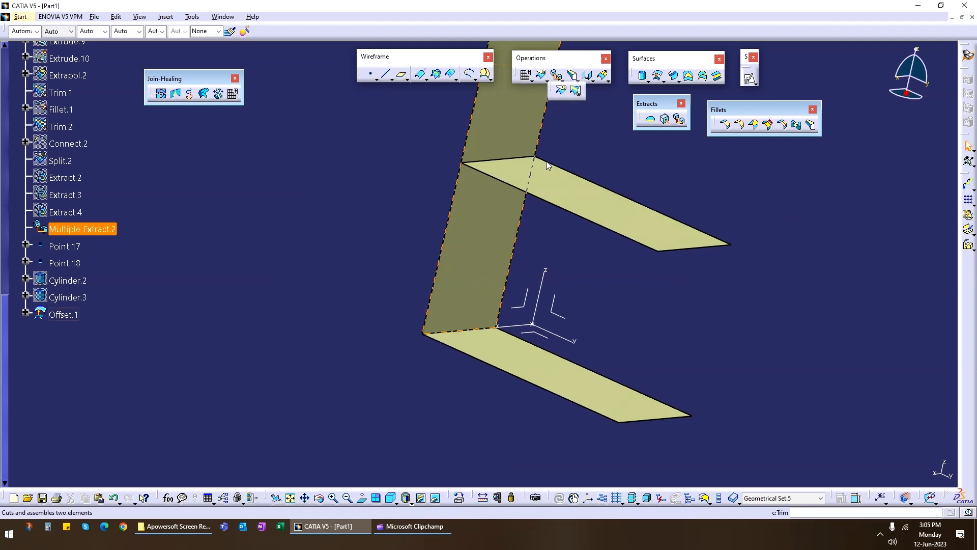
left_click(576, 92)
left_click(495, 226)
left_click(577, 209)
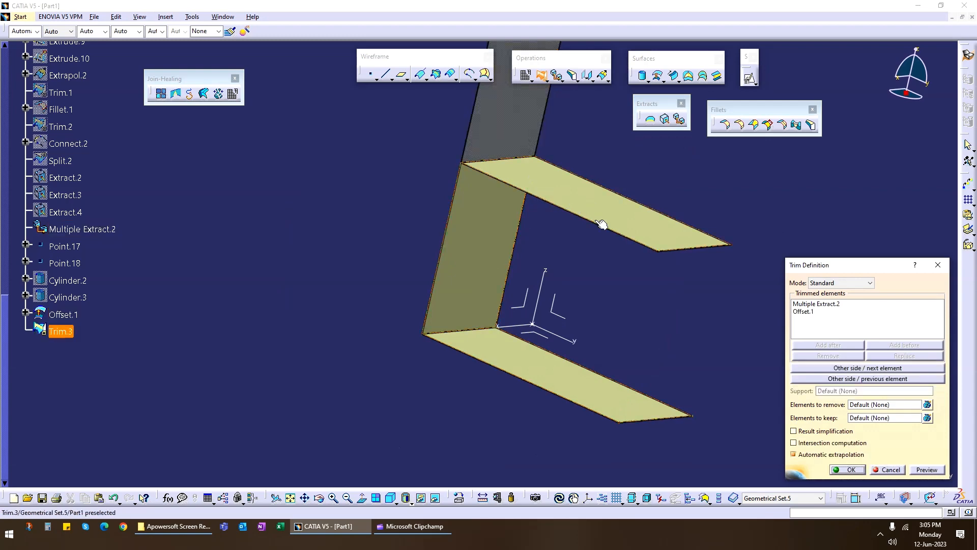
left_click(847, 469)
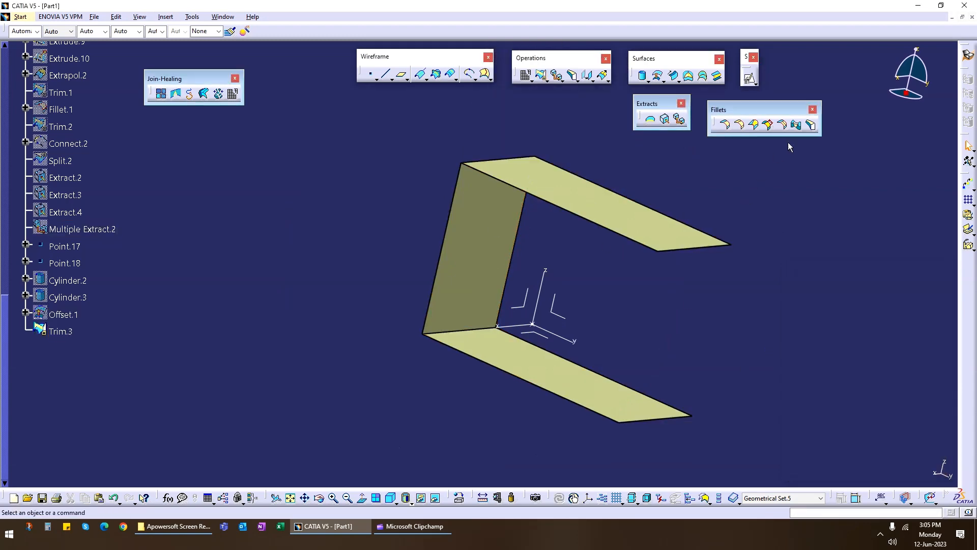
- Create a tritangent fillet on Trim.3 between the upper and lower horizontal faces, with the vertical face as the face to remove
left_click(813, 127)
middle_click_drag(680, 304, 674, 256)
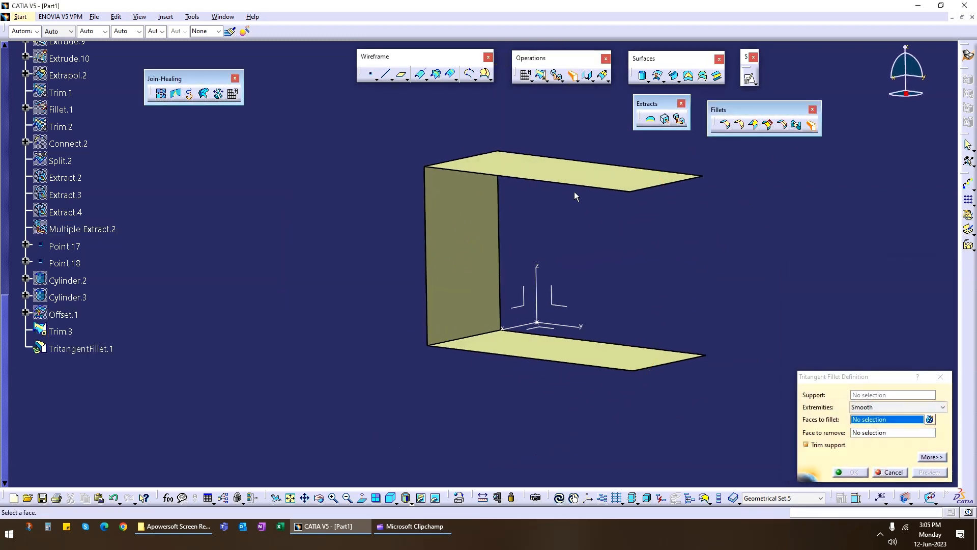
left_click(578, 180)
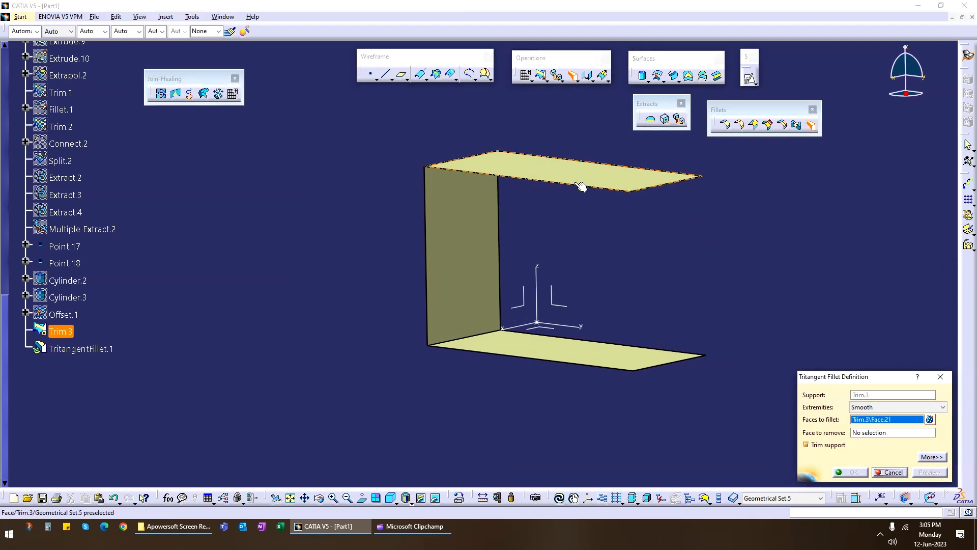
left_click(535, 346)
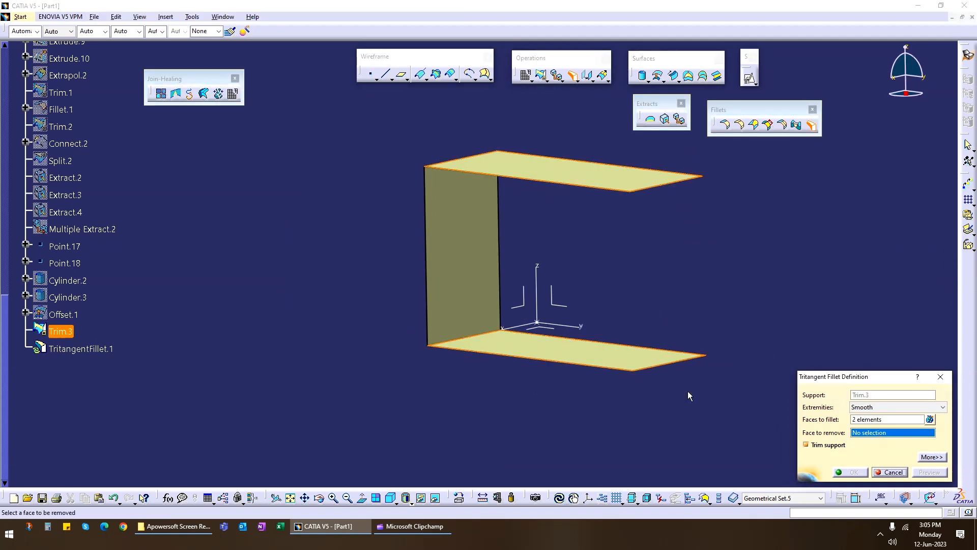
left_click(473, 258)
left_click(929, 471)
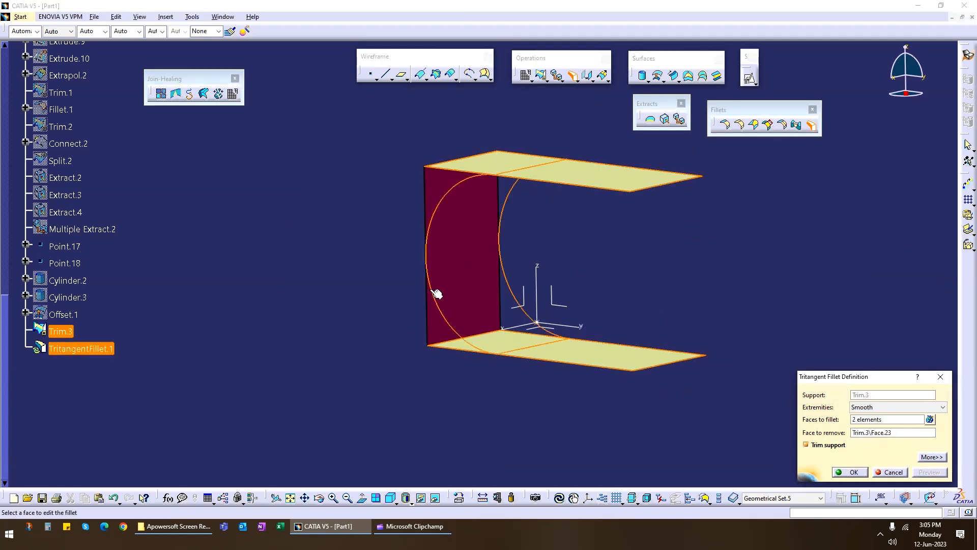
middle_click_drag(437, 293, 488, 267)
left_click(852, 472)
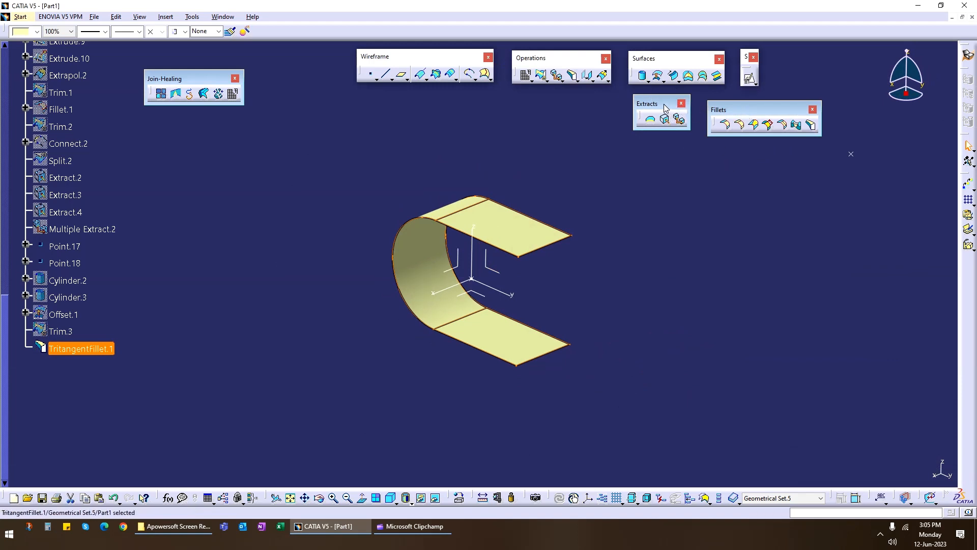
- Set the Extracts and Fillets toolbars aside and detach the Transformations and Extrapolate toolbars as floating toolbars
left_click_drag(465, 100, 454, 100)
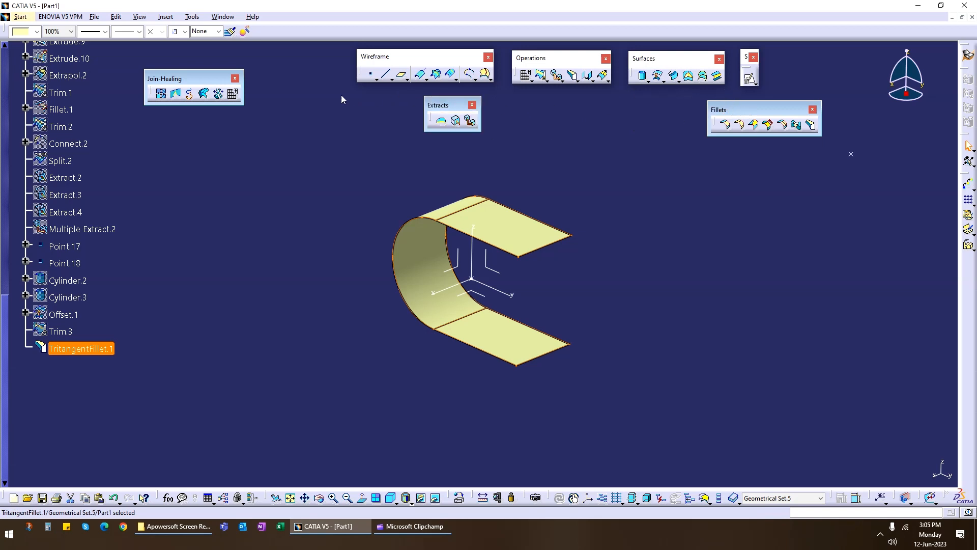
left_click_drag(341, 95, 341, 96)
left_click(594, 81)
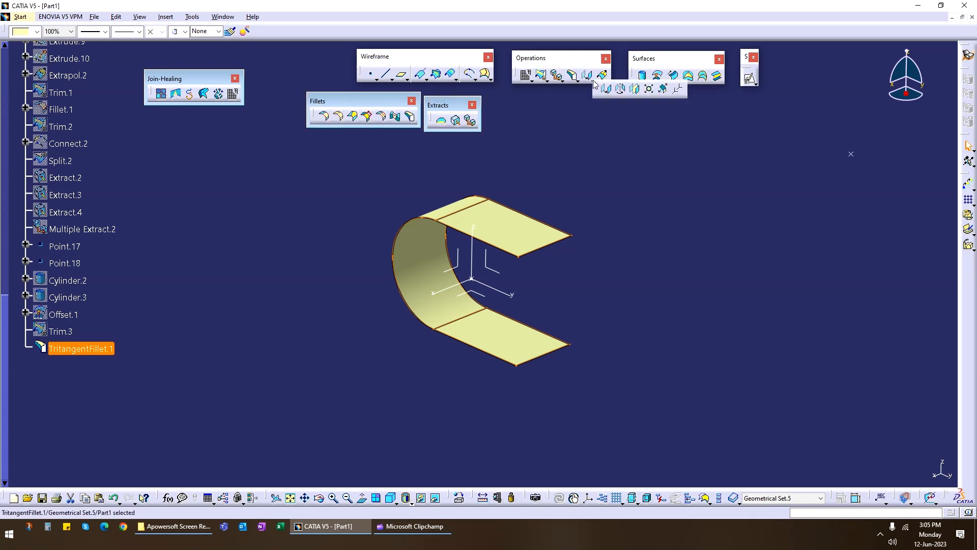
left_click_drag(559, 135, 560, 136)
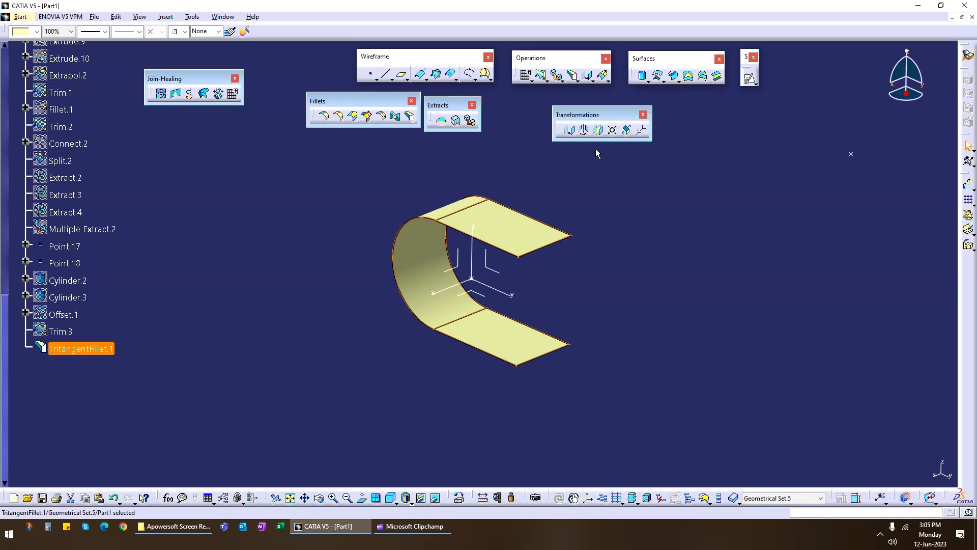
left_click(603, 77)
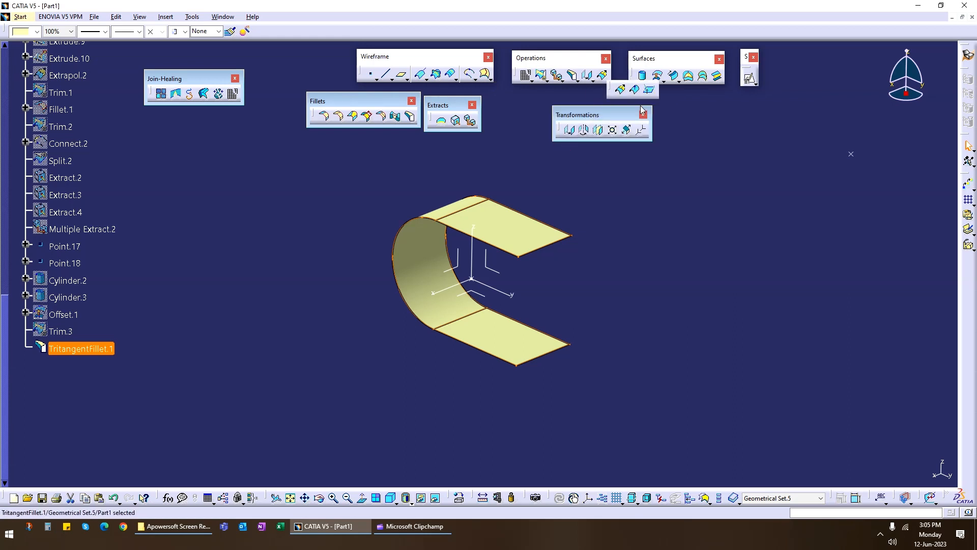
left_click_drag(678, 141, 679, 142)
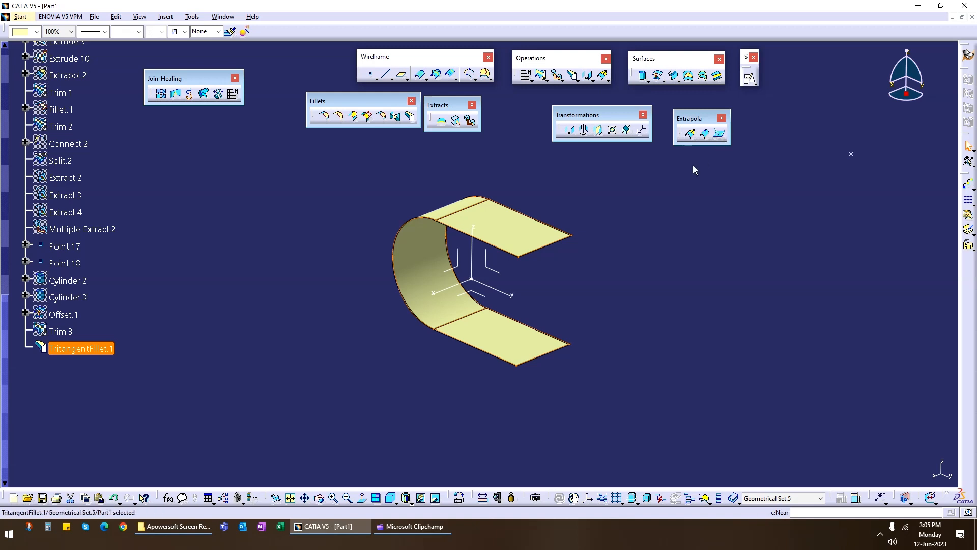